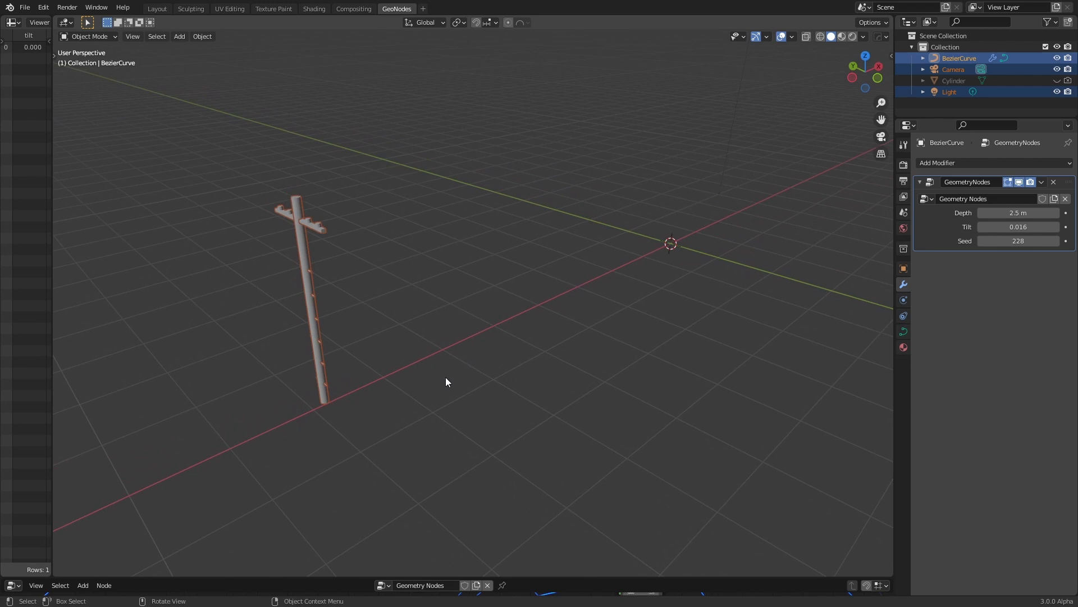
In Edit Mode, extrude the existing pole's curve point about 2.5 m mainly along X to add a second pole.
middle_click_drag(432, 375, 445, 358)
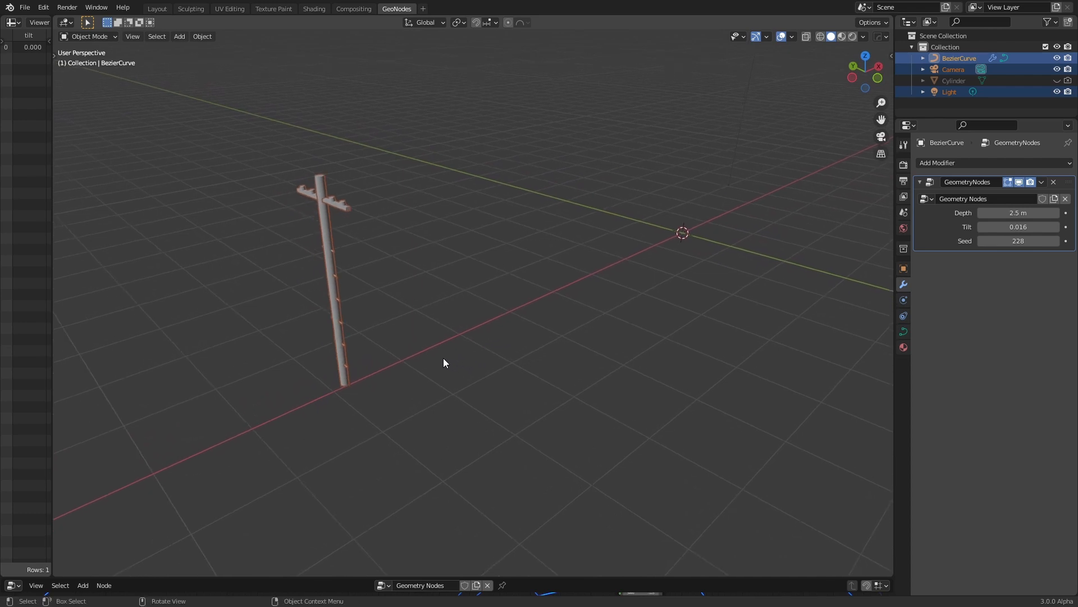
middle_click_drag(442, 360, 361, 353)
key("Tab")
left_click_drag(176, 325, 288, 392)
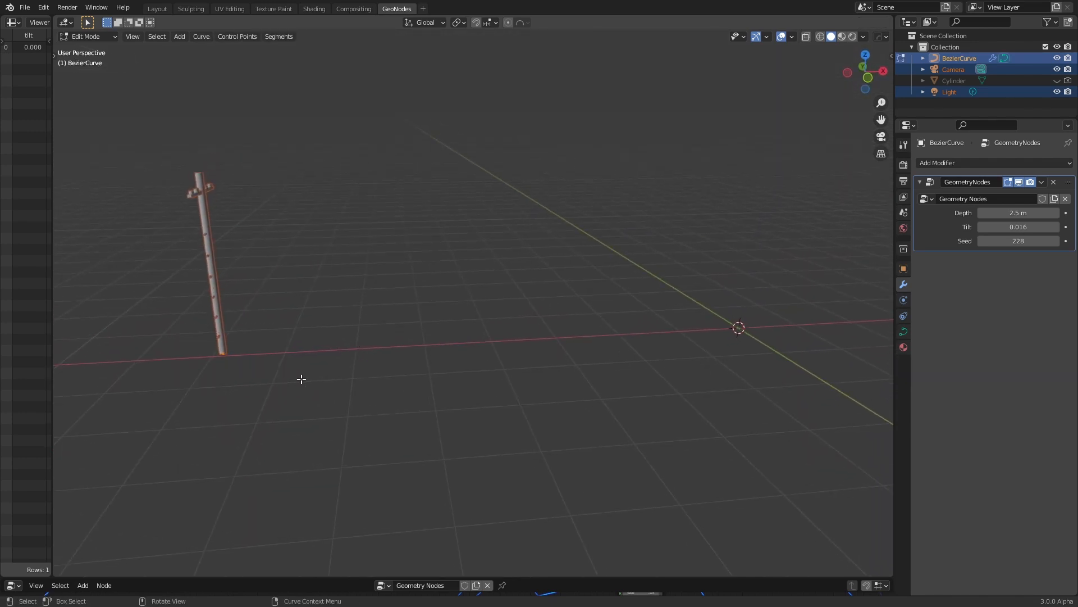
middle_click_drag(301, 378, 336, 380)
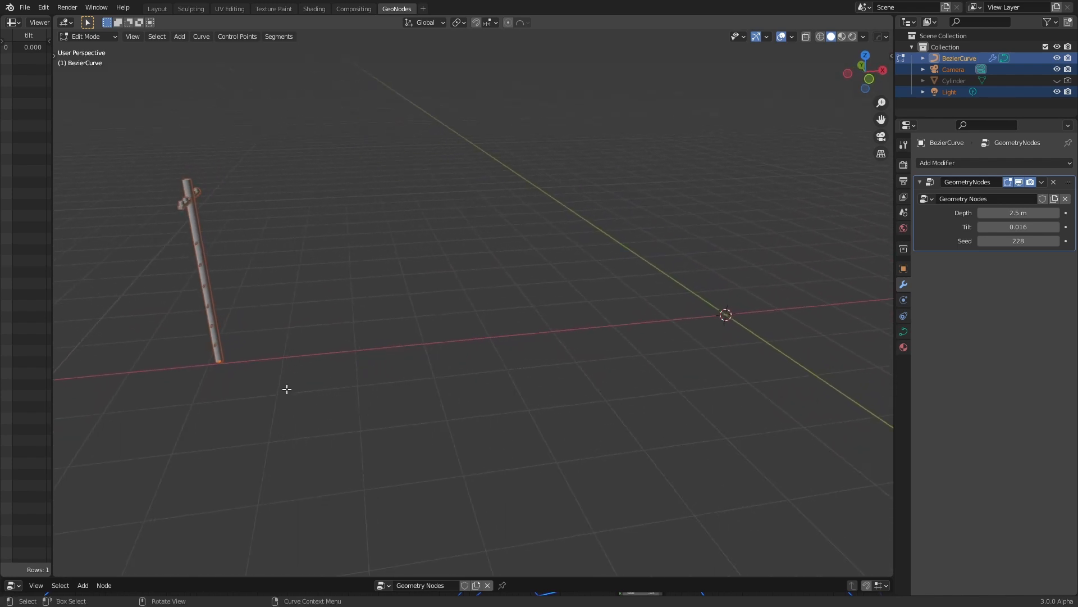
key("e")
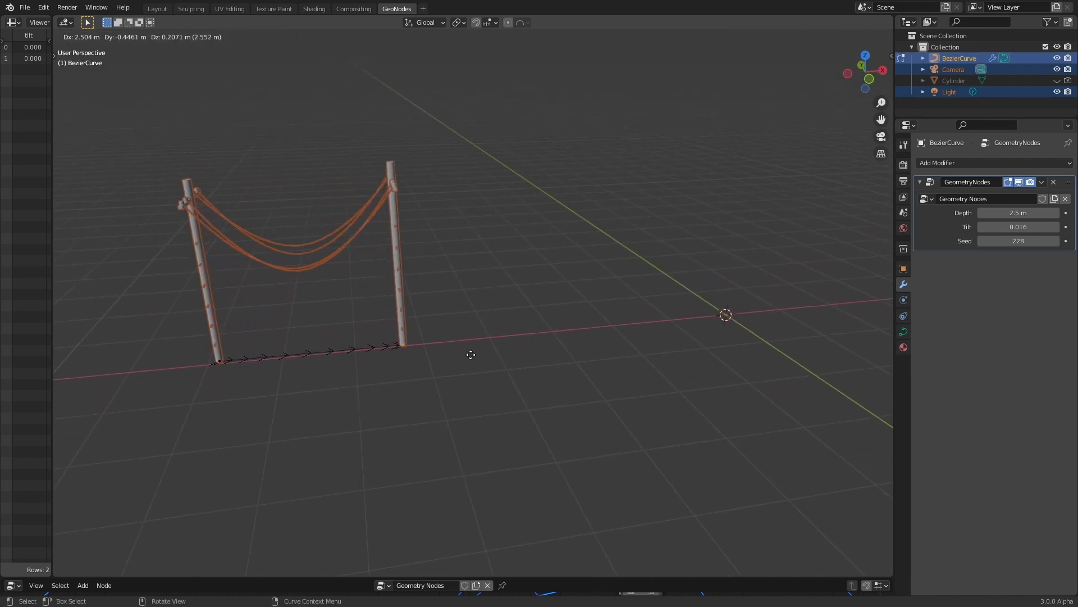
left_click(471, 354)
Extrude three more points from the curve's end roughly along X, about 3 m, 2.5 m and 4.8 m apart.
middle_click_drag(486, 356, 451, 337)
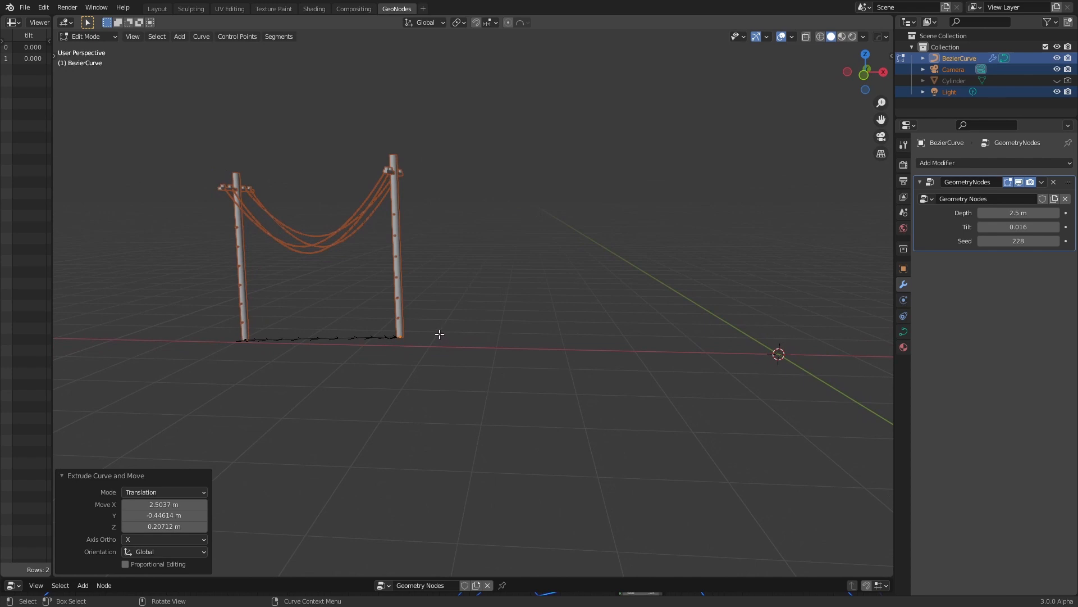
key("e")
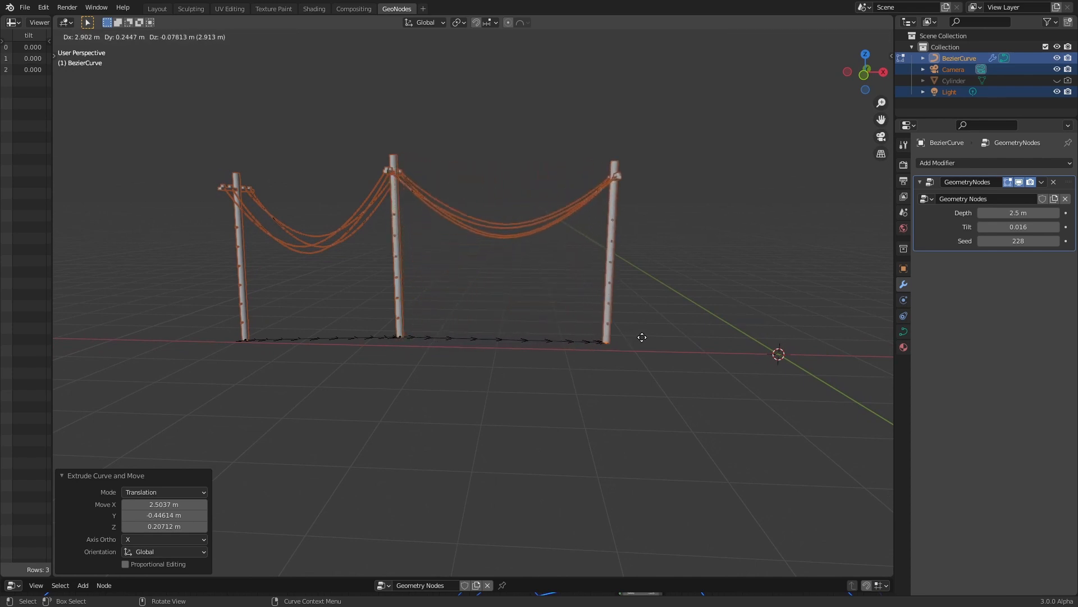
left_click(645, 337)
middle_click_drag(720, 339, 634, 345)
key("e")
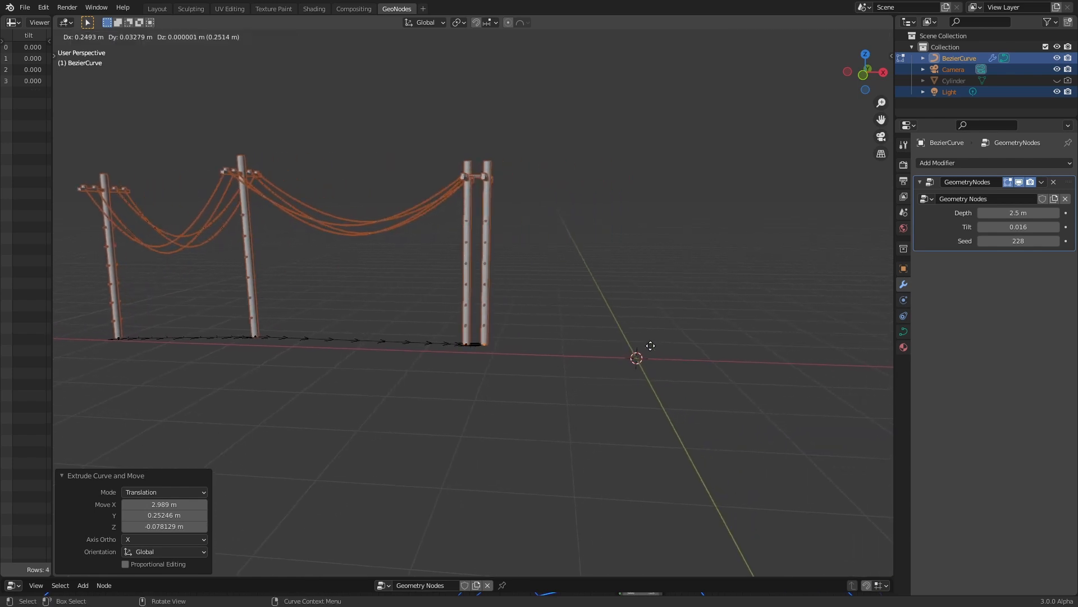
left_click(787, 355)
middle_click_drag(787, 354, 586, 348)
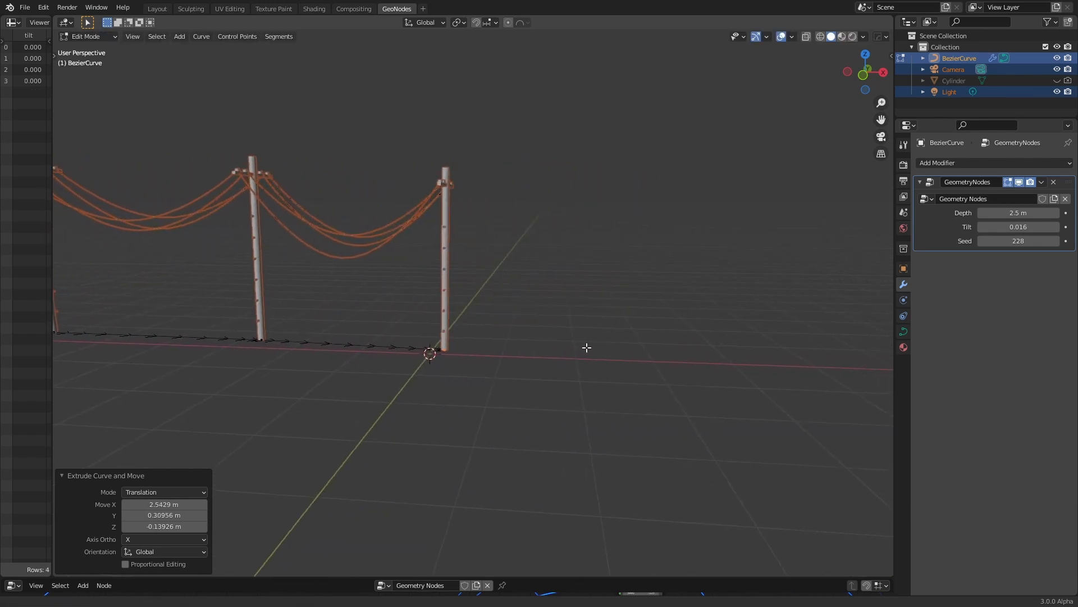
key("e")
left_click(129, 366)
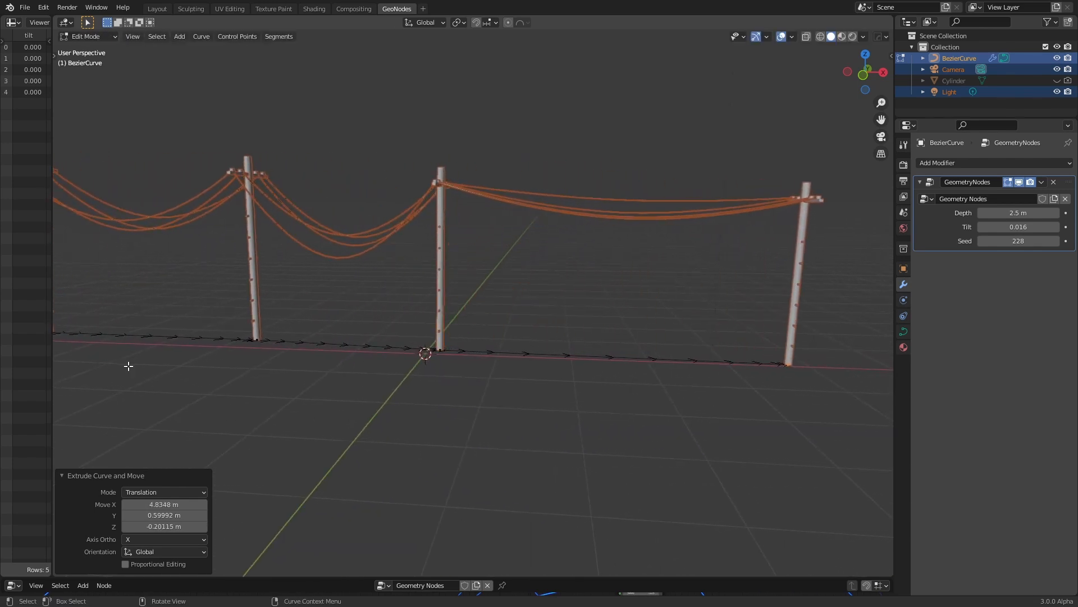
Set the power-line modifier's Tilt to 0.186 and its Seed to 246.
middle_click_drag(150, 369, 624, 329)
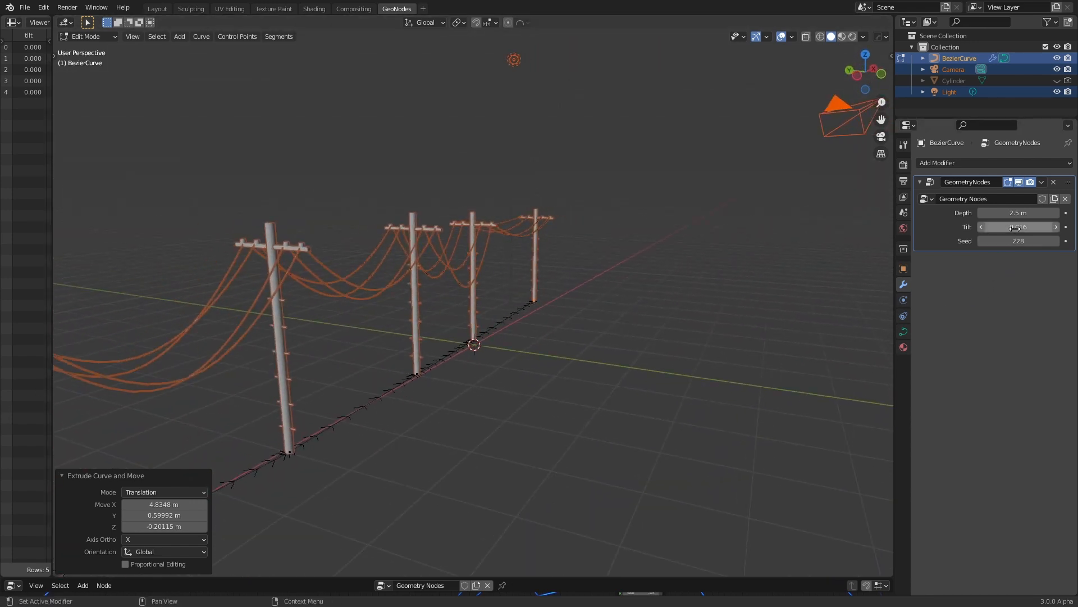
left_click_drag(1015, 228, 1035, 241)
middle_click_drag(653, 308, 413, 262)
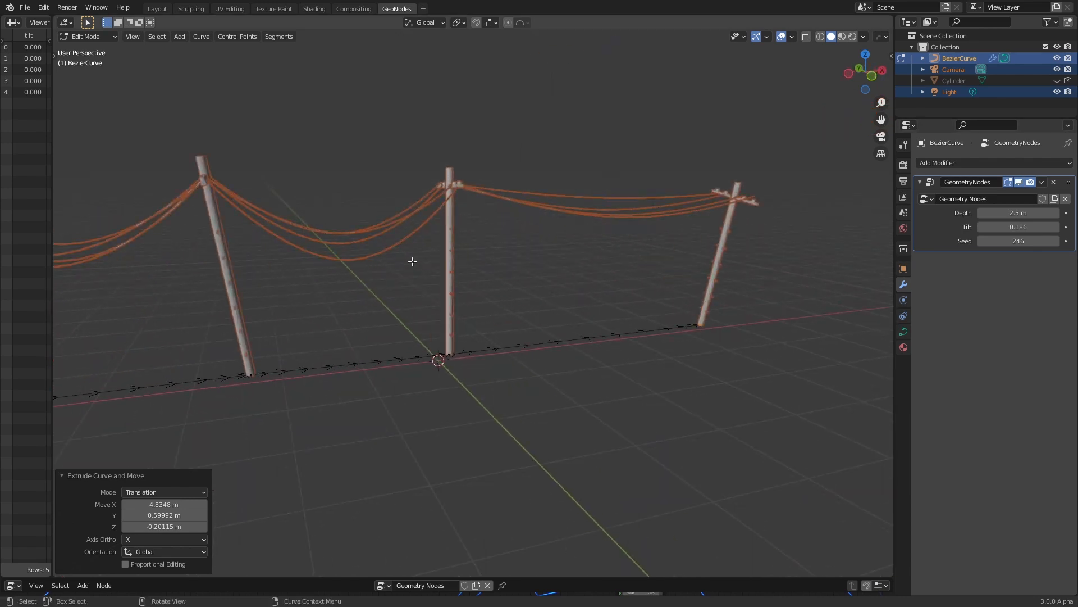
Set the power-line modifier's Depth to 2.16 m to reduce the sag of the cables.
middle_click_drag(463, 184, 539, 241)
mouse_move(1007, 214)
left_mouse_down()
mouse_move(1044, 213)
mouse_move(1010, 214)
left_mouse_up()
middle_click_drag(515, 272, 587, 253)
scroll(595, 276, "down", 1)
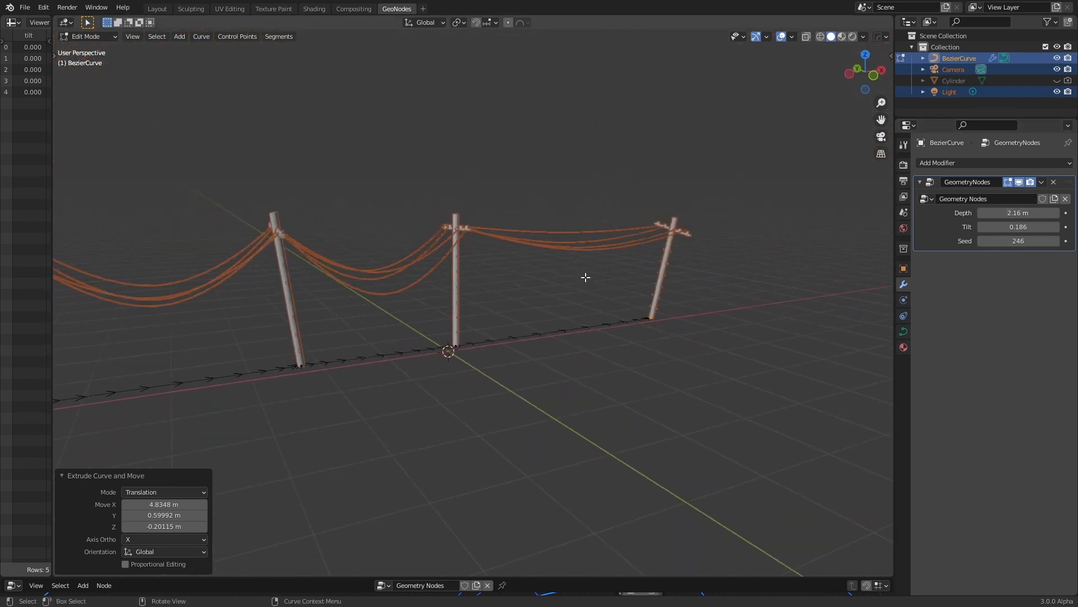
Extend the power line with three more points extruded from the curve's end, turning it away from the straight row.
scroll(483, 298, "down", 4)
middle_click_drag(483, 298, 581, 393)
key("Tab")
key("Tab")
key("e")
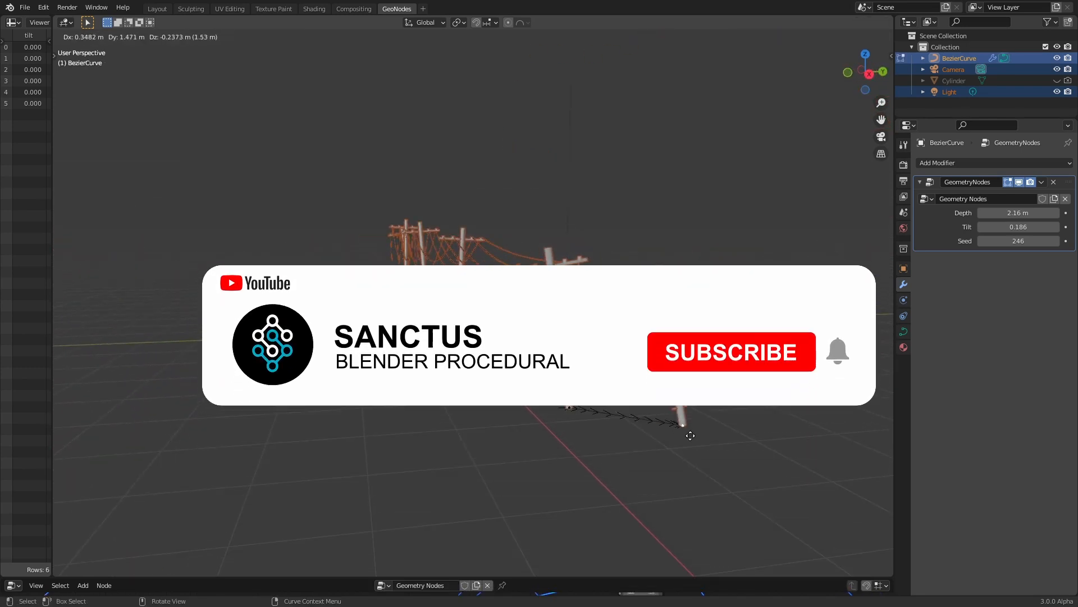
left_click(655, 429)
middle_click_drag(655, 428, 709, 417)
key("e")
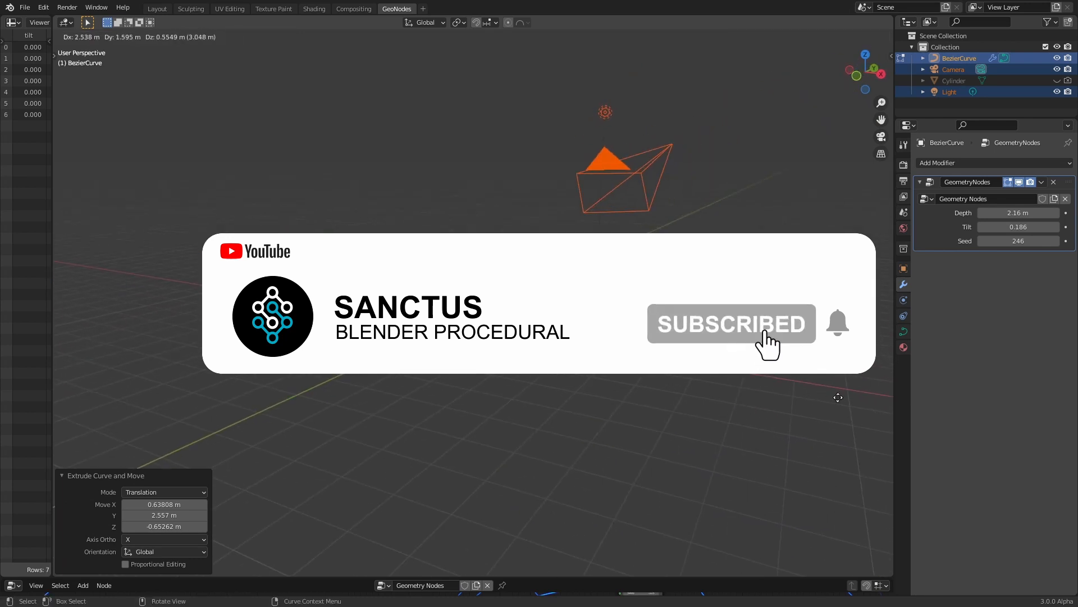
left_click(841, 395)
key("e")
left_click(65, 444)
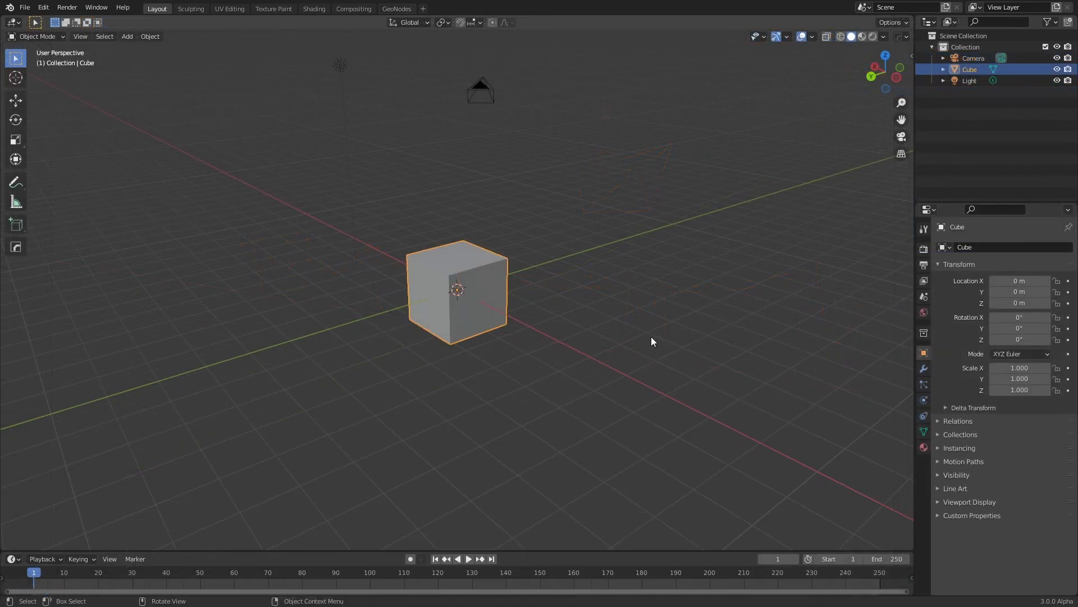
In the new scene, delete the default cube and add a Bezier curve.
key("Delete")
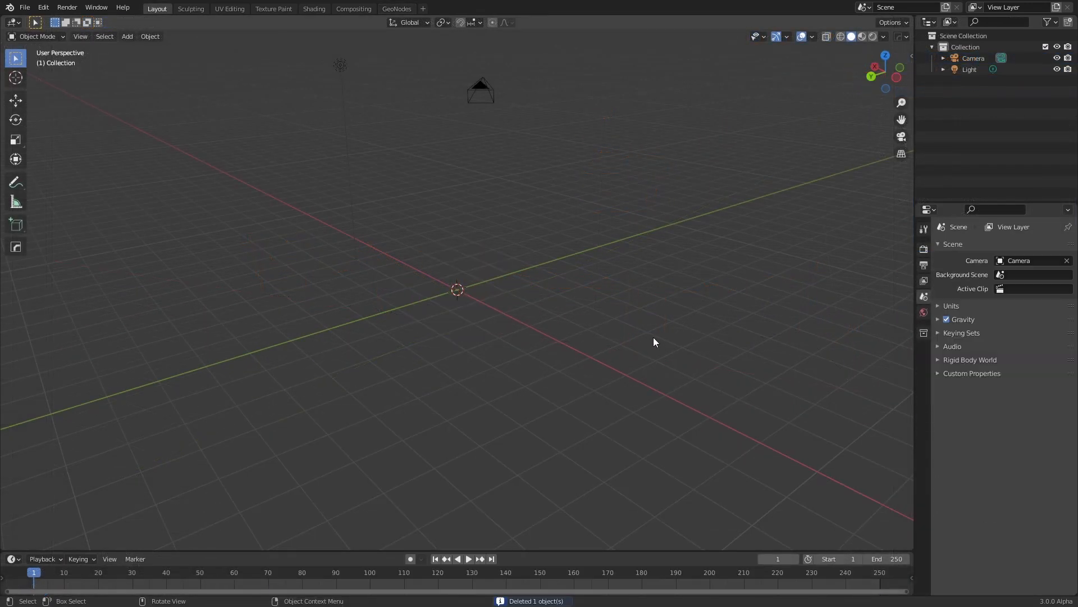
key("shift+a")
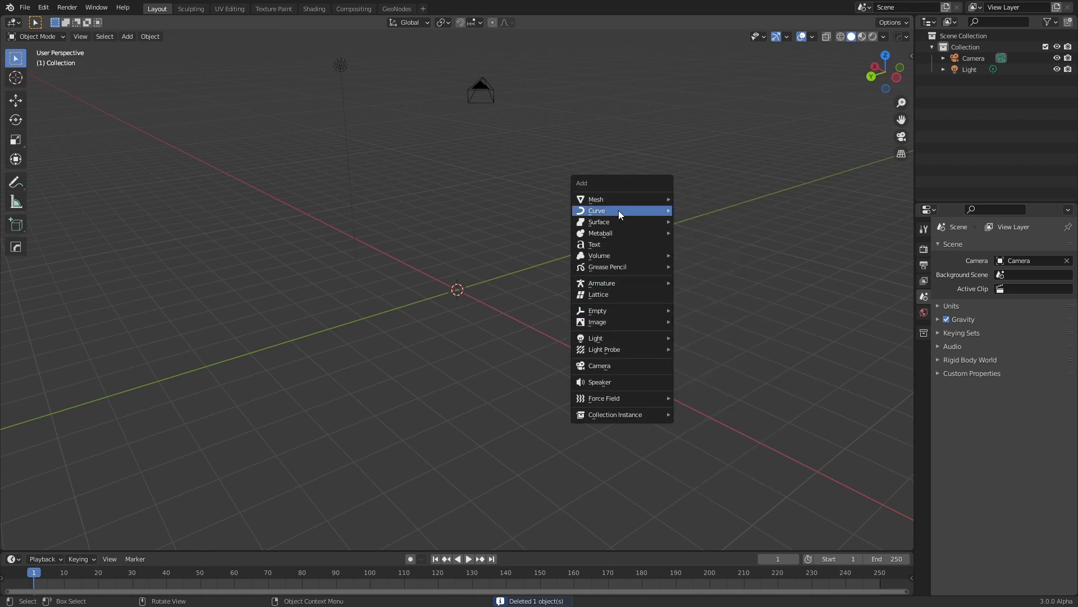
mouse_move(618, 210)
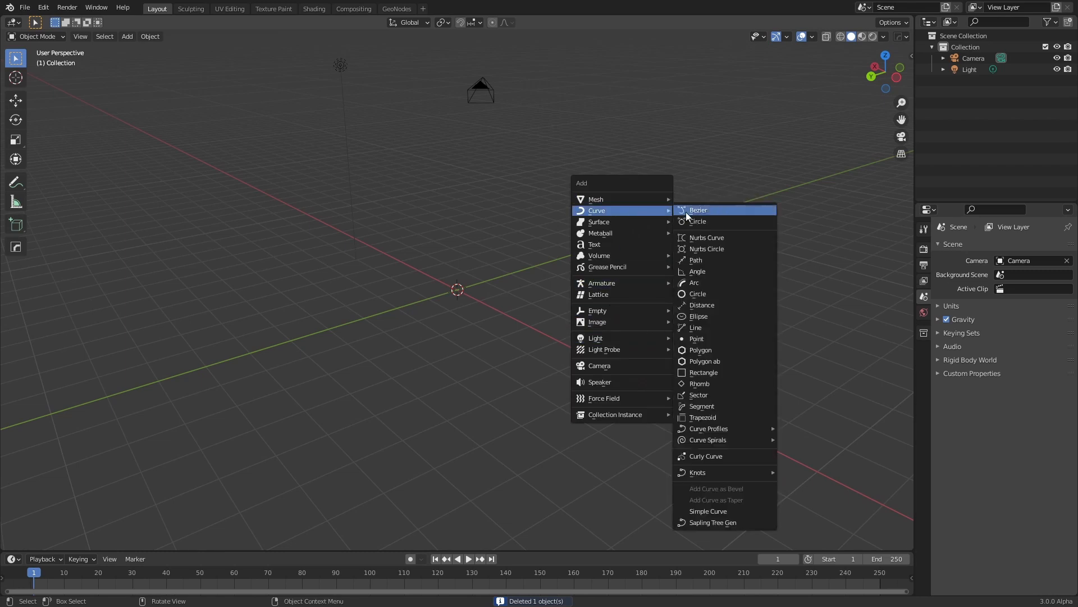
left_click(723, 210)
middle_click_drag(567, 289, 432, 304)
scroll(422, 301, "up", 8)
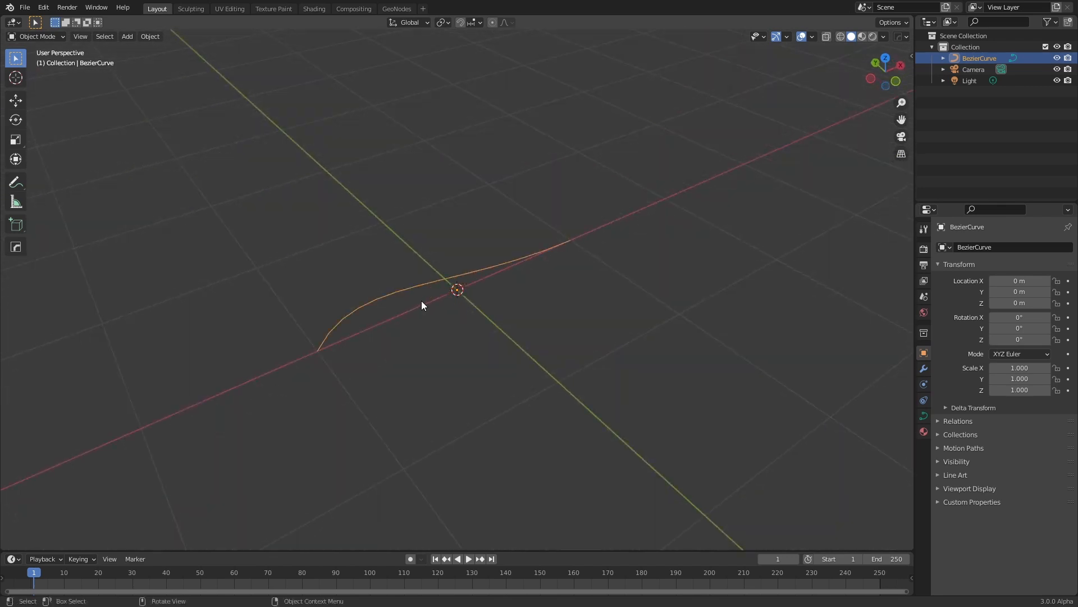
In Edit Mode, scale the handles of both Bezier end points to 0 to make the curve a straight line.
key("Tab")
left_click_drag(263, 292, 356, 389)
left_click_drag(217, 226, 414, 492)
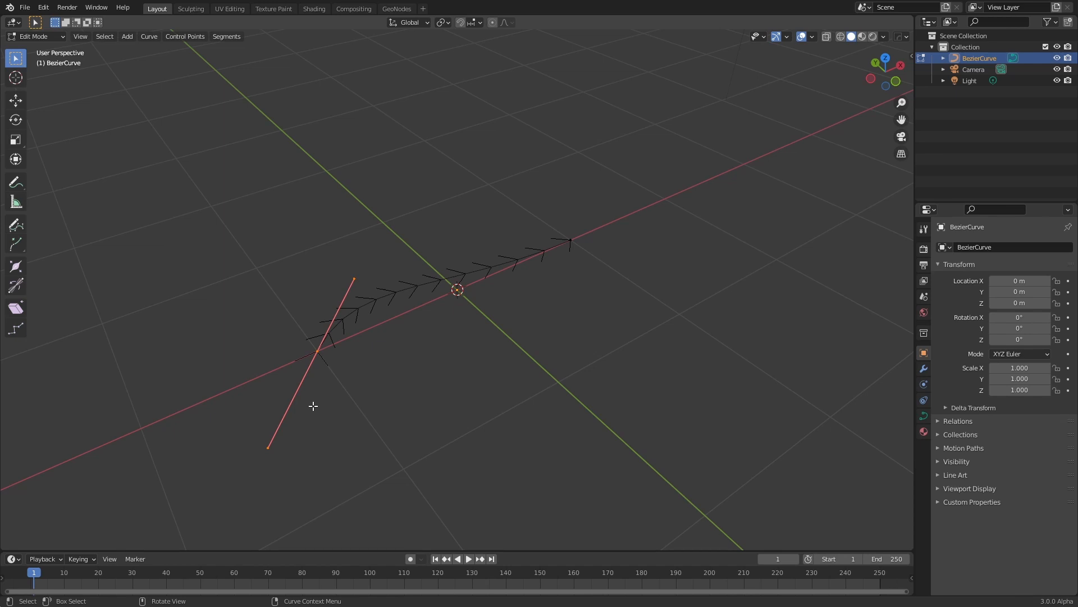
key("s")
key("0")
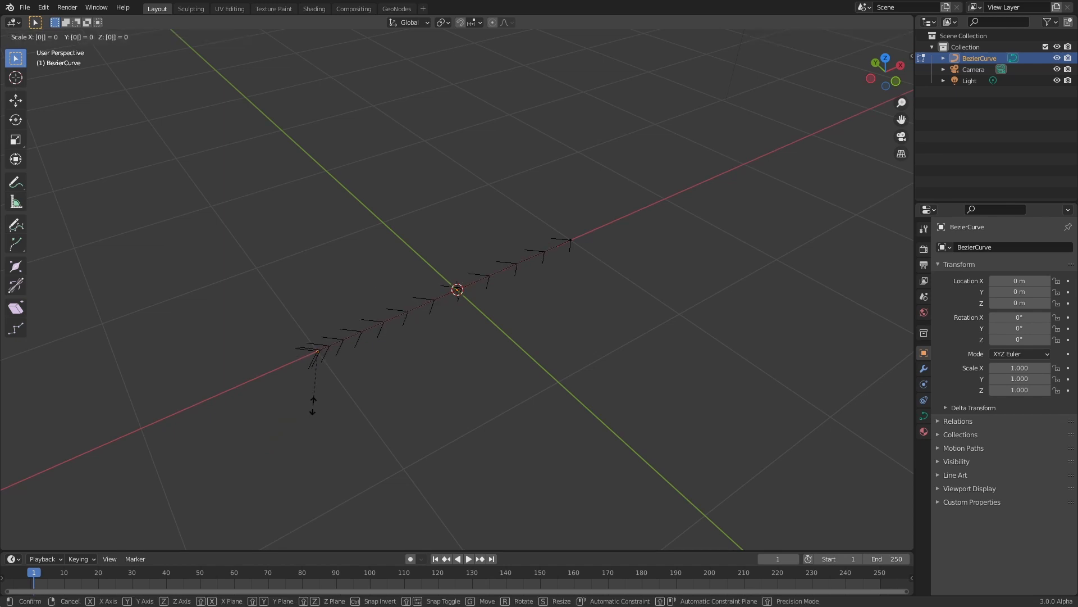
key("Return")
left_click_drag(449, 145, 661, 366)
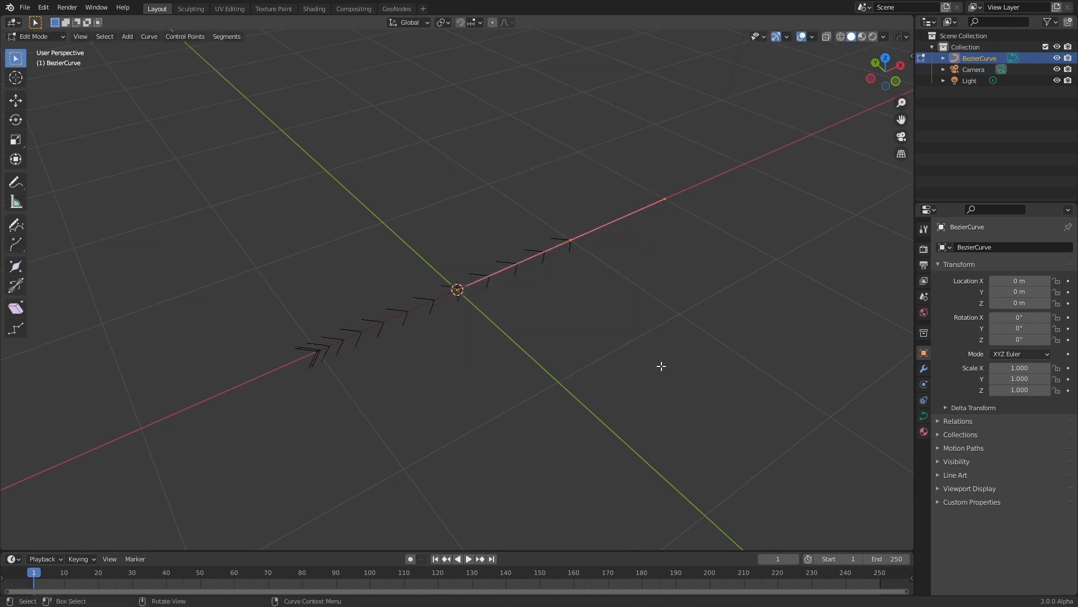
middle_click_drag(653, 359, 583, 284)
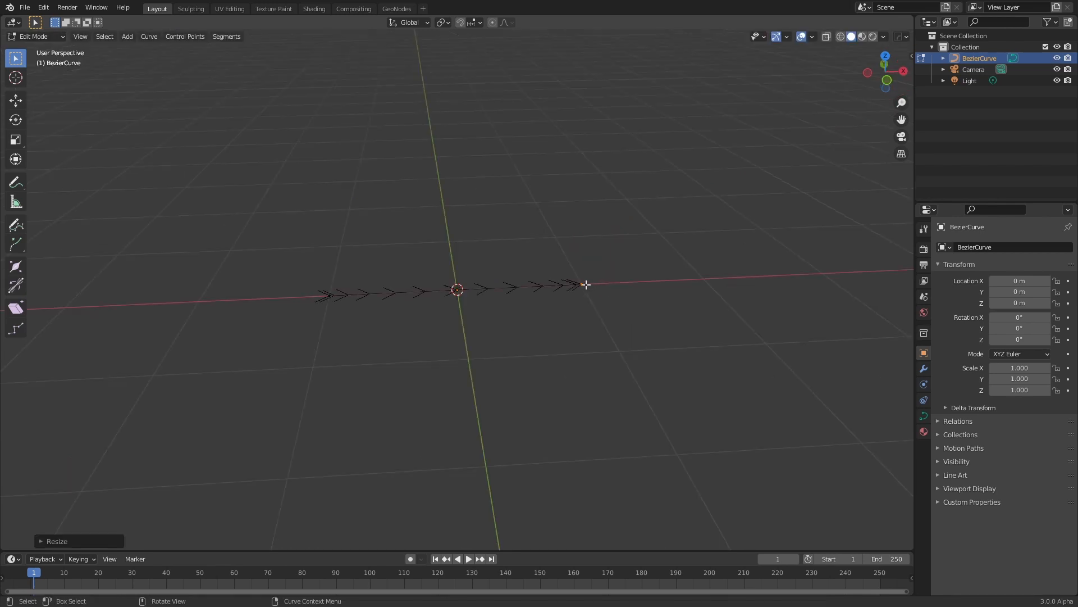
left_click_drag(563, 270, 594, 309)
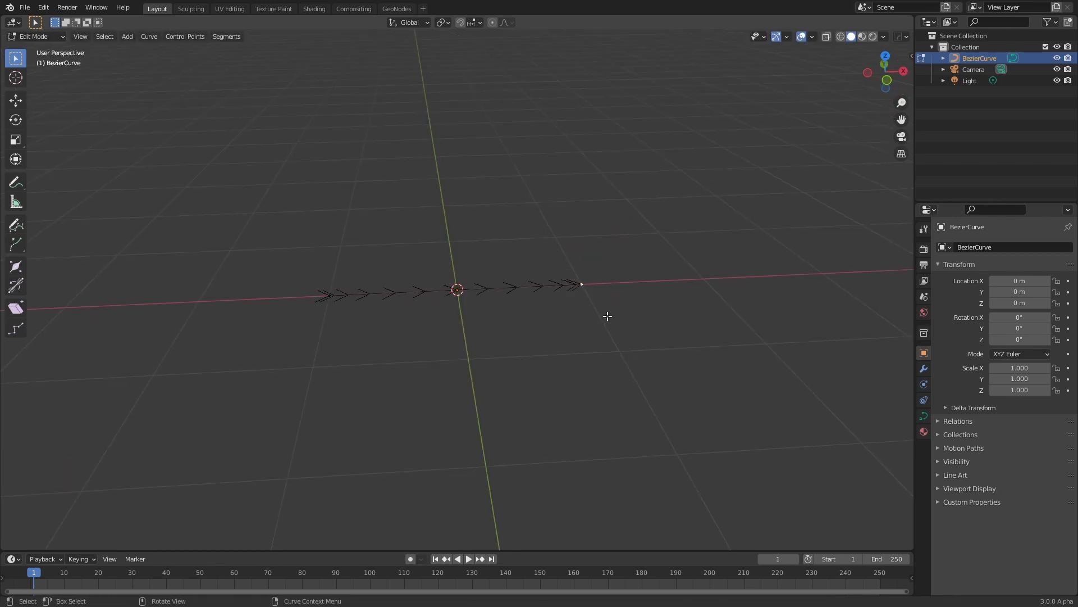
key("e")
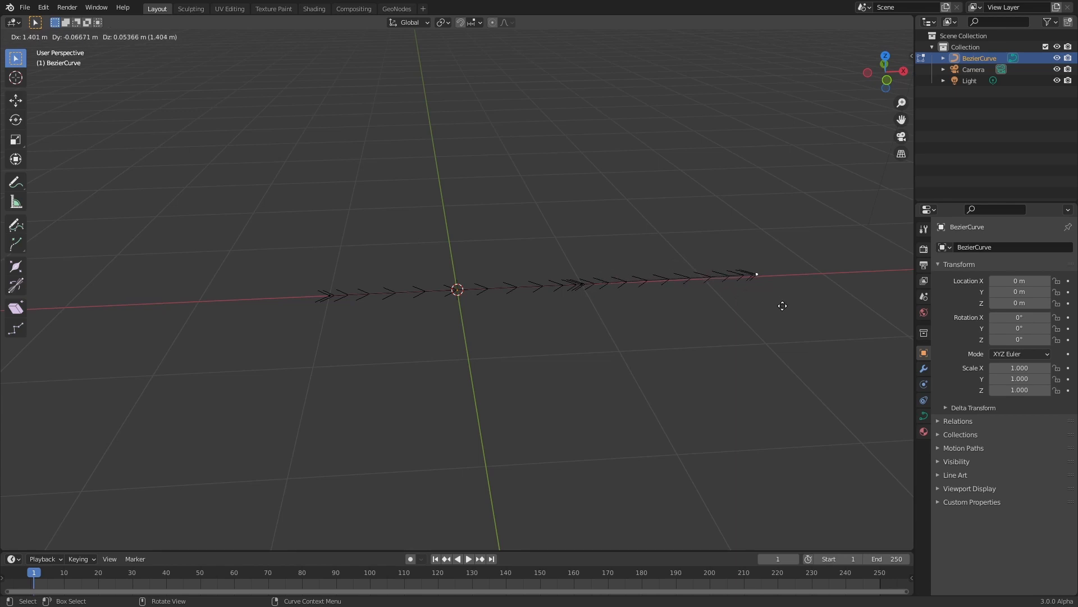
left_click(779, 311)
key("ctrl+z")
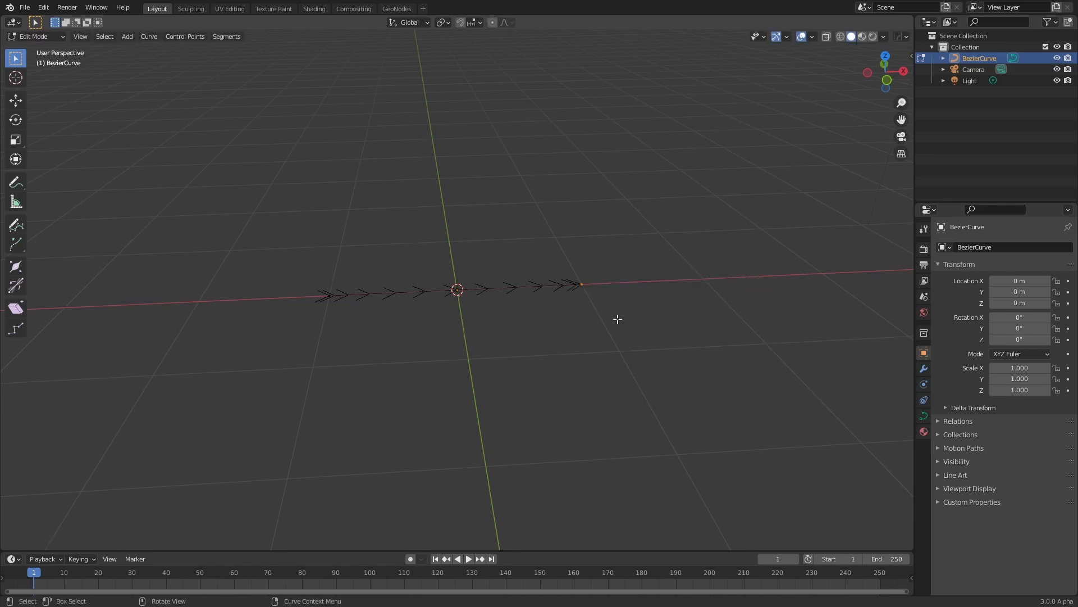
Return to Object Mode and create a new Geometry Nodes tree for the curve in the GeoNodes workspace.
key("Tab")
middle_click_drag(554, 328, 515, 293)
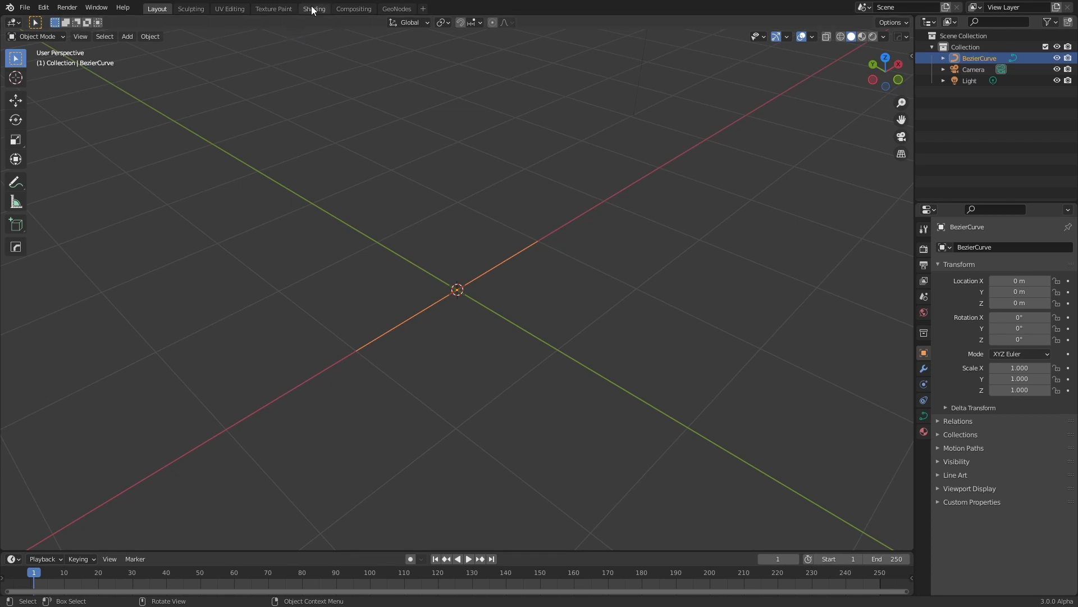
left_click(396, 10)
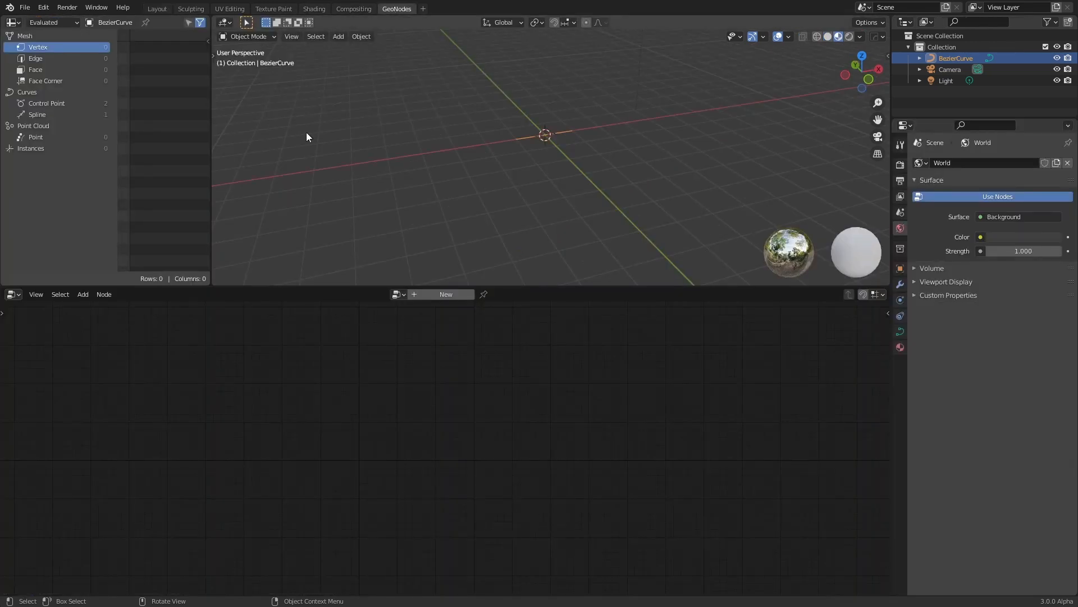
left_click(443, 294)
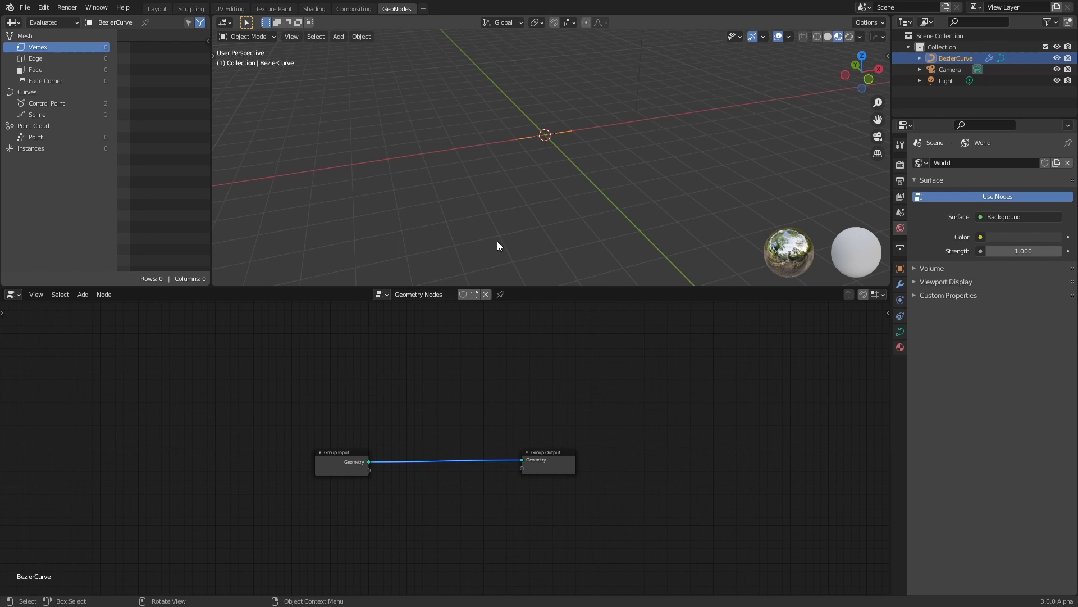
Spread the Group Input and Group Output nodes further apart and give the 3D view more height.
left_click_drag(527, 462, 571, 459)
left_click_drag(345, 471, 312, 459)
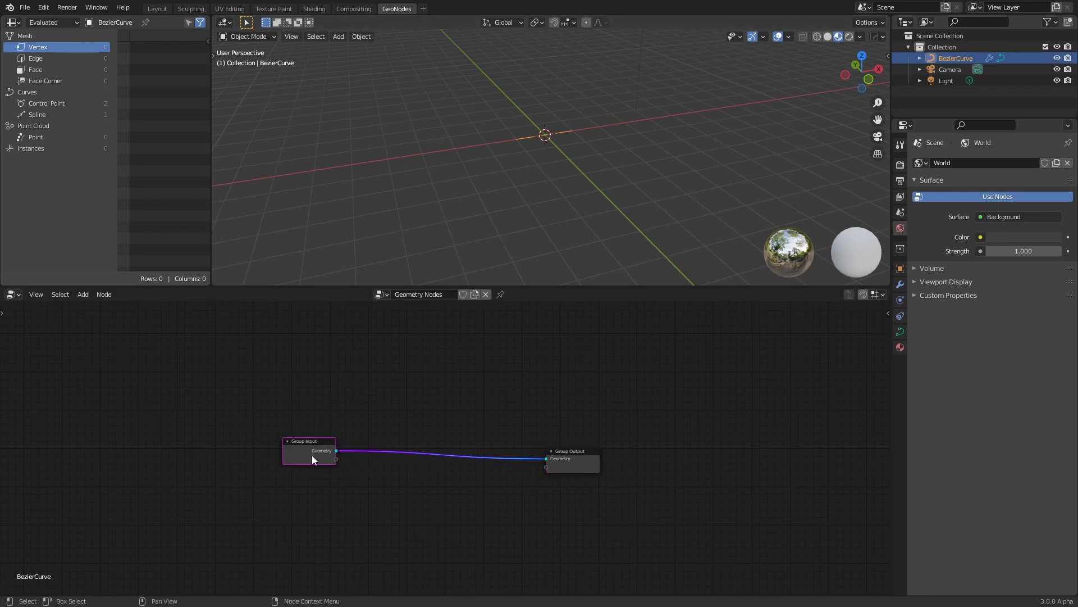
left_click_drag(572, 468, 573, 461)
scroll(495, 410, "up", 2)
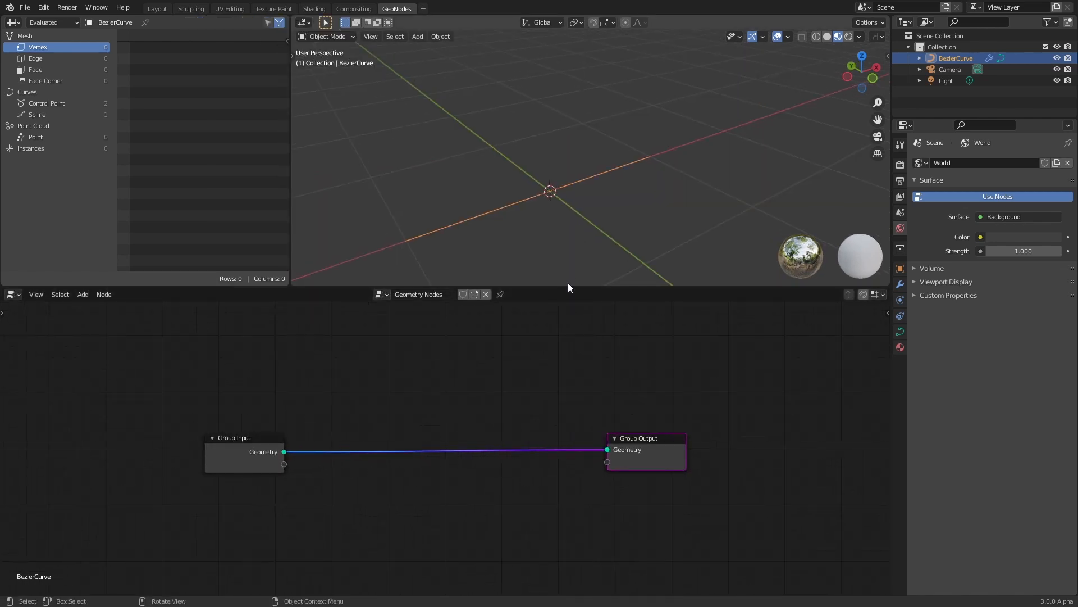
left_click_drag(565, 287, 565, 324)
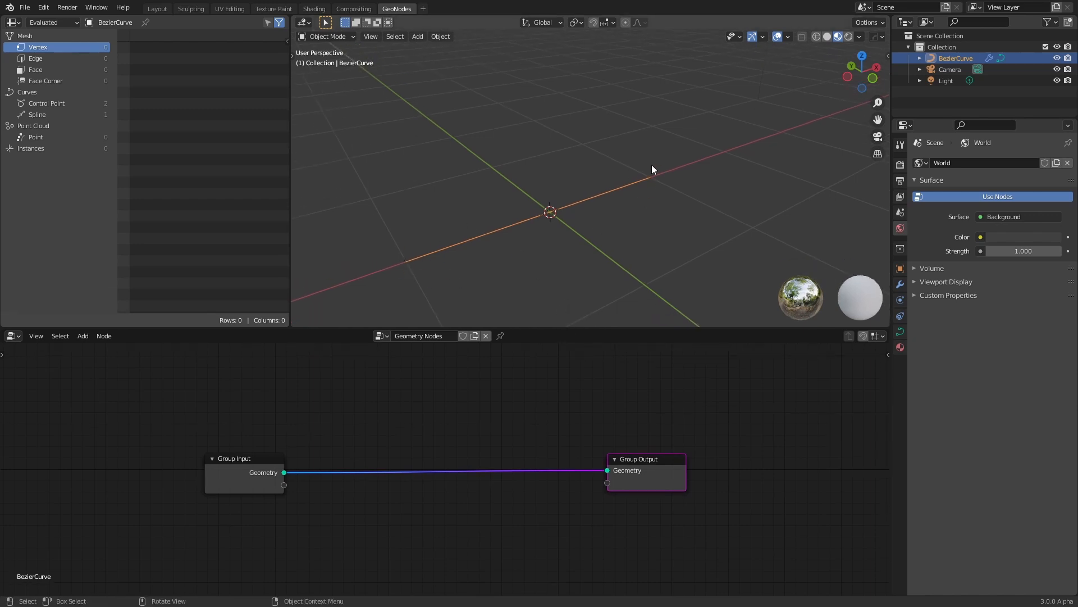
Attach a Viewer node to the Group Input's geometry and show the curve's Control Point data in a widened spreadsheet.
left_click(259, 470, "ctrl+shift")
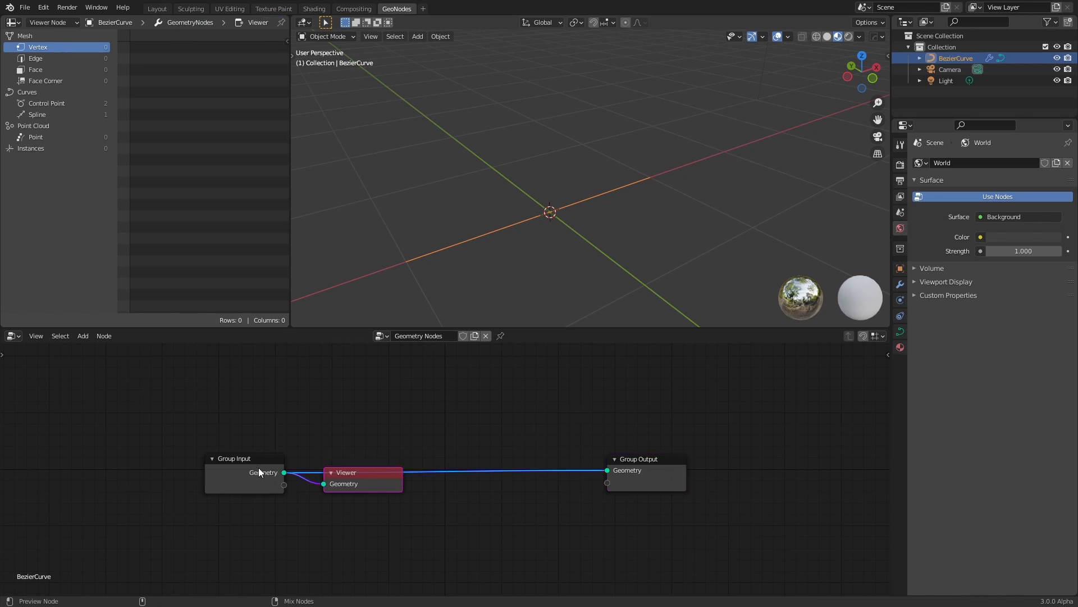
left_click_drag(337, 473, 370, 403)
left_click(348, 418)
left_click(58, 104)
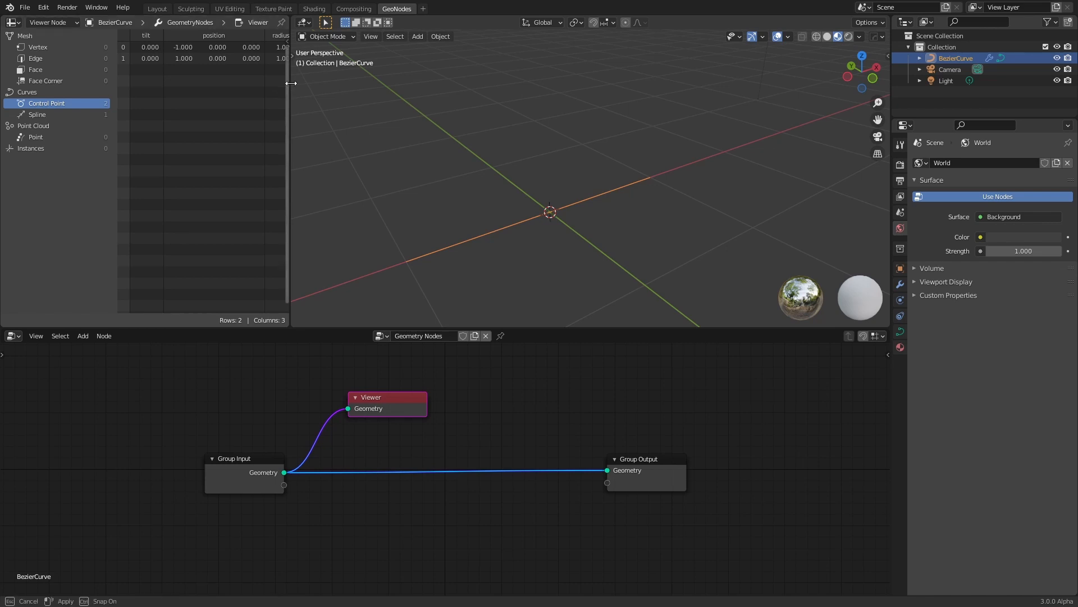
left_click_drag(290, 83, 389, 87)
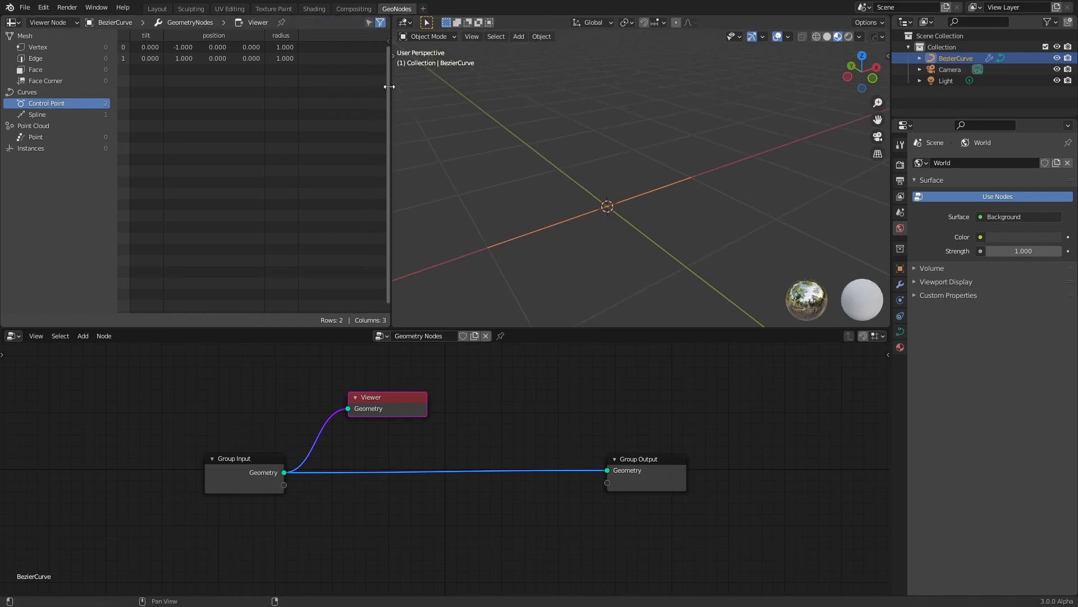
Compare the curve's Spline data with its Control Point data in the spreadsheet and inspect the curve in the 3D view.
left_click(67, 115)
left_click(46, 103)
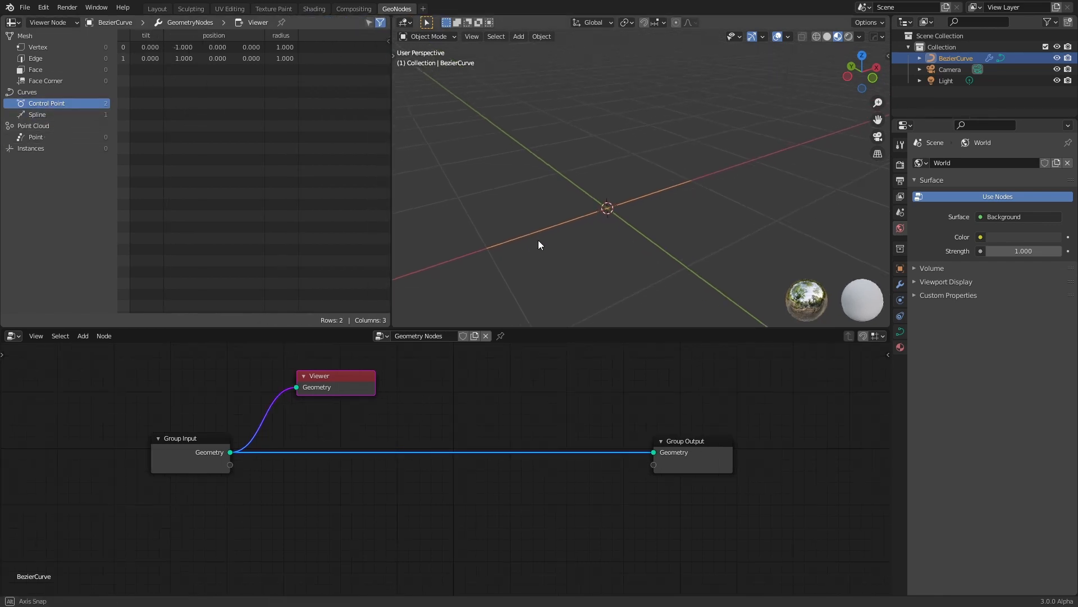
mouse_move(538, 240)
middle_mouse_down()
mouse_move(506, 245)
mouse_move(534, 235)
mouse_move(511, 225)
mouse_move(539, 216)
mouse_move(527, 251)
middle_mouse_up()
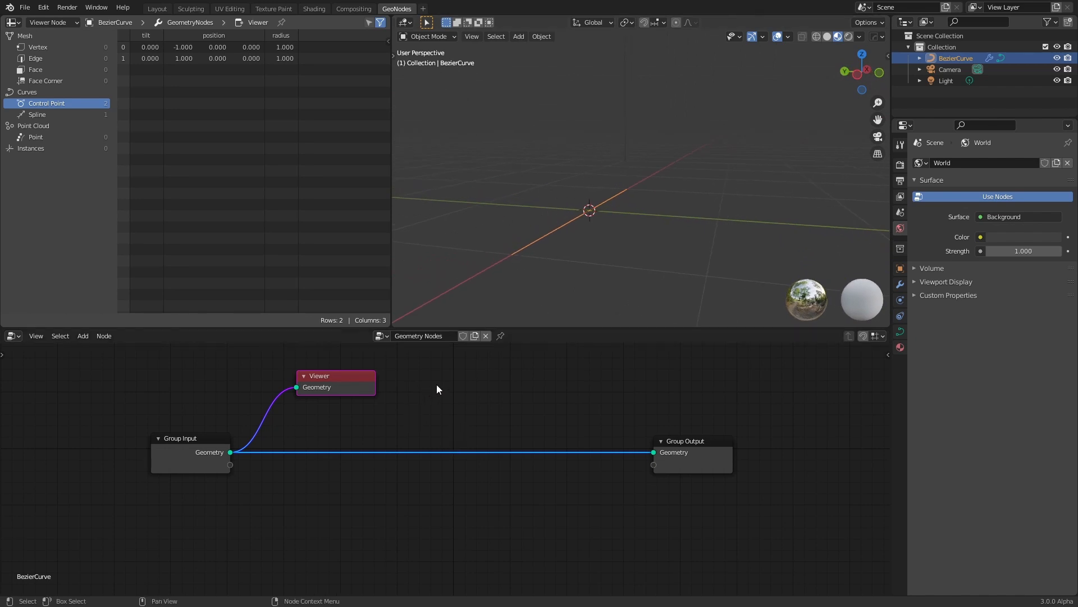
Insert an Attribute Randomize node on the link between the Group Input and Group Output nodes.
key("shift+a")
mouse_move(466, 367)
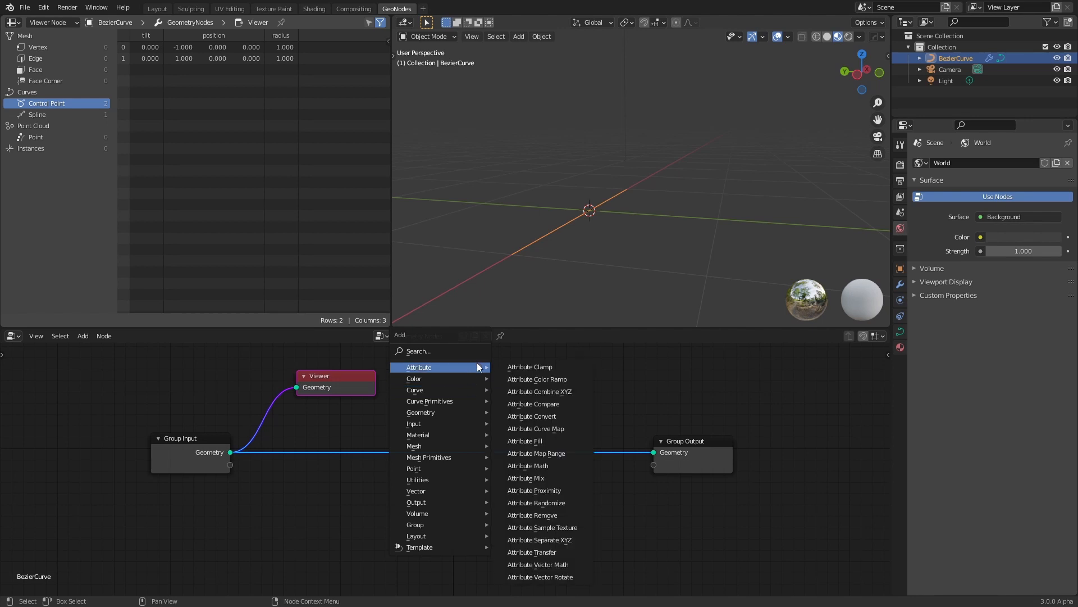
left_click(559, 504)
left_click(407, 402)
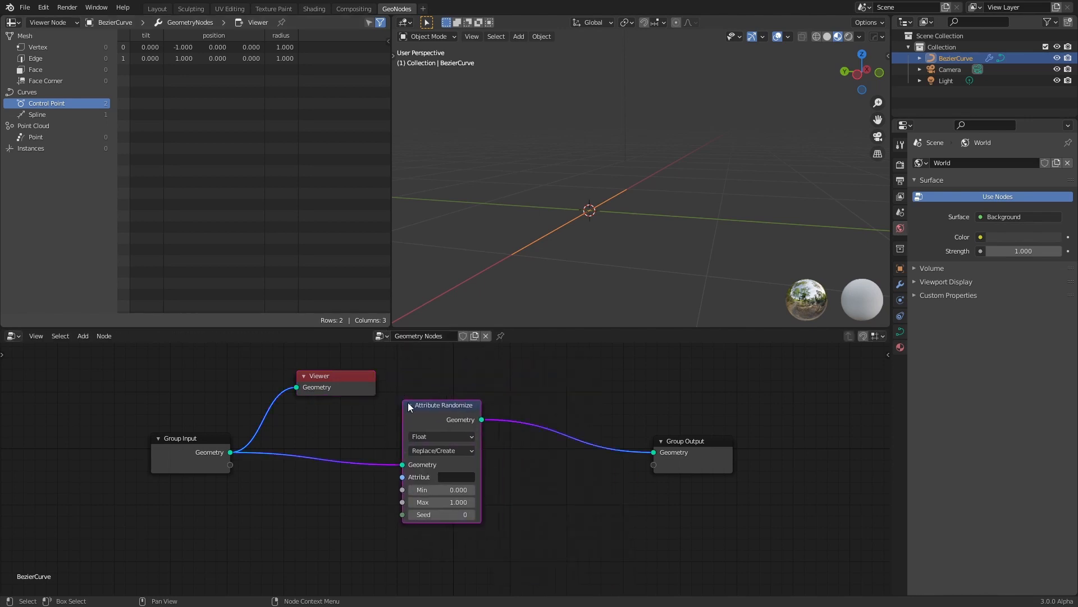
Make Attribute Randomize work on the rotation attribute as a Vector and move the Group Output further along to make room.
scroll(415, 458, "up", 3)
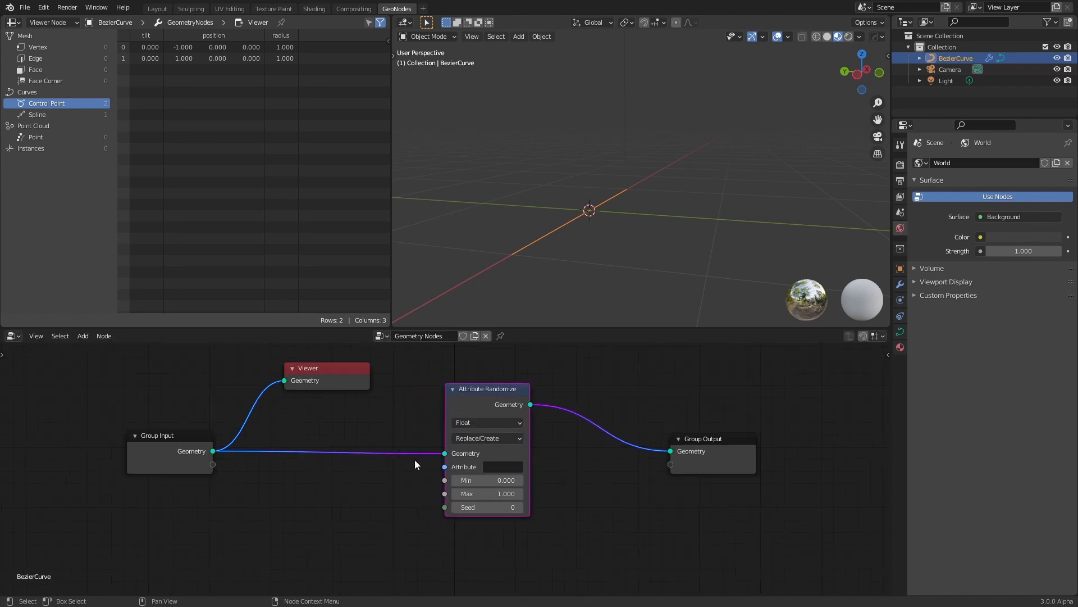
left_click(515, 467)
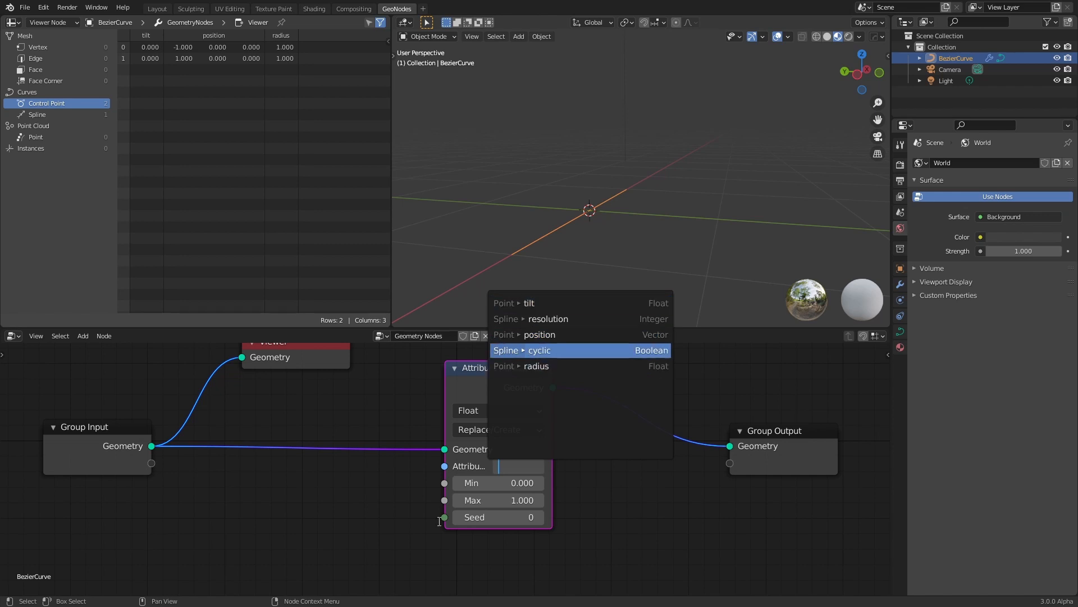
left_click(515, 465)
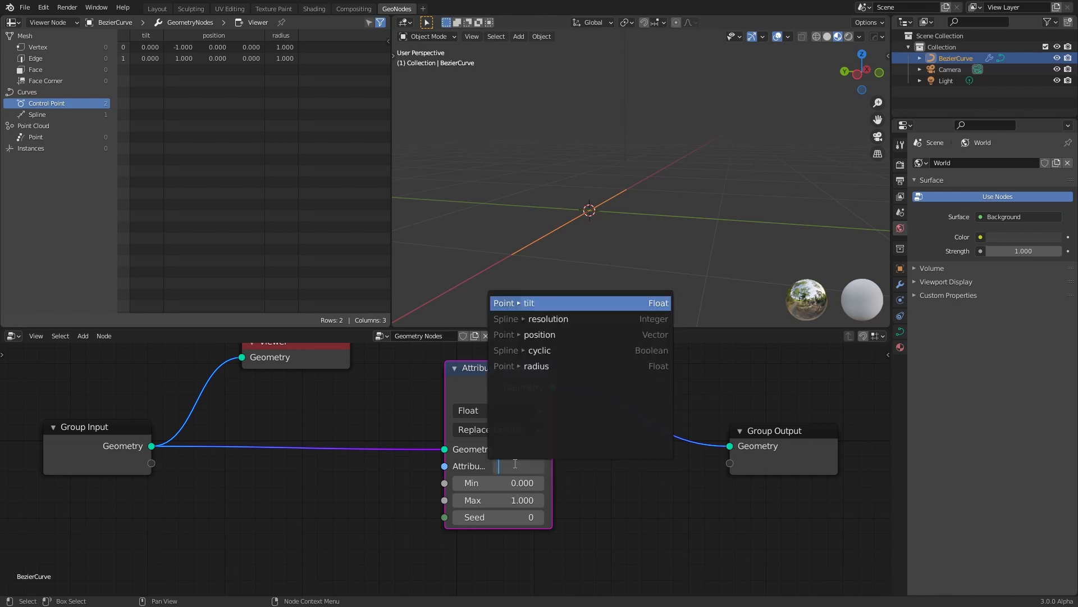
left_click(499, 410)
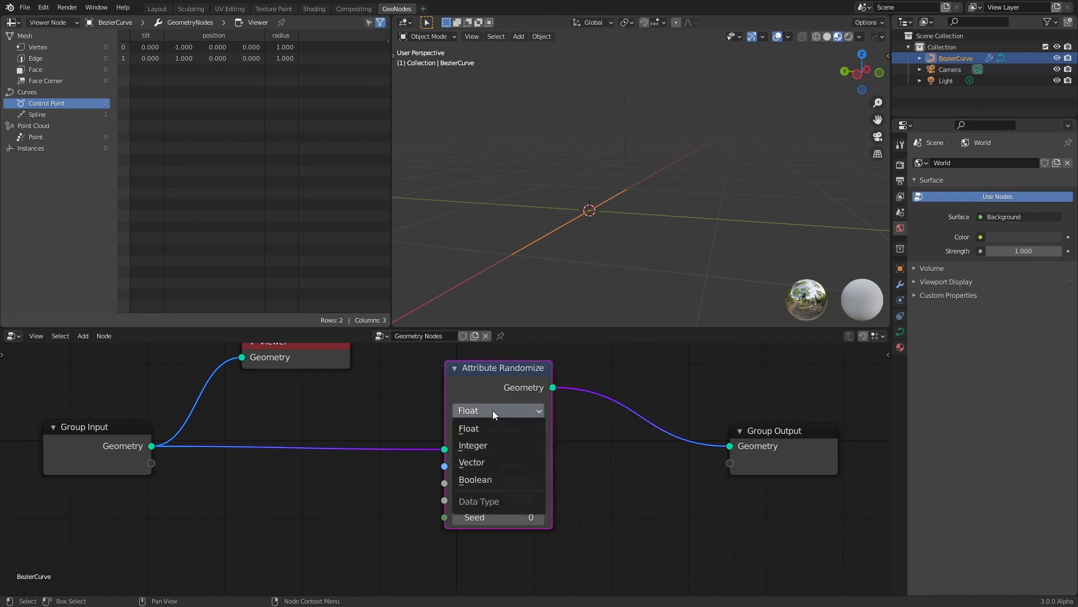
left_click(496, 461)
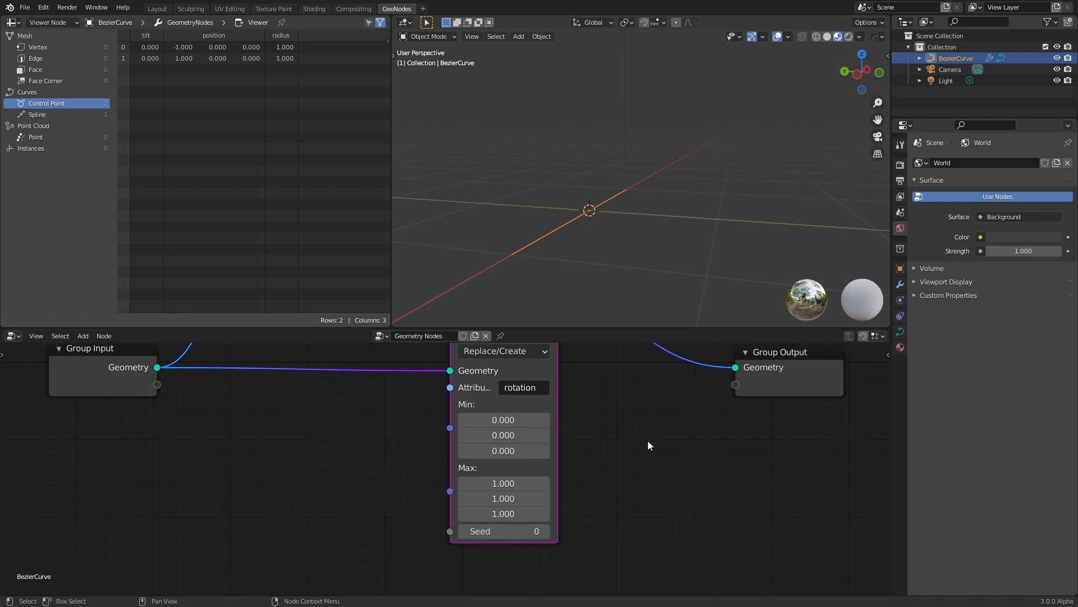
scroll(648, 441, "down", 3)
left_click_drag(628, 425, 738, 421)
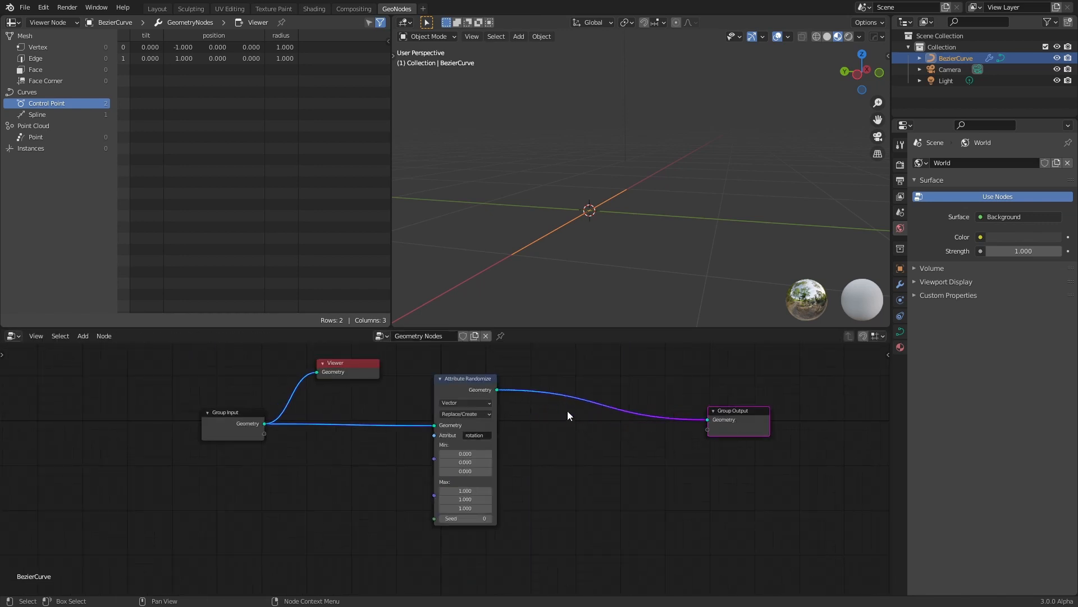
Add a Cylinder mesh primitive node below the Attribute Randomize node.
middle_click_drag(628, 190, 555, 262)
scroll(571, 484, "down", 1)
middle_click_drag(567, 511, 573, 456)
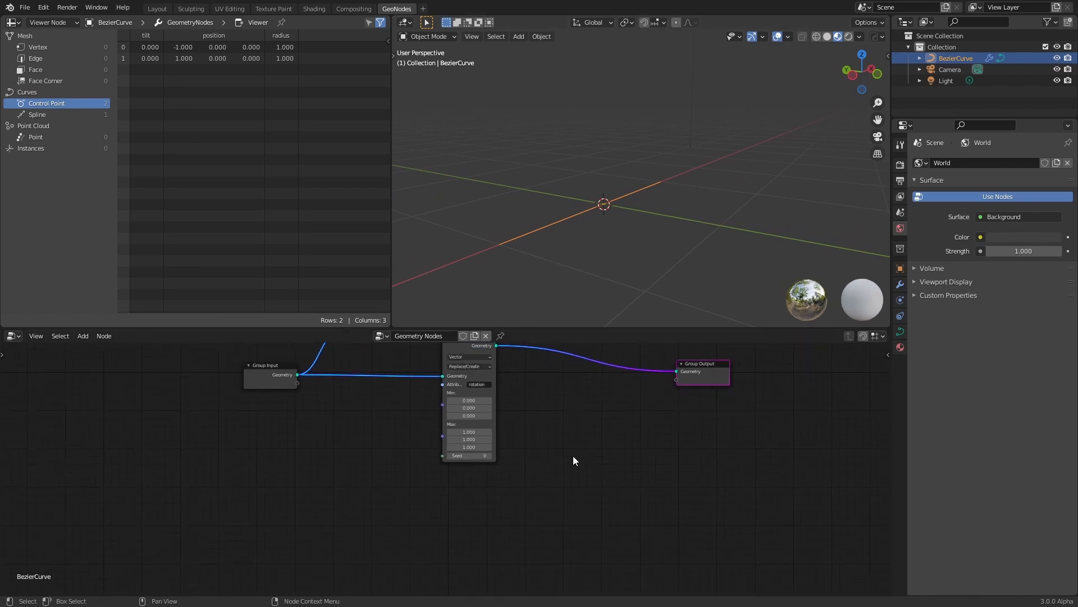
key("shift+a")
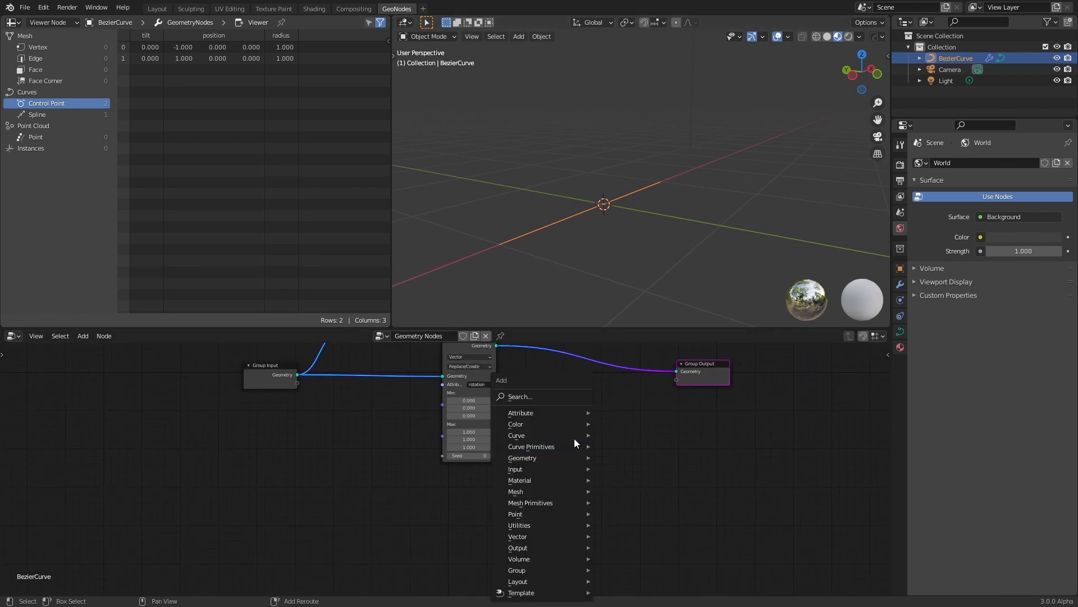
left_click(559, 396)
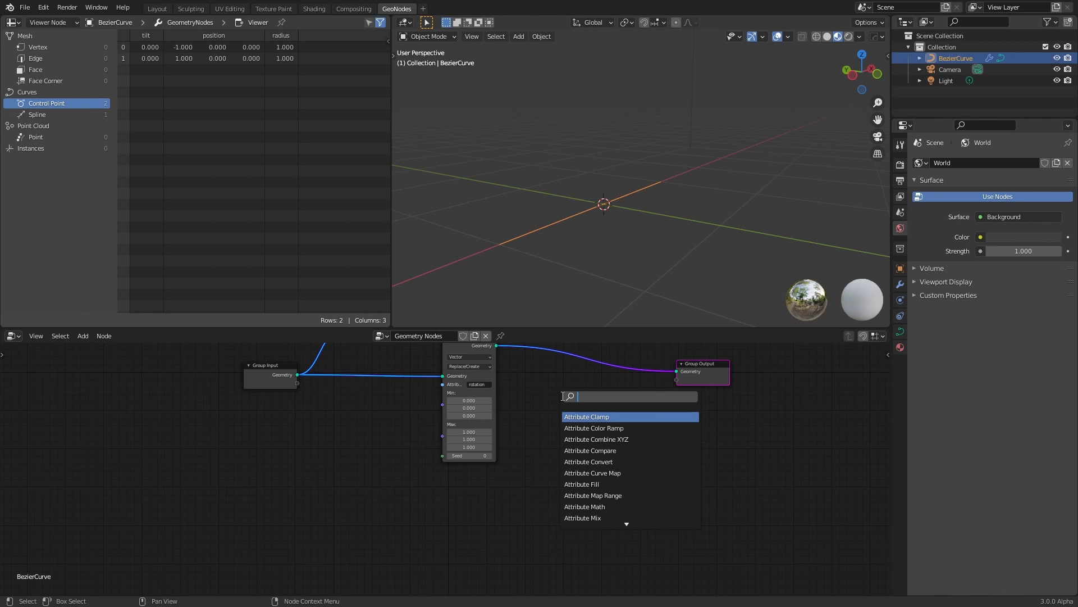
type("cy")
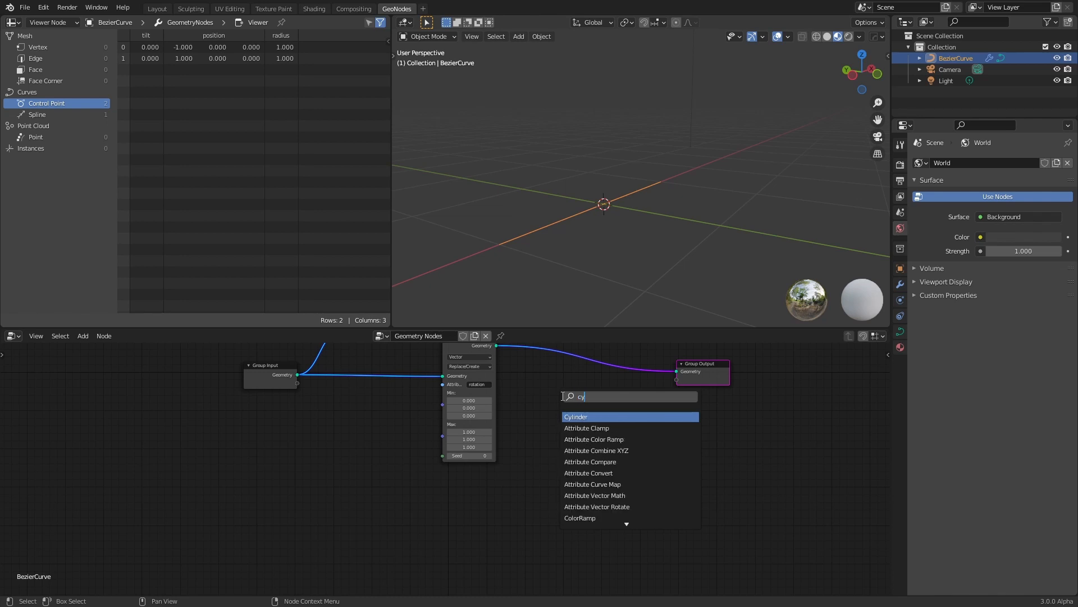
key("Return")
left_click(482, 466)
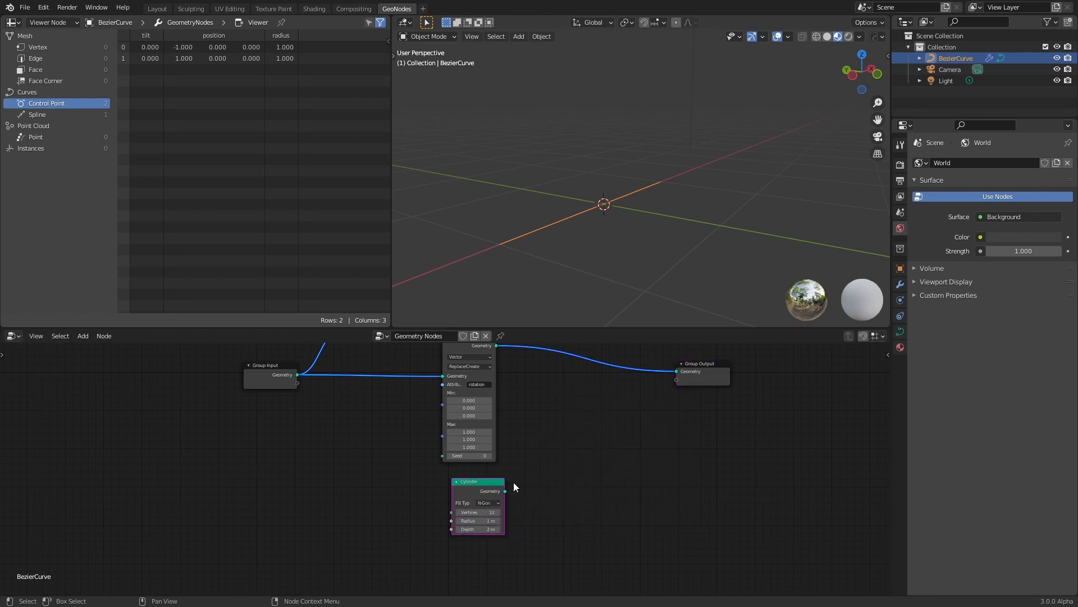
Insert a Point Instance node between the Attribute Randomize and Group Output nodes.
key("shift+a")
left_click(600, 366)
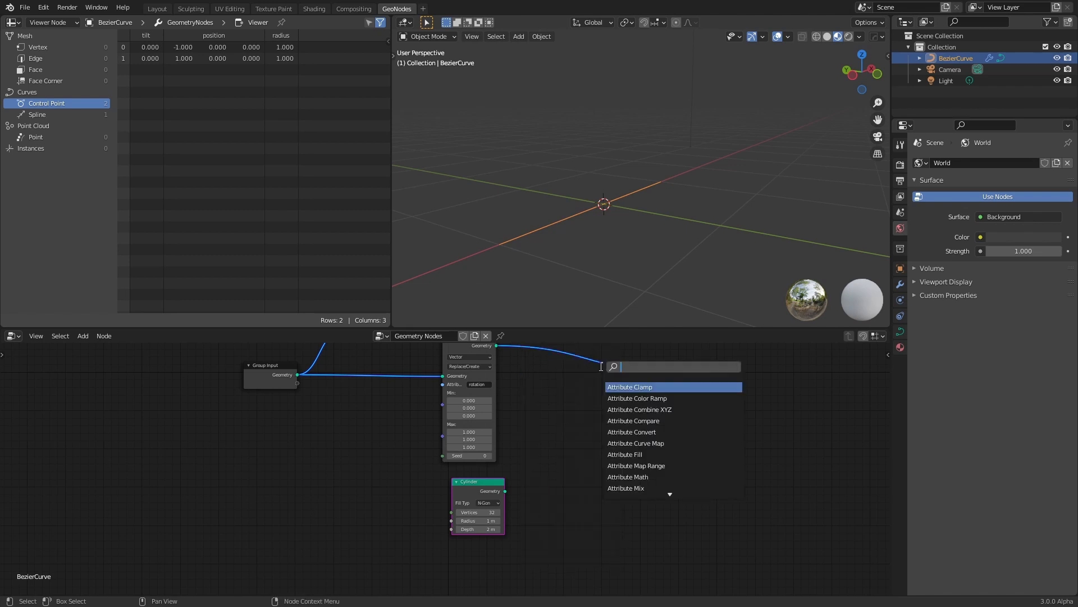
type("int")
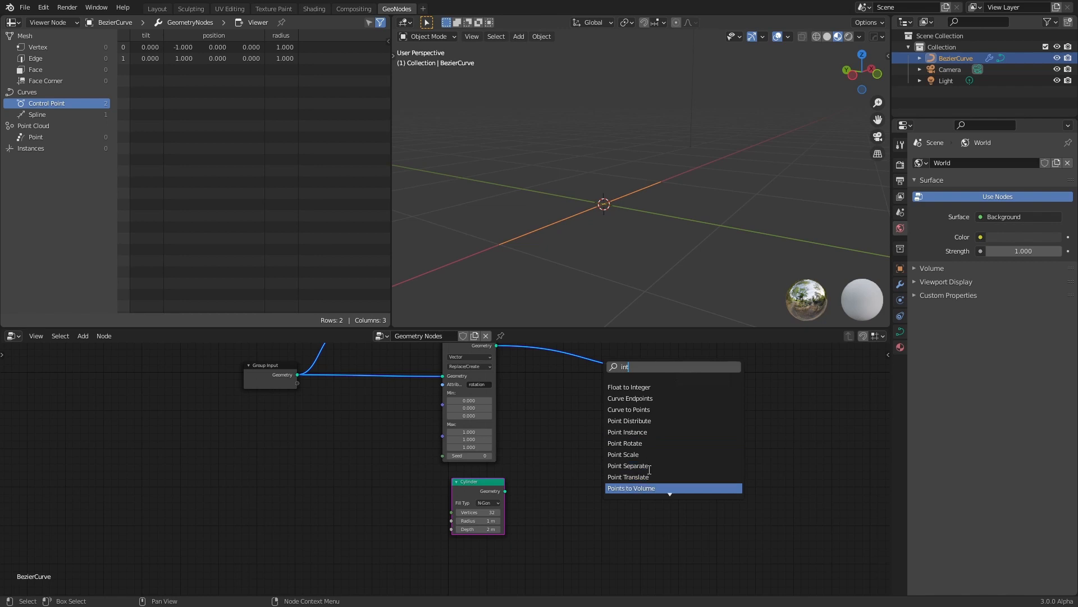
left_click(627, 421)
left_click(624, 389)
Set the Point Instance type to Geometry and connect the Cylinder's geometry to its Instance Geometry input.
middle_click_drag(625, 389, 573, 464)
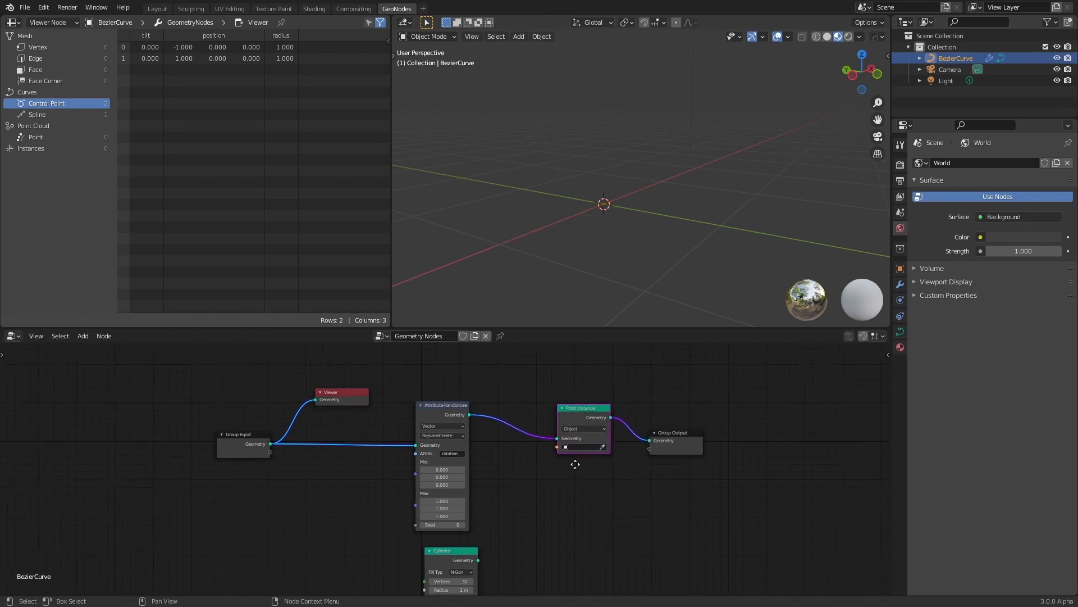
scroll(665, 443, "up", 4)
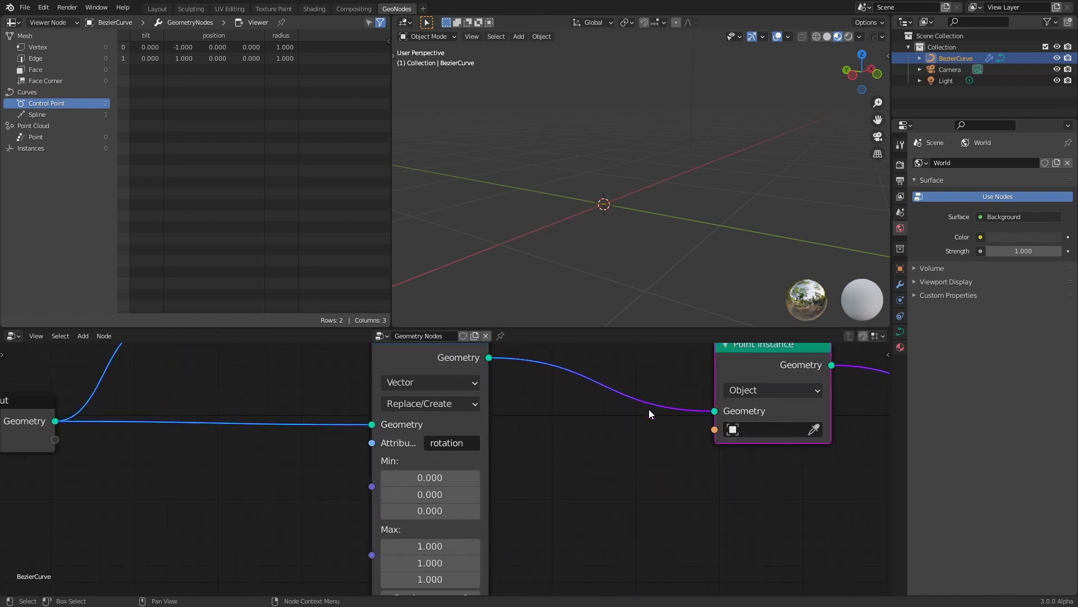
scroll(610, 438, "down", 2)
middle_click_drag(622, 435, 564, 454)
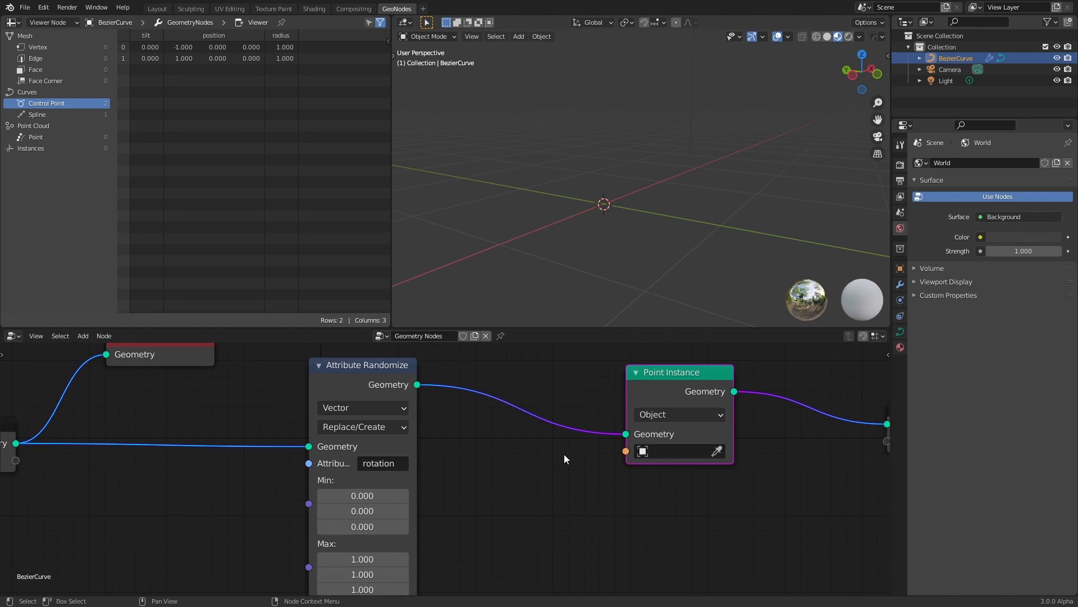
left_click(674, 414)
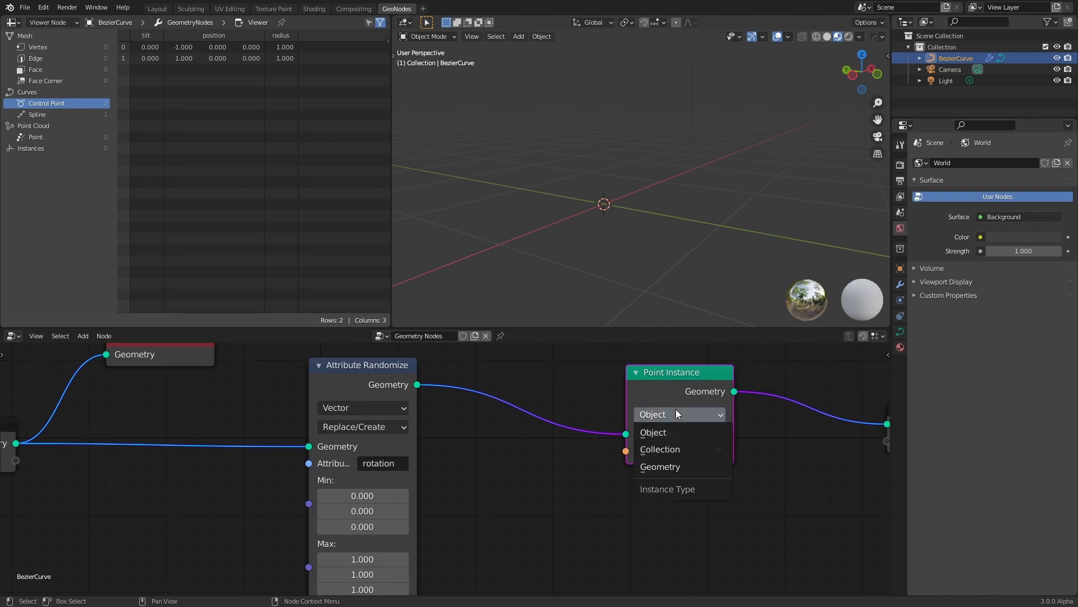
left_click(673, 467)
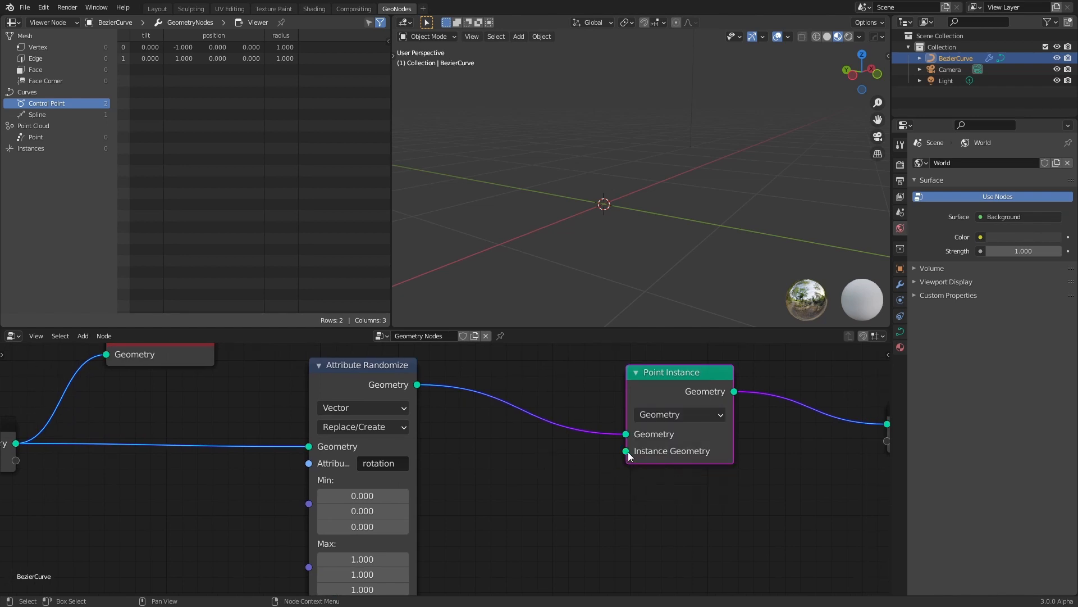
scroll(605, 488, "down", 2)
middle_click_drag(596, 515, 622, 427)
left_click_drag(449, 527, 600, 377)
Set all three Max values of the Attribute Randomize node to 0 and the Cylinder's radius to 0.05 m.
scroll(672, 219, "down", 3)
middle_click_drag(672, 219, 613, 218)
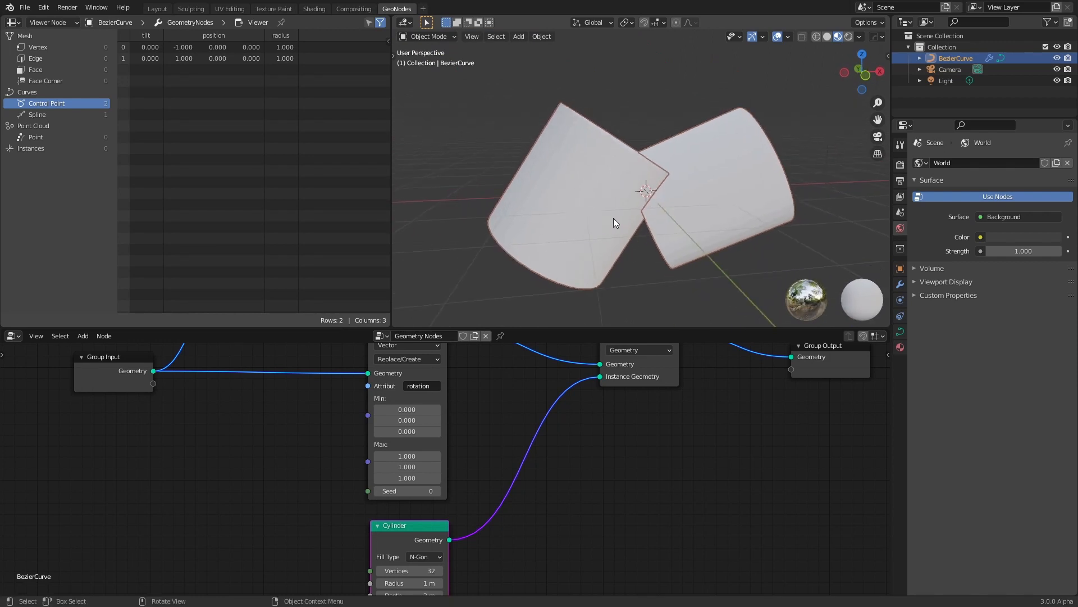
scroll(495, 431, "down", 2)
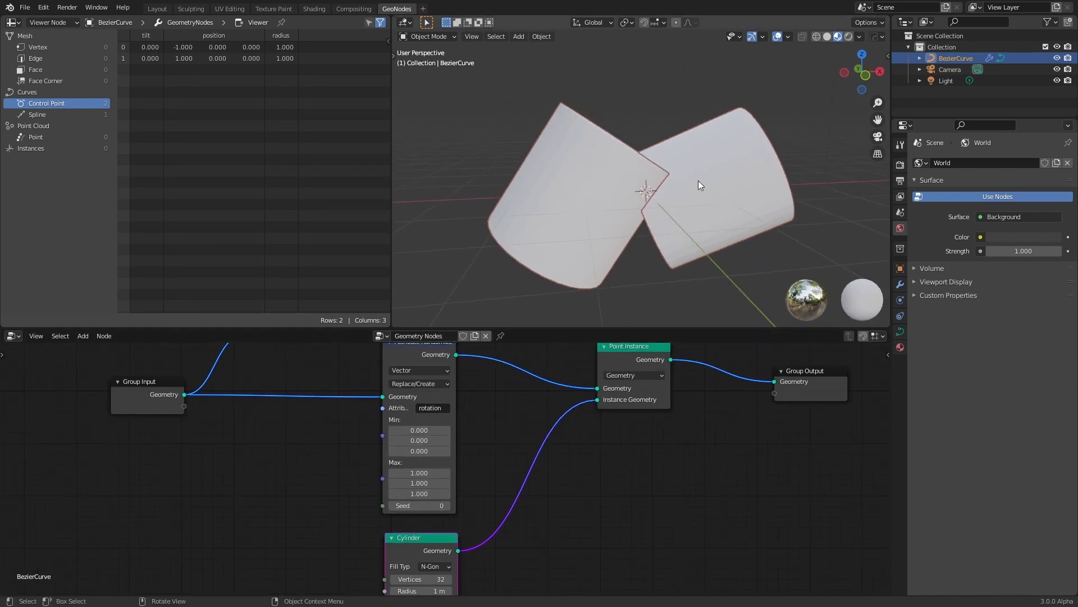
mouse_move(421, 473)
left_mouse_down()
mouse_move(422, 484)
mouse_move(427, 474)
left_mouse_up()
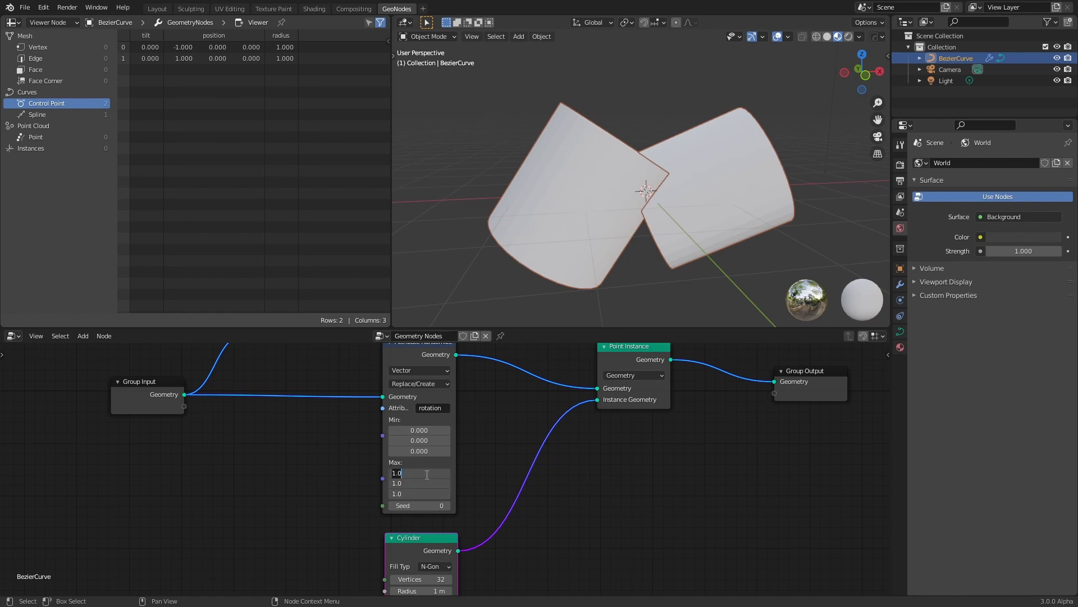
type("0")
key("Return")
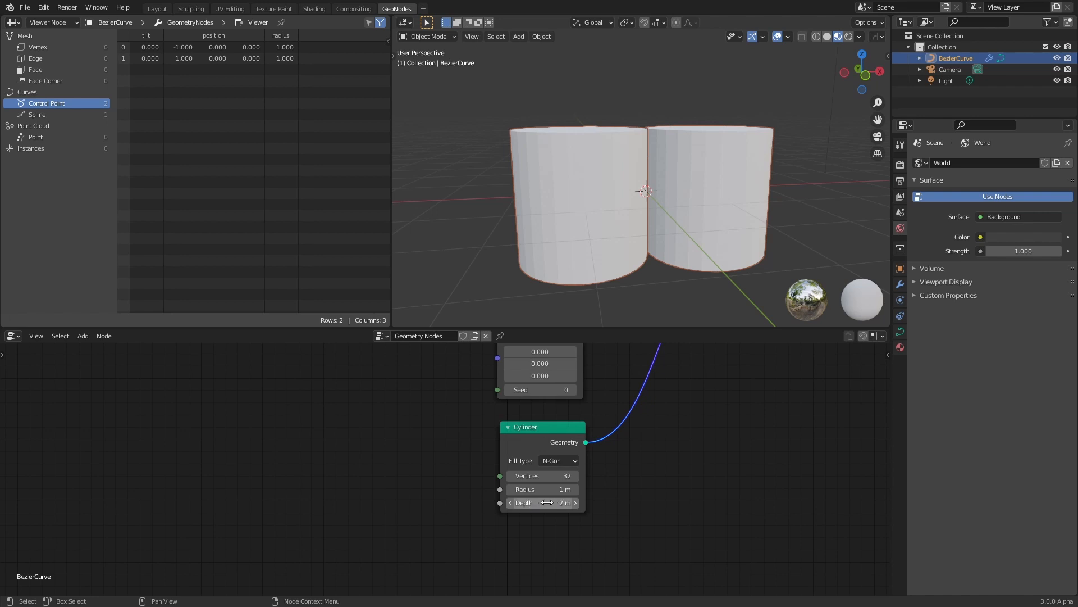
left_click_drag(545, 489, 472, 489)
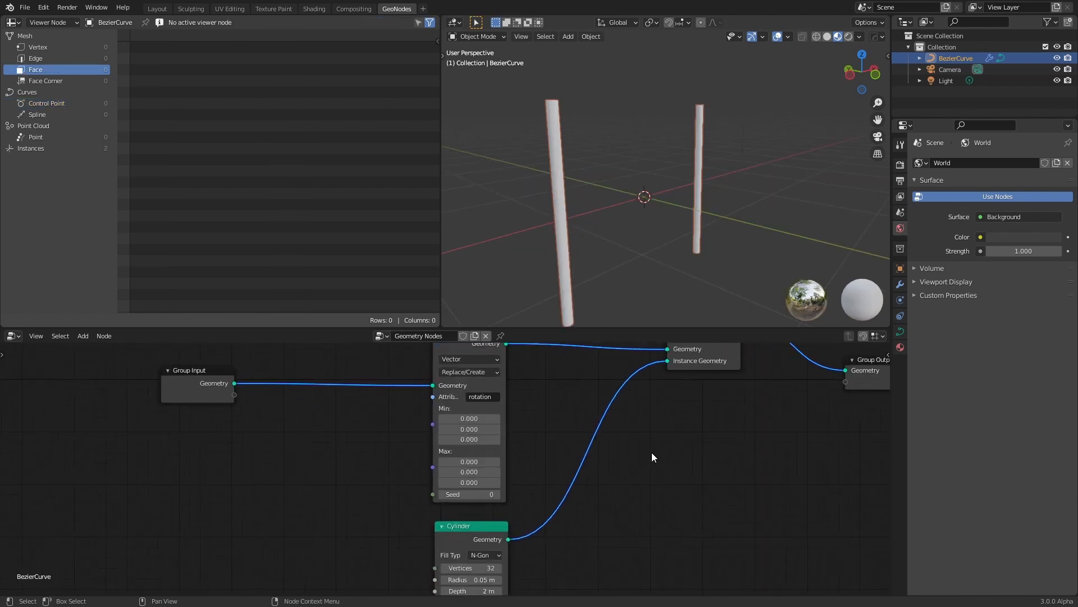
Insert an Attribute Fill node between the Cylinder and the Point Instance's Instance Geometry input.
scroll(651, 457, "up", 1)
key("shift+a")
mouse_move(645, 414)
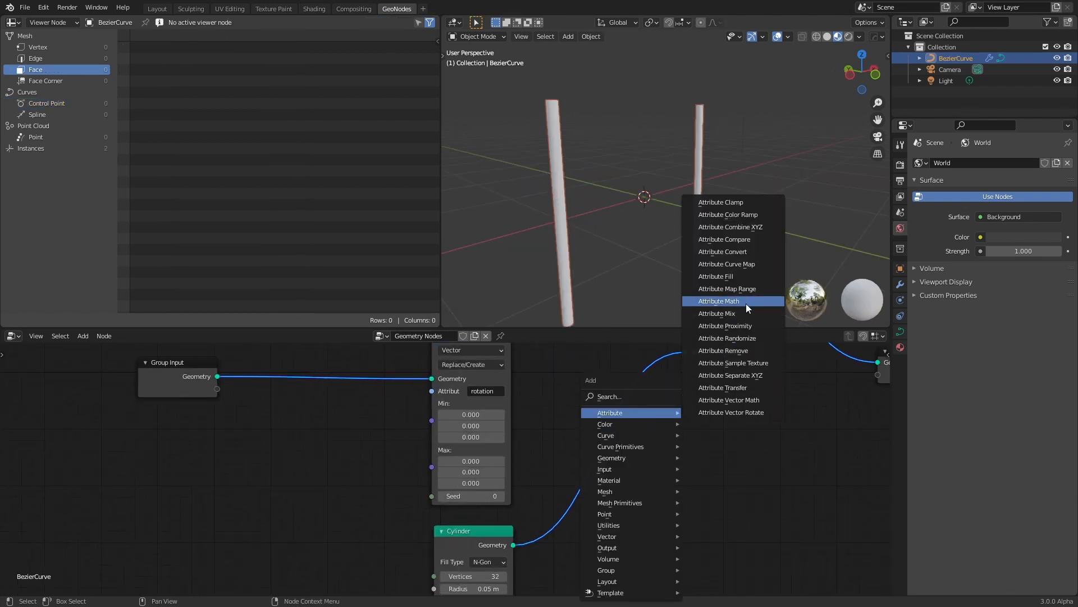
left_click(730, 276)
left_click(557, 426)
Fill the cylinder's shade_smooth attribute with a value of 1 in the Attribute Fill node.
middle_click_drag(723, 488, 730, 447)
left_click(618, 461)
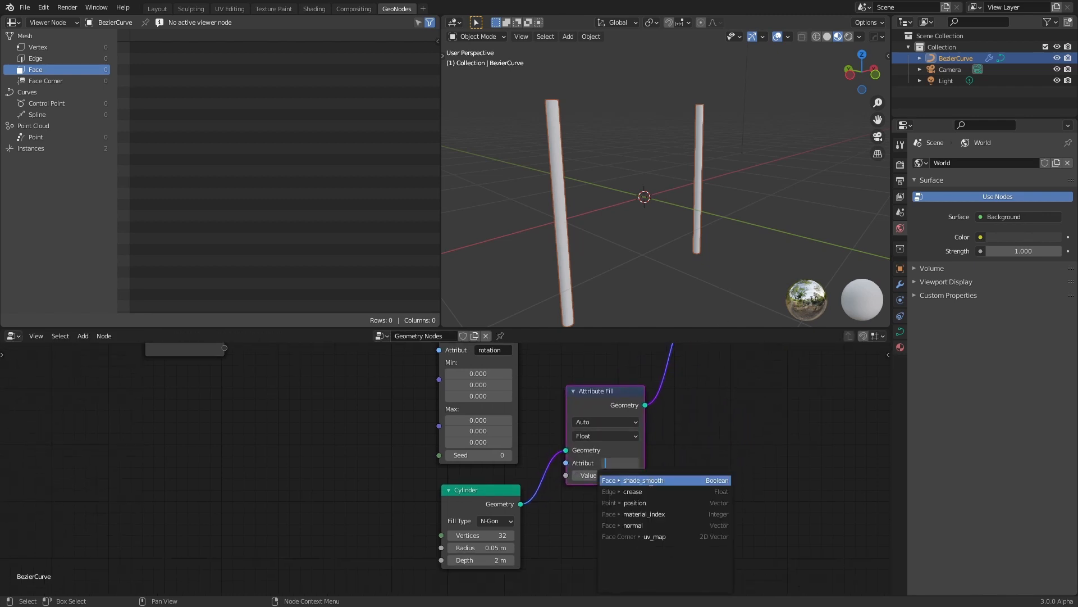
left_click(650, 482)
left_click(622, 476)
type("1")
key("Return")
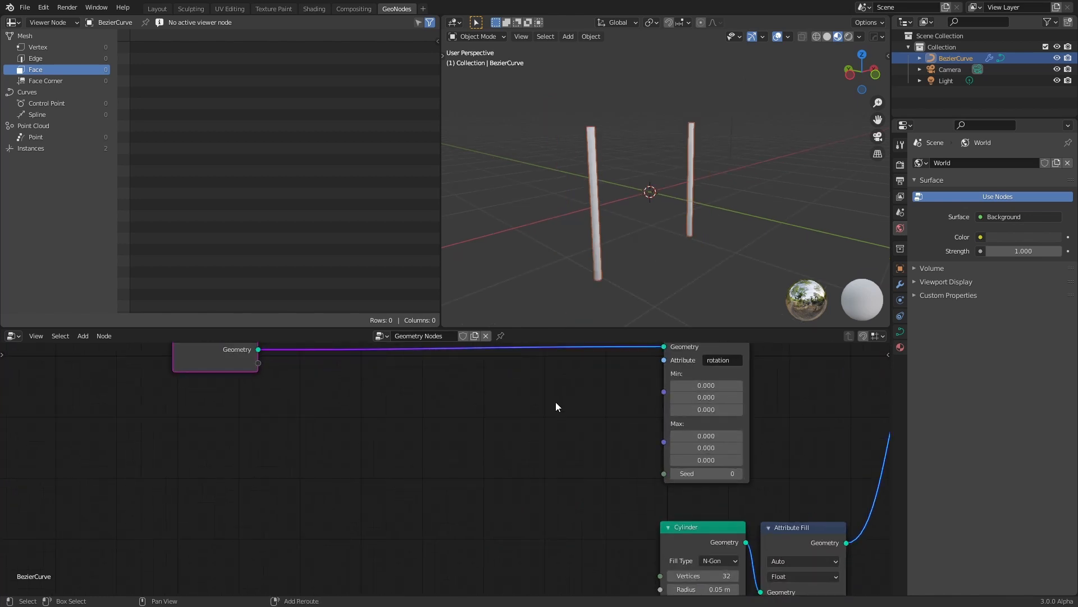
Add a Combine XYZ node just before the Attribute Randomize node.
key("shift+a")
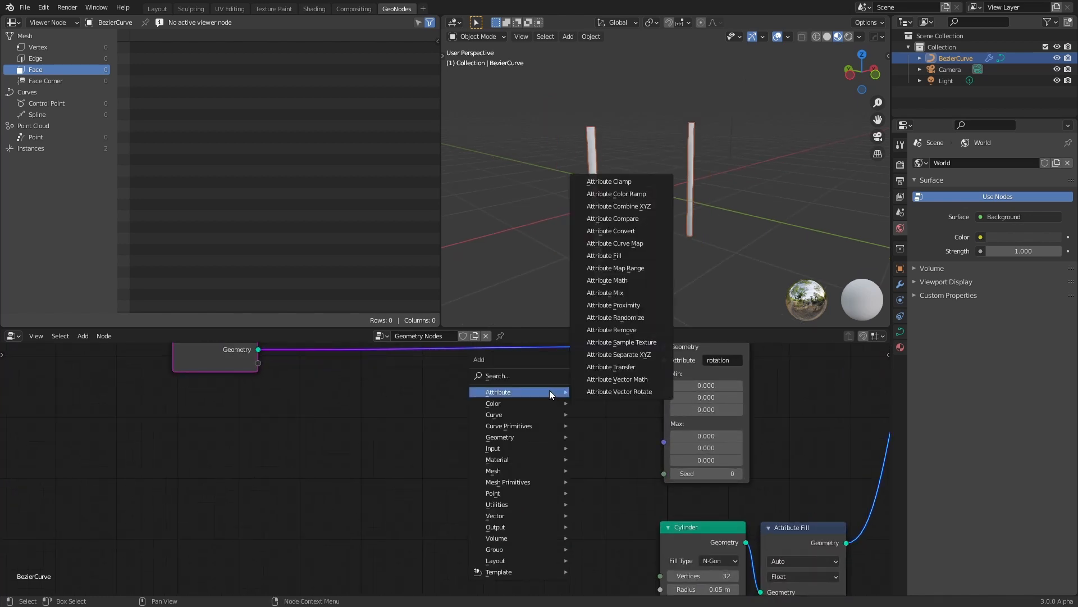
left_click(543, 377)
type("comb")
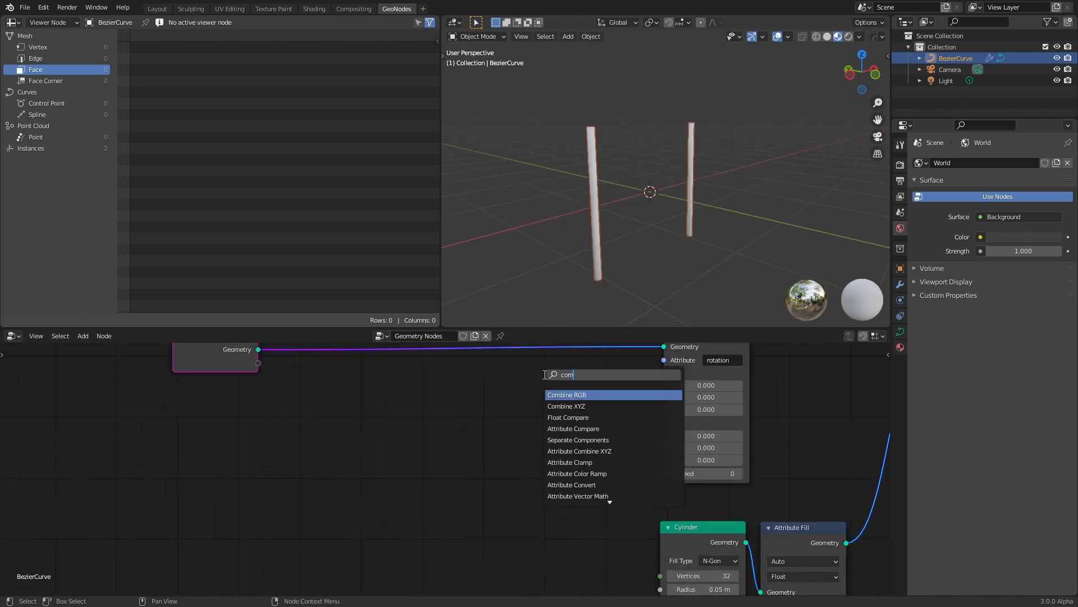
left_click(580, 406)
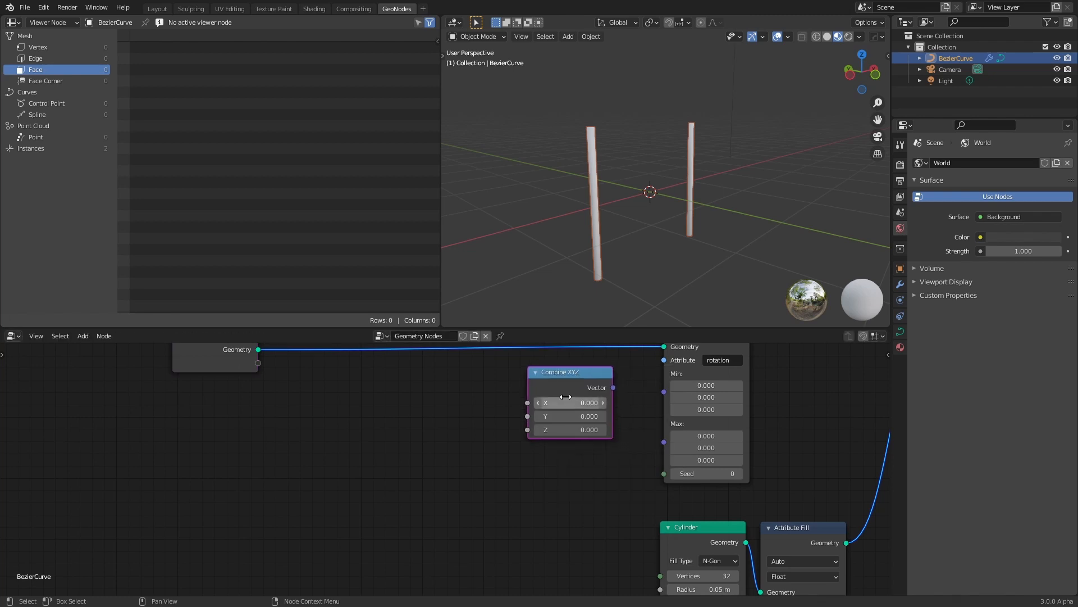
left_click(582, 405)
middle_click_drag(632, 401, 624, 421)
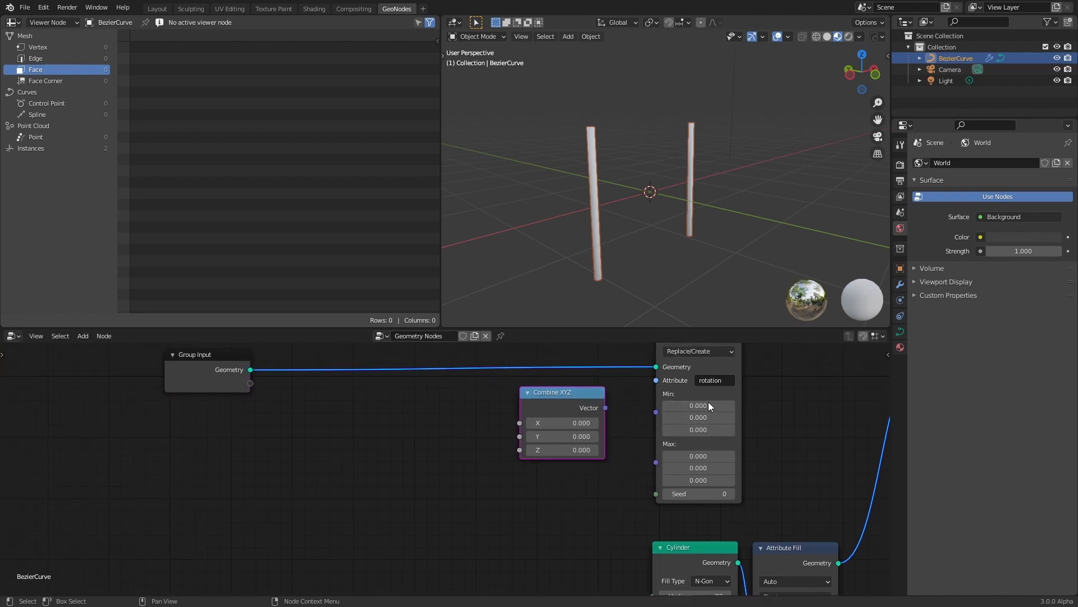
middle_click_drag(691, 241, 642, 218)
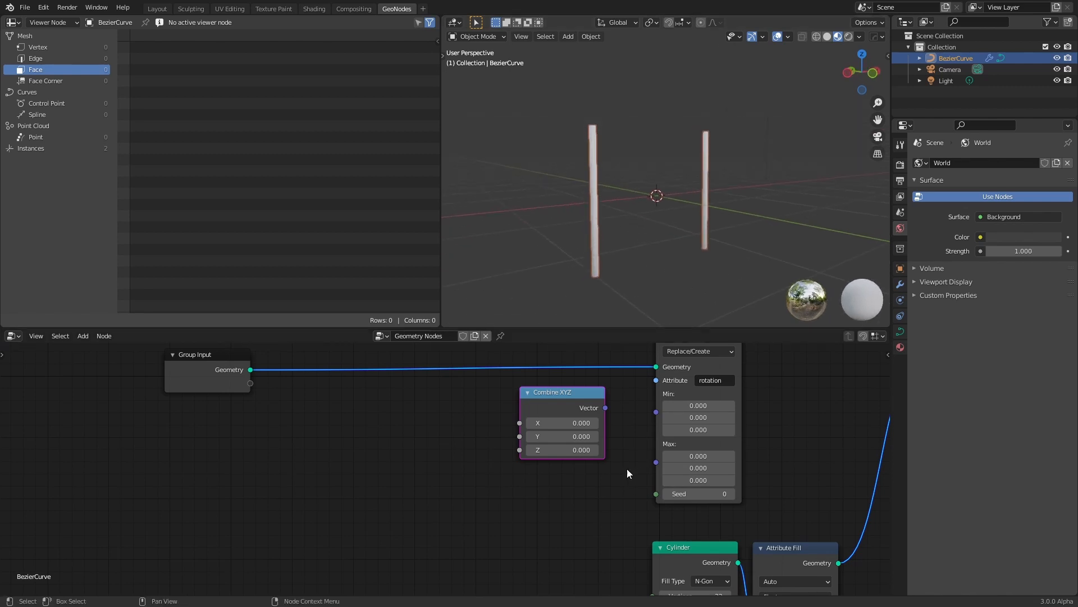
Move the Cylinder and Attribute Fill nodes lower and expose the Cylinder's Depth as a new Group Input socket.
scroll(627, 468, "down", 2)
middle_click_drag(627, 468, 536, 466)
left_click_drag(472, 439, 650, 512)
left_click_drag(615, 464, 597, 488)
key("shift+a")
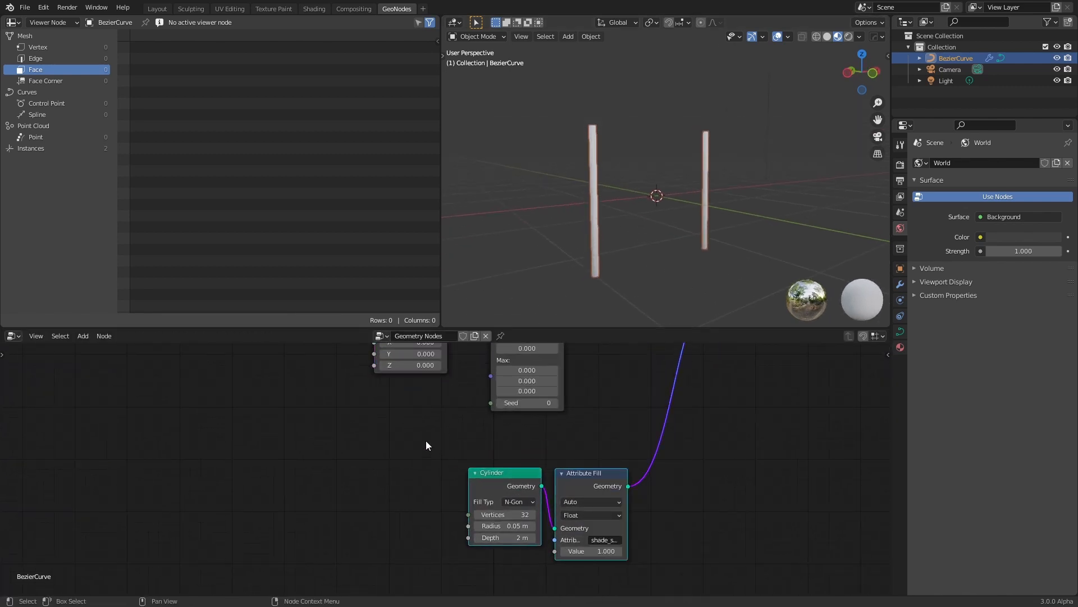
scroll(426, 444, "down", 1)
middle_click_drag(368, 454, 514, 472)
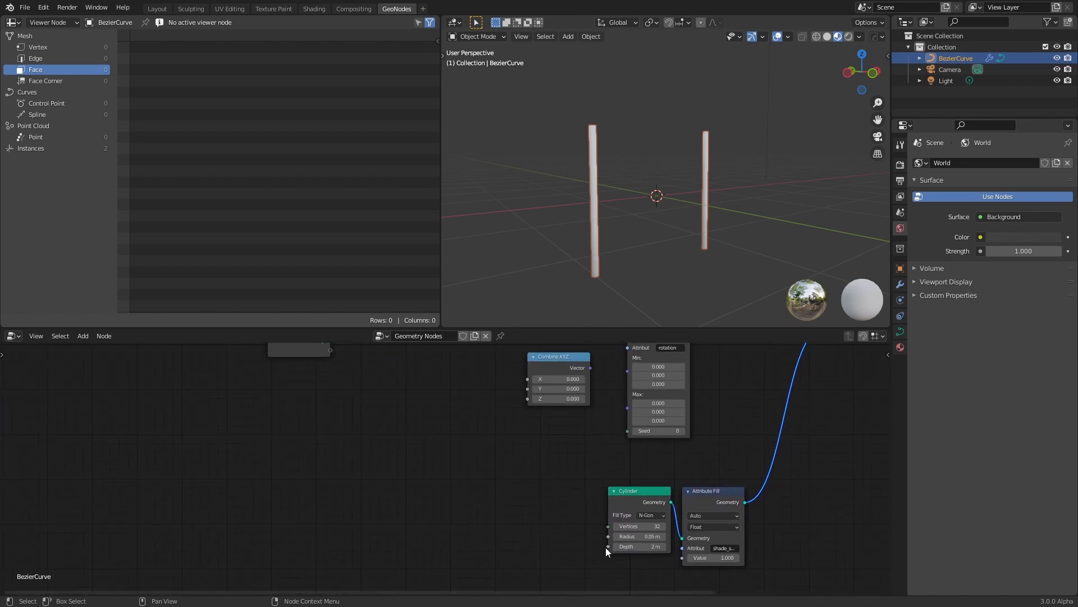
left_click_drag(607, 546, 331, 376)
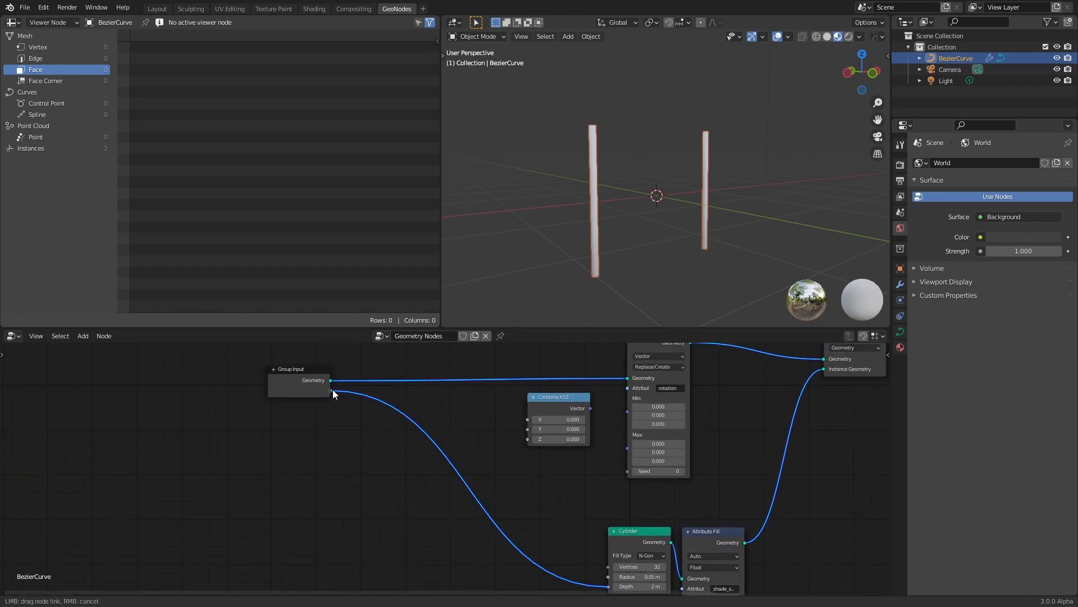
Rename the node group's Depth input to Height.
left_click(296, 396)
key("n")
left_click(845, 451)
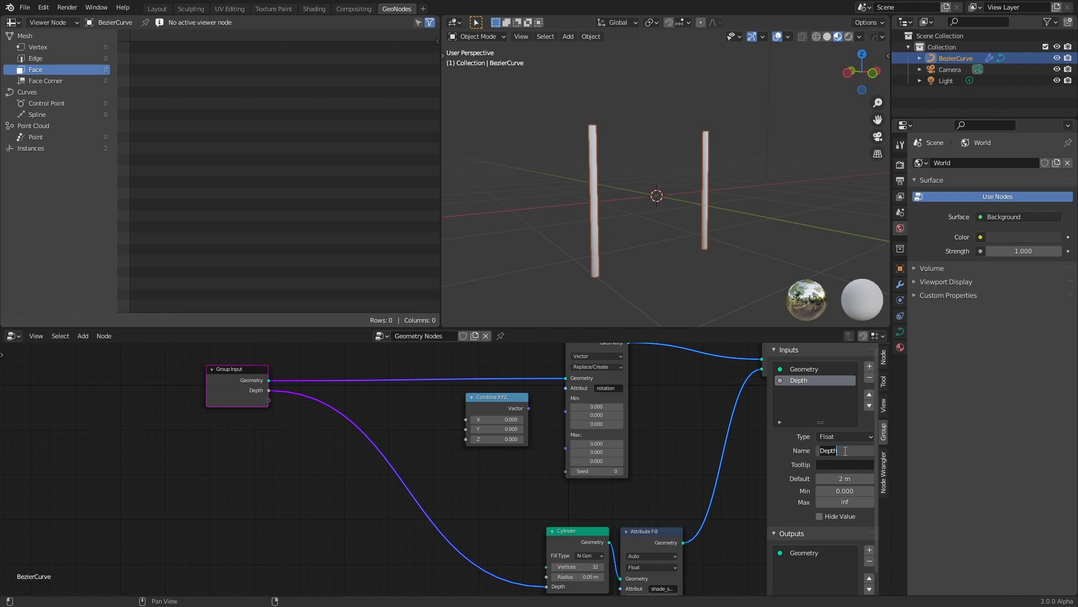
type("Height")
key("Return")
Try a Height of about 3.4 m in the GeometryNodes modifier and undo the change.
left_click(901, 284)
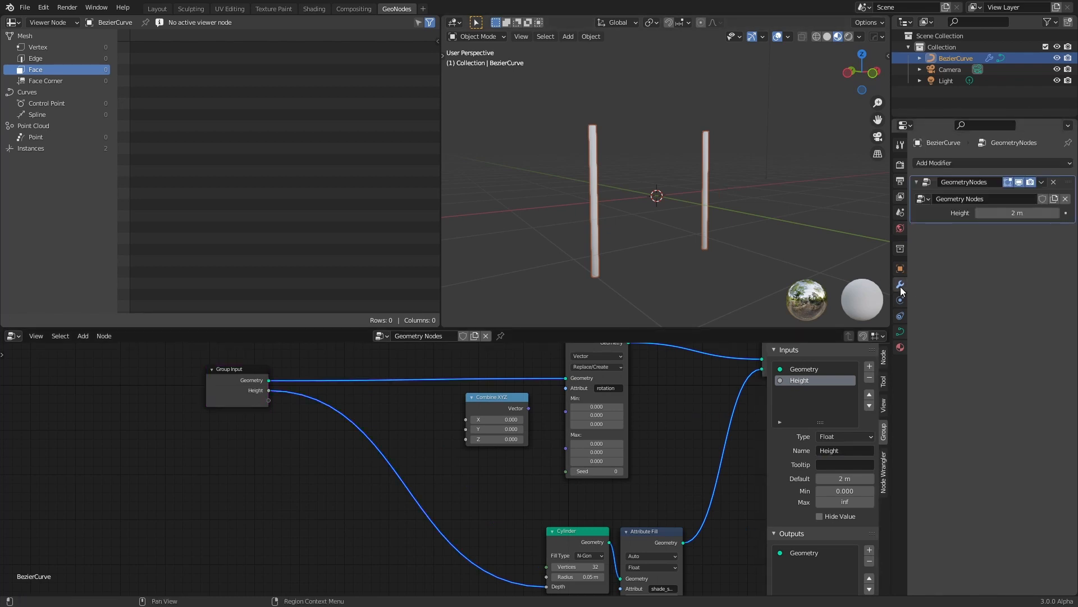
left_click_drag(1017, 213, 1039, 213)
key("ctrl+z")
middle_click_drag(702, 234, 746, 223)
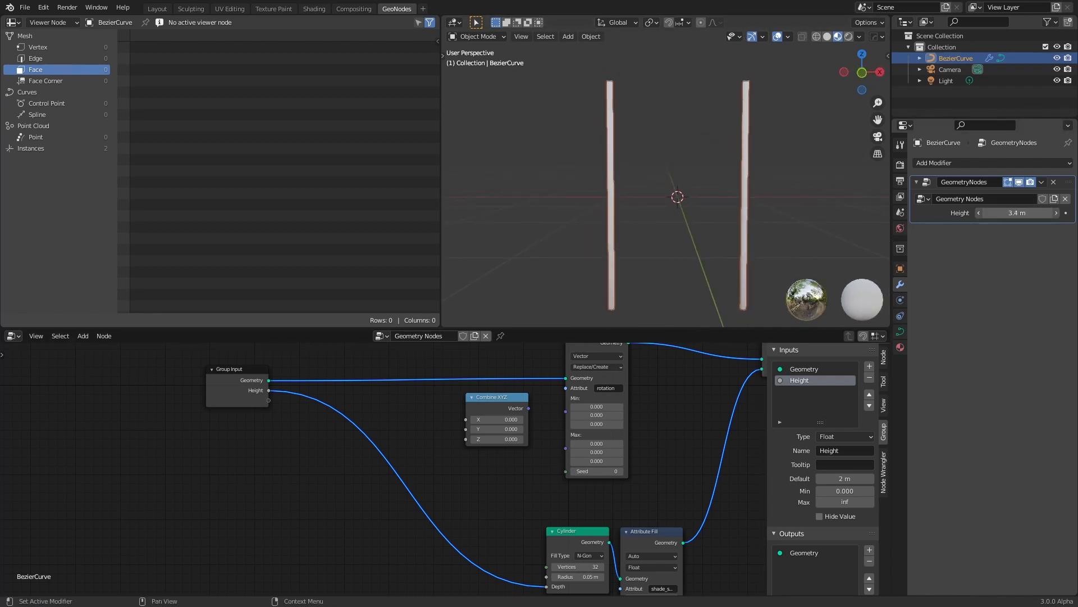
Insert a Transform node after the Attribute Fill node, on the link to the Point Instance.
scroll(649, 479, "down", 3)
middle_click_drag(648, 478, 584, 447)
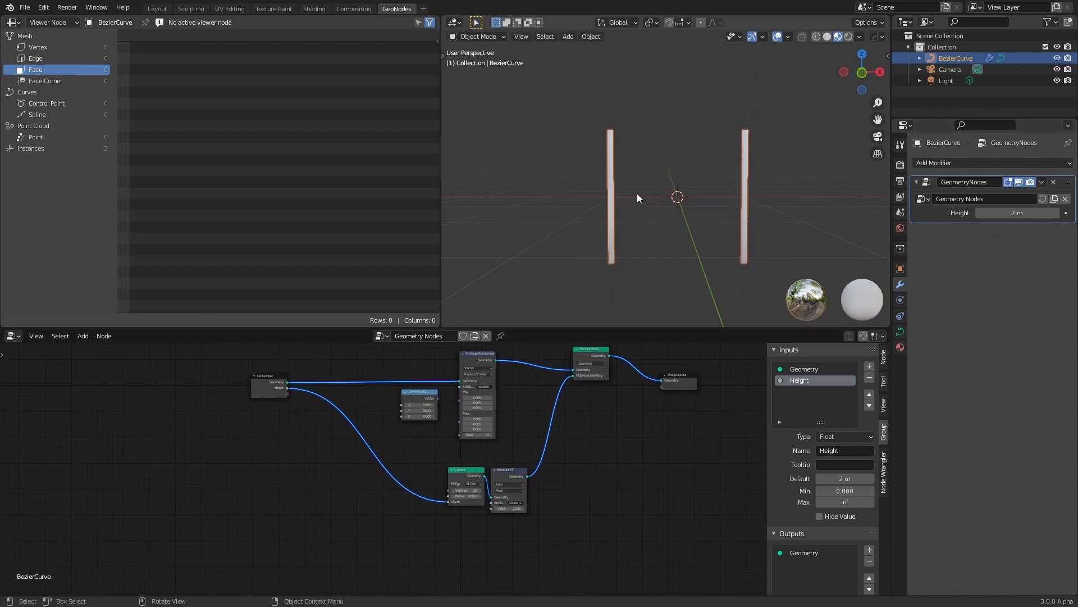
left_click_drag(438, 450, 491, 482)
scroll(516, 483, "up", 3)
key("shift+a")
left_click(649, 397)
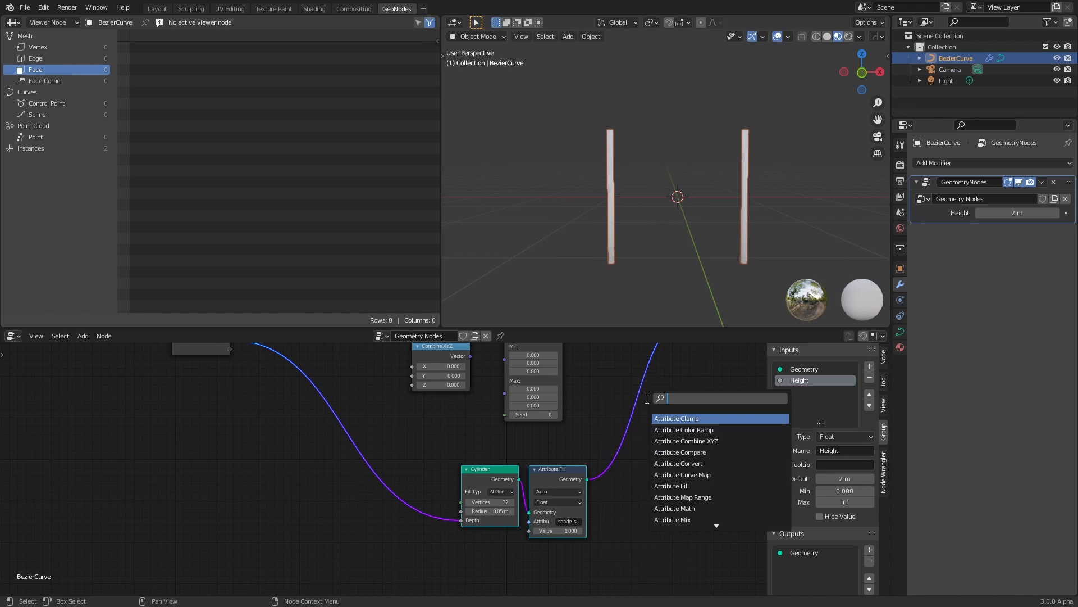
Add a Math node directly below the Cylinder node.
type("add")
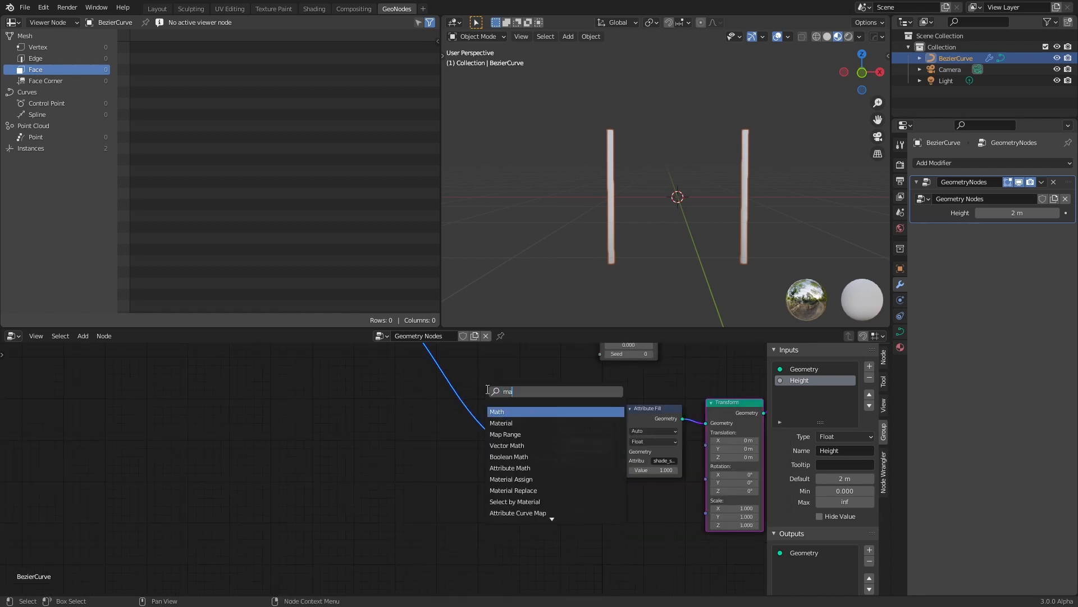
key("Return")
left_click(581, 496)
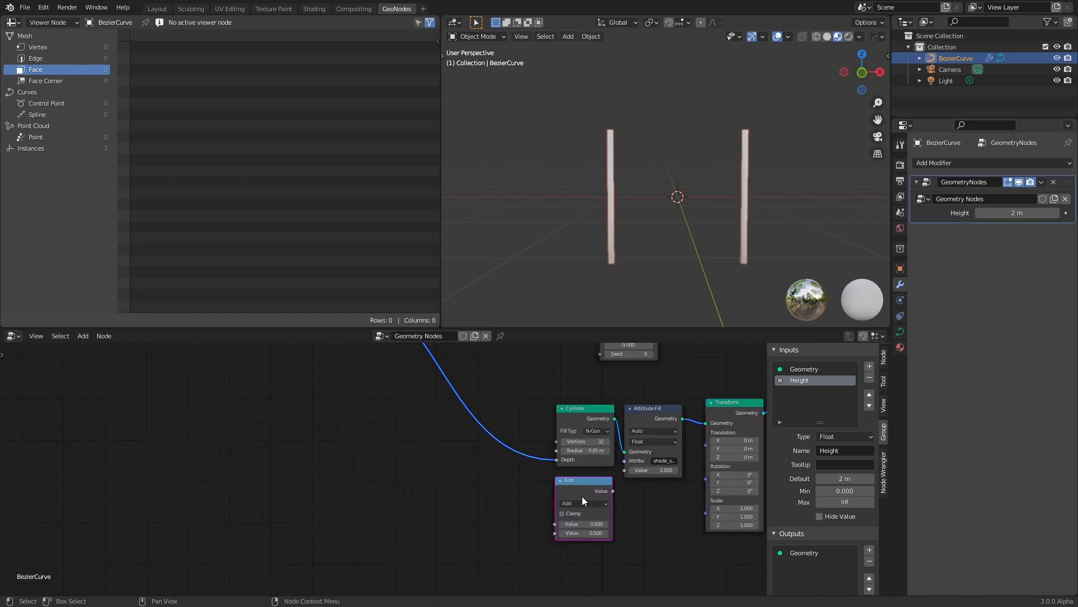
Branch the Height link with a reroute into the Math node's first Value and set its operation to Multiply.
right_click_drag(520, 430, 508, 484, "shift")
middle_click_drag(519, 474, 507, 434)
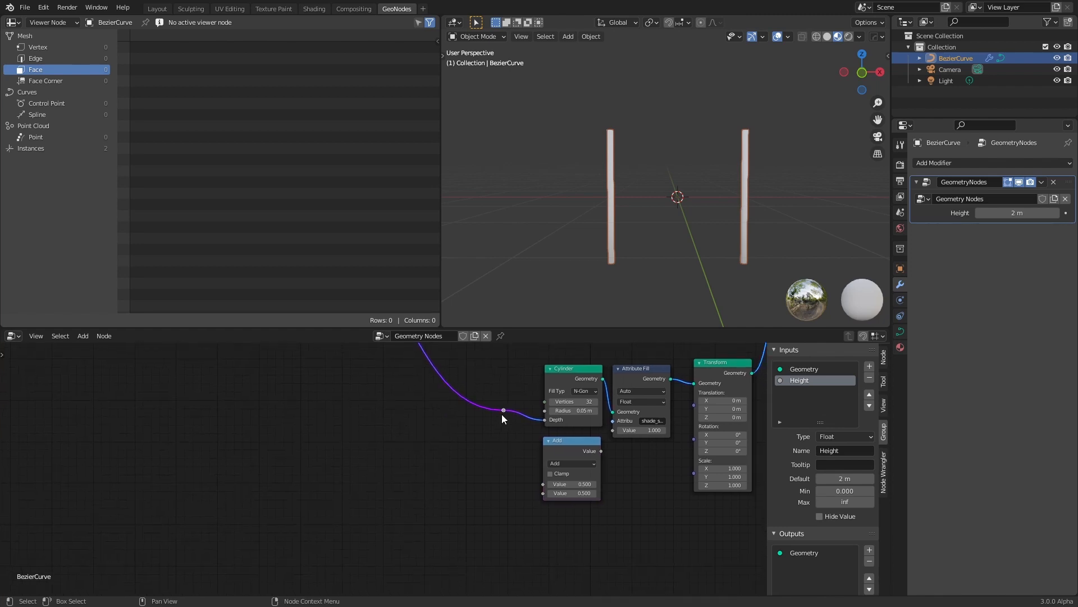
left_click_drag(501, 413, 545, 484)
left_click(562, 464)
left_click(574, 504)
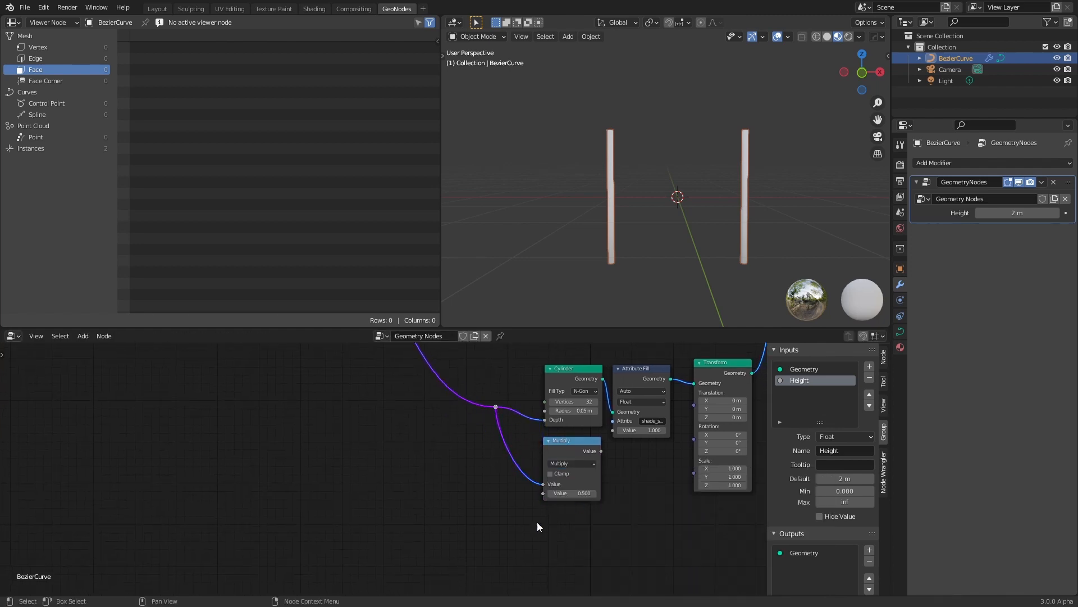
Keep 0.5 as the Multiply node's second value and move the node lower, away from the Cylinder.
scroll(520, 486, "up", 3)
left_click(637, 448)
key("Return")
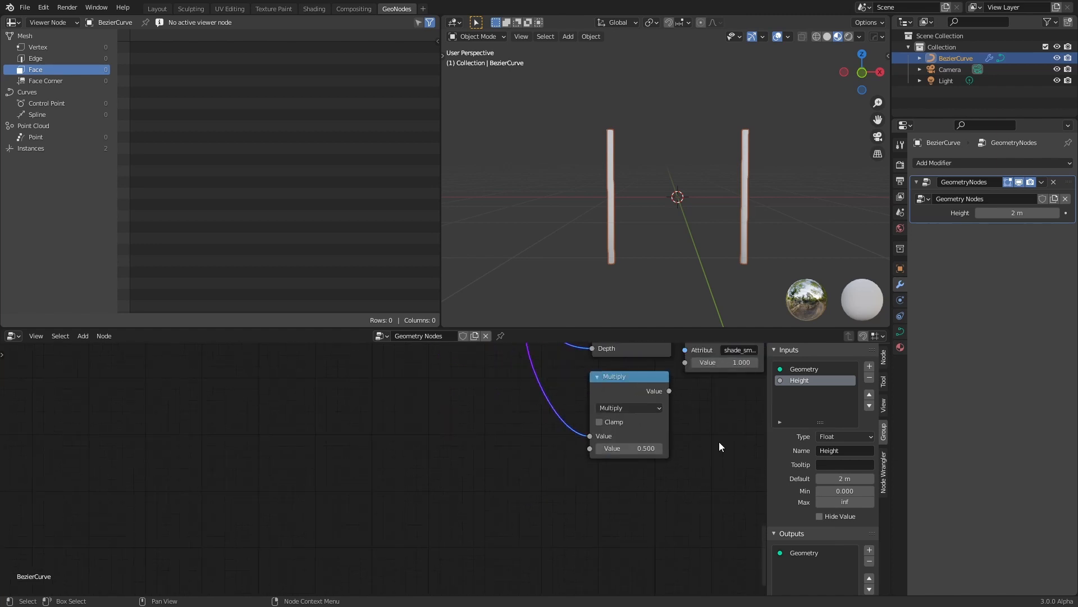
scroll(717, 442, "down", 3)
left_click_drag(467, 449, 477, 477)
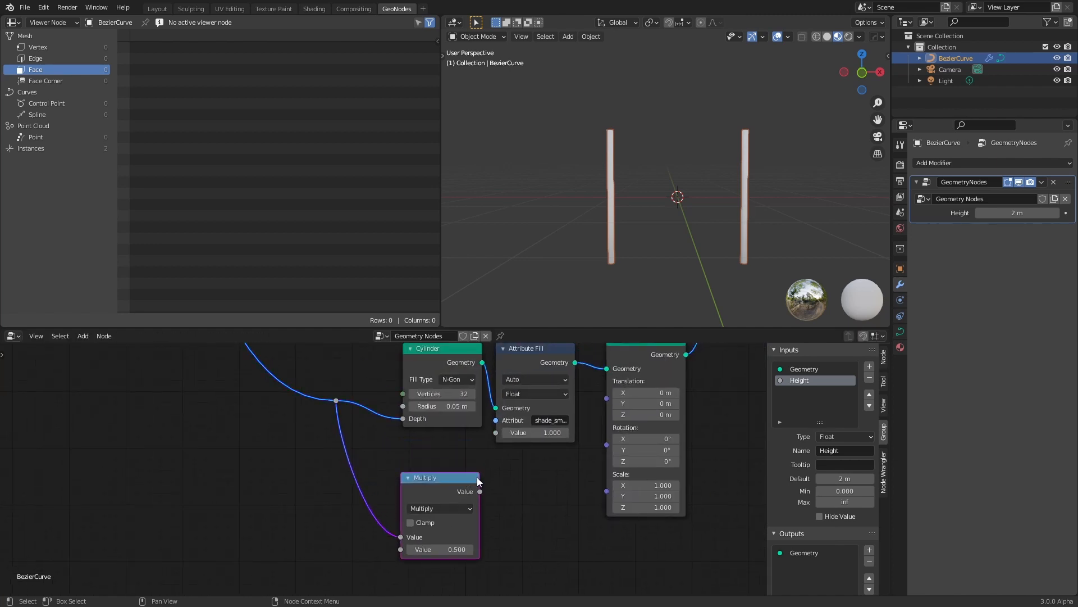
Add a Combine XYZ node beside the Multiply node and shift the Transform node aside to make room.
scroll(494, 474, "down", 1)
scroll(543, 432, "right", 1, "ctrl")
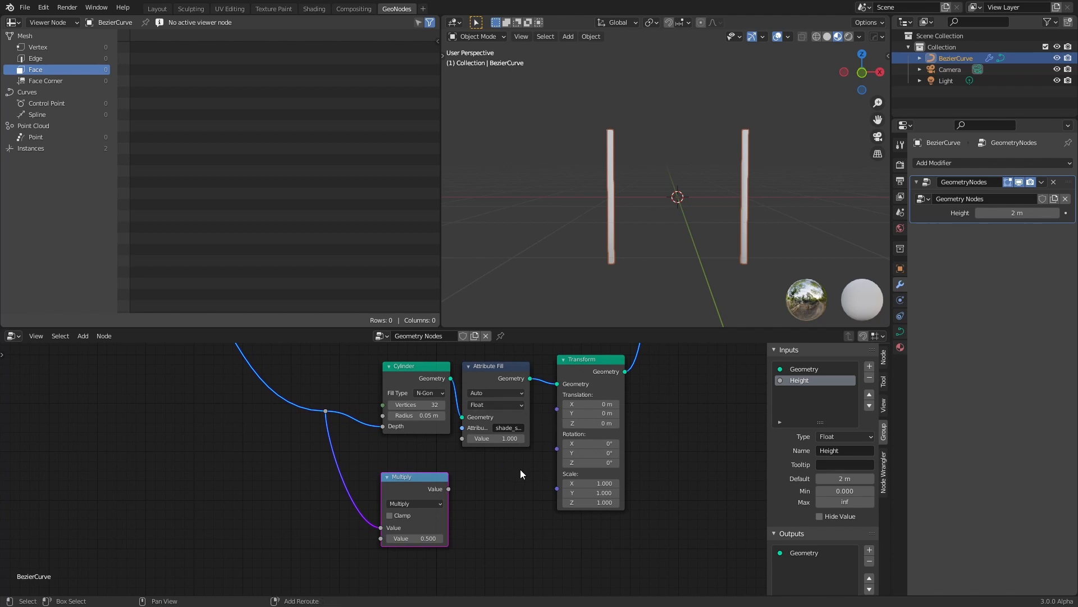
key("shift+a")
left_click(494, 398)
type("com")
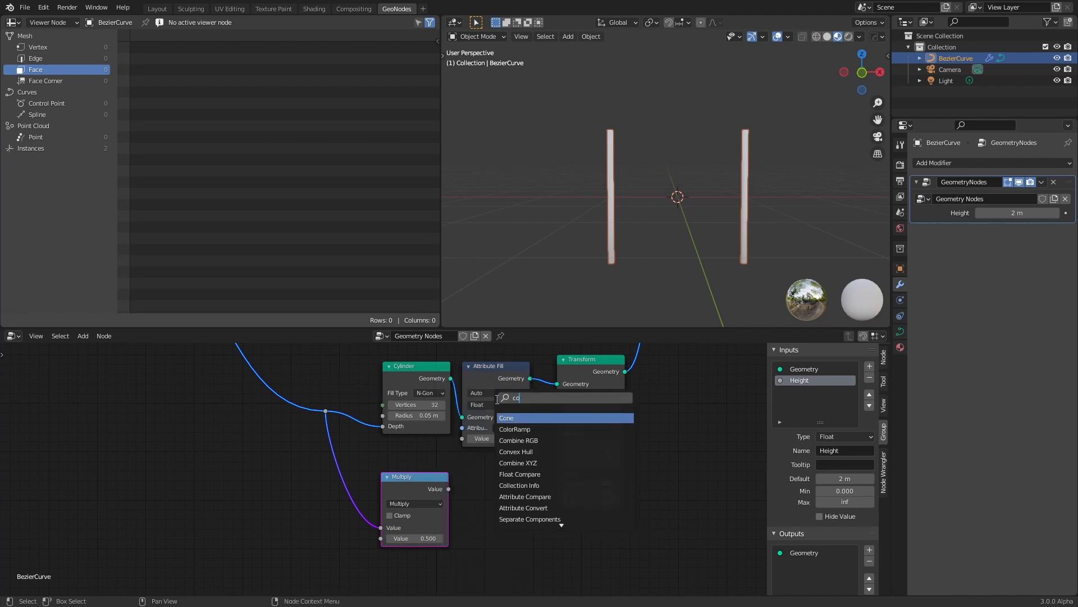
key("Return")
left_click(477, 463)
left_click_drag(584, 434, 614, 455)
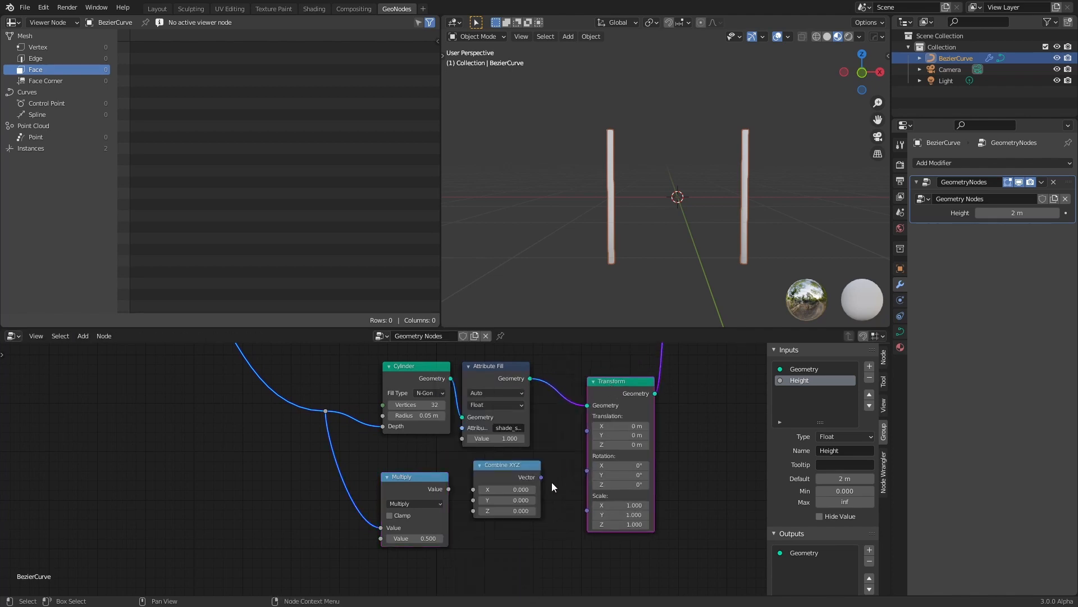
Reposition the new Combine XYZ node and connect its Vector output to the Transform node's Translation.
scroll(551, 481, "up", 2)
middle_click_drag(549, 477, 520, 454)
scroll(607, 390, "up", 1)
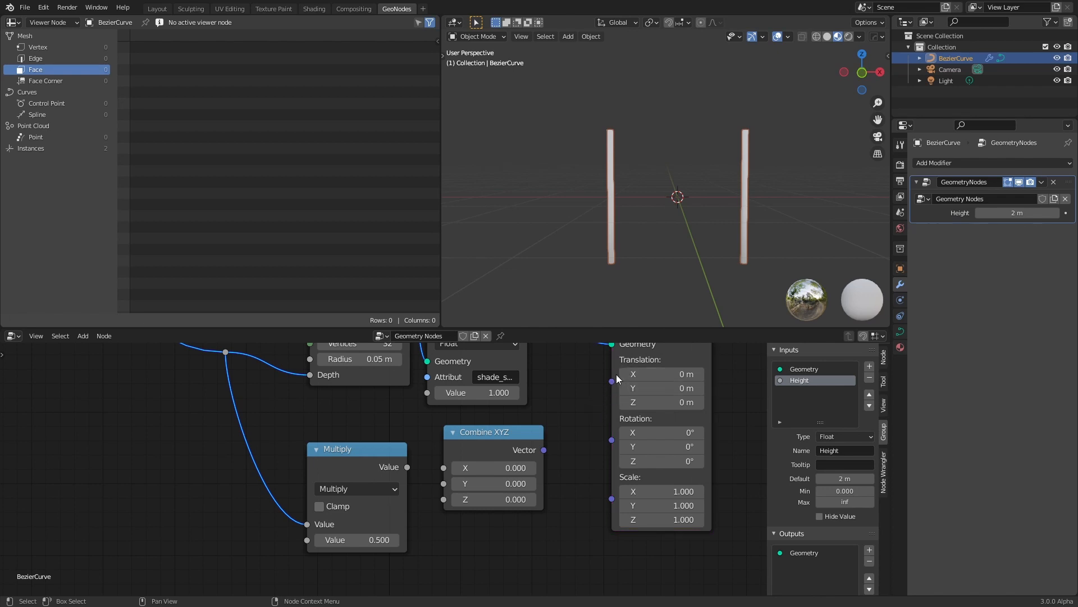
scroll(581, 430, "down", 2)
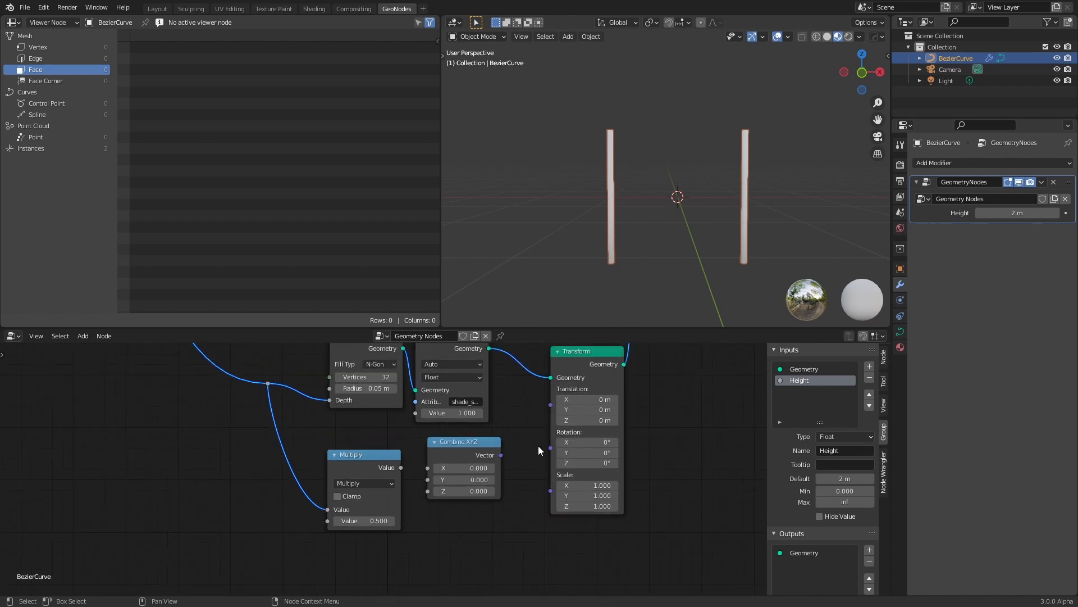
scroll(538, 445, "up", 1)
left_click_drag(478, 420, 500, 422)
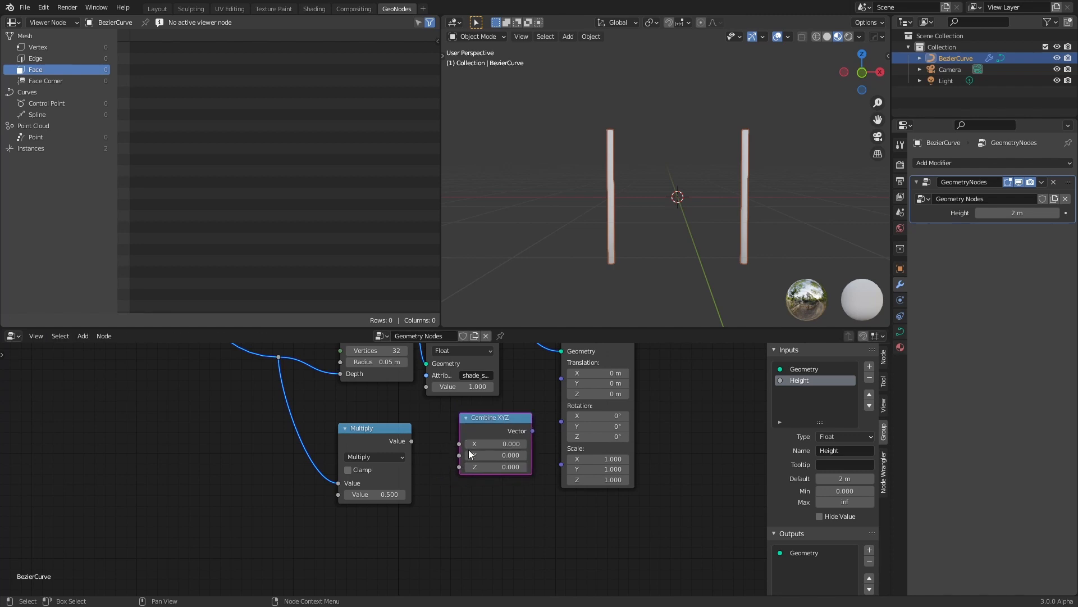
scroll(444, 456, "up", 2)
middle_click_drag(569, 413, 515, 439)
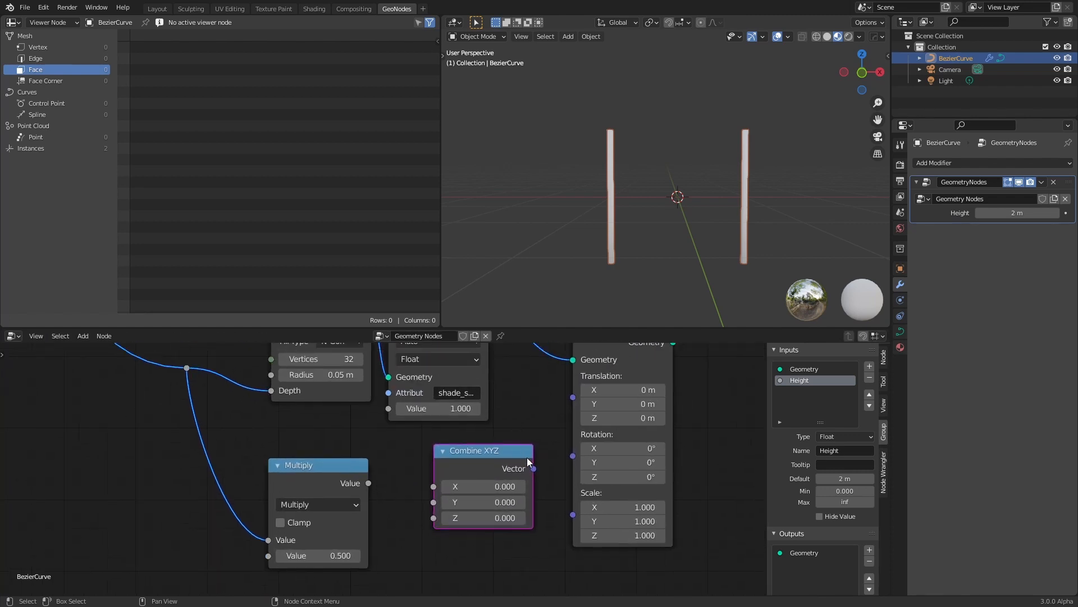
left_click_drag(534, 468, 571, 404)
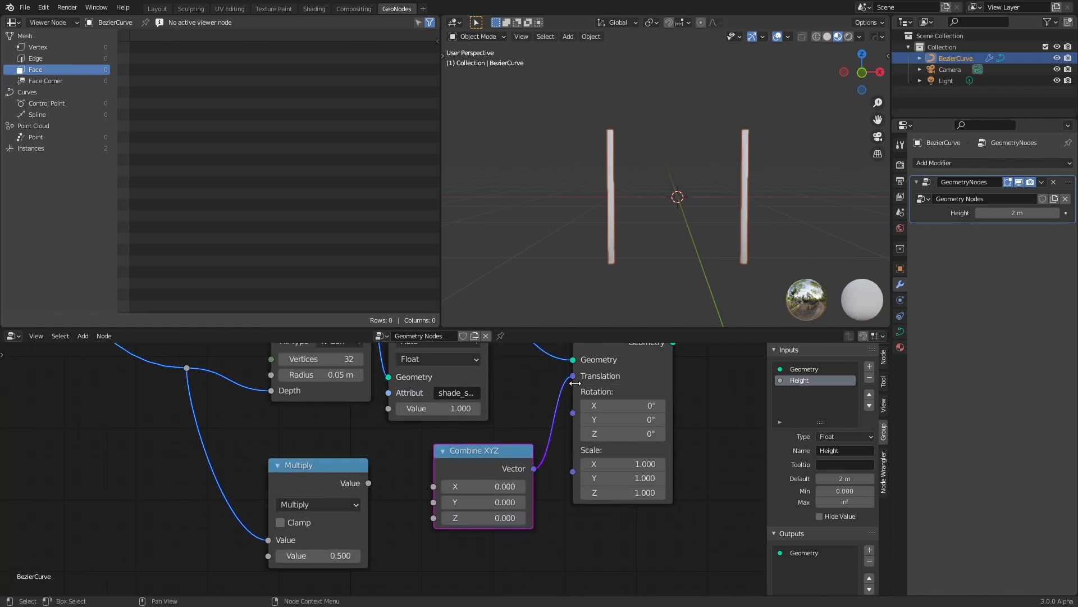
Connect the Multiply result to the Combine XYZ's Z input and move the Multiply node closer to it.
middle_click_drag(368, 483, 441, 436)
left_click_drag(442, 436, 505, 473)
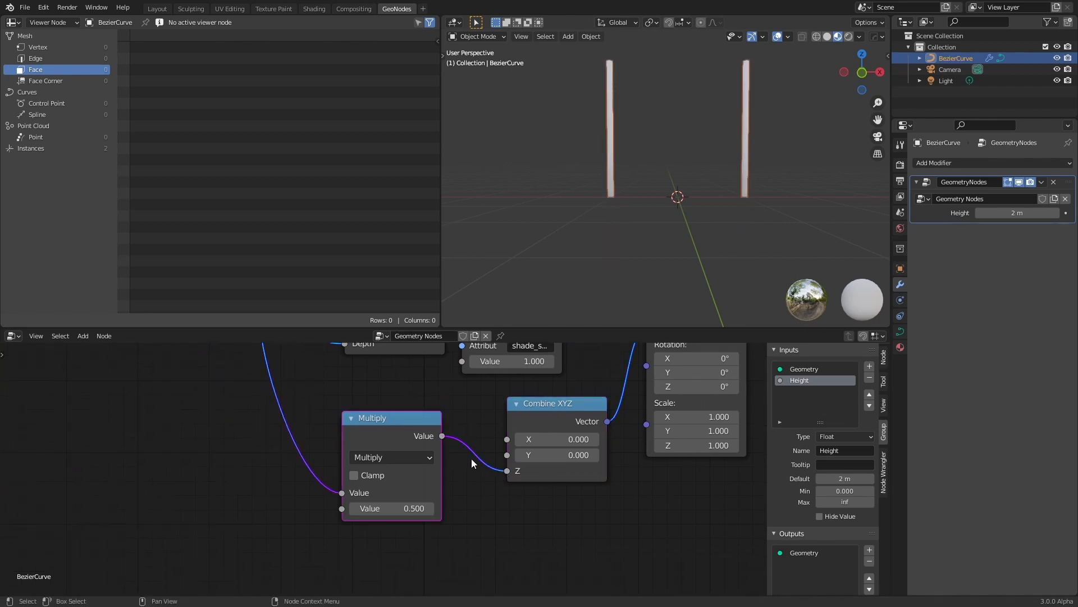
middle_click_drag(635, 203, 605, 197)
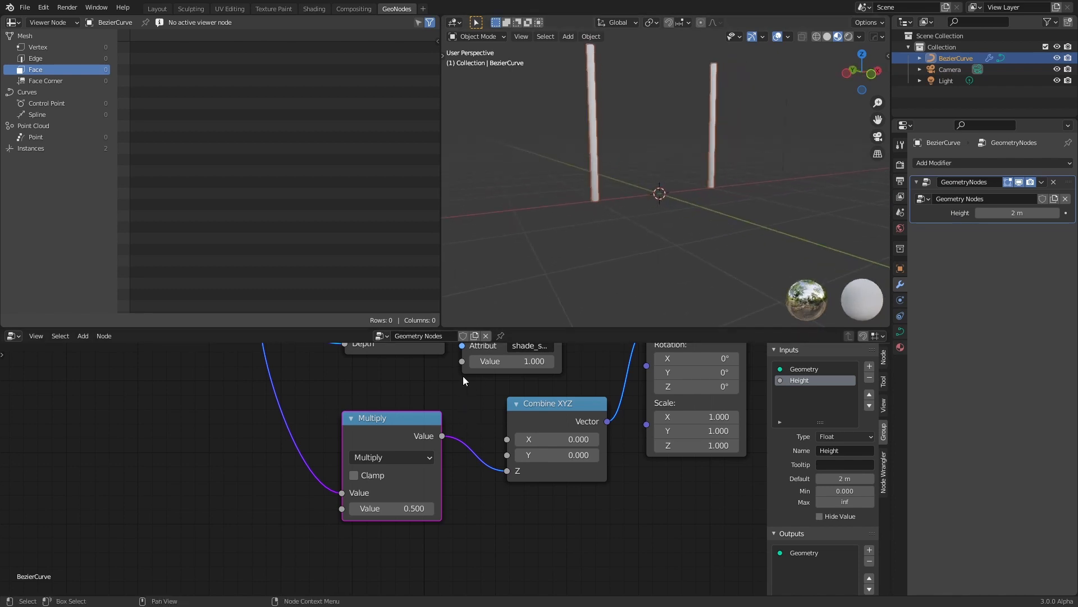
left_click_drag(418, 419, 463, 407)
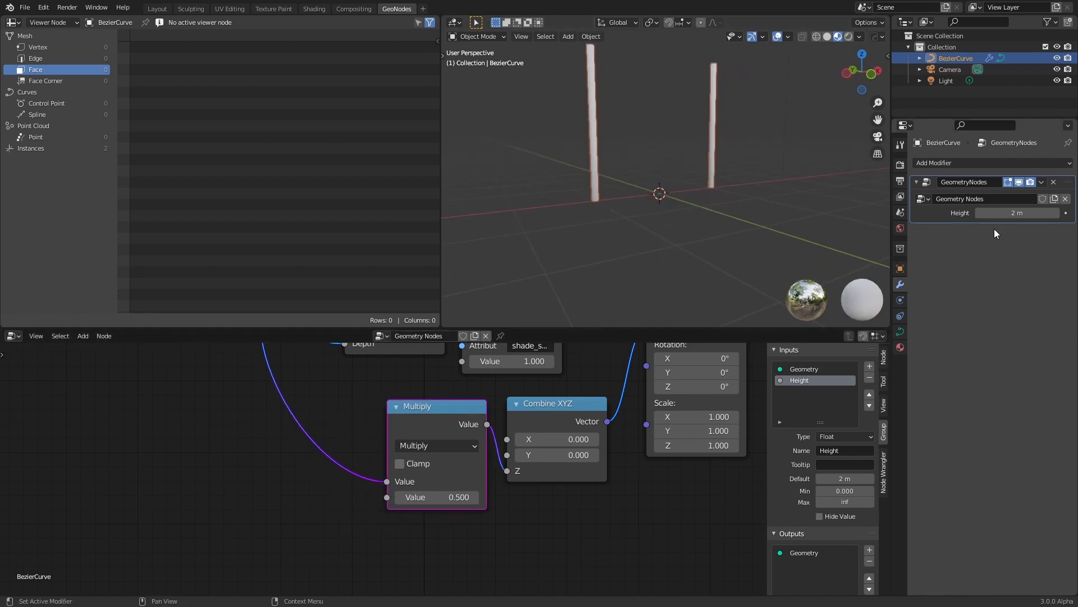
Vary the modifier's Height to test the poles' base position, and set it back to 2 m.
mouse_move(1016, 213)
left_mouse_down()
mouse_move(994, 213)
mouse_move(1005, 218)
left_mouse_up()
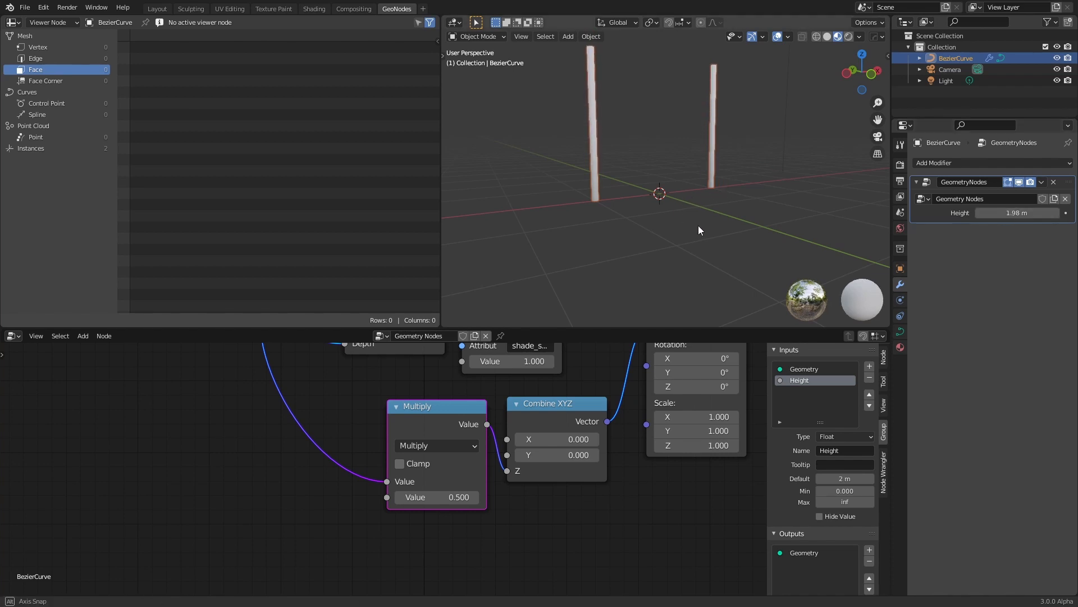
middle_click_drag(698, 224, 672, 233)
left_click(1011, 213)
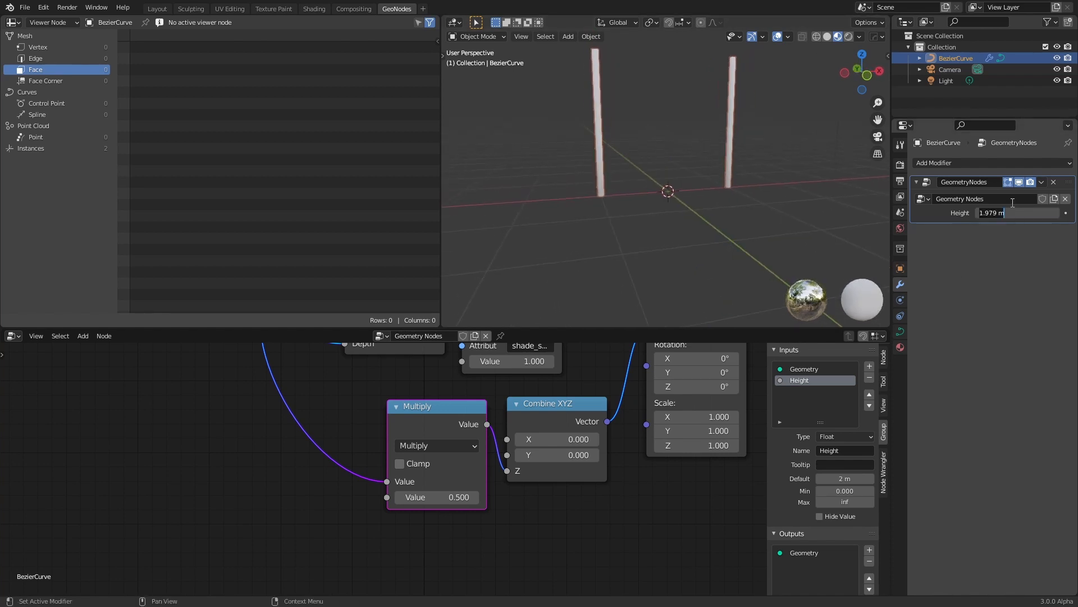
type("2")
key("Return")
Move the Group Input node farther away from the Combine XYZ node next to Attribute Randomize.
scroll(573, 482, "down", 2)
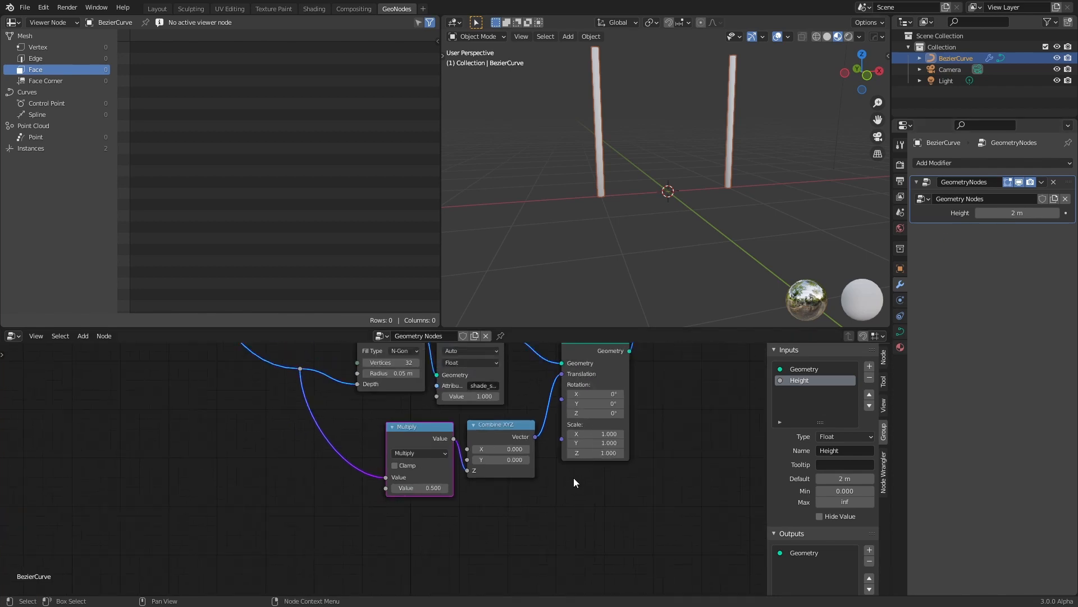
scroll(574, 478, "down", 2)
middle_click_drag(582, 478, 484, 556)
middle_click_drag(394, 360, 601, 461)
scroll(506, 443, "up", 3)
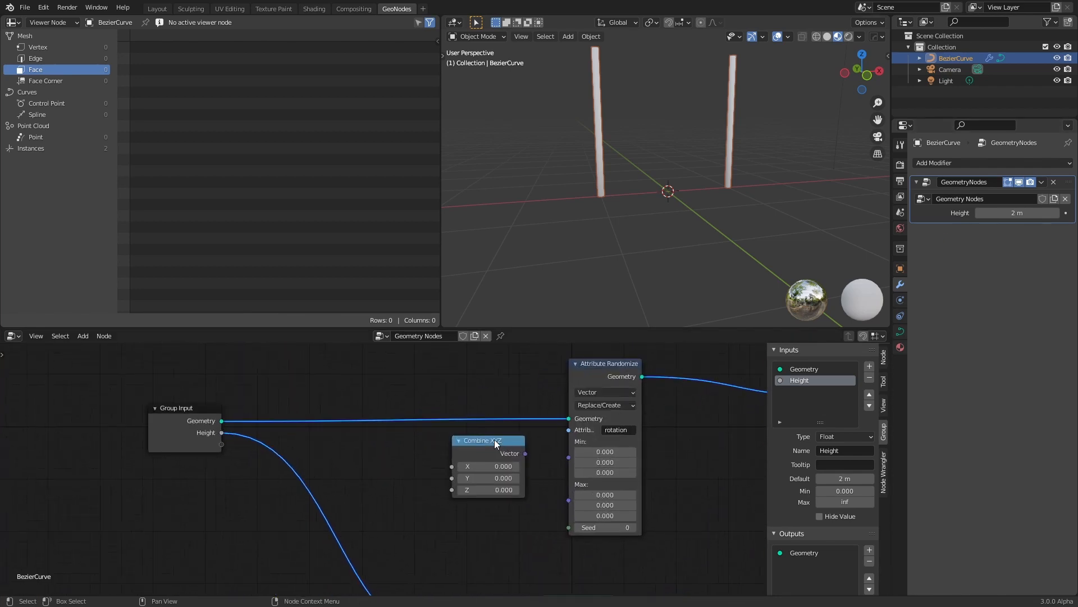
middle_click_drag(342, 433, 443, 429)
left_click_drag(299, 424, 261, 421)
Try extruding an extra point from the Bezier curve in Edit Mode, undo it and return to Object Mode.
middle_click_drag(588, 253, 653, 245)
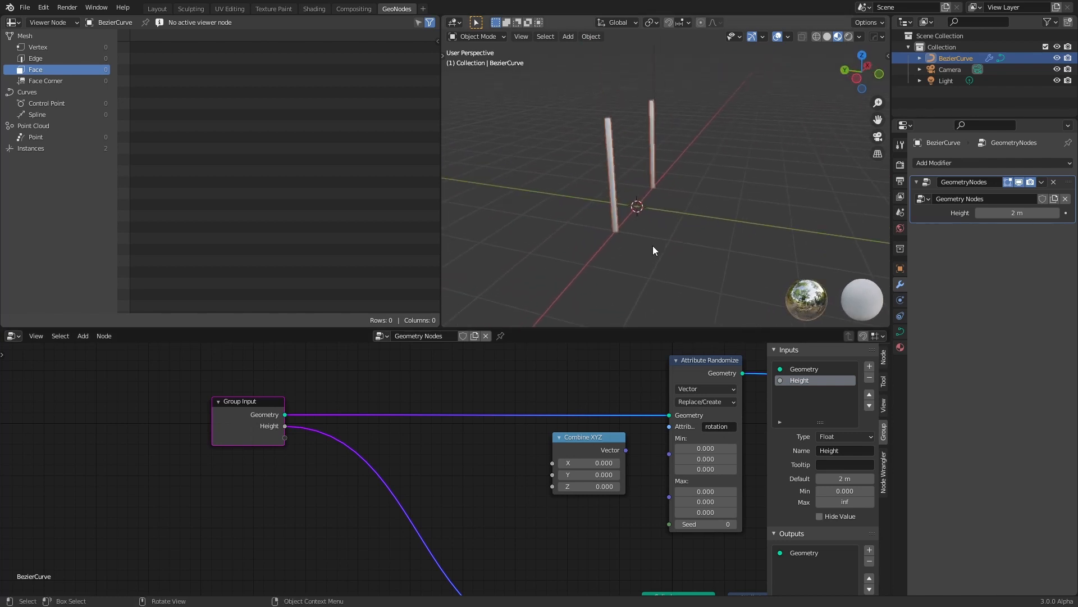
scroll(520, 479, "up", 1)
middle_click_drag(706, 224, 775, 265)
key("Tab")
key("e")
left_click(756, 220)
key("ctrl+z")
key("Tab")
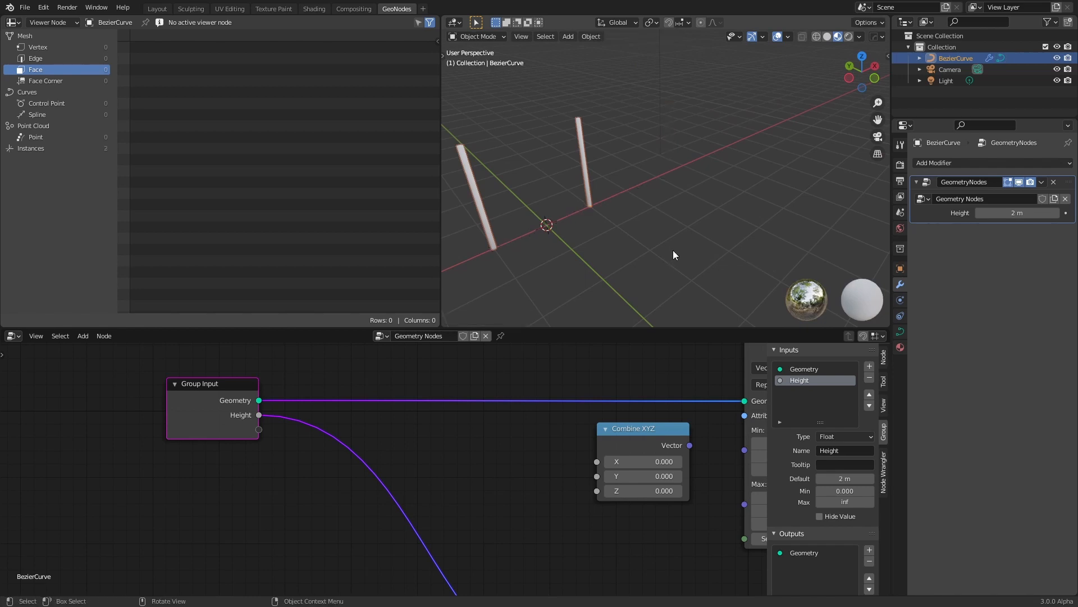
mouse_move(672, 250)
middle_mouse_down()
mouse_move(600, 234)
mouse_move(667, 262)
middle_mouse_up()
Connect the Combine XYZ vector to the Attribute Randomize node's Min input.
scroll(564, 452, "up", 1)
middle_click_drag(564, 452, 411, 441)
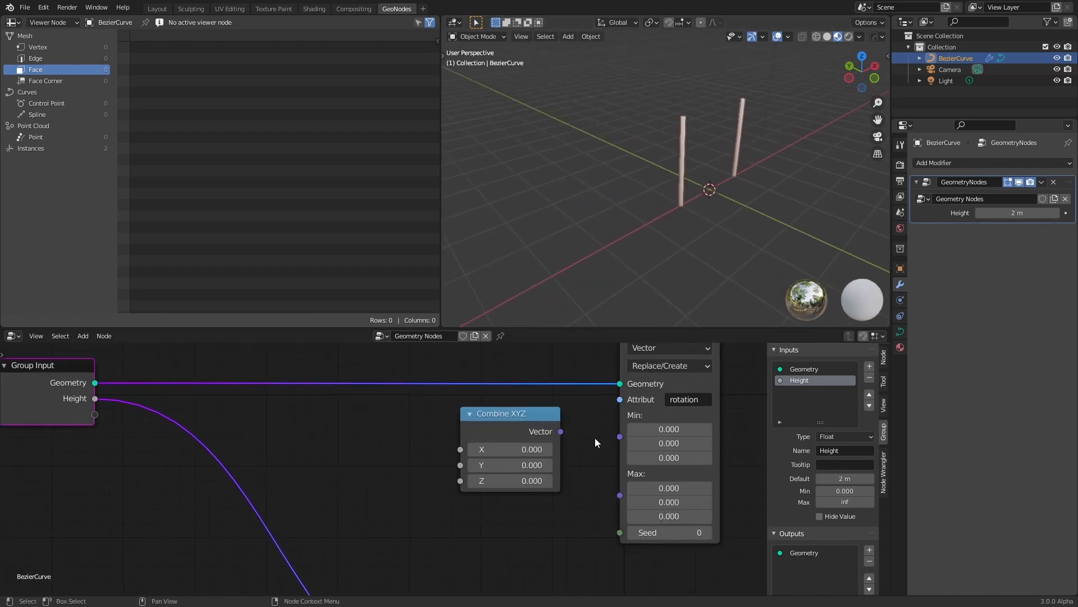
left_click_drag(561, 431, 620, 437)
Duplicate the Combine XYZ node below the original and connect the copy to Attribute Randomize's Max input.
key("shift+d")
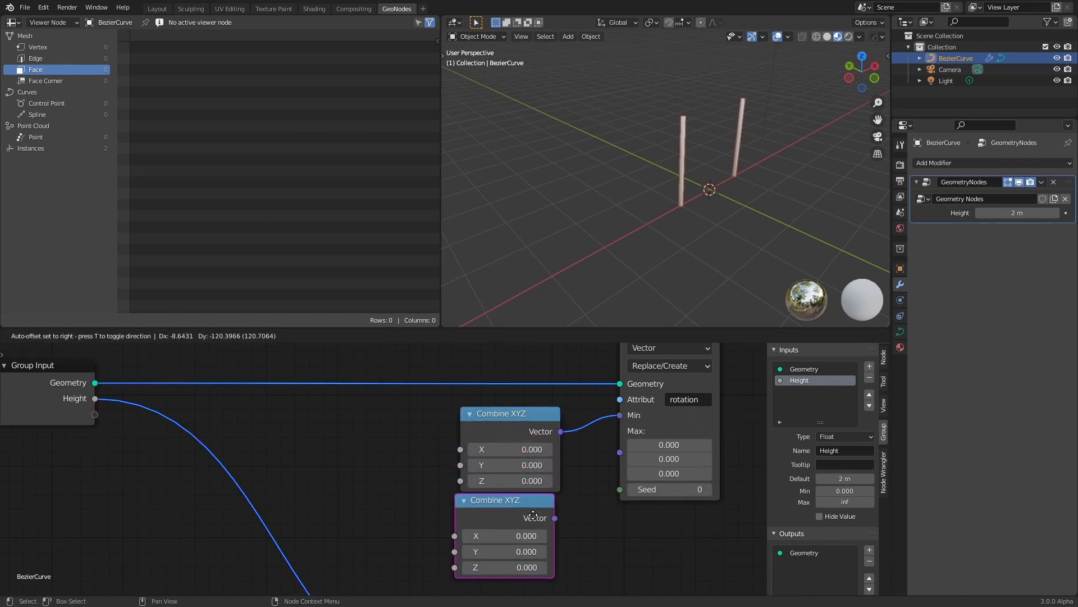
left_click(536, 516)
left_click_drag(555, 523, 620, 450)
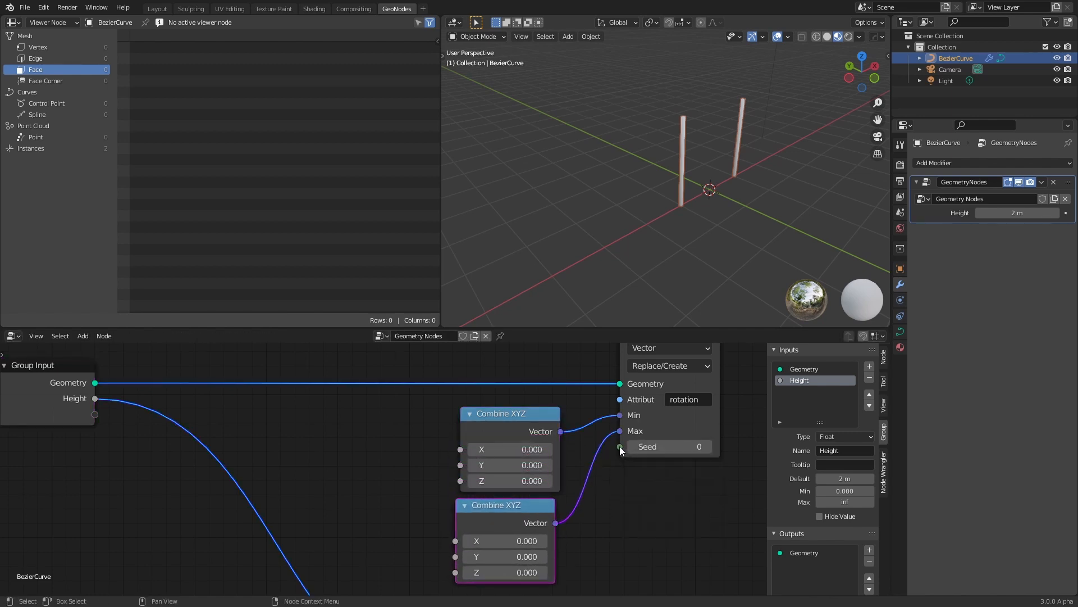
middle_click_drag(673, 254, 709, 227)
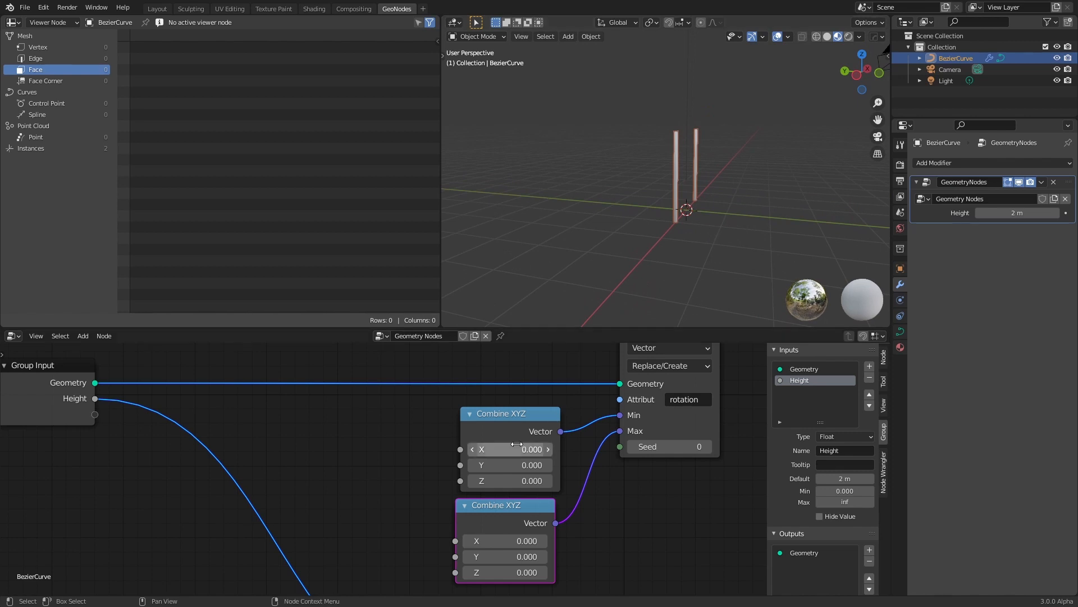
Try changing the X, Y and Z values of the upper Combine XYZ node together and restore them to 0.
left_click_drag(511, 449, 532, 481)
key("ctrl+z")
key("BackSpace")
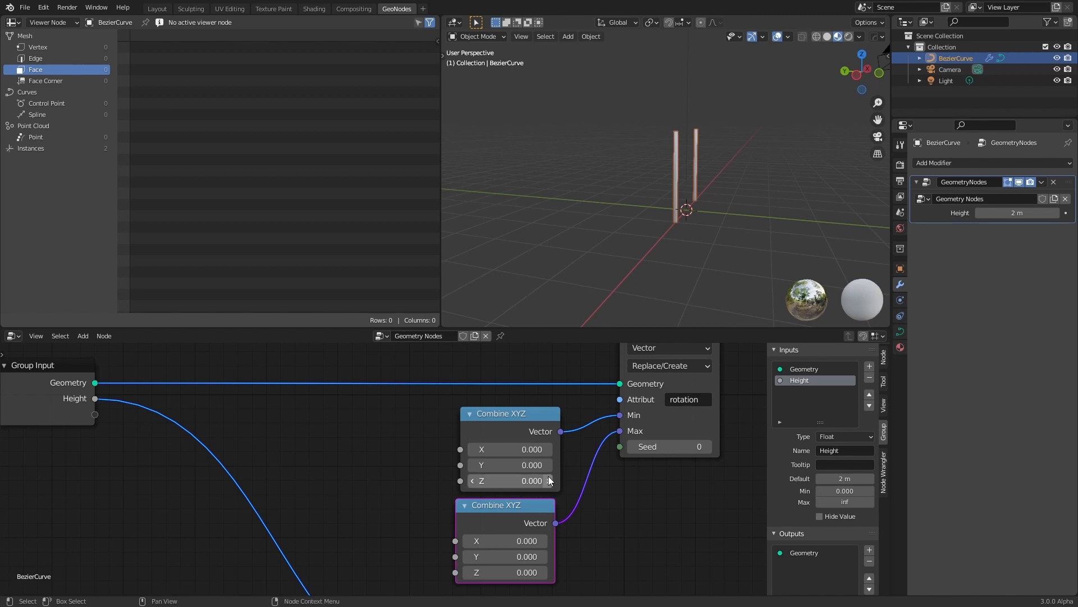
middle_click_drag(688, 180, 632, 271)
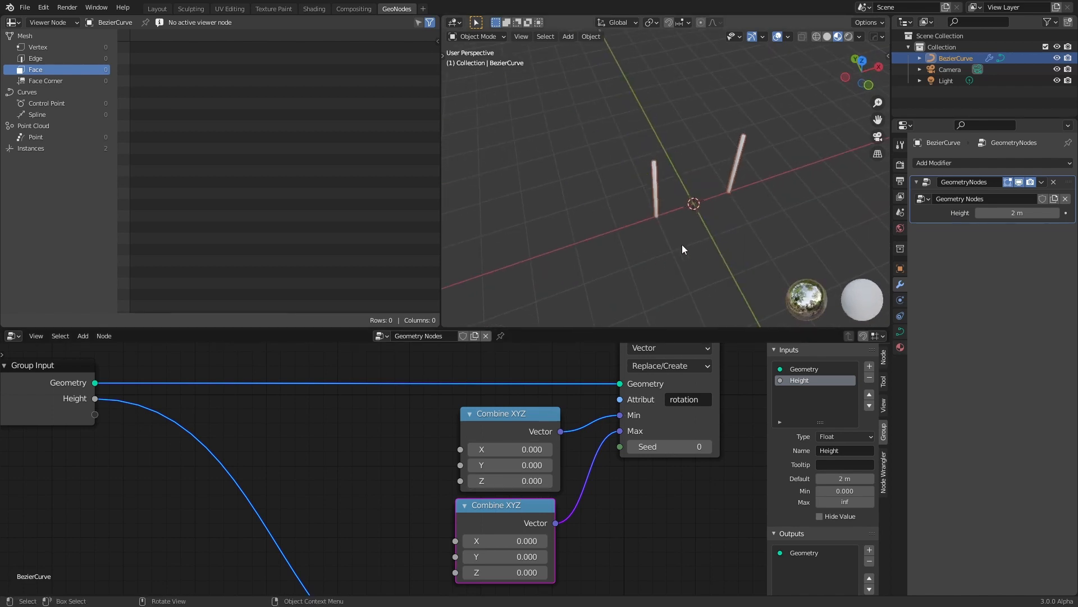
Expose the upper Combine XYZ node's X value as a new group input and rename it Tilt.
middle_click_drag(378, 433, 430, 433)
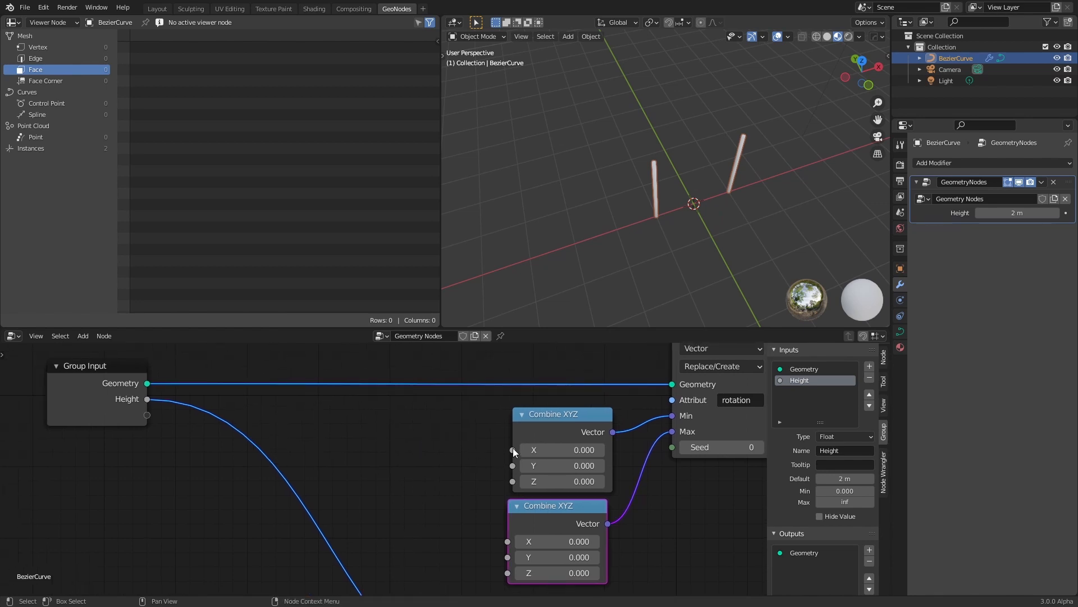
left_click_drag(513, 449, 143, 417)
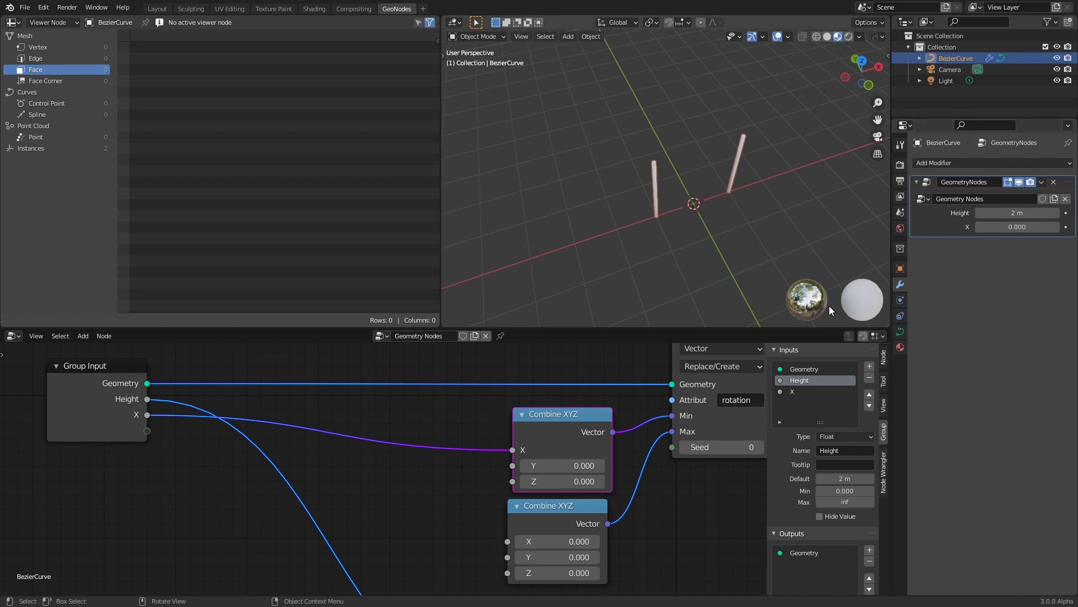
left_click(800, 390)
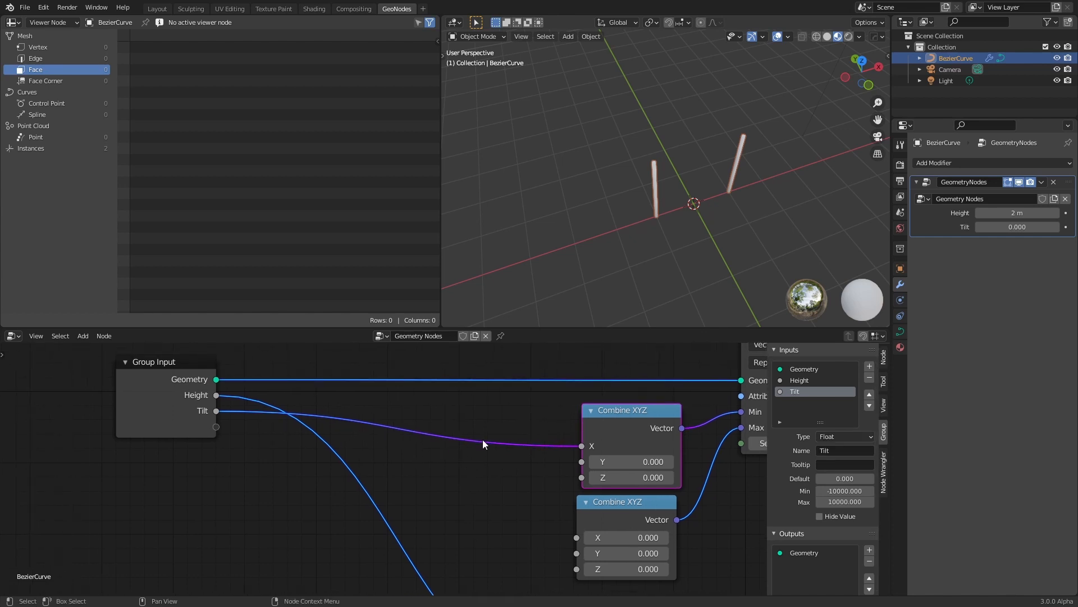
Add a reroute on the Tilt link, branch it to the upper Combine XYZ node's Y input and shift it toward Group Input.
right_click_drag(496, 433, 495, 457, "shift")
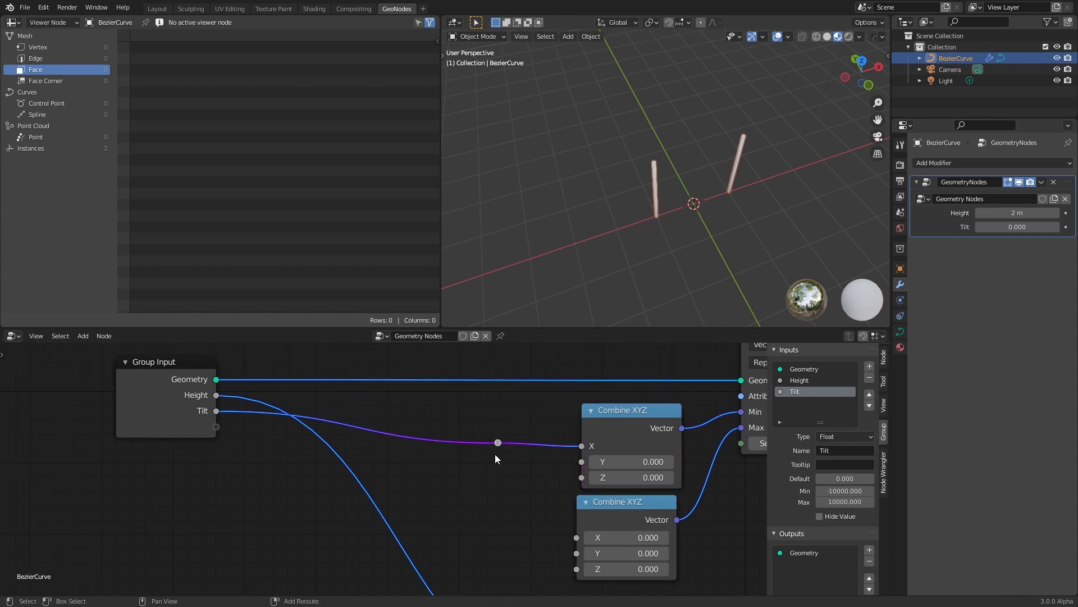
middle_click_drag(521, 460, 490, 437)
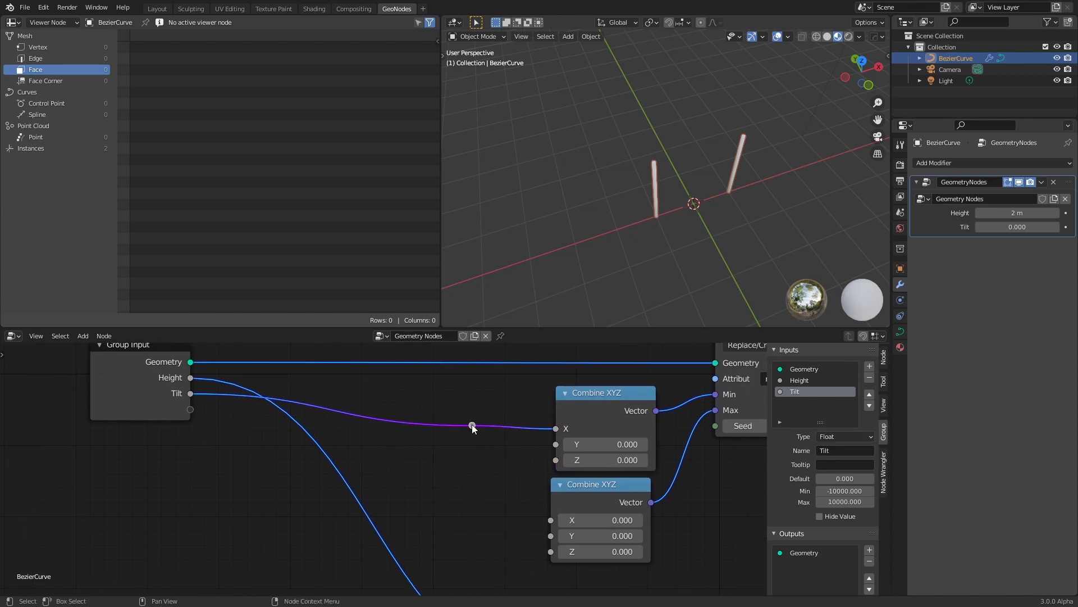
left_click_drag(473, 425, 559, 444)
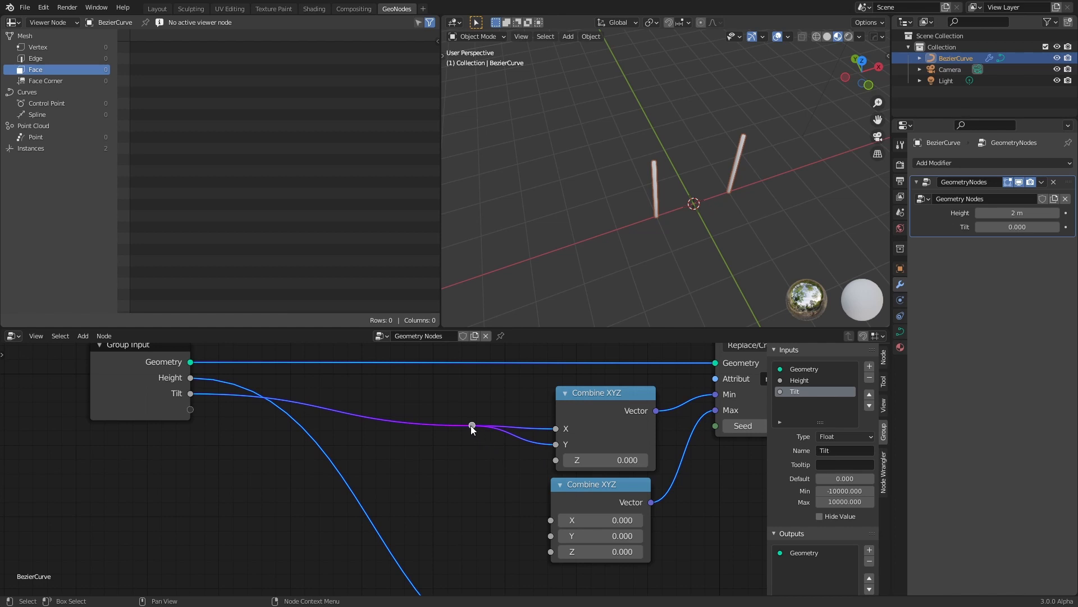
left_click_drag(477, 426, 419, 425)
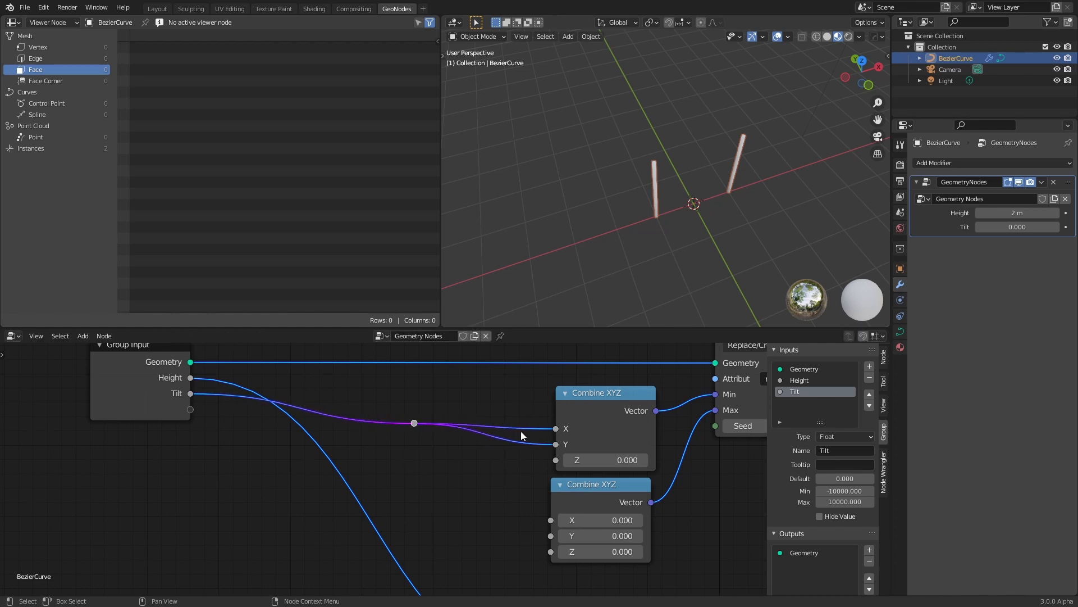
Delete the lower Combine XYZ node and move the remaining one's vector link from Attribute Randomize's Min input to Max.
middle_click_drag(520, 430, 534, 385)
key("shift+a")
left_click(603, 464)
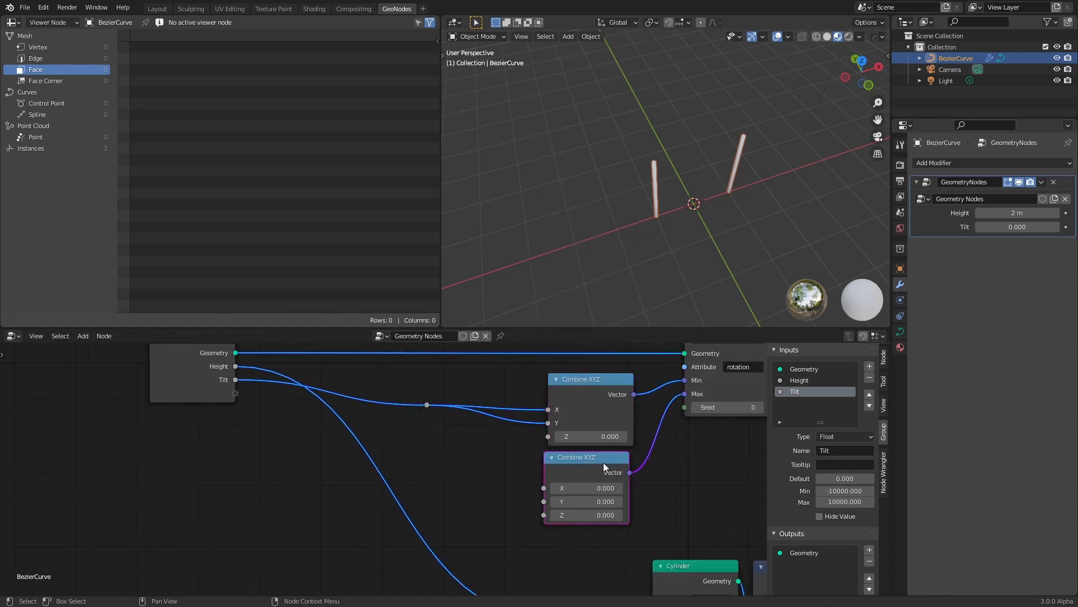
key("x")
left_click_drag(604, 393, 663, 373)
left_click_drag(694, 411, 660, 381)
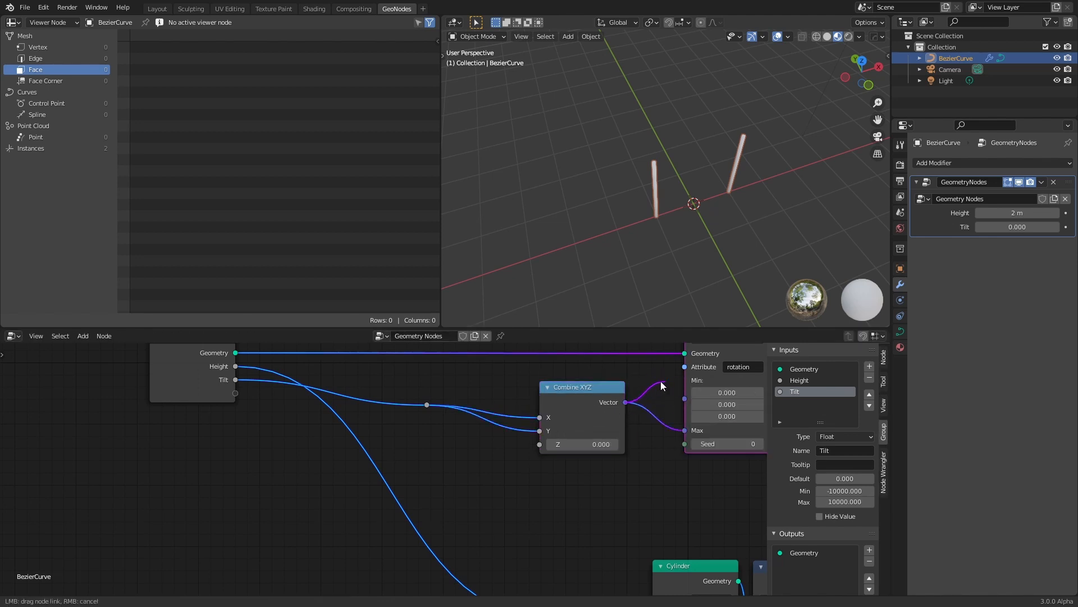
Move the Combine XYZ node down and place an unconnected duplicate of it above.
left_click_drag(596, 389, 588, 466)
key("shift+d")
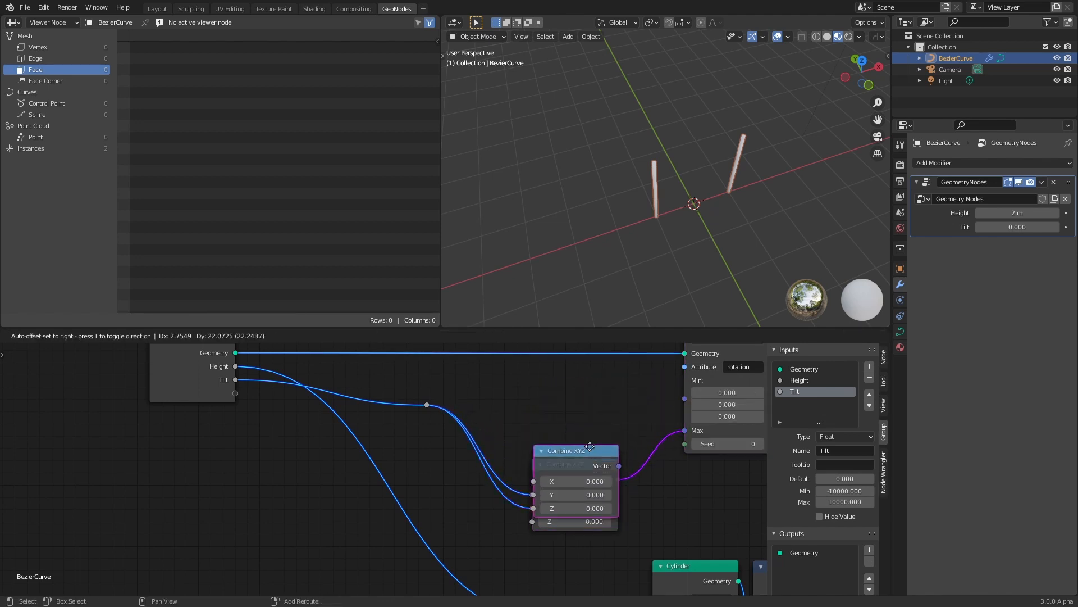
left_click(590, 381)
left_click_drag(590, 381, 608, 381)
Add a Math node set to Multiply by -1 and feed the Tilt reroute into its first value.
key("shift+a")
type("s")
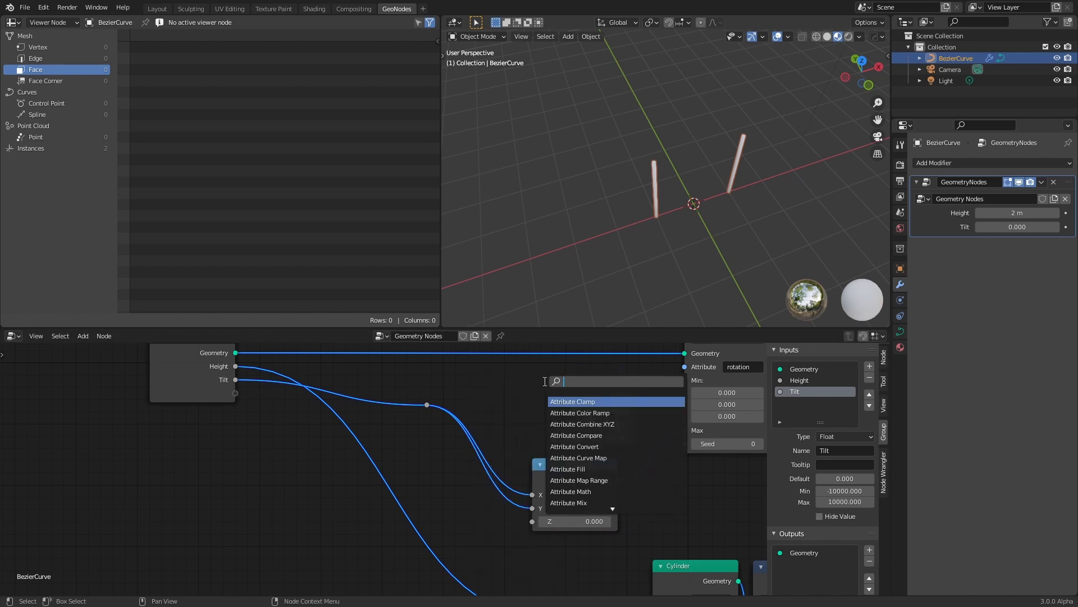
type("math")
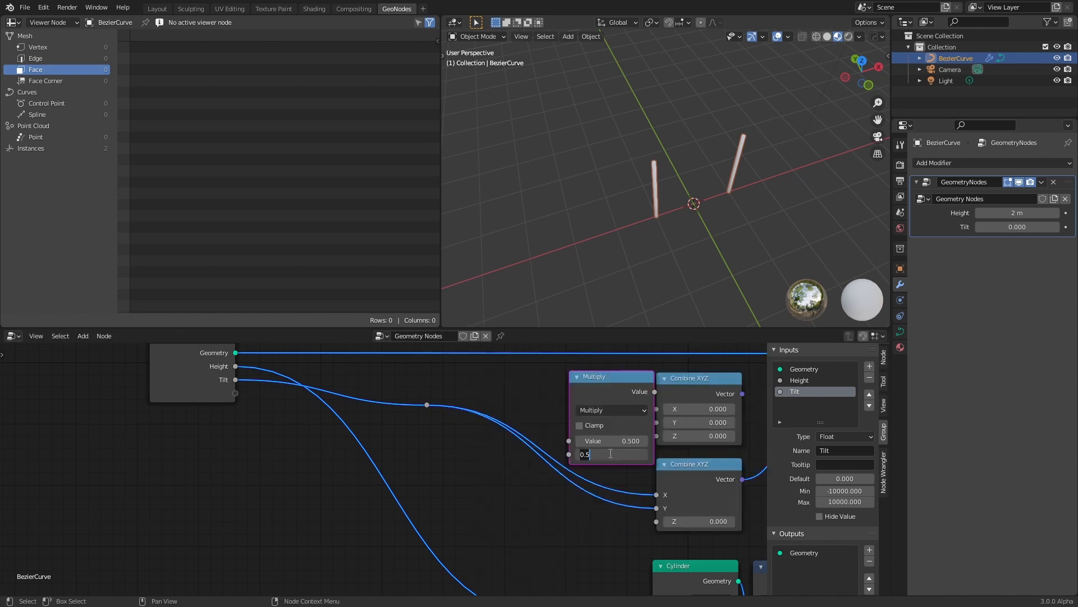
key("Return")
left_click_drag(427, 404, 569, 441)
Connect the Multiply result to the upper Combine XYZ node's X and Y inputs and collapse the Multiply node.
middle_click_drag(570, 408, 428, 399)
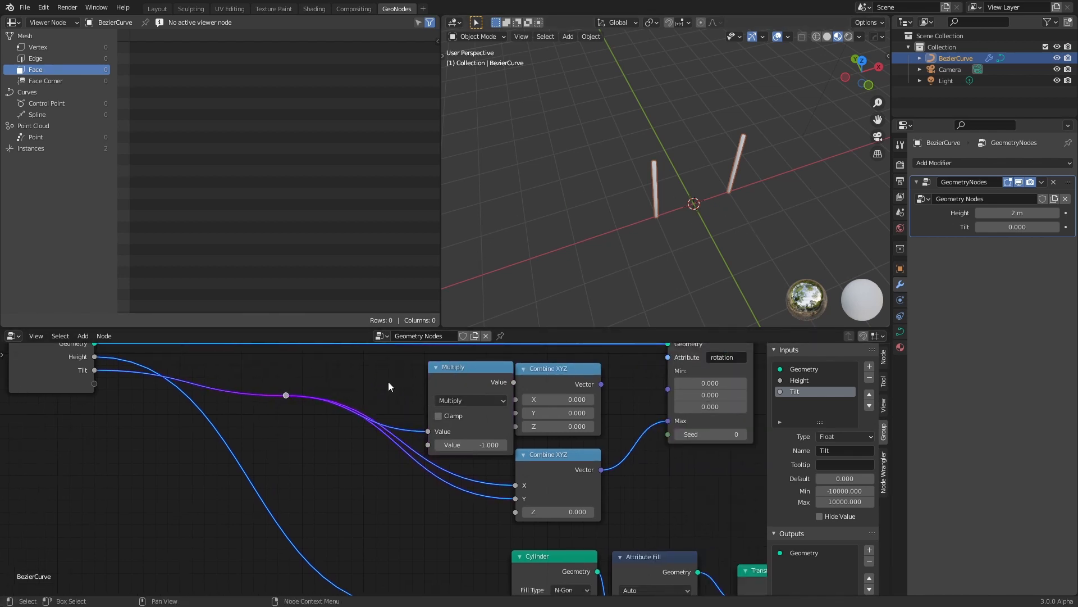
middle_click_drag(389, 382, 374, 399)
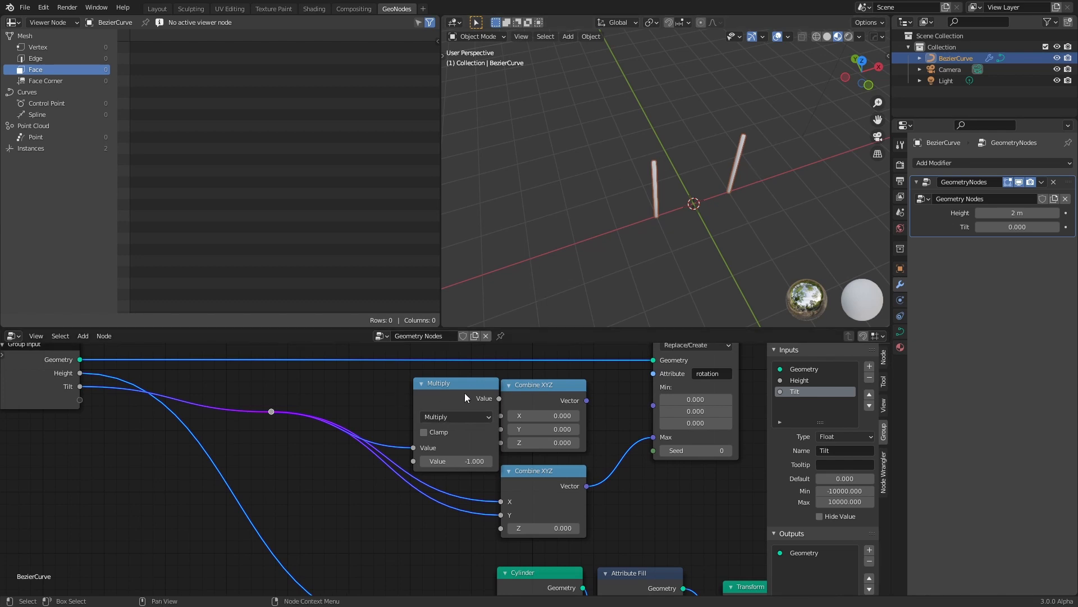
left_click_drag(533, 399, 519, 426)
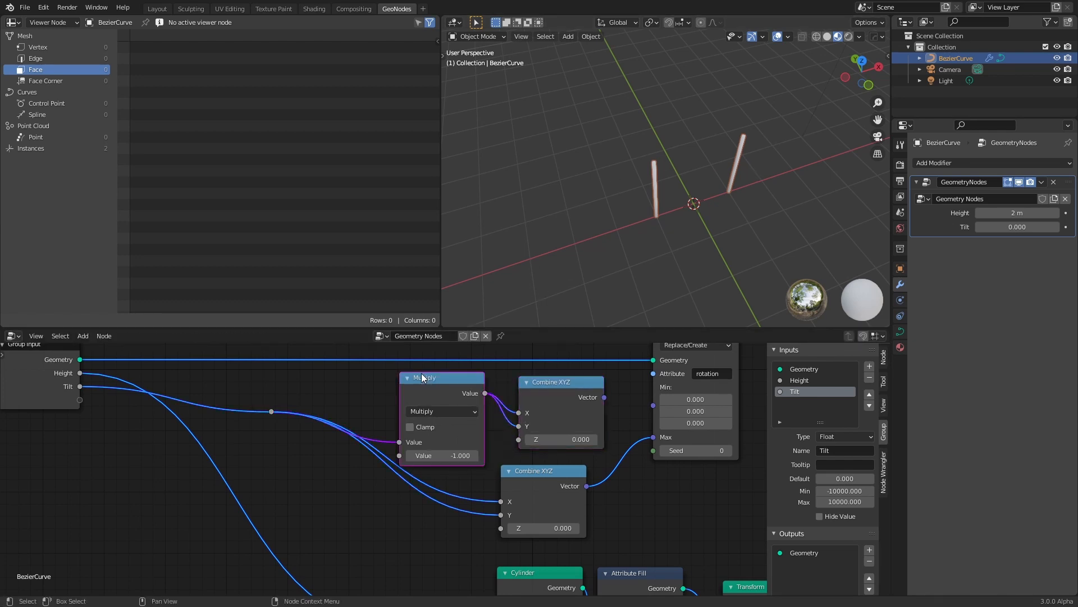
key("h")
mouse_move(427, 386)
left_mouse_down()
mouse_move(439, 418)
mouse_move(451, 387)
mouse_move(436, 394)
left_mouse_up()
Connect the upper Combine XYZ vector to Attribute Randomize's Min input and move the node closer to Multiply.
middle_click_drag(484, 425, 383, 421)
left_click_drag(502, 395, 550, 404)
left_click_drag(469, 387, 454, 387)
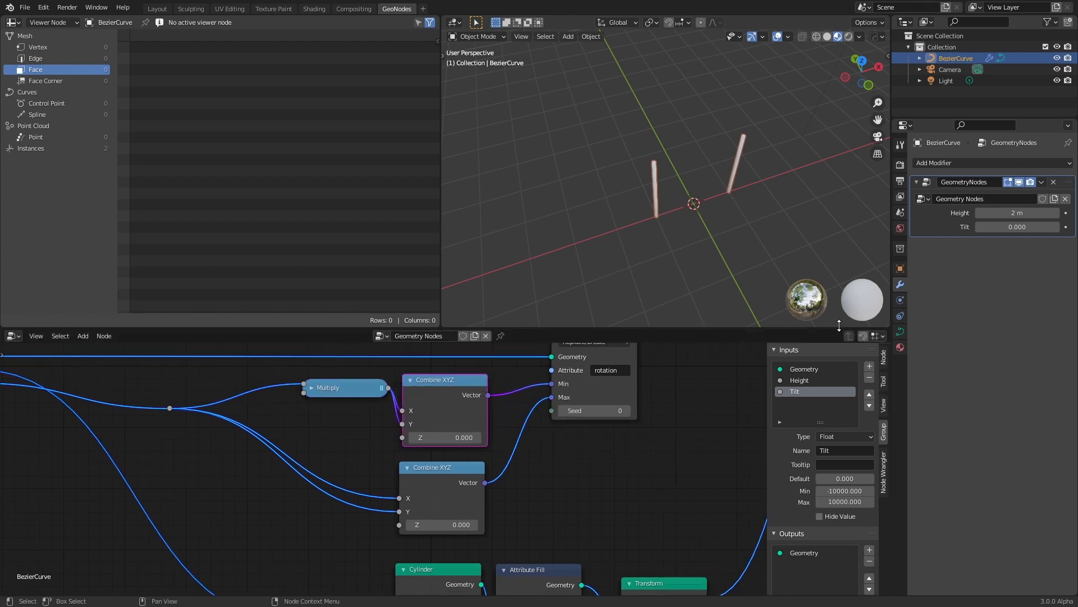
Extrude two more points from the end of the Bezier curve in Edit Mode to extend the pole row.
mouse_move(1017, 227)
left_mouse_down()
mouse_move(1032, 227)
mouse_move(1017, 227)
left_mouse_up()
middle_click_drag(820, 224, 784, 184)
key("Tab")
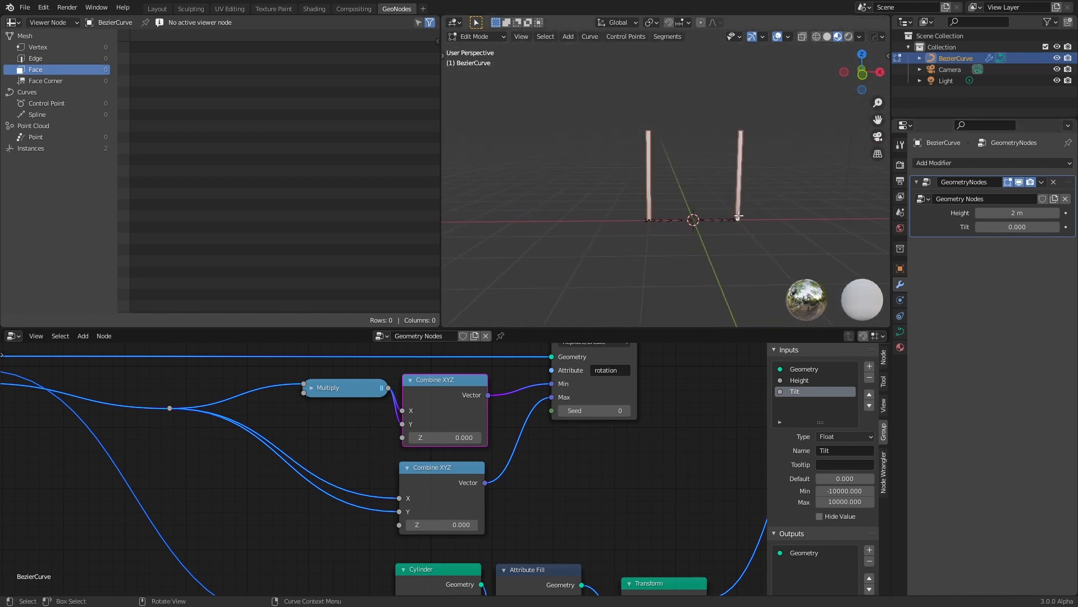
middle_click_drag(768, 238, 686, 241)
key("e")
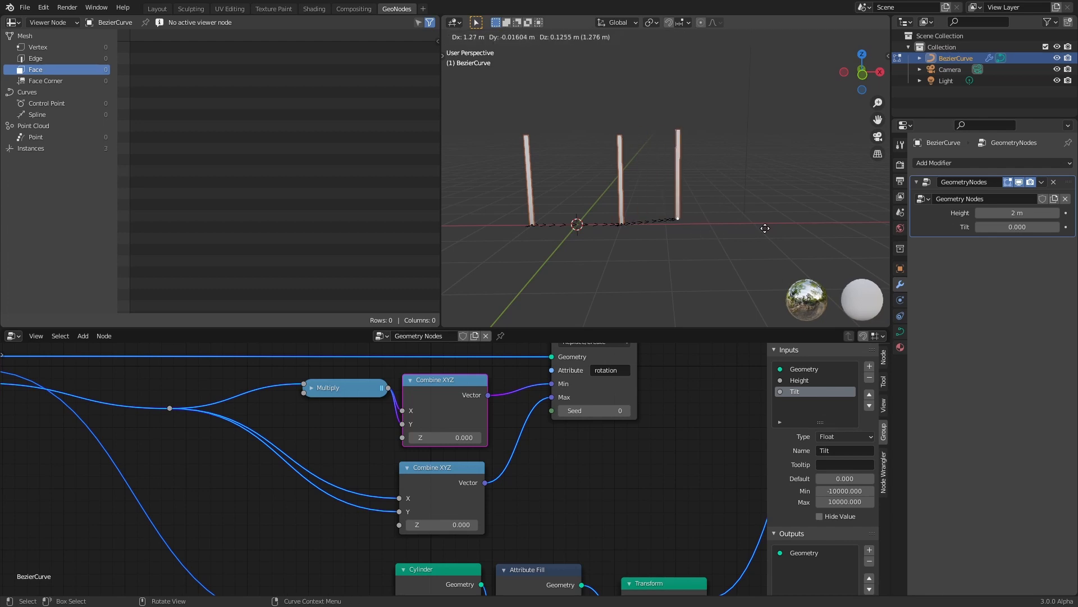
left_click(863, 229)
middle_click_drag(863, 230, 794, 223)
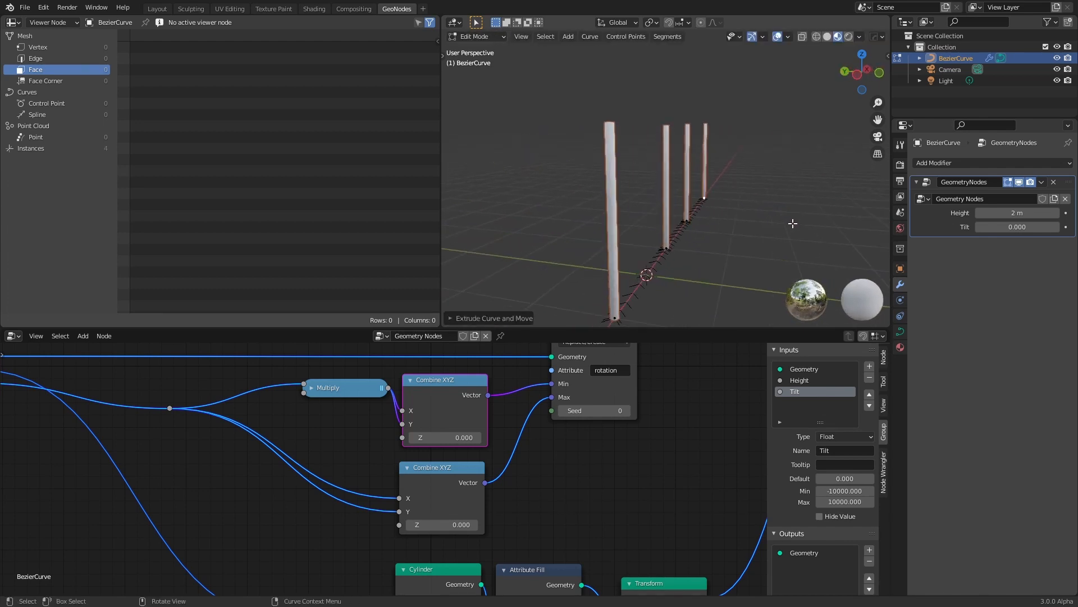
Test the random pole tilt with Tilt at 0.310 and different Seed values, and reset both Seed and Tilt to 0.
mouse_move(1018, 227)
left_mouse_down()
mouse_move(1037, 227)
mouse_move(1006, 227)
left_mouse_up()
middle_click_drag(777, 218, 686, 204)
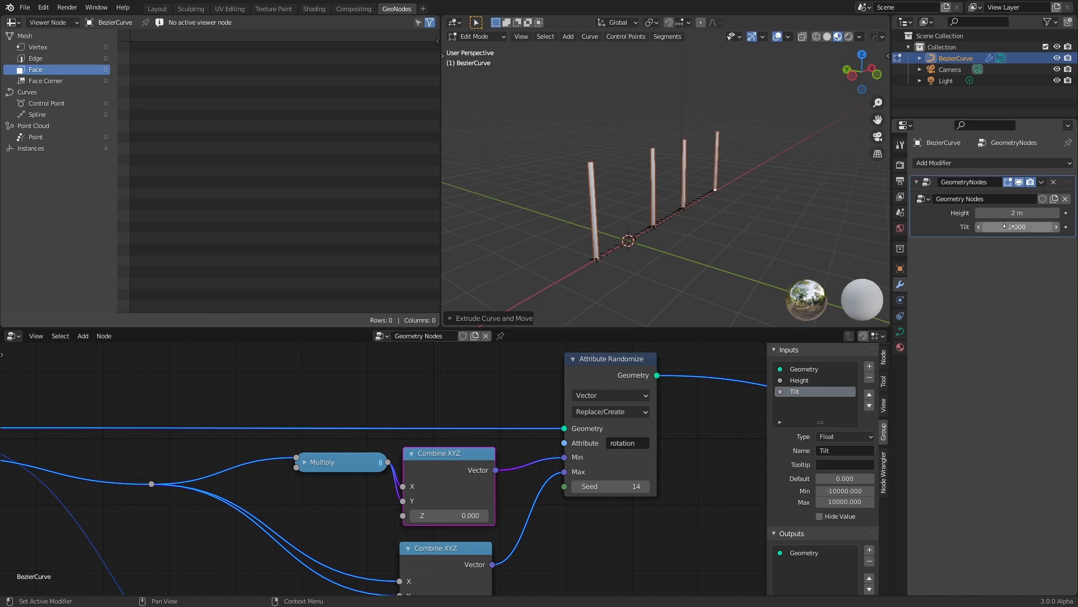
left_click_drag(1017, 227, 1039, 227)
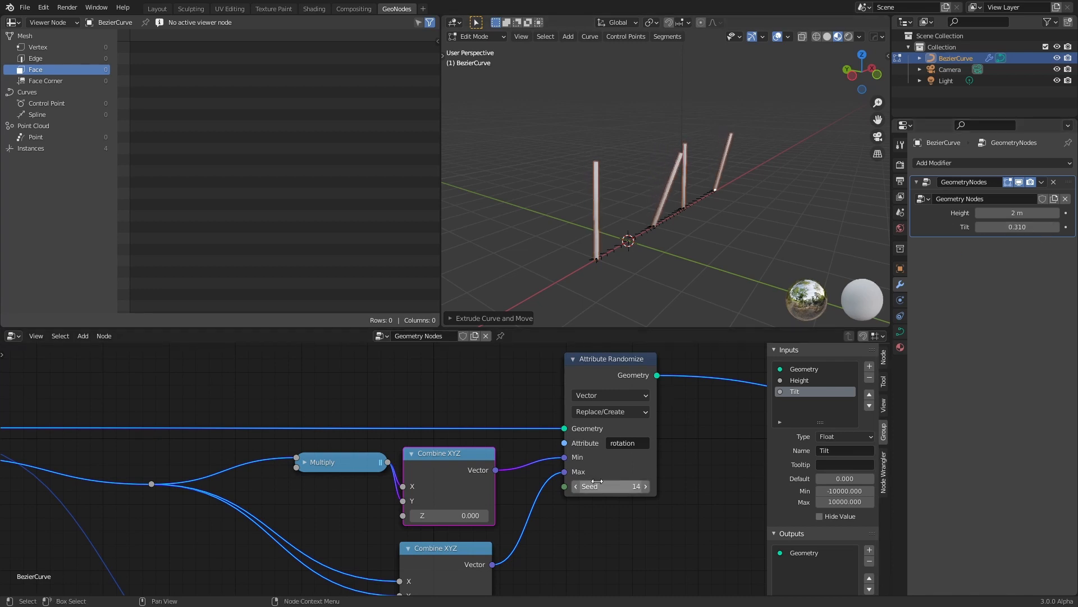
left_click_drag(596, 481, 622, 478)
middle_click_drag(646, 224, 628, 224)
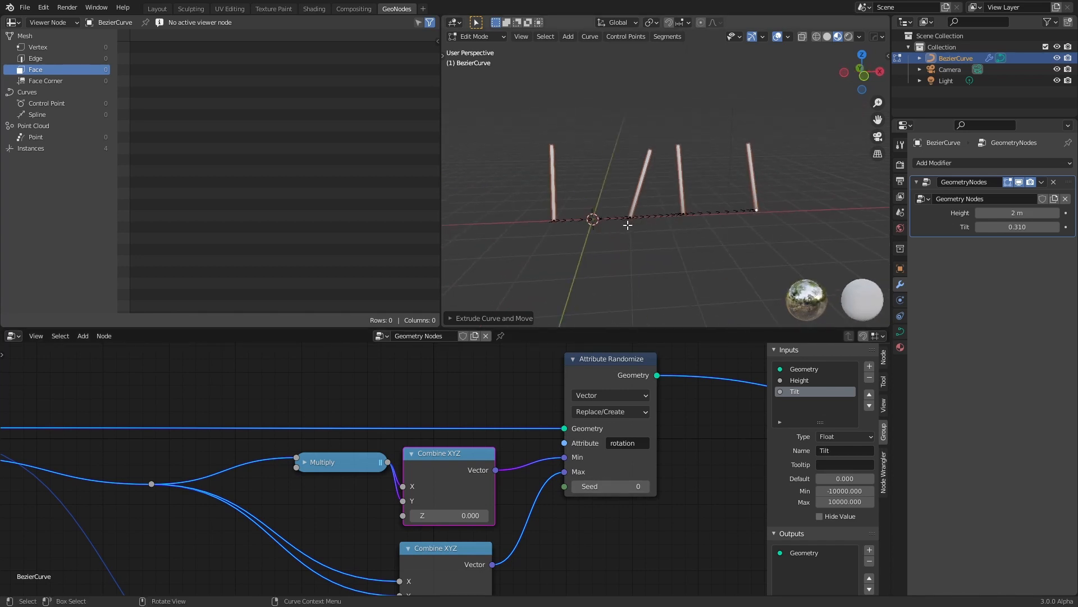
left_click(989, 227)
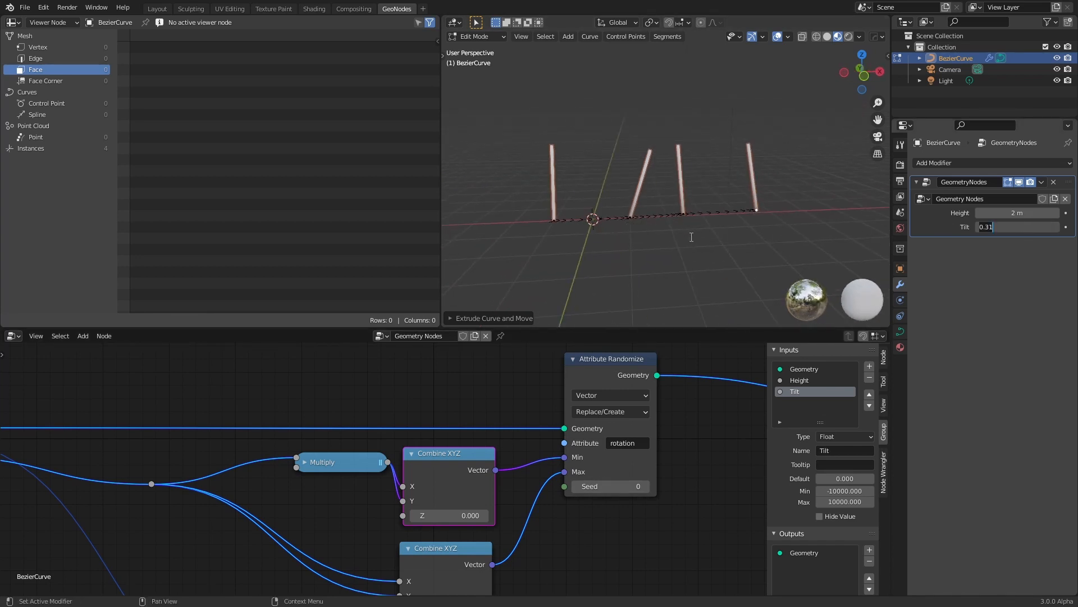
type("0")
key("Return")
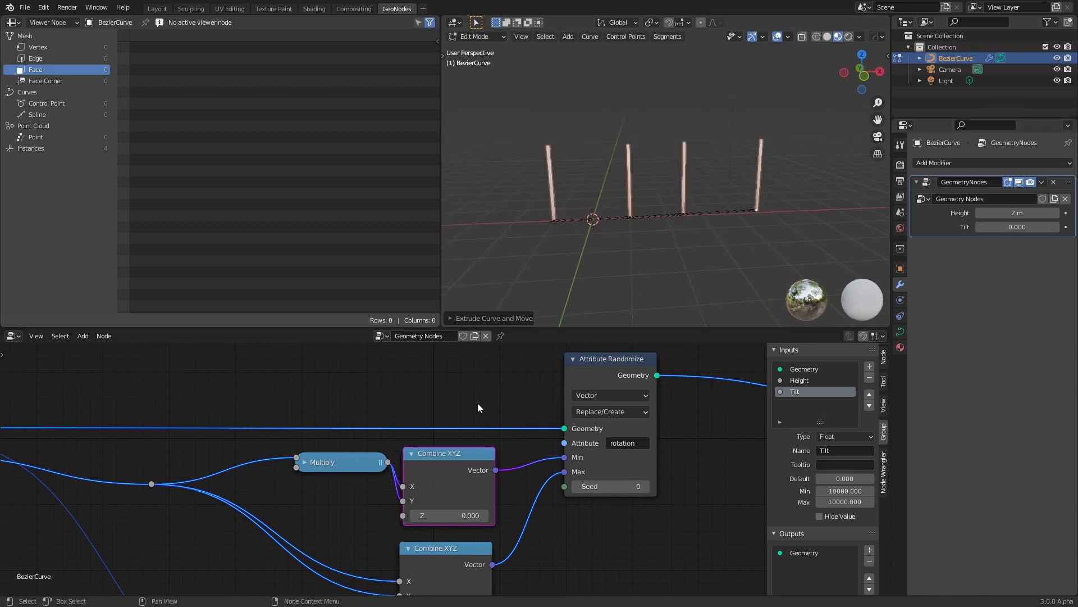
Expose Attribute Randomize's Seed as a group input and save the file.
scroll(478, 403, "down", 2)
middle_click_drag(498, 486, 641, 465)
left_click_drag(655, 453, 225, 445)
scroll(245, 486, "down", 1)
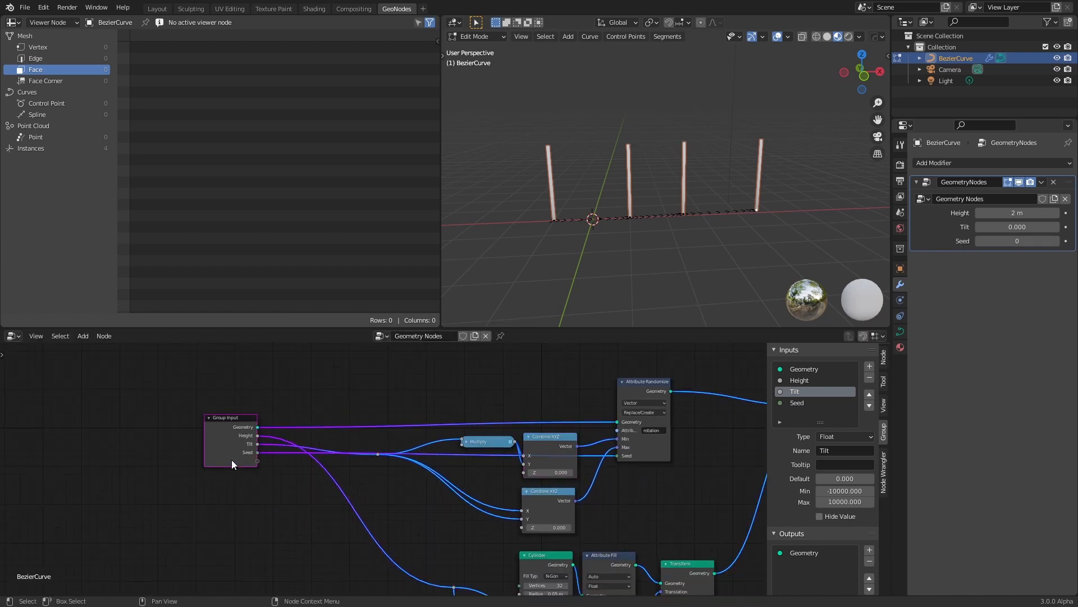
scroll(231, 460, "down", 3)
key("ctrl+s")
Add a Cube node below the pole's Transform node.
middle_click_drag(646, 253, 640, 135)
scroll(629, 149, "up", 2)
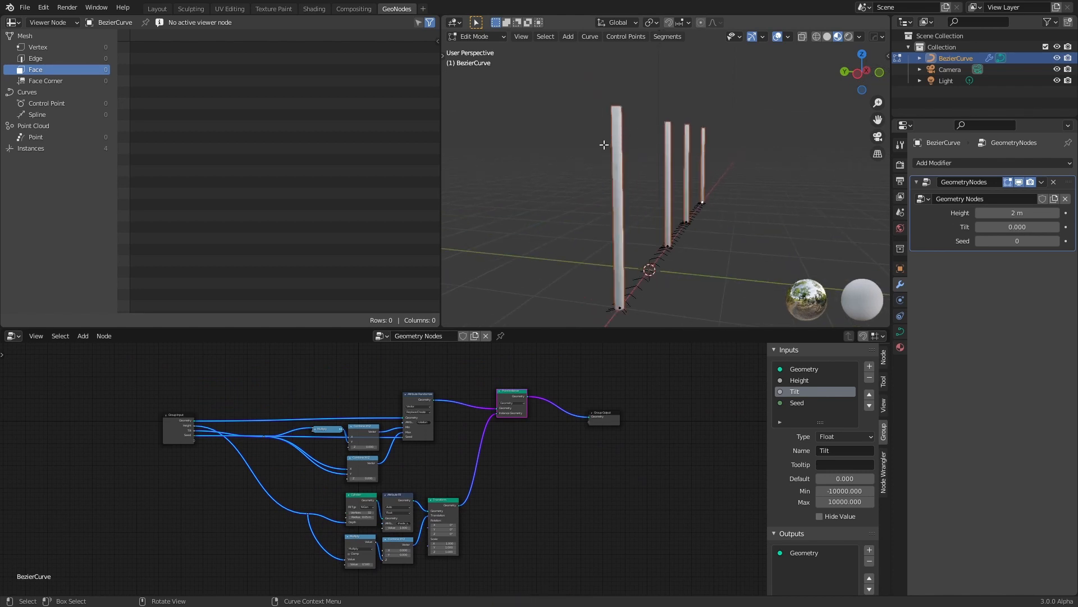
scroll(524, 473, "down", 2)
middle_click_drag(528, 497, 560, 421)
scroll(561, 421, "up", 4)
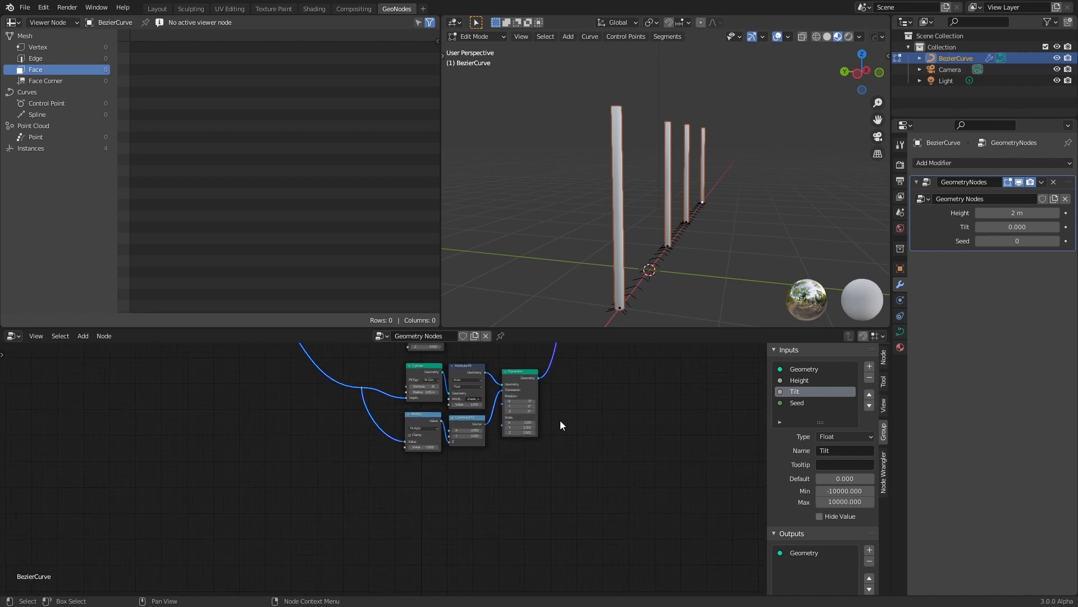
scroll(545, 458, "up", 1)
key("shift+a")
left_click(556, 400)
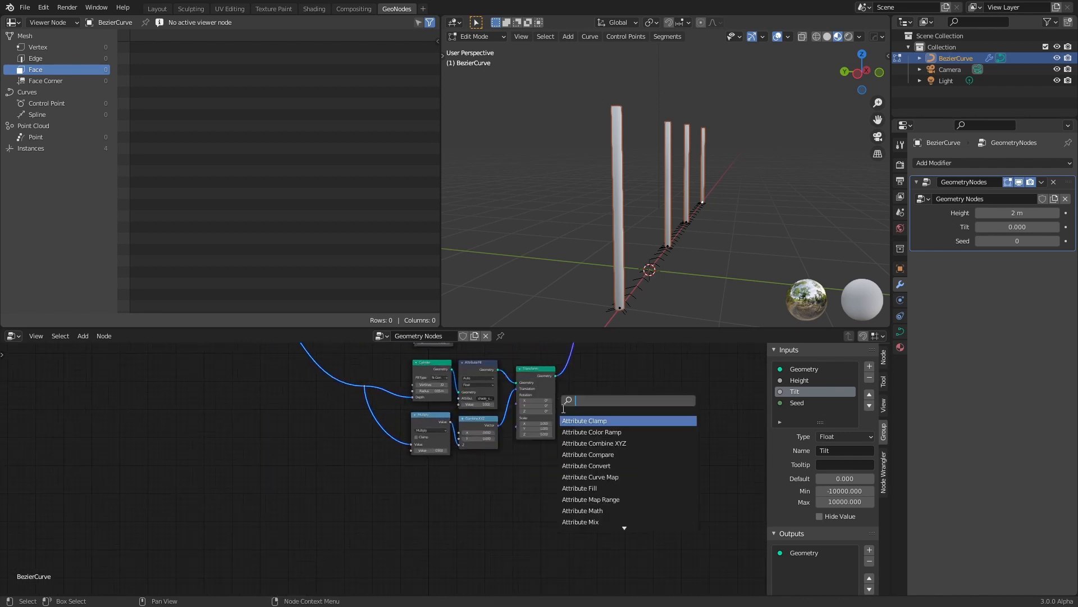
type("cube")
key("Return")
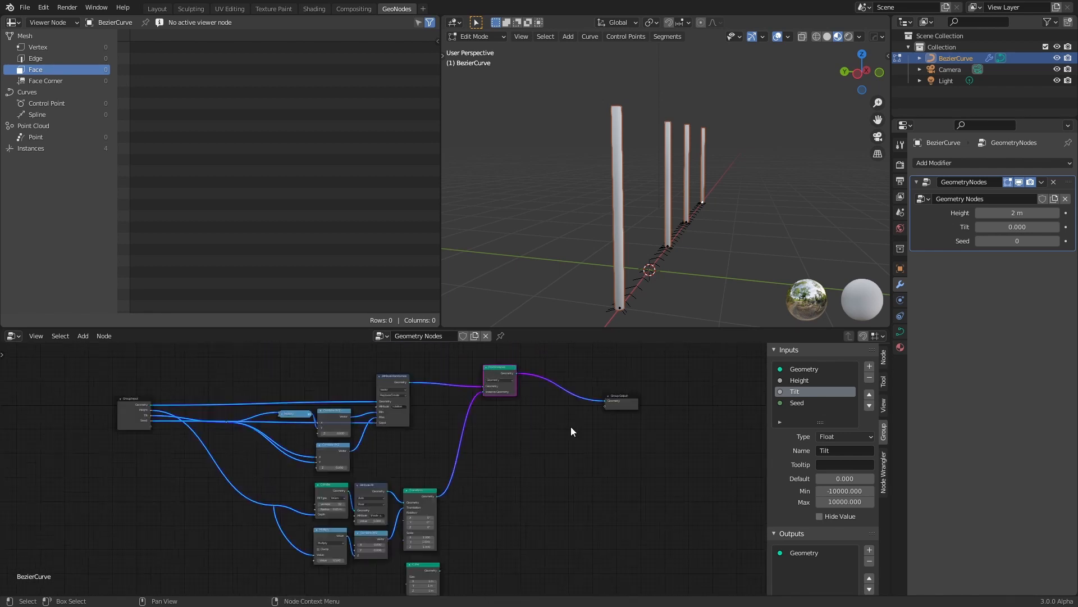
Duplicate the Point Instance node below the original, connect Attribute Randomize's geometry to the copy's Geometry input and shift the original above it.
middle_click_drag(555, 410, 530, 486)
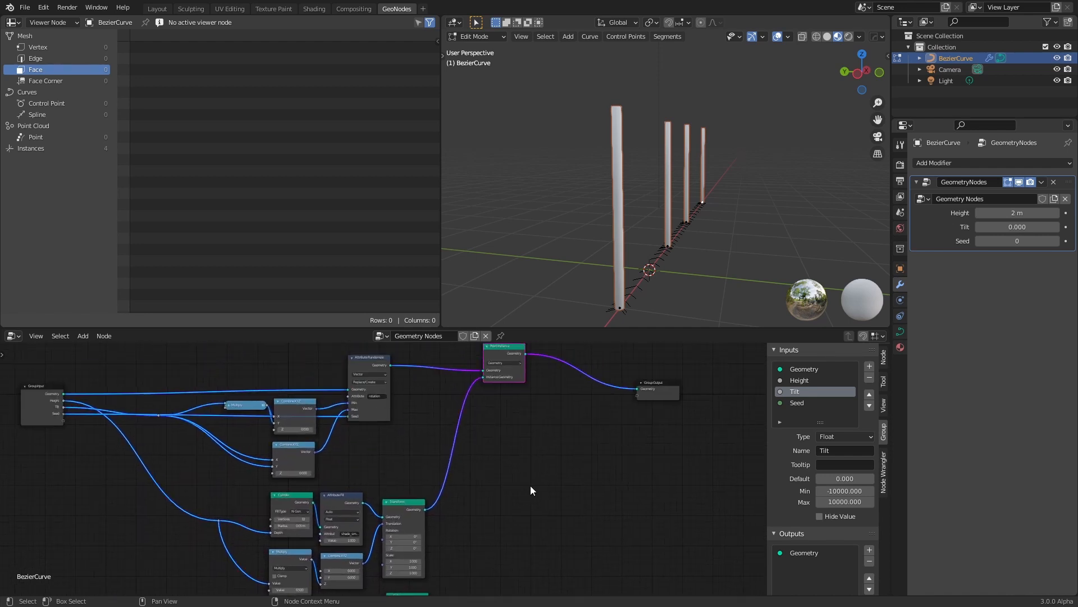
scroll(530, 486, "up", 1)
middle_click_drag(533, 408, 508, 461)
scroll(502, 392, "up", 2)
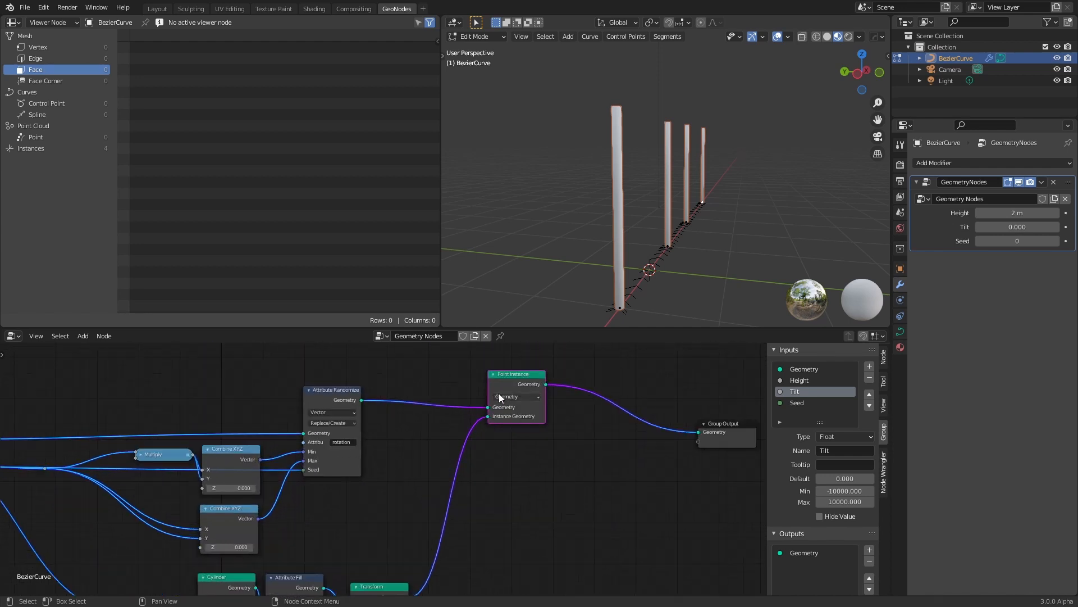
key("shift+d")
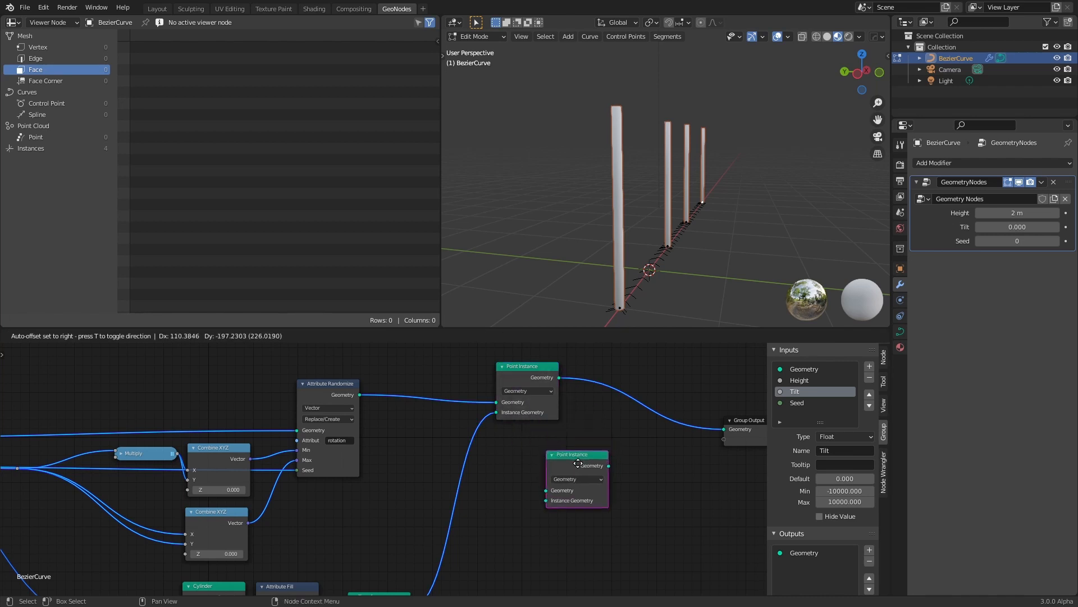
left_click(576, 468)
left_click_drag(358, 395, 545, 494)
left_click_drag(524, 392, 573, 395)
scroll(475, 493, "down", 2)
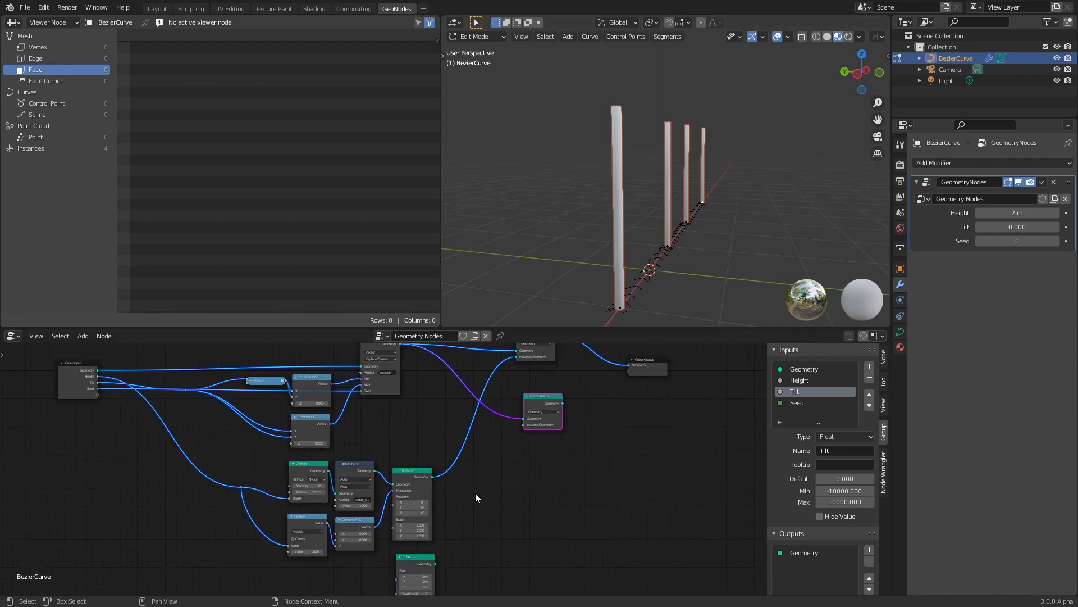
Connect the Cube to the second Point Instance's Instance Geometry and merge both Point Instance outputs through a Join Geometry node before Group Output.
left_click_drag(435, 562, 522, 424)
middle_click_drag(615, 418, 486, 479)
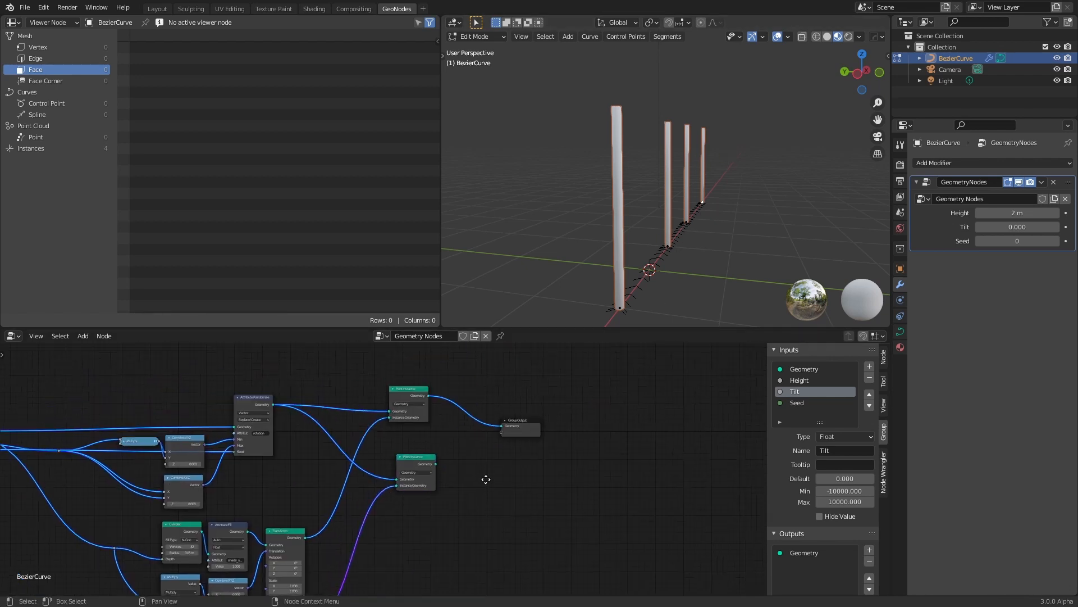
left_click_drag(518, 430, 593, 435)
key("shift+a")
left_click(547, 399)
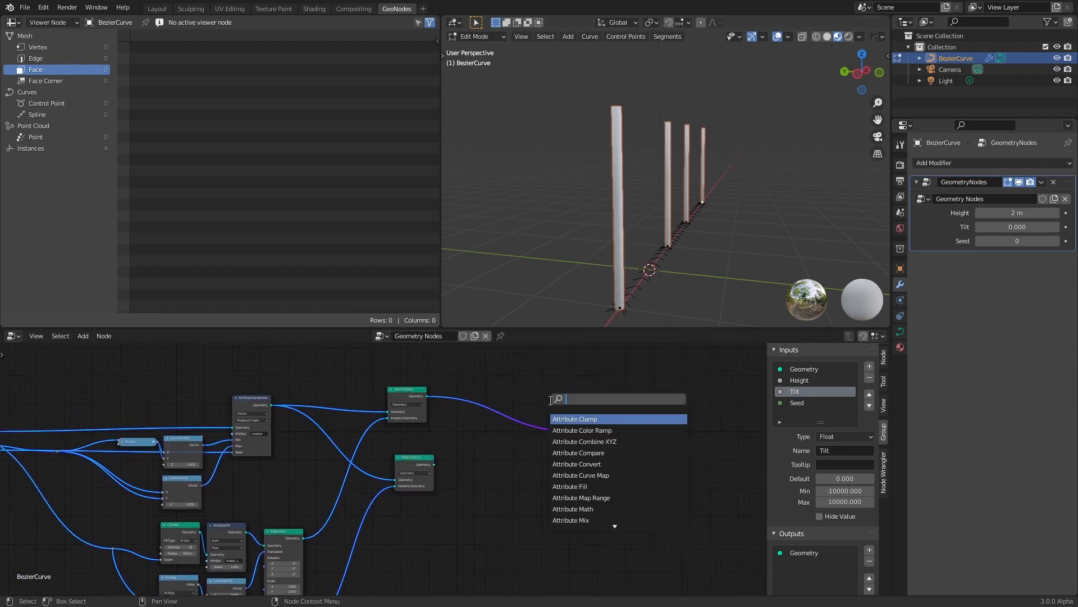
type("join")
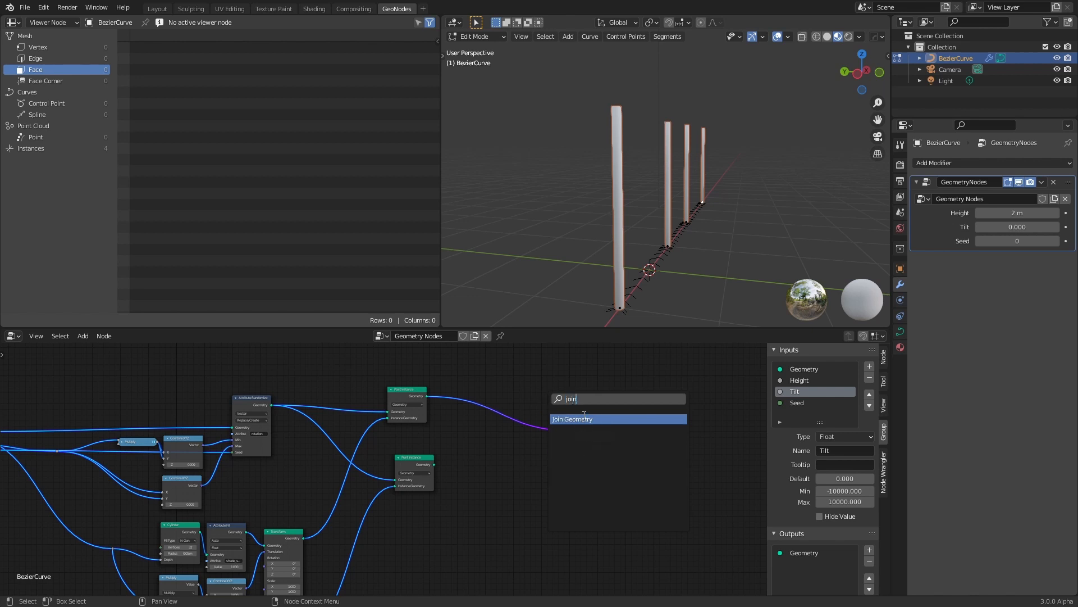
left_click(584, 419)
left_click_drag(436, 463, 518, 427)
Insert a Transform node on the link after the Cube node and place it beside the Cube.
middle_click_drag(528, 474, 588, 442)
scroll(681, 263, "down", 3)
middle_click_drag(684, 262, 661, 260)
middle_click_drag(560, 531, 640, 433)
scroll(640, 435, "down", 1)
scroll(479, 490, "up", 4)
middle_click_drag(478, 489, 589, 453)
scroll(528, 430, "up", 3)
key("shift+a")
left_click(604, 396)
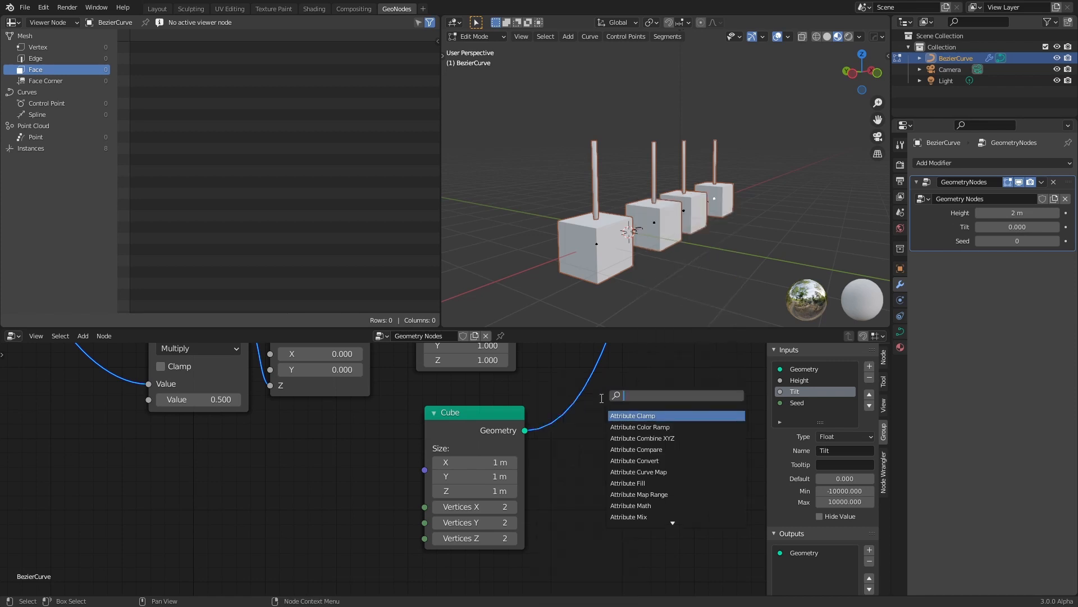
type("tr")
key("Return")
left_click(547, 430)
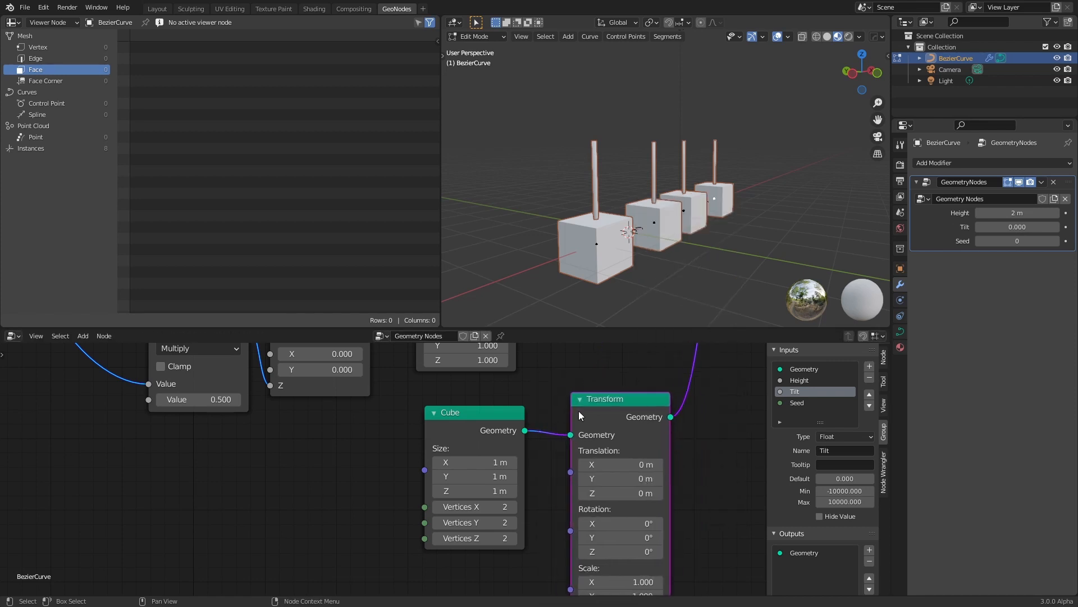
left_click_drag(604, 414, 588, 424)
Reduce the Cube node's X size to 0.04 m to make a thin crossarm.
middle_click_drag(543, 461, 556, 432)
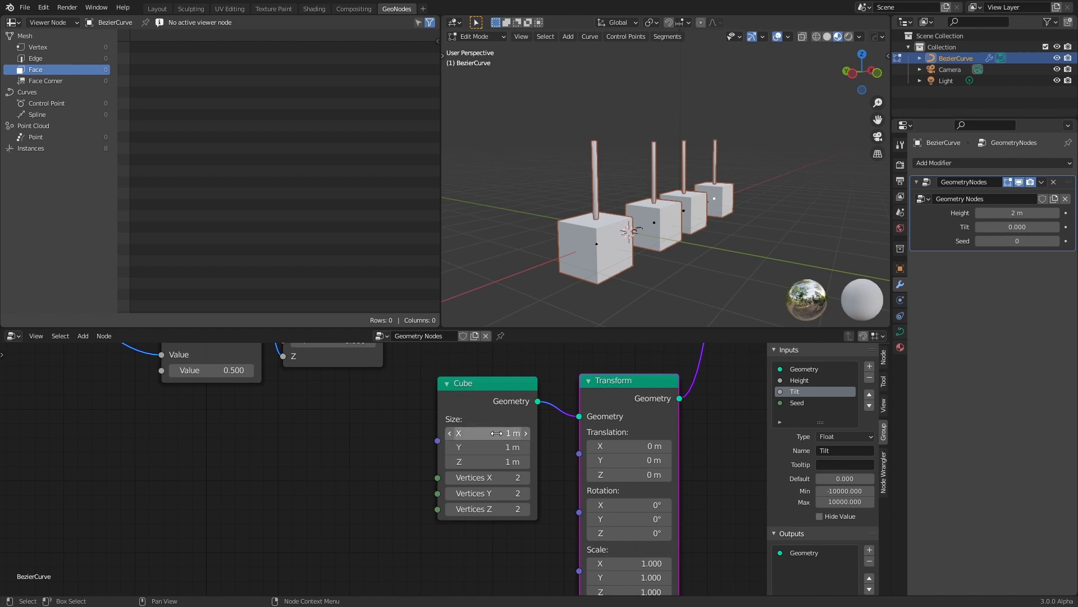
left_click_drag(497, 433, 450, 433)
scroll(702, 186, "up", 10)
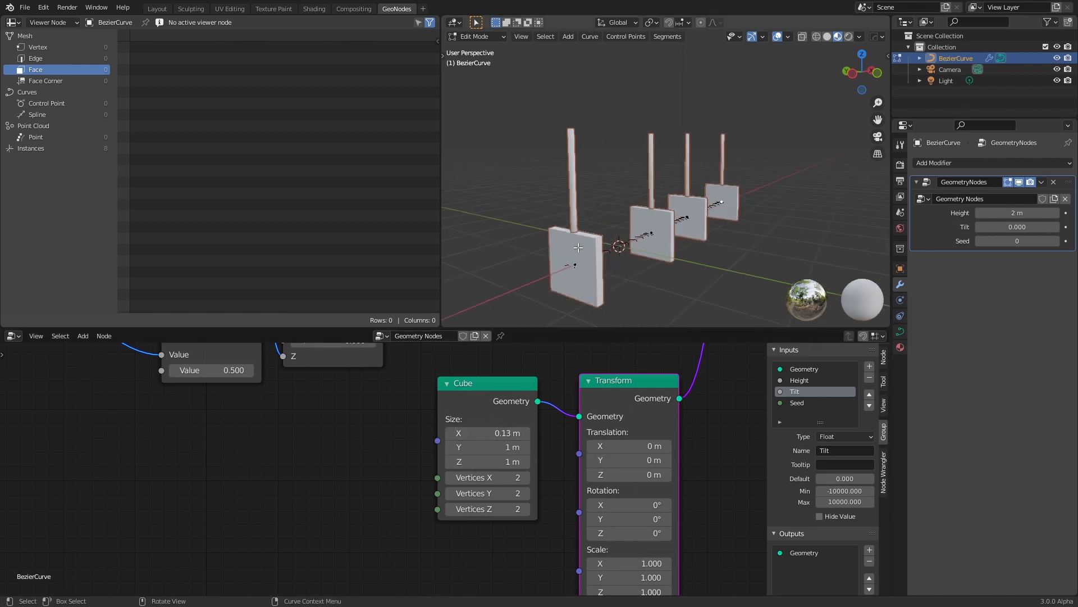
scroll(702, 186, "down", 10)
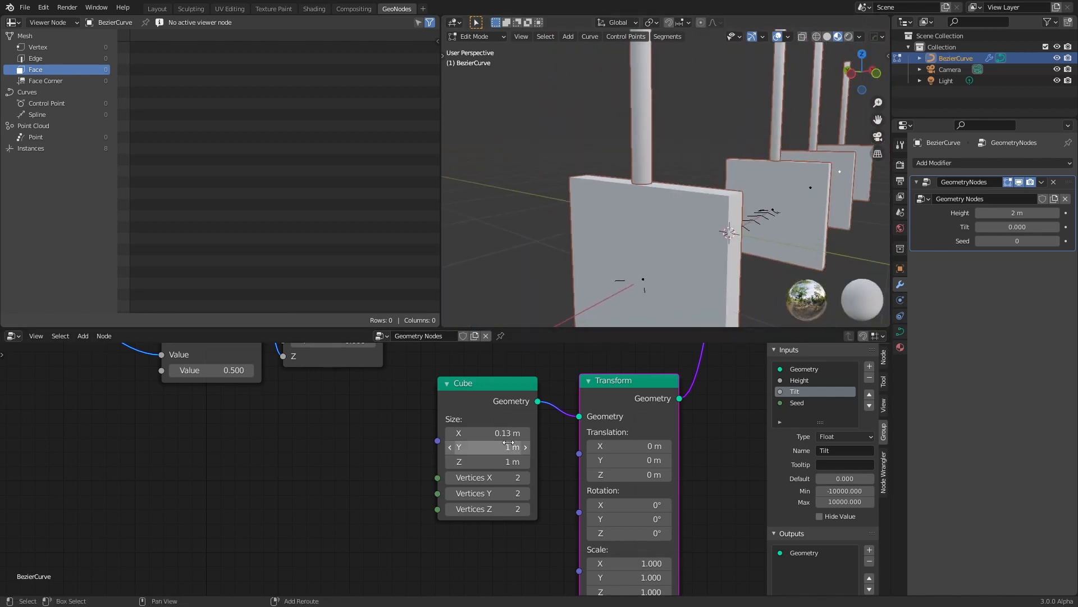
left_click_drag(496, 433, 461, 433)
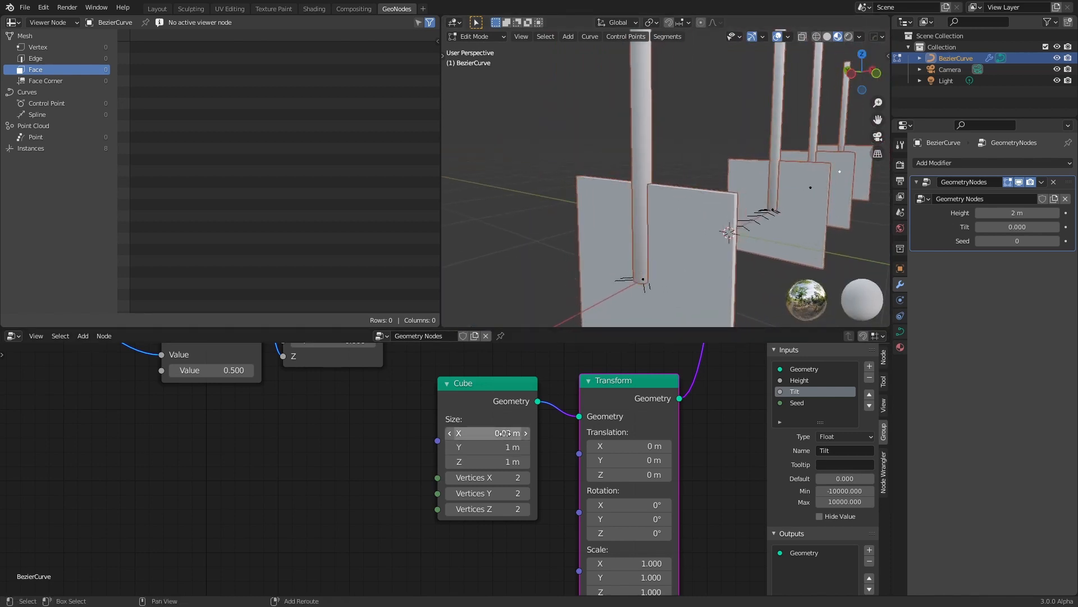
middle_click_drag(645, 225, 573, 229)
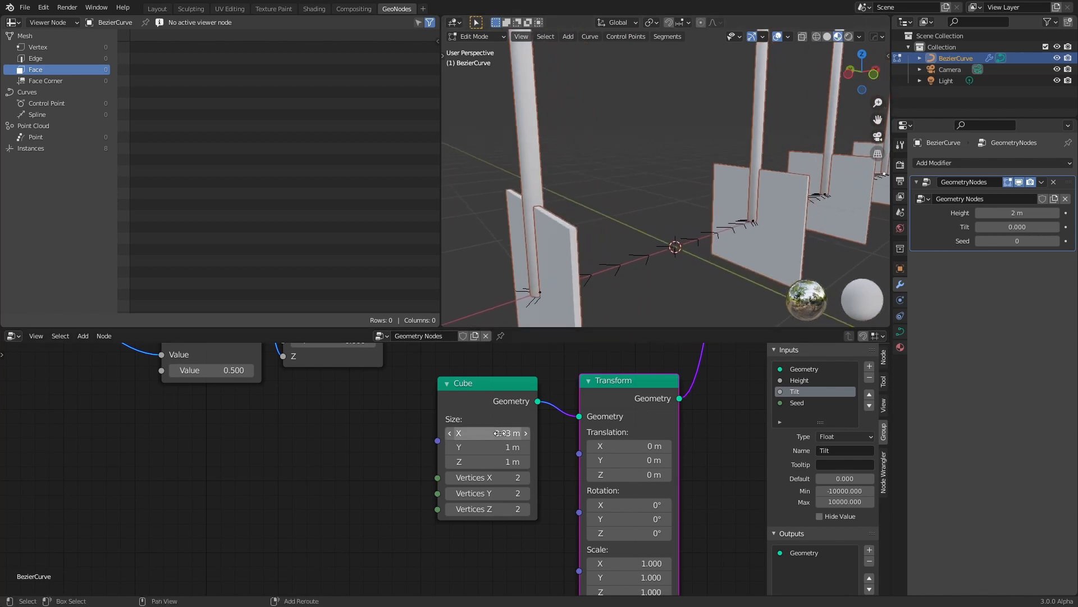
left_click_drag(503, 434, 508, 433)
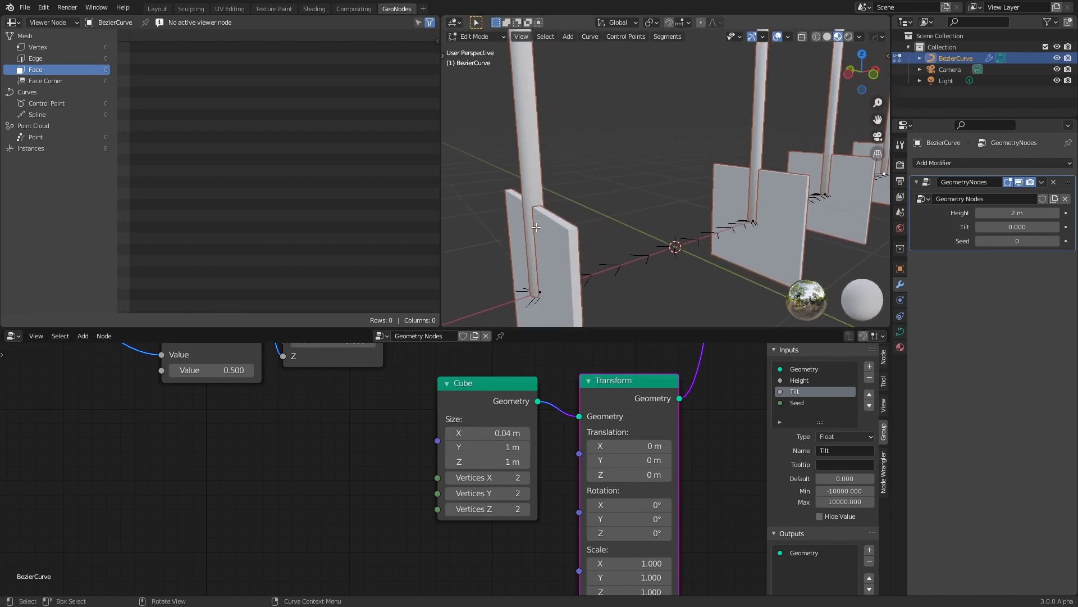
Set the Cube node's Z size to 0.08 m.
scroll(438, 406, "down", 11)
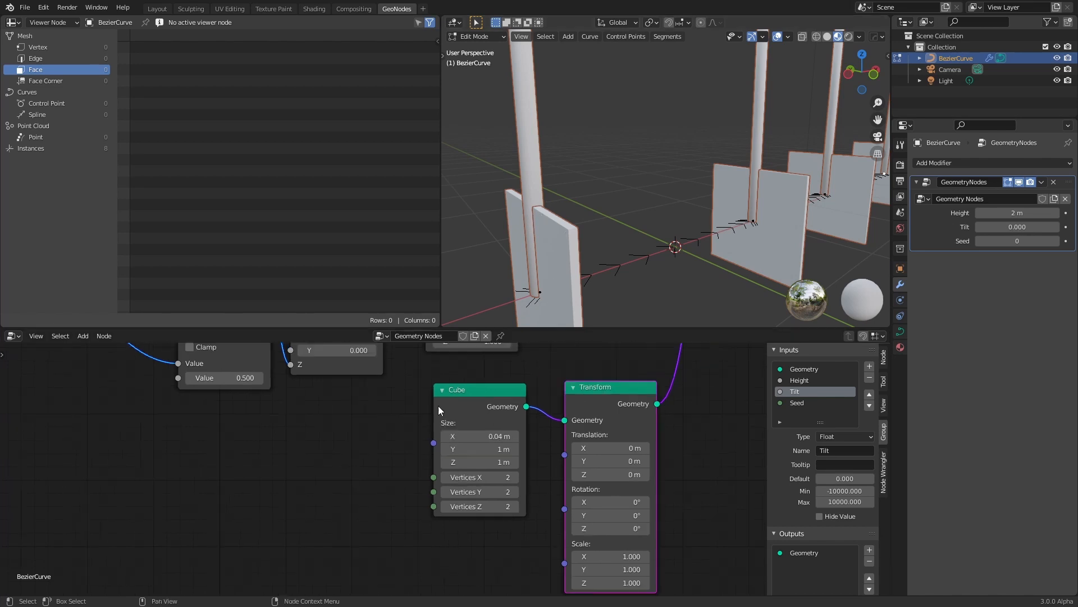
middle_click_drag(473, 373, 478, 402)
scroll(494, 441, "up", 4)
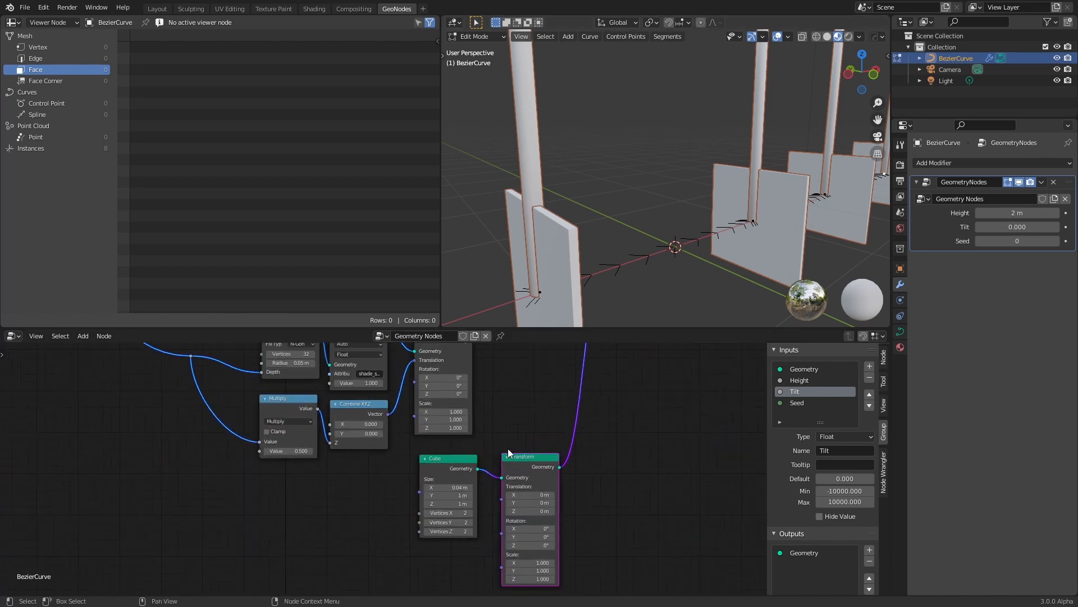
middle_click_drag(507, 453, 511, 421)
scroll(461, 479, "up", 7)
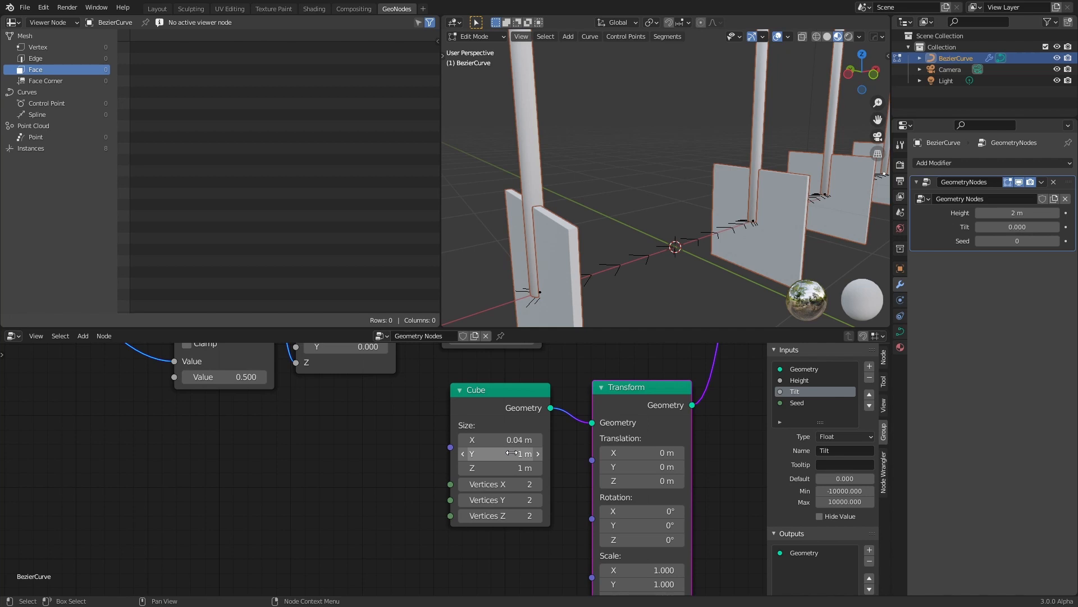
left_click_drag(510, 467, 461, 468)
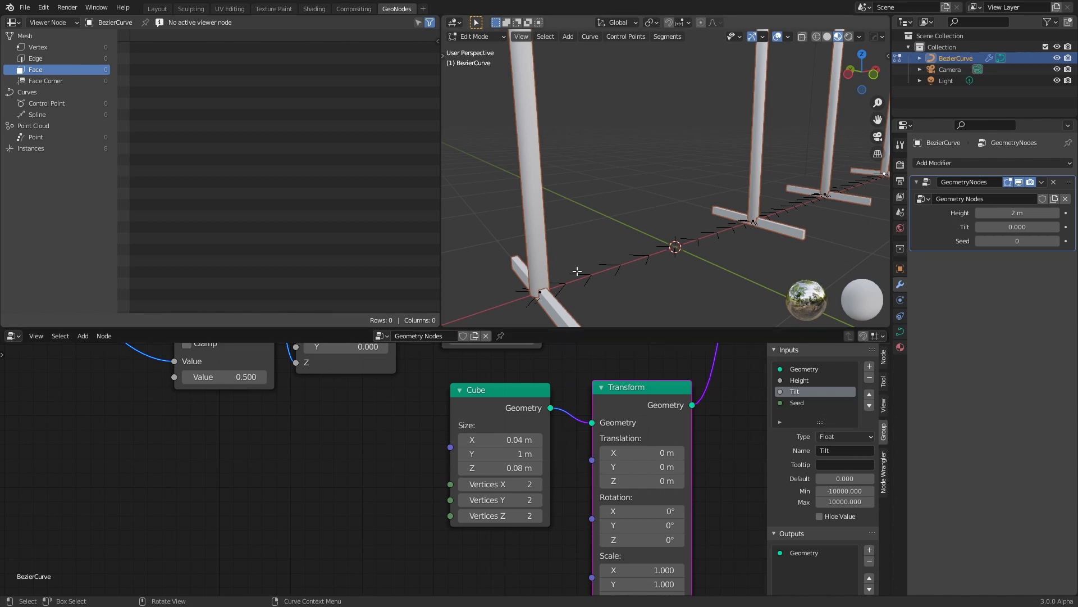
scroll(606, 235, "down", 4)
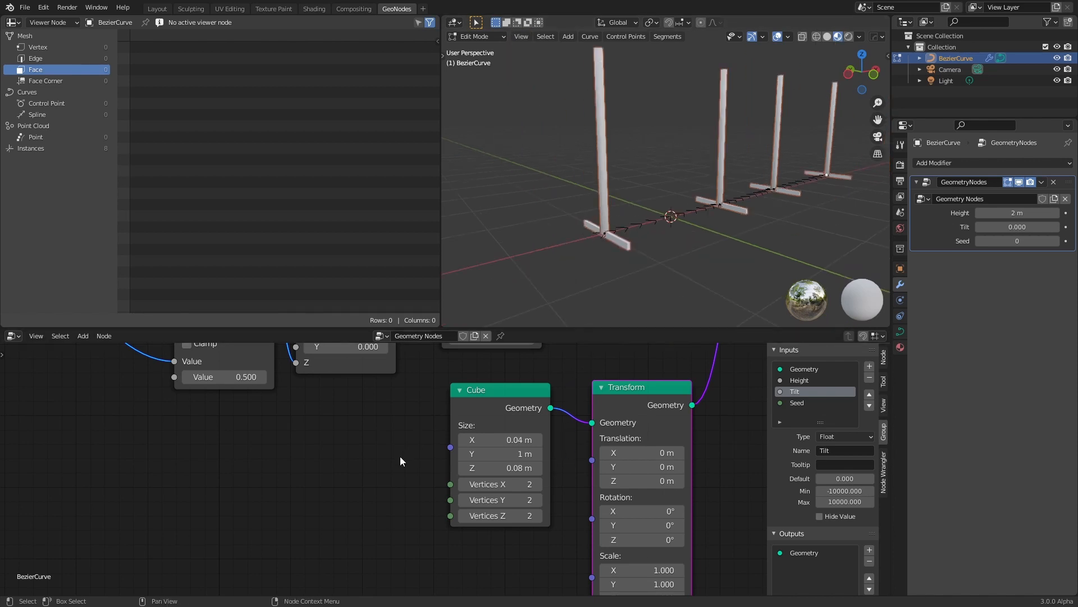
Duplicate the pole's Combine XYZ node and place the copy between the Cube and its Transform node.
scroll(400, 456, "down", 4)
scroll(501, 496, "down", 3)
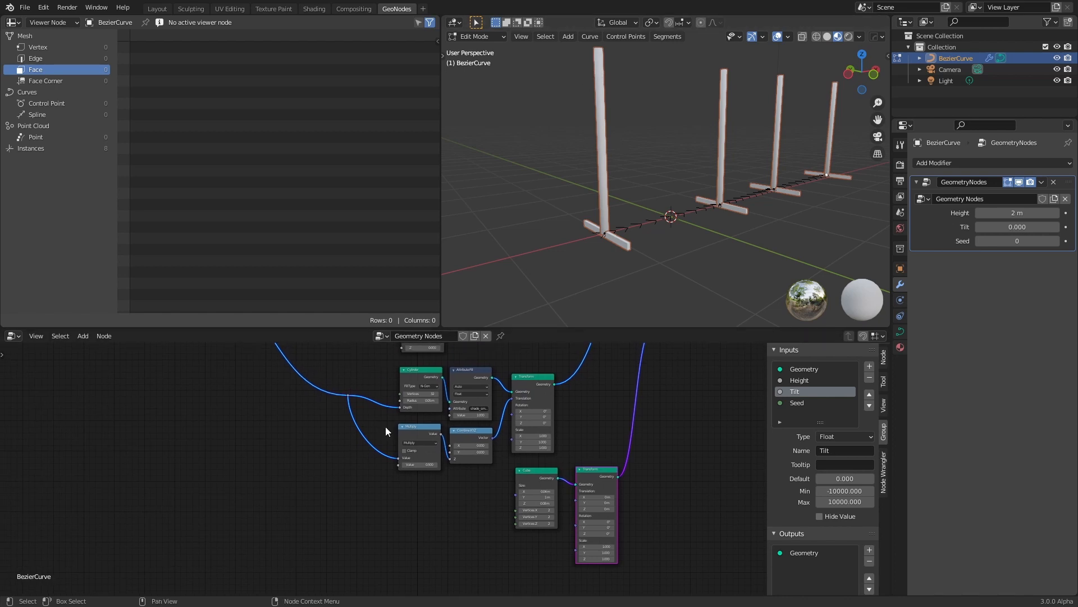
middle_click_drag(385, 426, 456, 449)
scroll(462, 449, "up", 7)
middle_click_drag(504, 496, 471, 437)
scroll(471, 437, "down", 2)
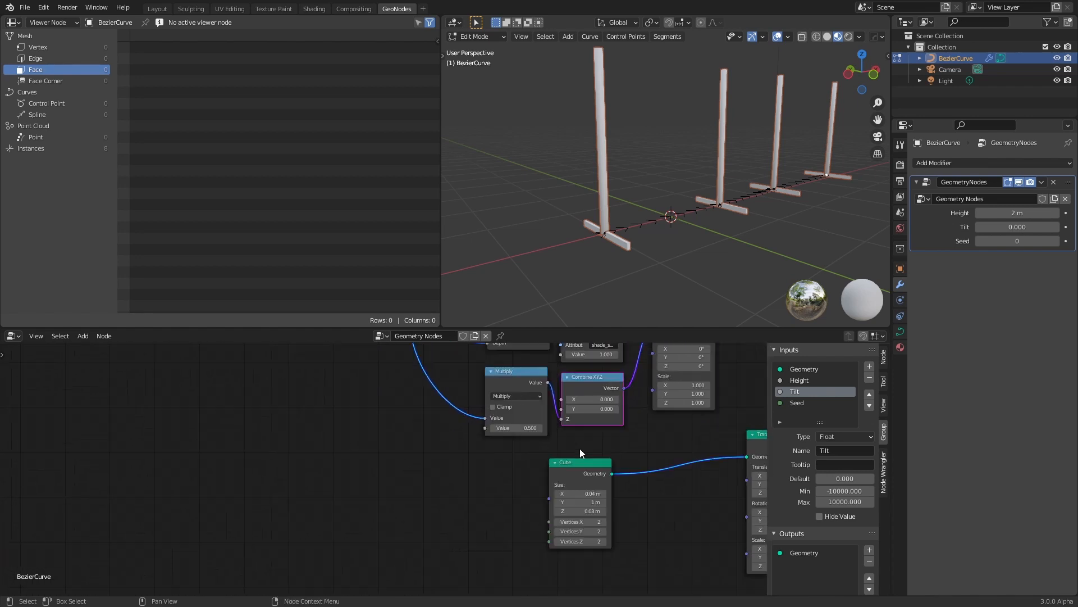
left_click(597, 377)
key("shift+d")
left_click(685, 501)
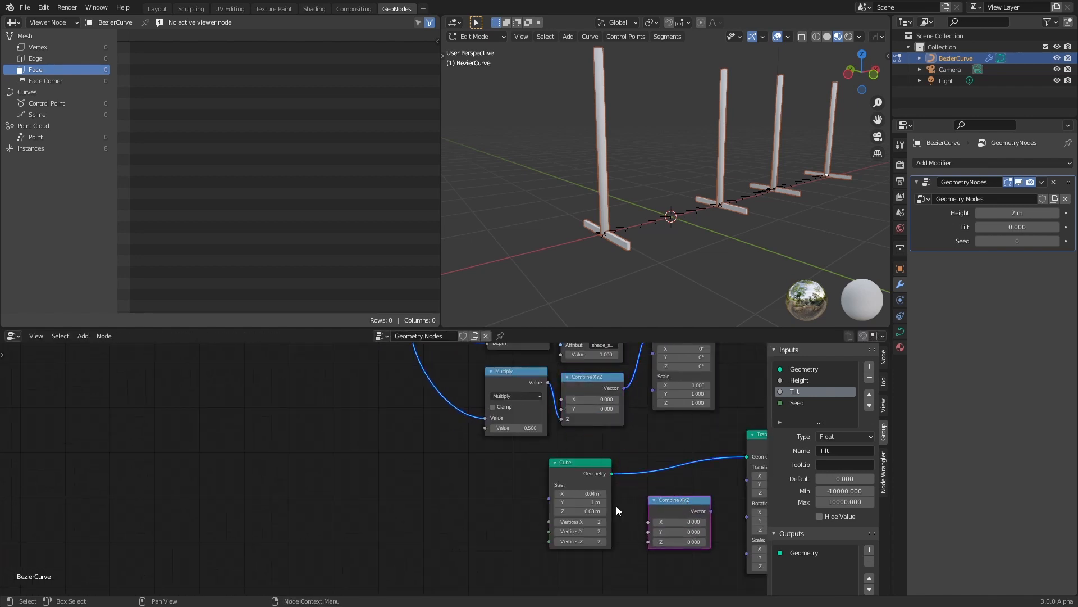
middle_click_drag(675, 501, 576, 476)
Feed the pole height into the copied Combine XYZ's Z and connect its Vector to the crossarm Transform's Translation.
left_click_drag(443, 417, 638, 535)
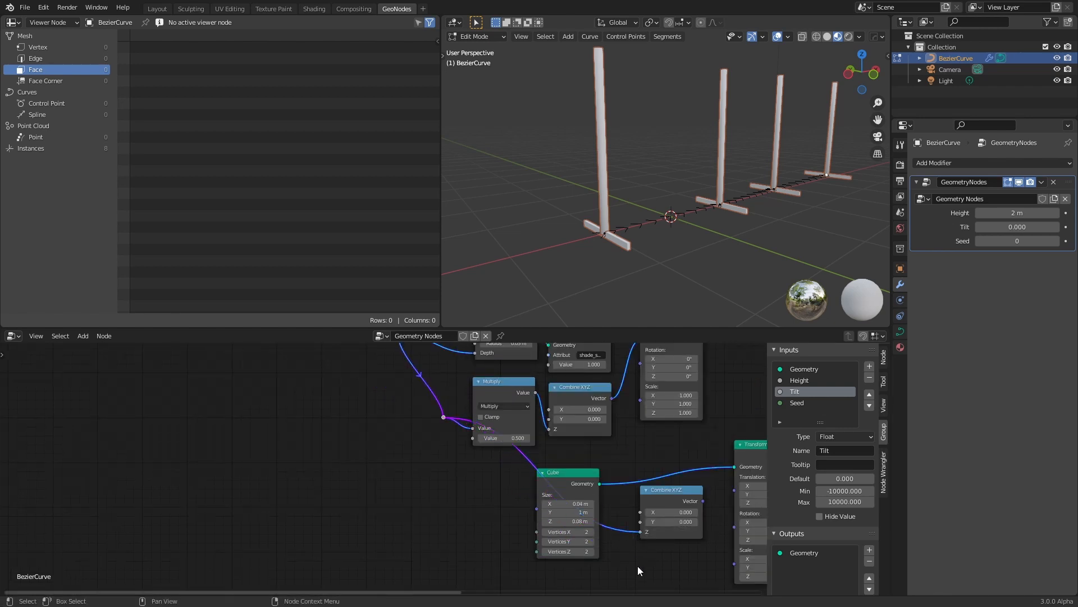
middle_click_drag(638, 571, 536, 534)
left_click_drag(601, 465, 632, 442)
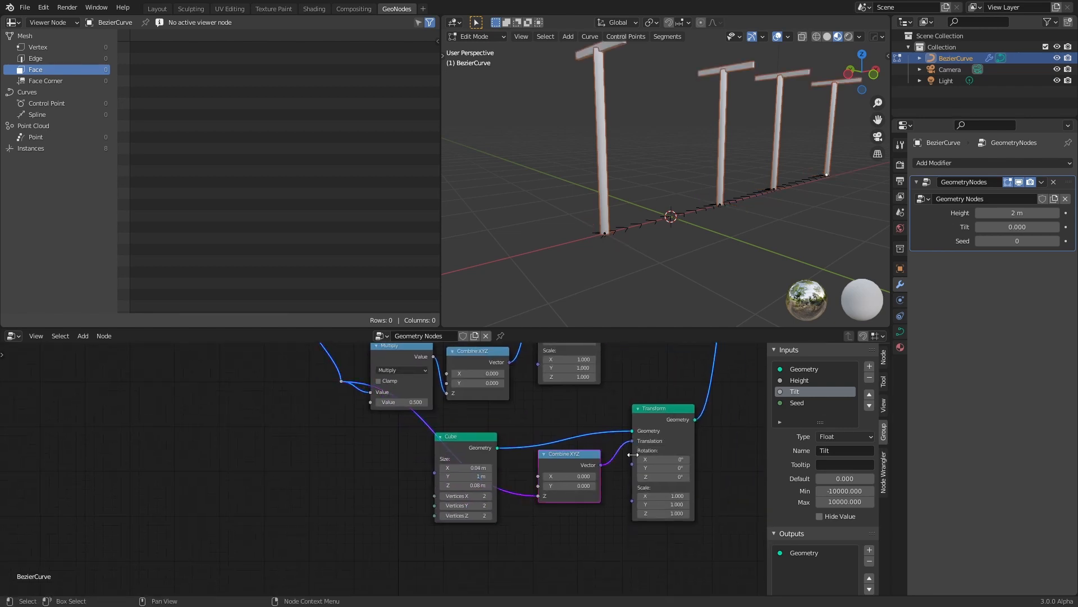
Collapse the Cube node and place it just above the copied Combine XYZ node.
left_click_drag(443, 439, 544, 400)
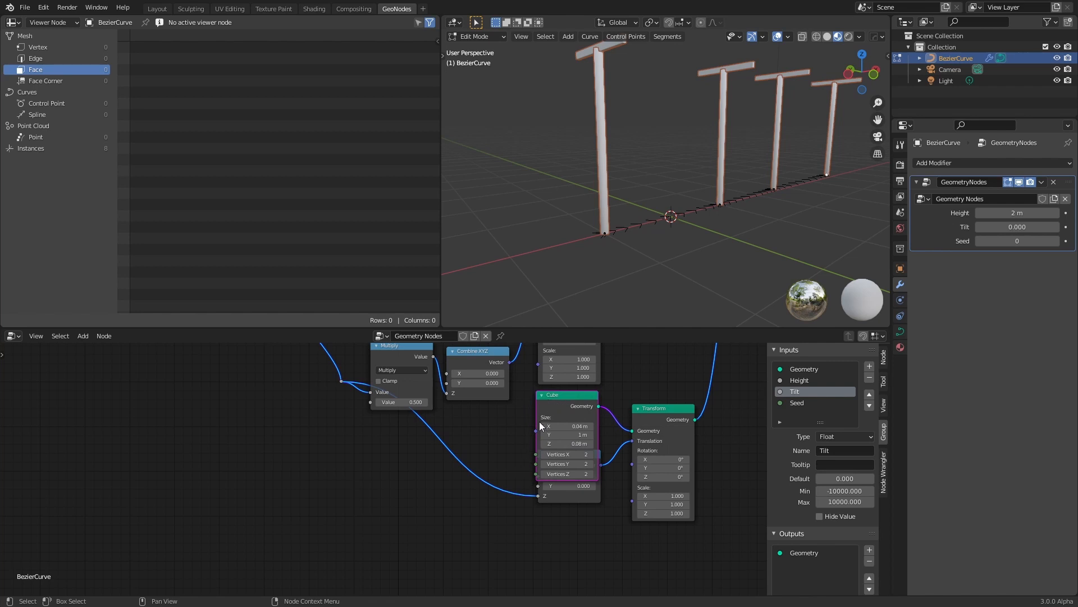
left_click(540, 396)
left_click_drag(564, 396, 566, 423)
Set the math node on the crossarm's height link to Subtract and lower its second value so the crossarms sit near the pole tops.
middle_click_drag(507, 463, 537, 437)
mouse_move(591, 429)
left_mouse_down()
mouse_move(579, 448)
mouse_move(596, 439)
mouse_move(572, 427)
left_mouse_up()
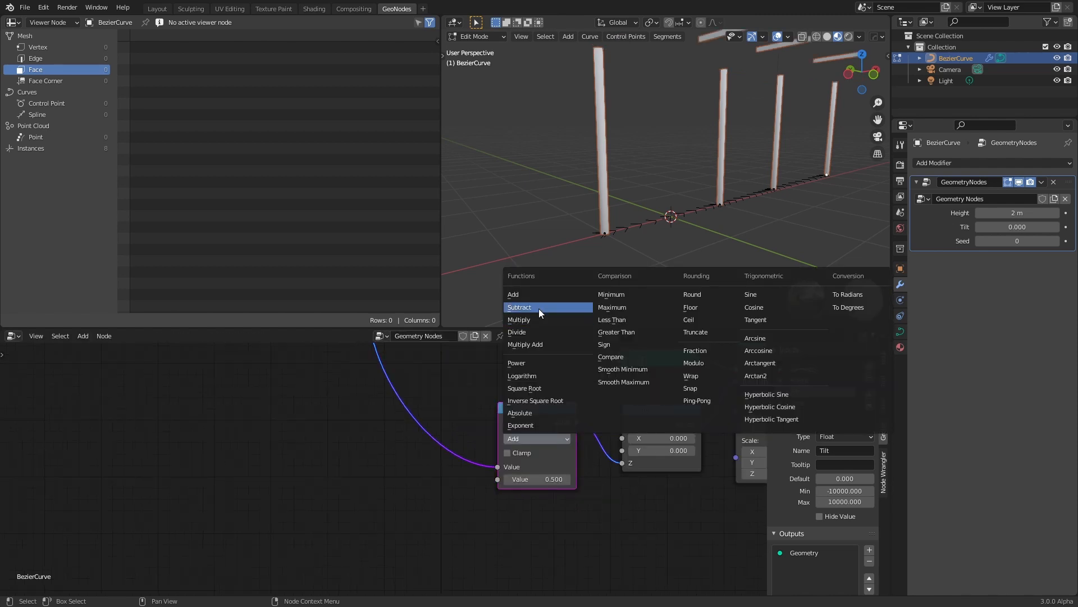
left_click(538, 308)
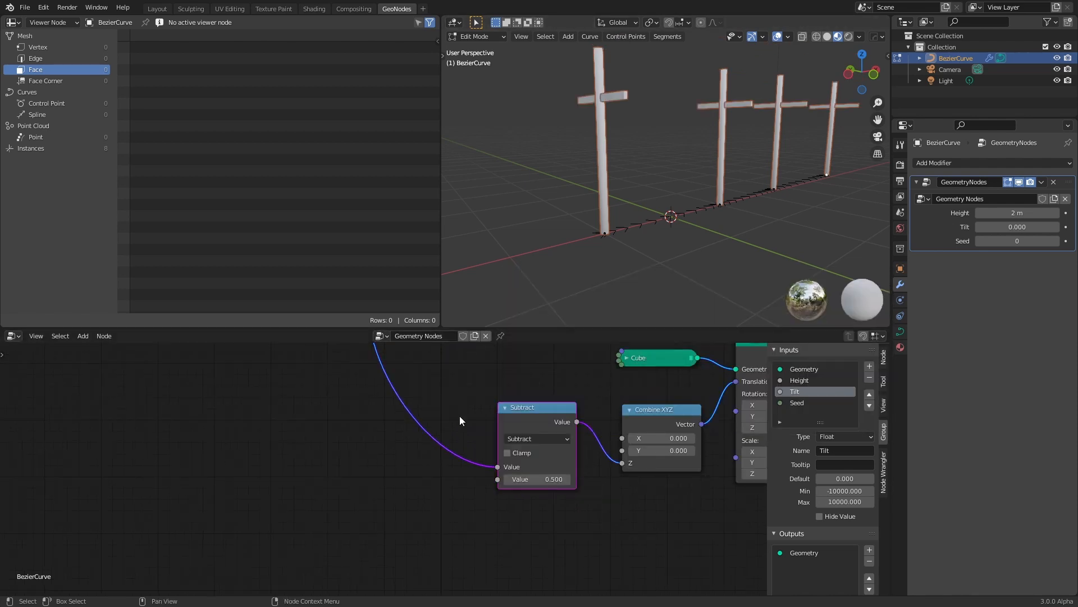
left_click_drag(545, 481, 515, 480)
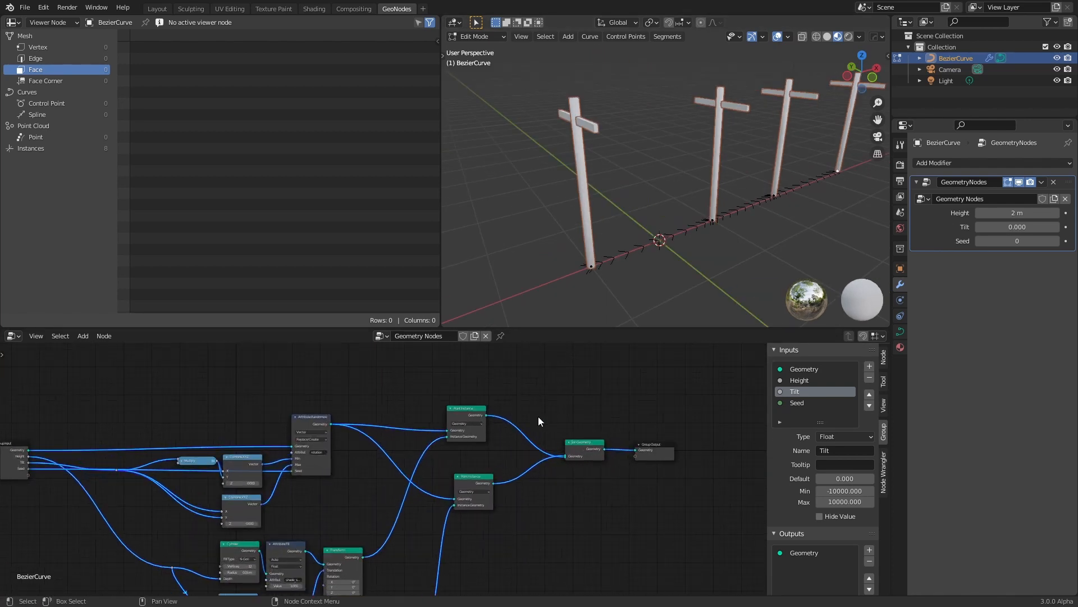
Align the upper Point Instance node with the lower one and inspect the crossarms' orientation along the curve.
scroll(547, 416, "up", 2)
left_click_drag(514, 383, 523, 387)
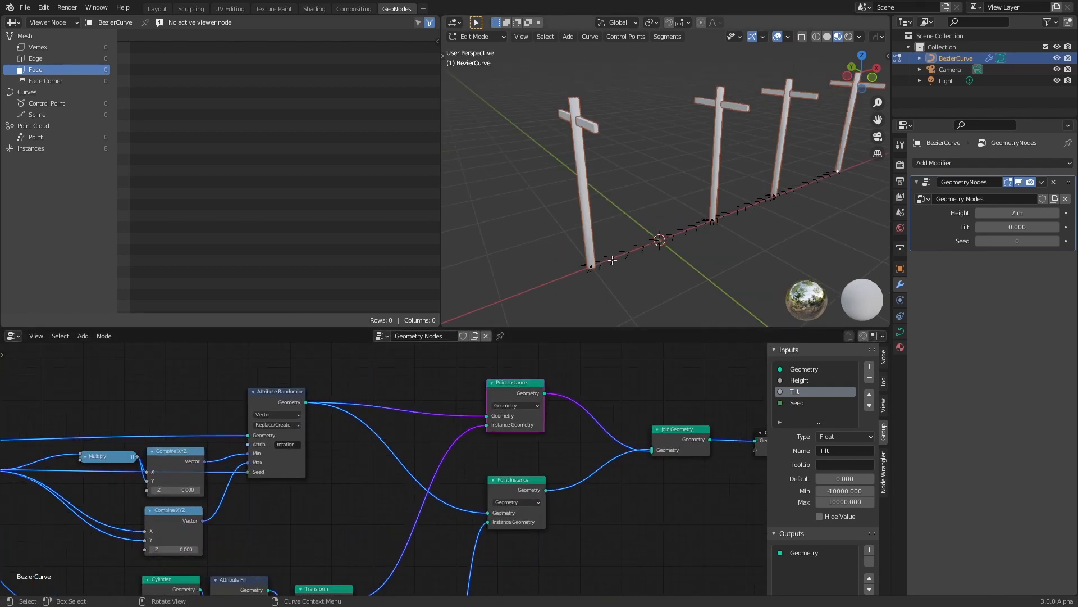
middle_click_drag(614, 241, 659, 121)
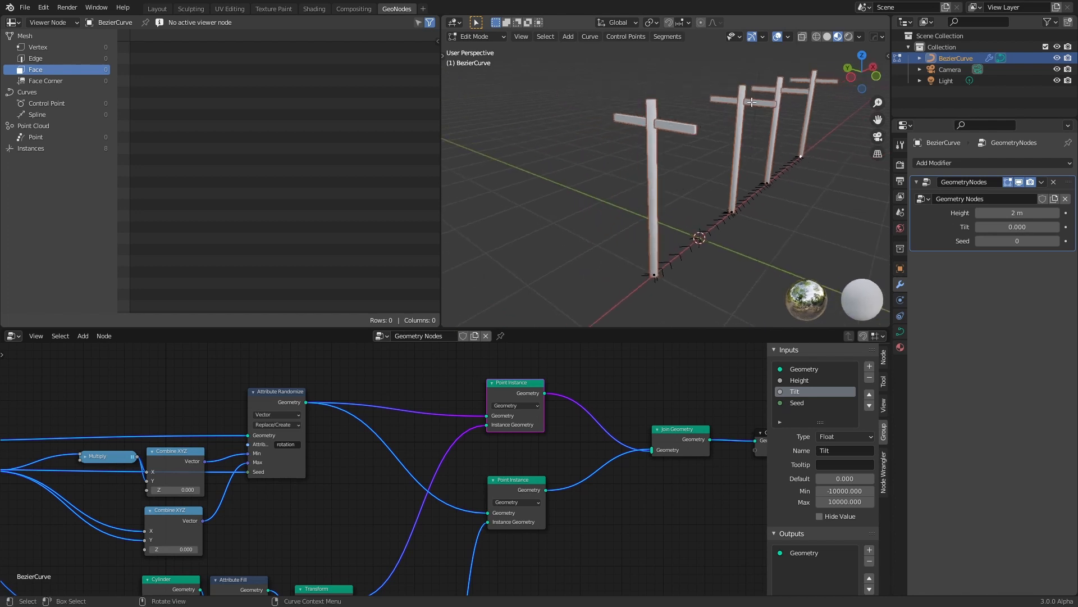
middle_click_drag(749, 119, 589, 193)
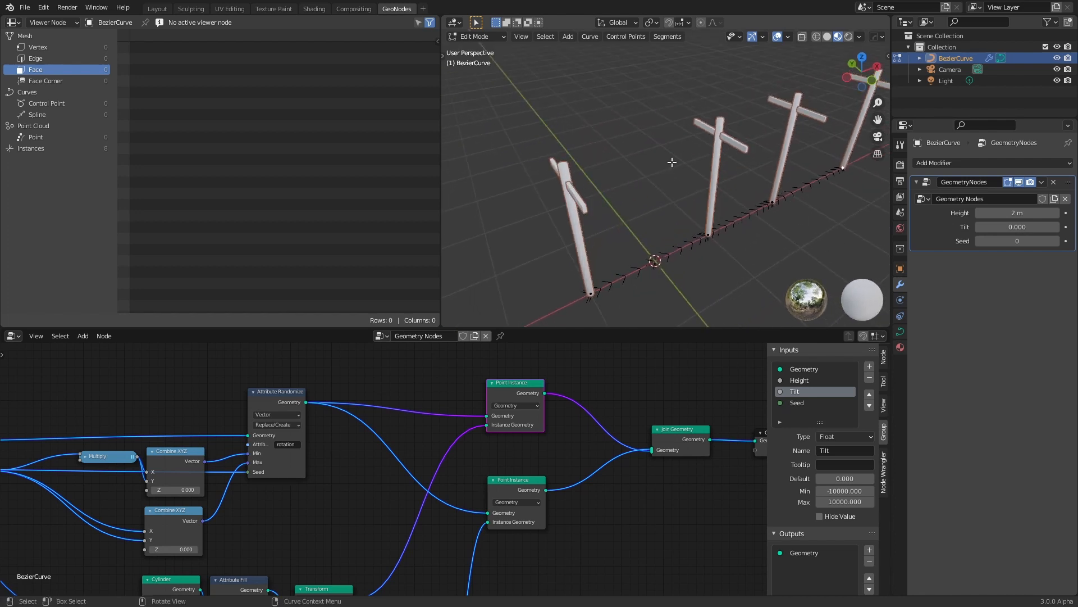
middle_click_drag(593, 423, 561, 443)
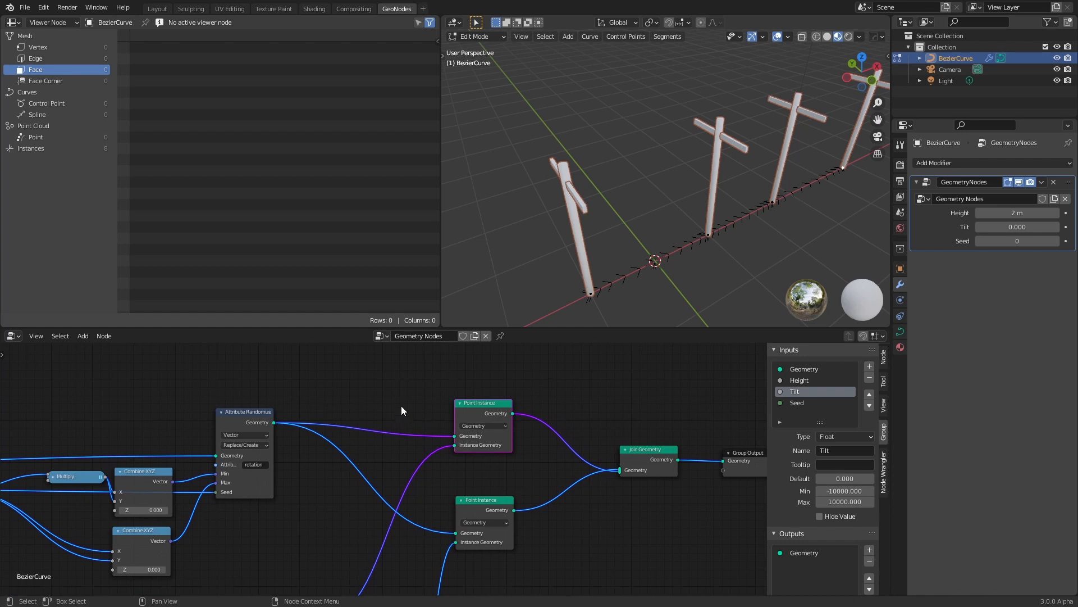
middle_click_drag(401, 406, 554, 416)
scroll(428, 429, "up", 1)
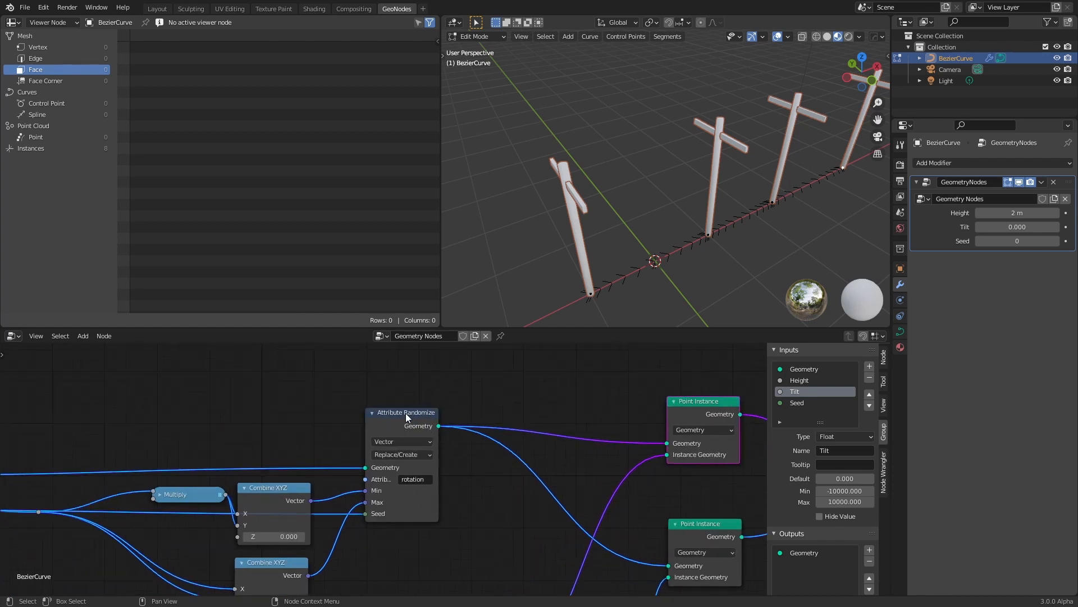
middle_click_drag(735, 226, 703, 220)
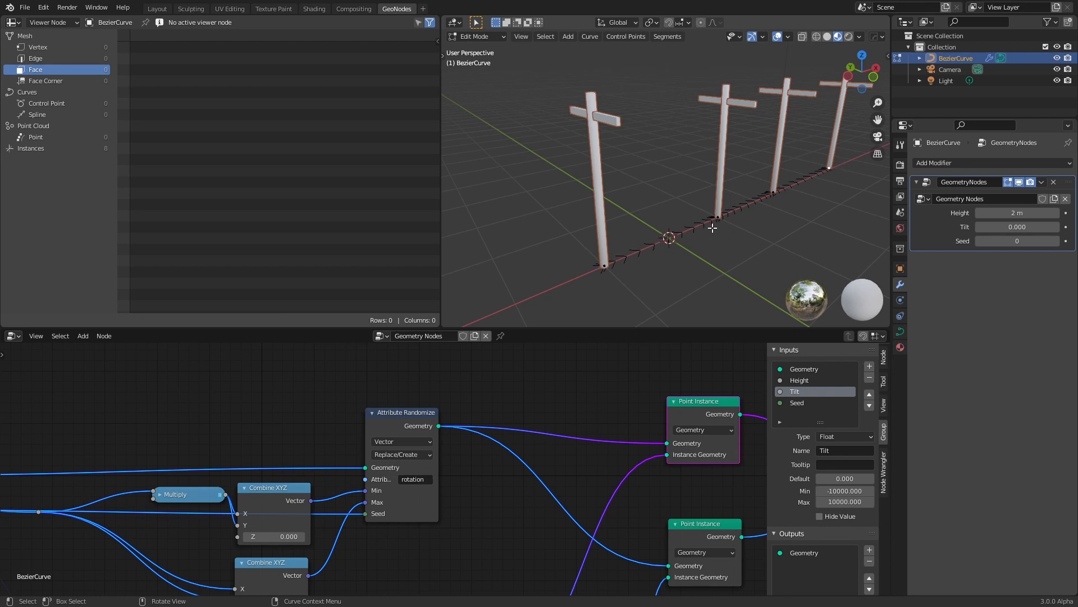
Add a Transform node above the two Point Instance nodes.
scroll(474, 416, "down", 1)
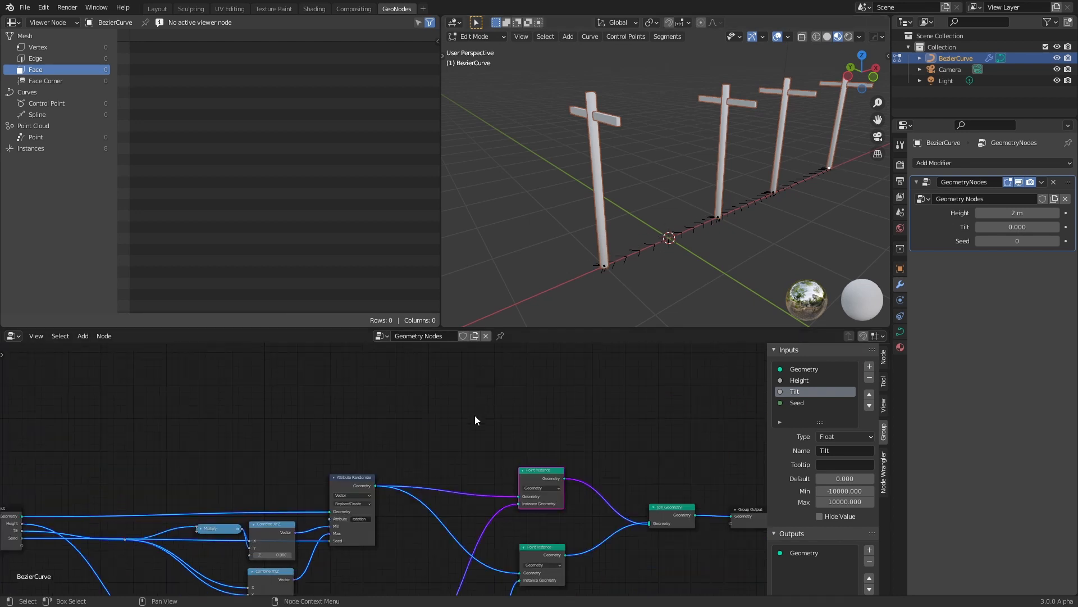
key("shift+a")
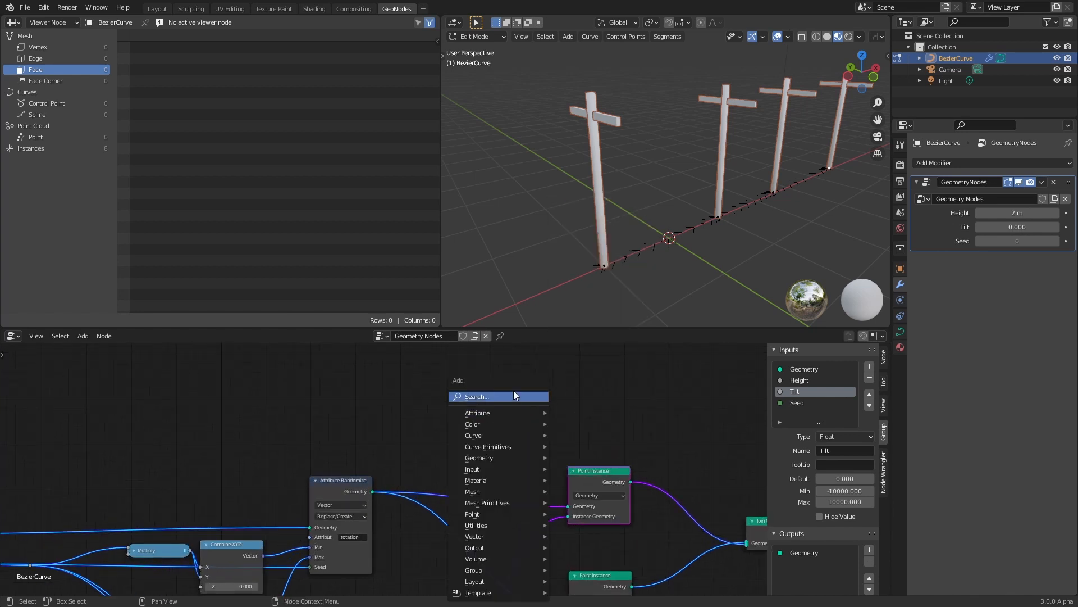
left_click(513, 393)
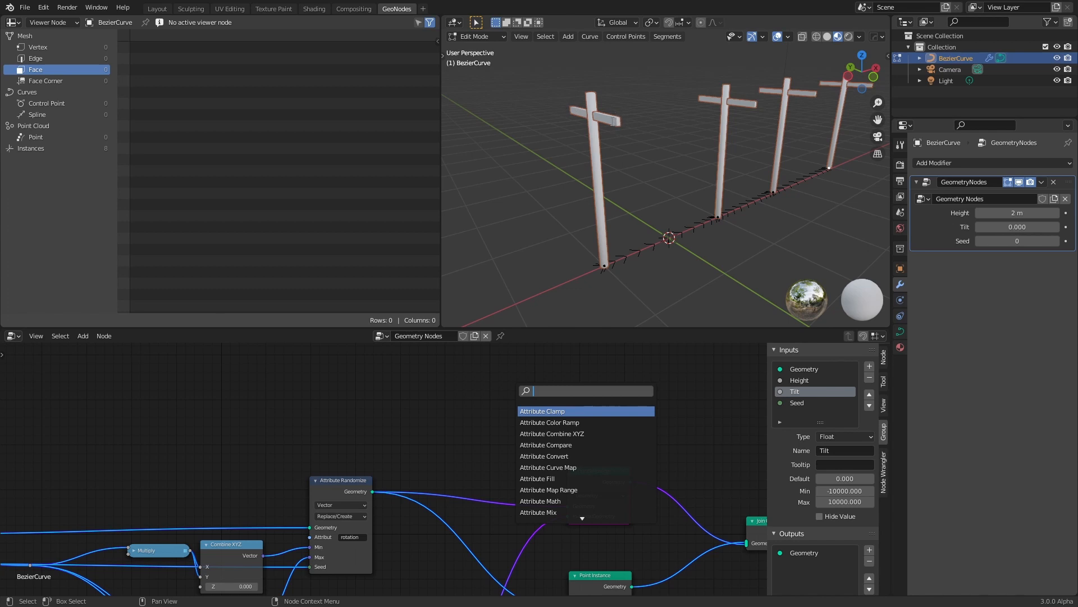
left_click(503, 412)
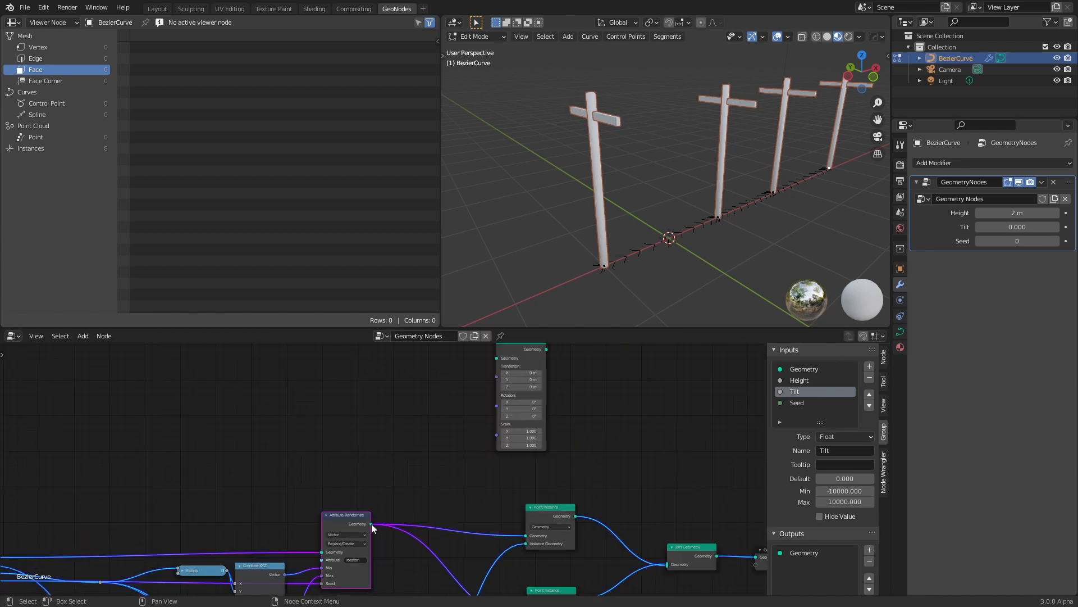
Feed the Attribute Randomize geometry into the new Transform node and link the Transform's output to the Join Geometry node.
left_click_drag(372, 524, 497, 360)
scroll(592, 456, "down", 2)
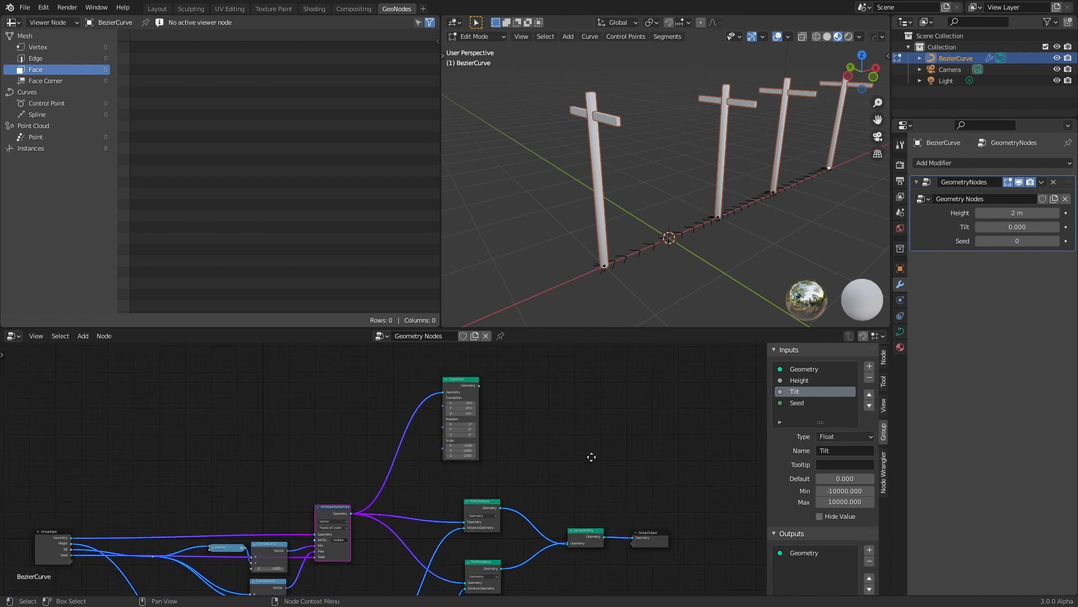
middle_click_drag(591, 456, 499, 424)
scroll(503, 477, "up", 5)
left_click_drag(531, 514, 542, 512)
middle_click_drag(508, 441, 526, 492)
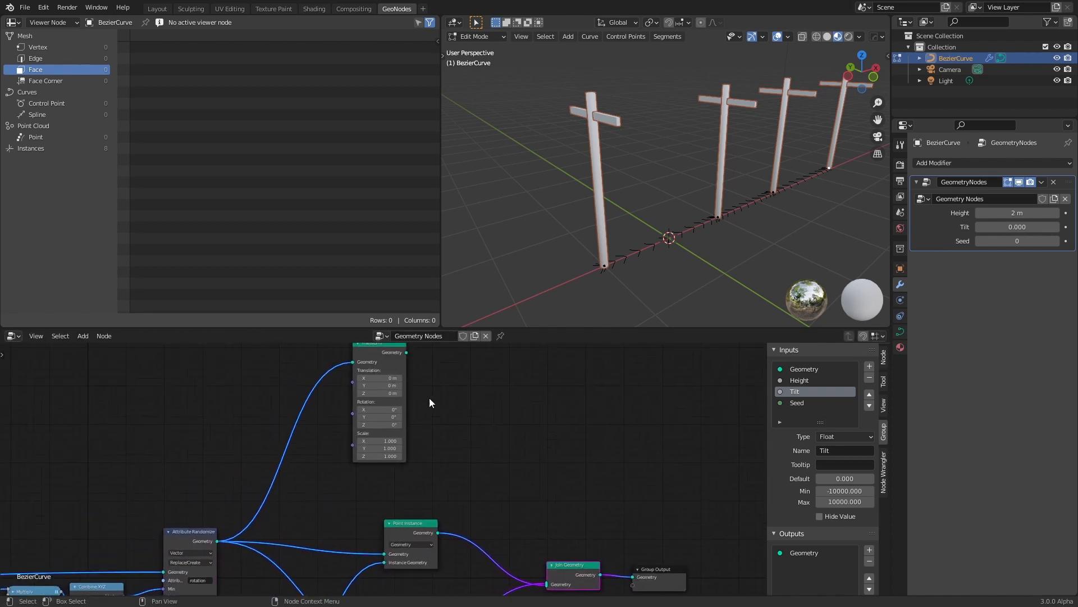
left_click_drag(405, 352, 546, 528)
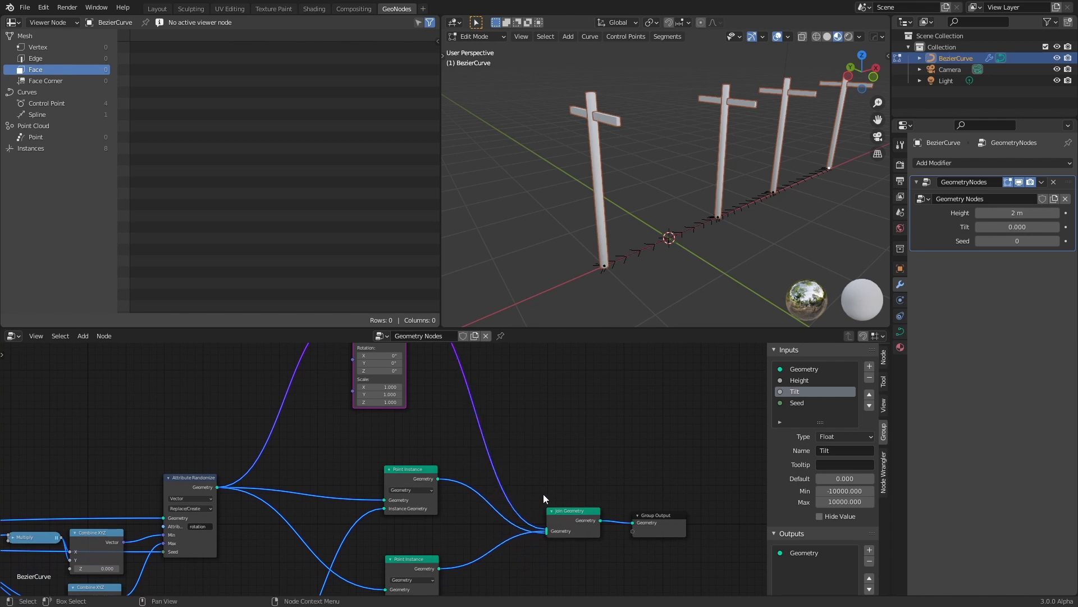
middle_click_drag(522, 369, 650, 462)
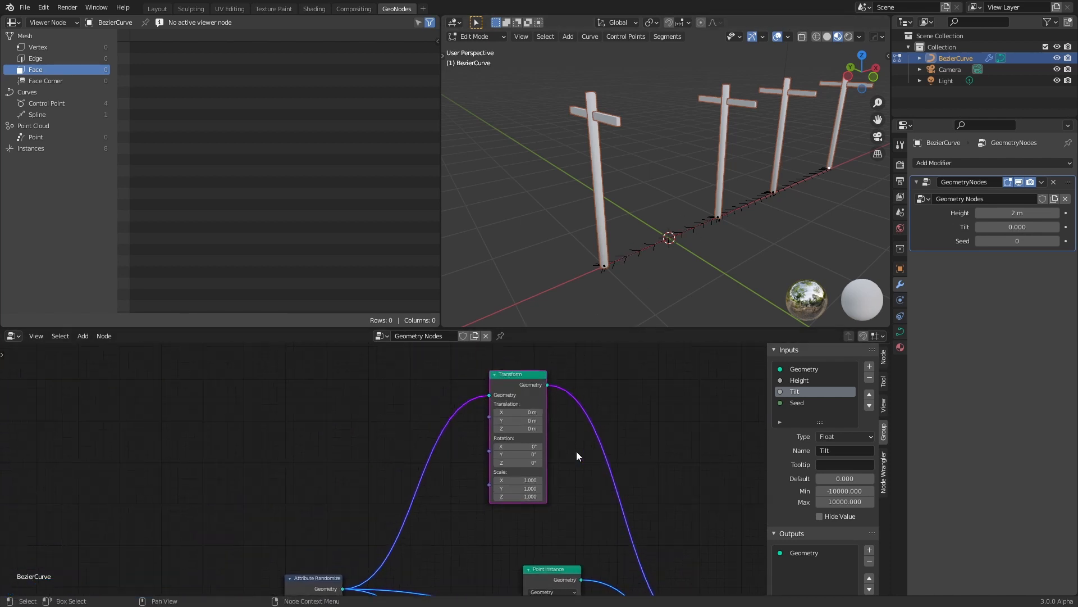
Set the Transform node's Y translation to 0.2 m to offset the curve copy sideways from the poles.
scroll(618, 433, "up", 4)
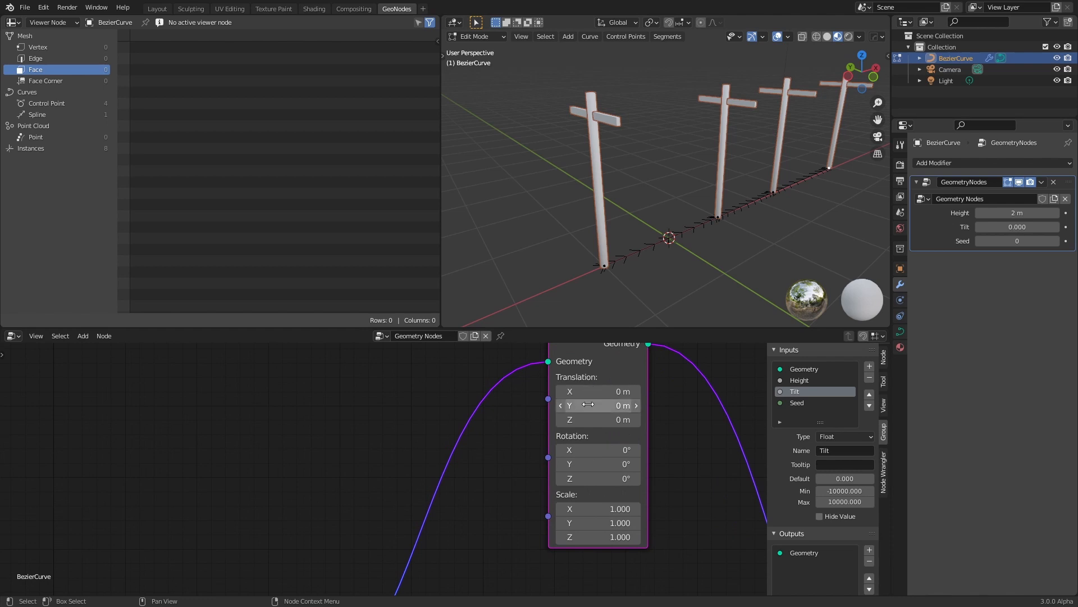
middle_click_drag(629, 269, 686, 255)
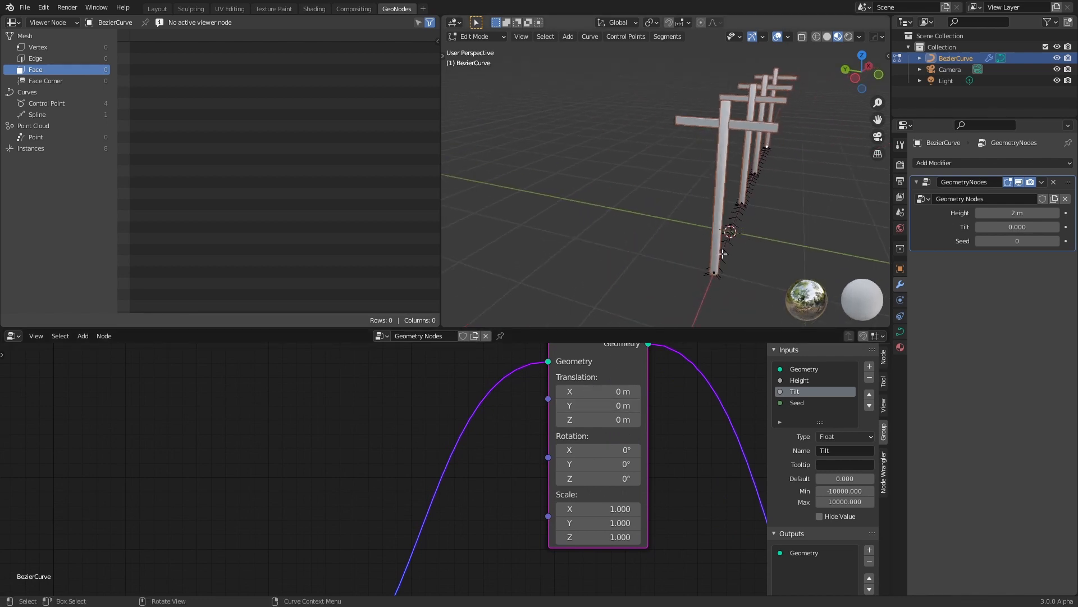
middle_click_drag(652, 403, 612, 410)
double_click(587, 414)
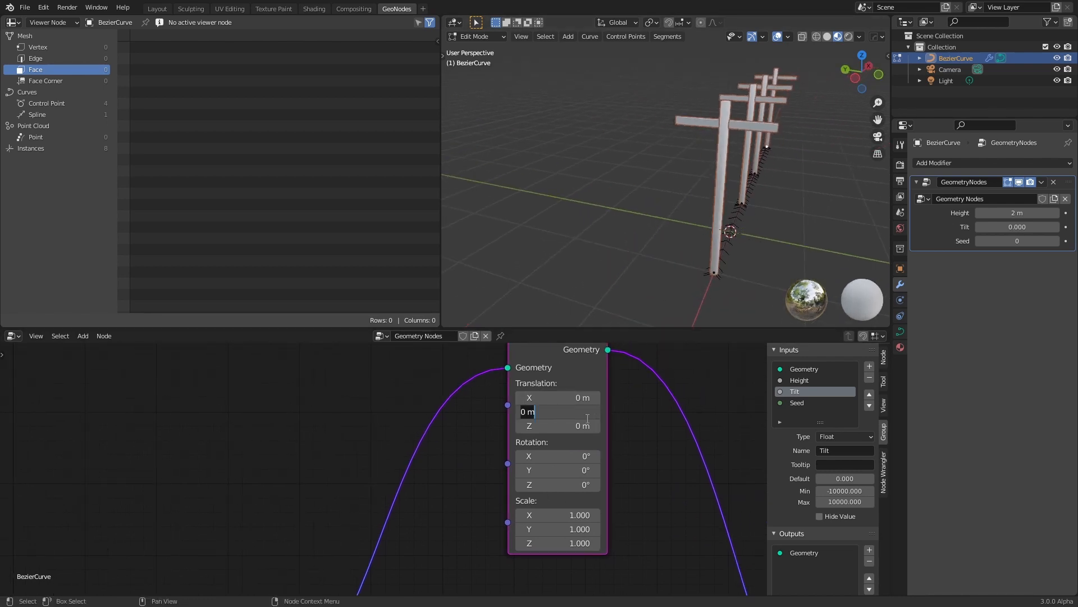
key("Return")
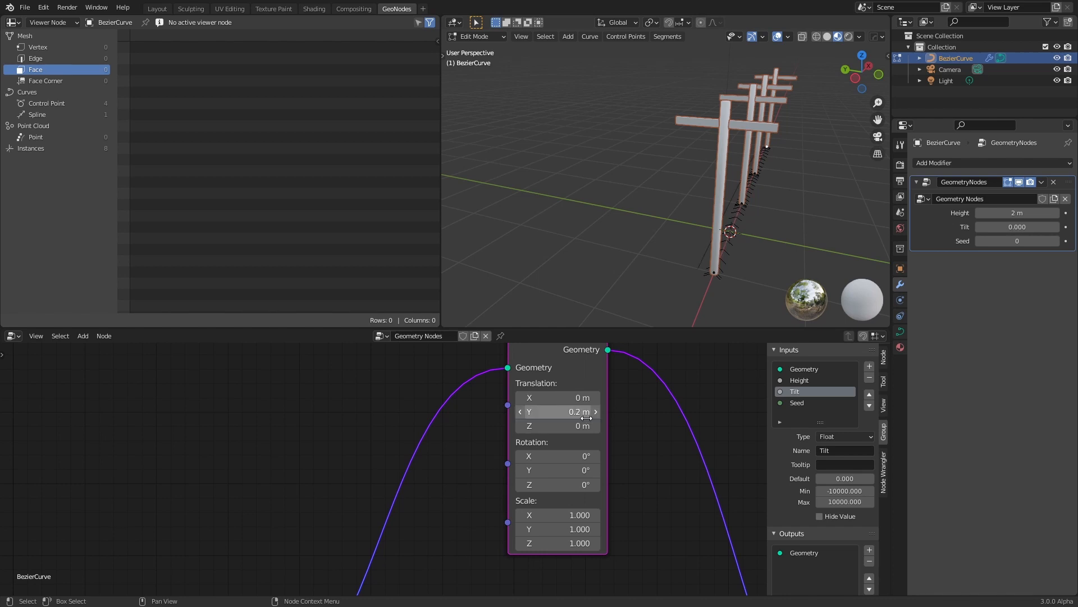
scroll(591, 425, "down", 1)
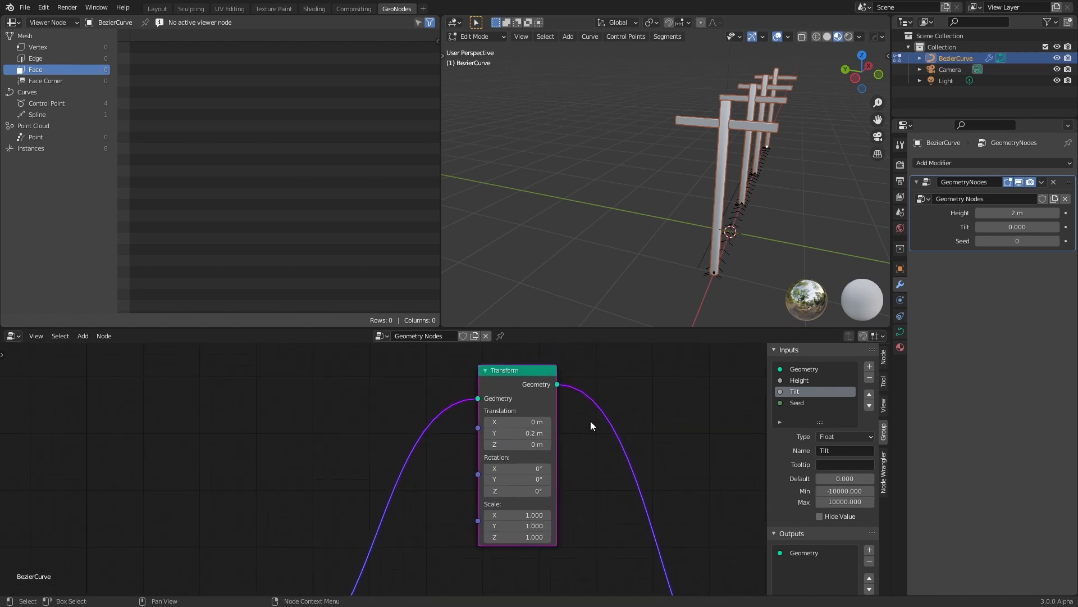
Collapse the Transform node and place a duplicate that keeps its incoming link just below it.
left_click(485, 371)
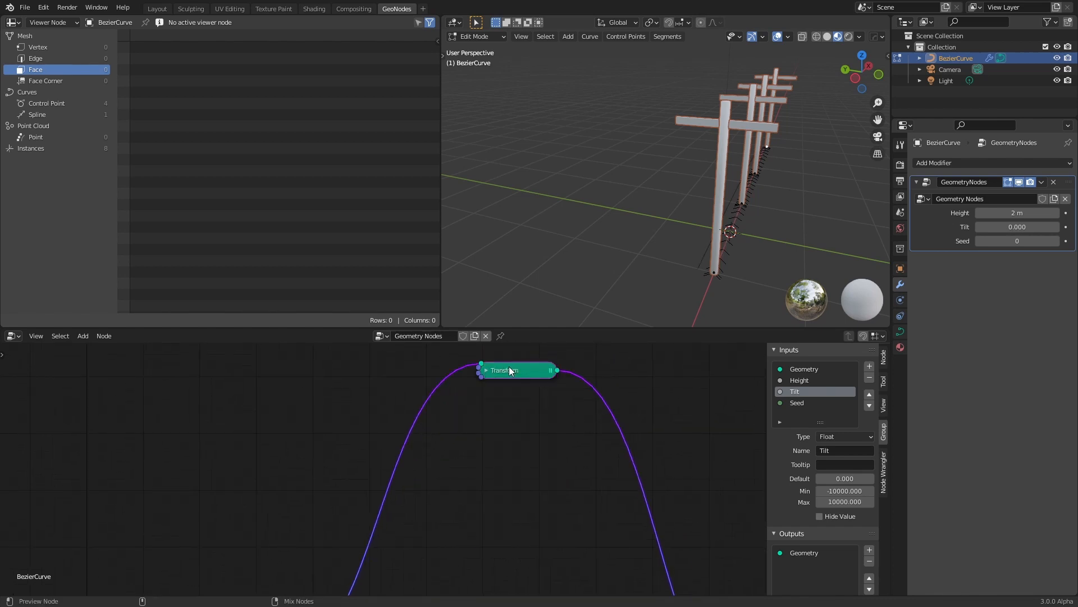
key("ctrl+shift+d")
left_click(509, 398)
scroll(487, 435, "down", 3)
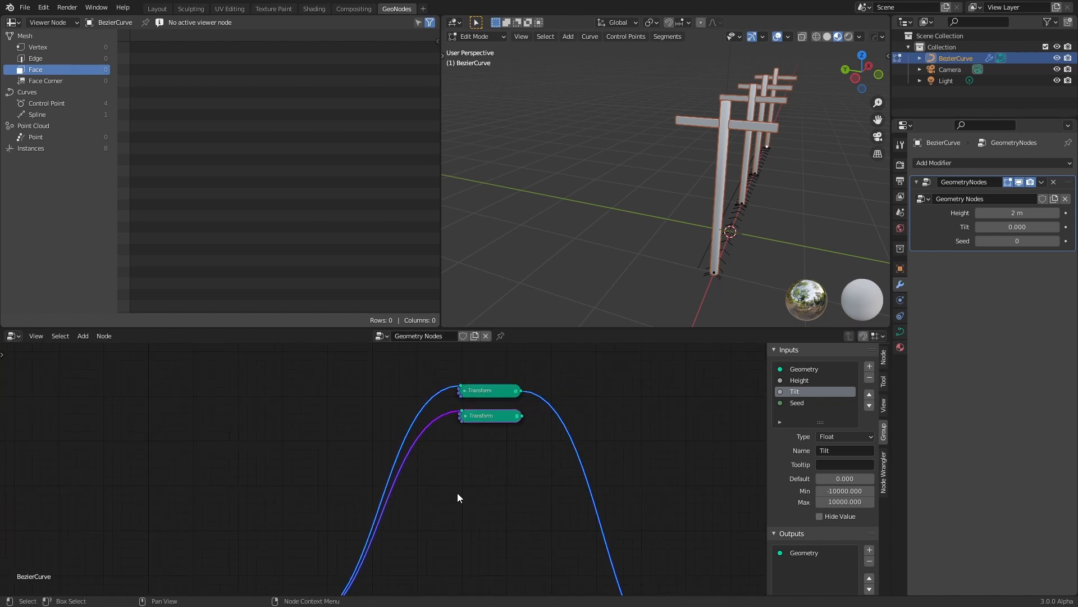
Expand the duplicated Transform node and set its Y translation to 0.4 m.
middle_click_drag(457, 494, 544, 441)
scroll(496, 467, "up", 3)
left_click(504, 469)
scroll(545, 443, "up", 2)
left_click(538, 445)
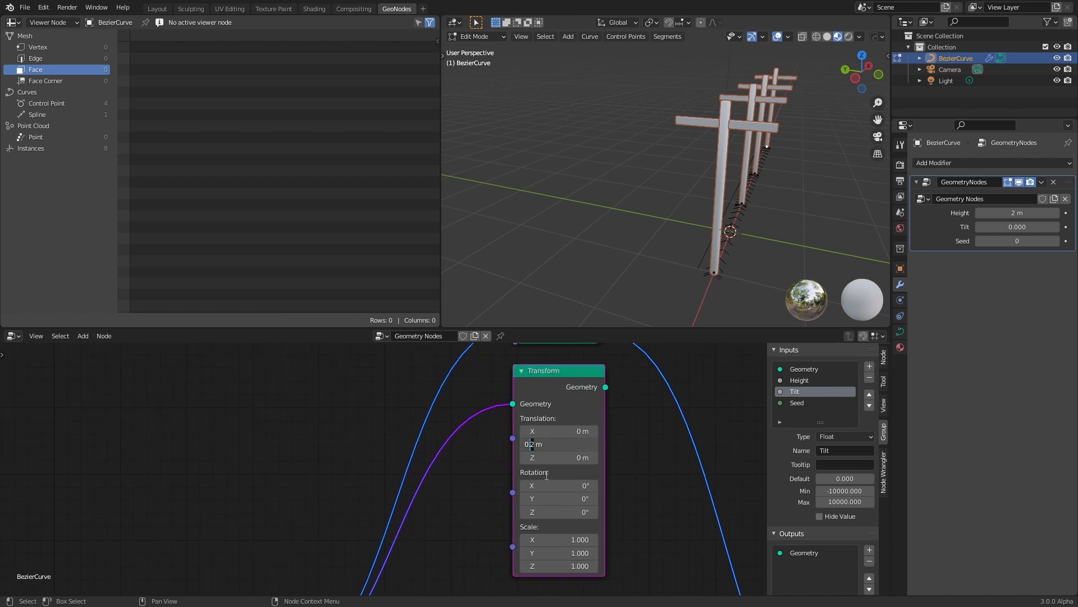
left_click(629, 448)
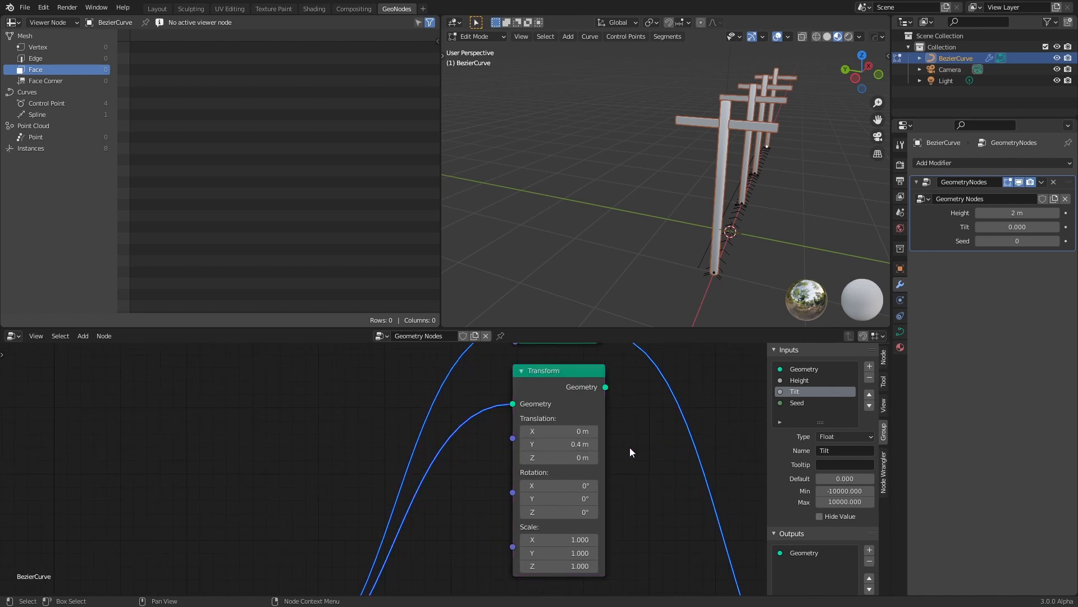
Link the second Transform node's output to the Join Geometry node and collapse the Transform node.
scroll(629, 447, "down", 7)
middle_click_drag(595, 477, 560, 402)
scroll(542, 397, "down", 3)
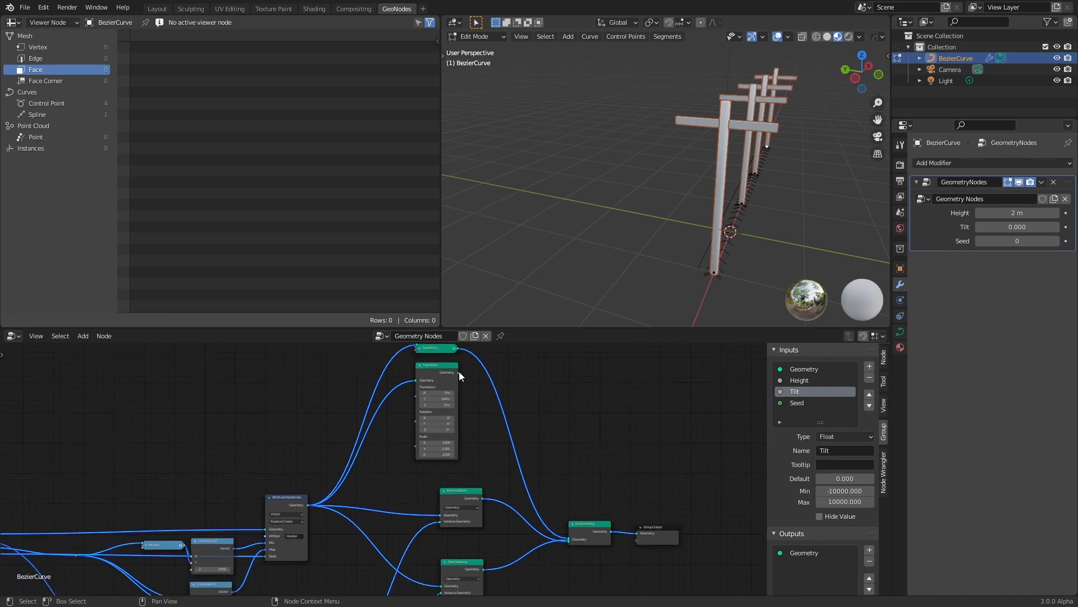
left_click_drag(458, 373, 568, 535)
middle_click_drag(532, 381, 580, 441)
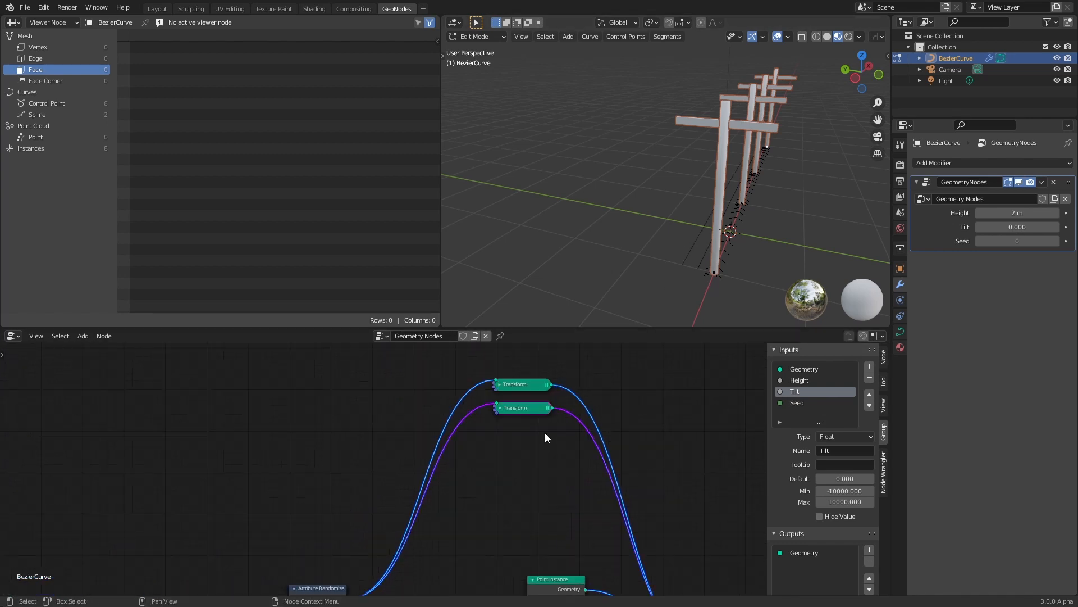
Duplicate the collapsed Transform node twice with its incoming link kept, stacking the copies below the first two.
key("ctrl+shift+d")
left_click(542, 427)
key("ctrl+shift+d")
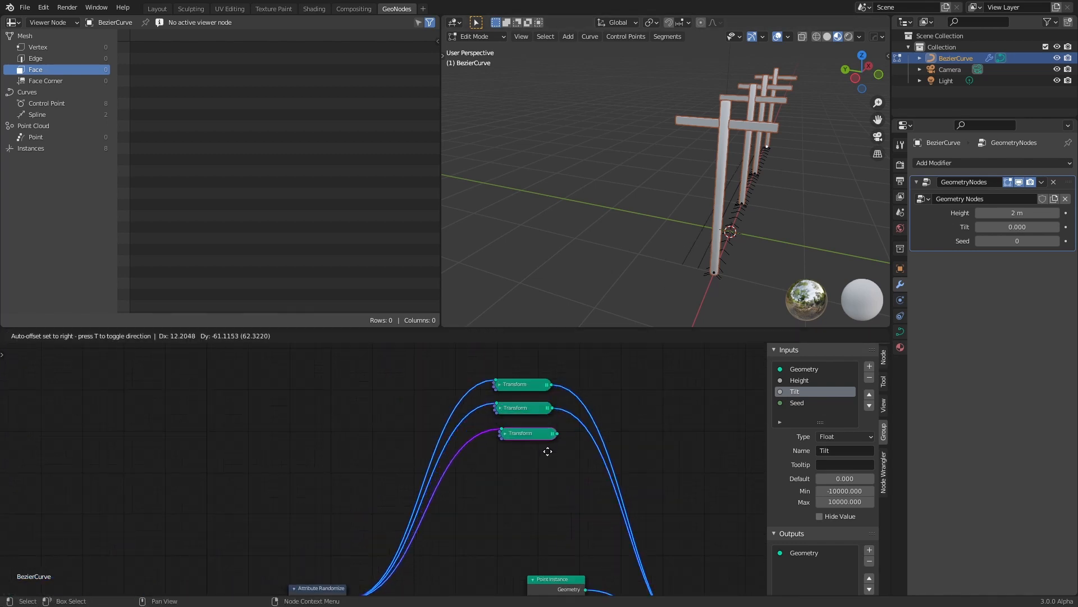
left_click(540, 447)
key("ctrl+shift+d")
left_click(529, 479)
Set the third Transform node's Y translation to -0.2 m and collapse the node again.
scroll(528, 478, "up", 3)
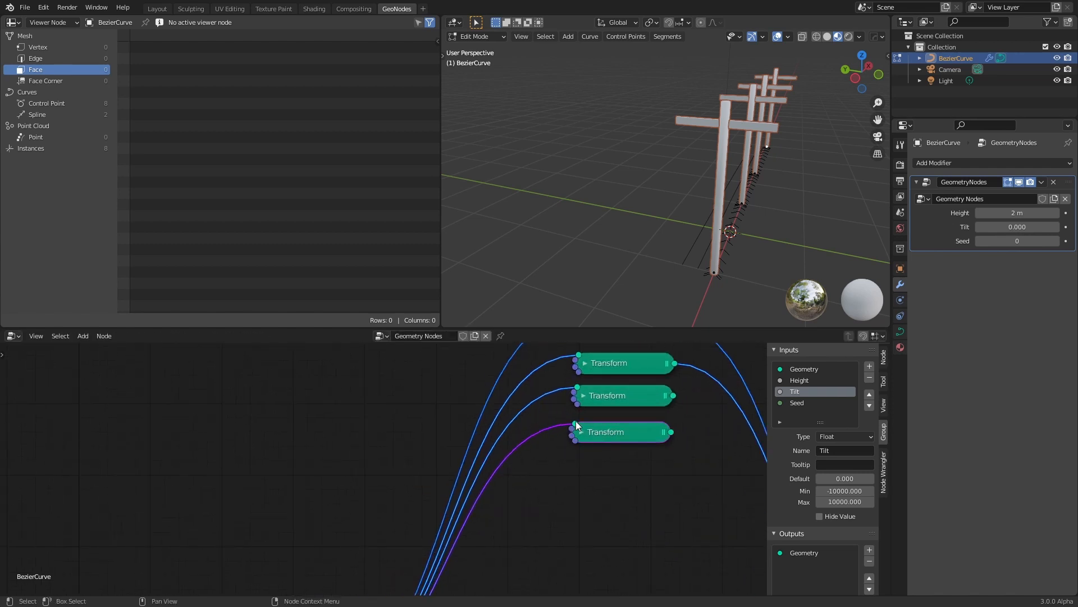
left_click(584, 393)
left_click(591, 477)
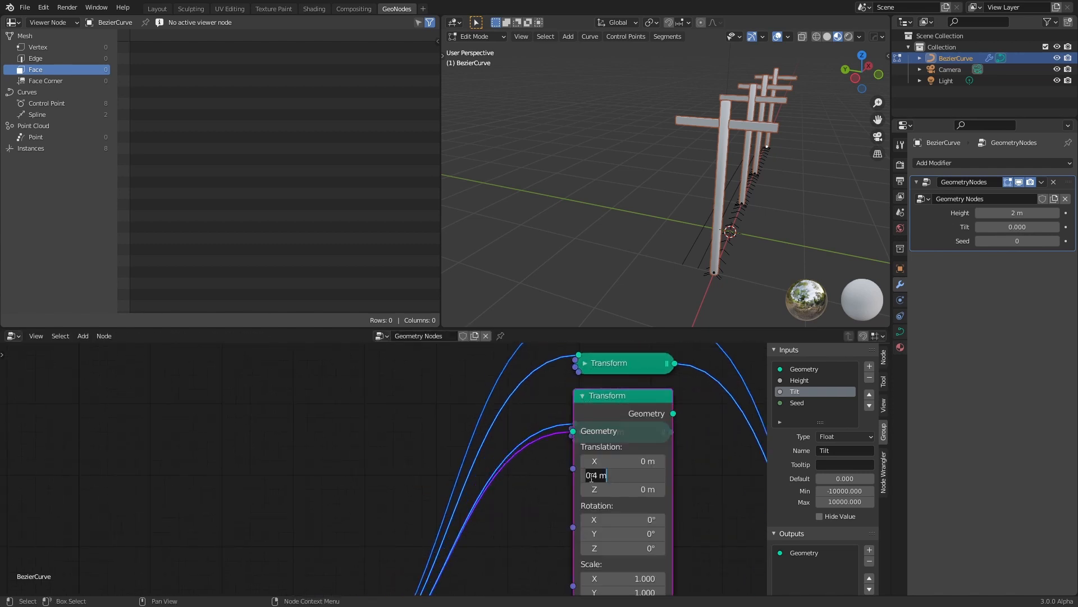
left_click_drag(586, 475, 597, 475)
type("-0.2")
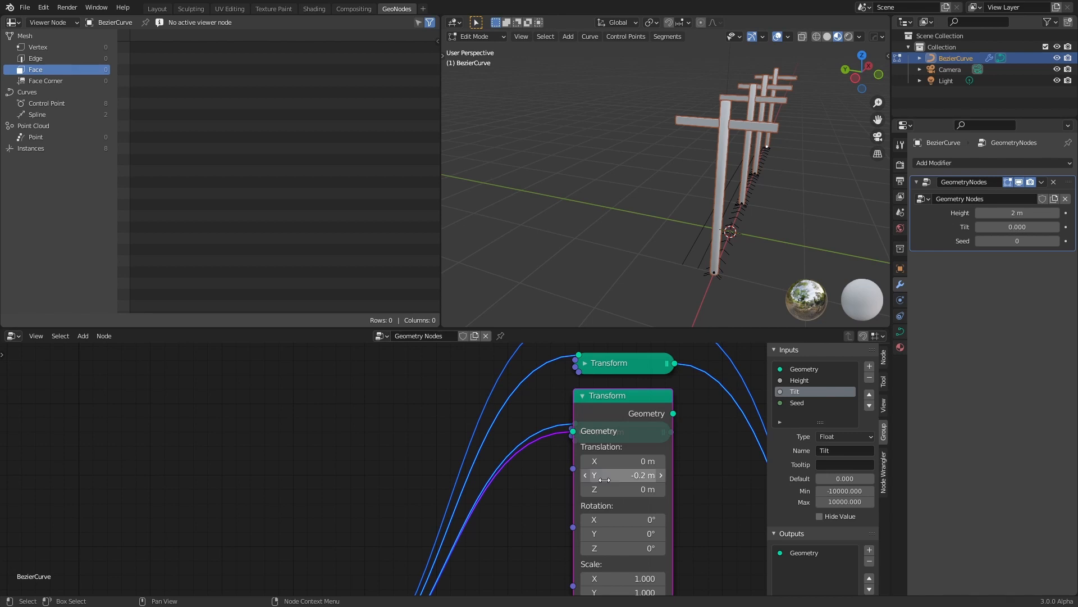
key("Return")
left_click(581, 396)
Set the fourth Transform node's Y translation to -0.4 m and collapse the node again.
left_click(581, 432)
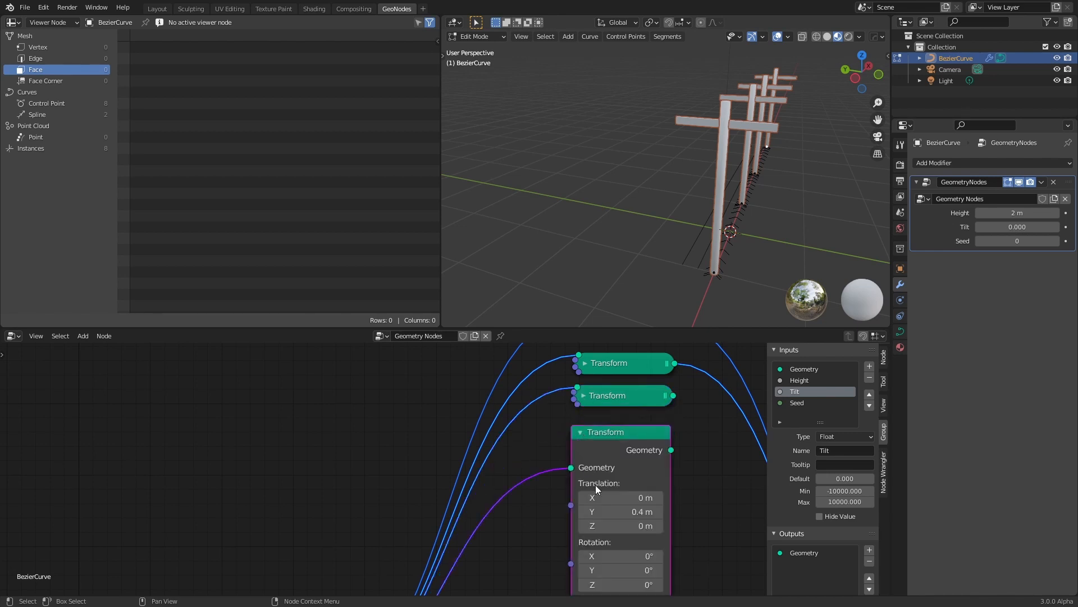
left_click(607, 511)
type("-0.4")
key("Return")
left_click(581, 431)
Insert a shared reroute on the links feeding the four Transform nodes and move it up beside them.
scroll(520, 500, "down", 4)
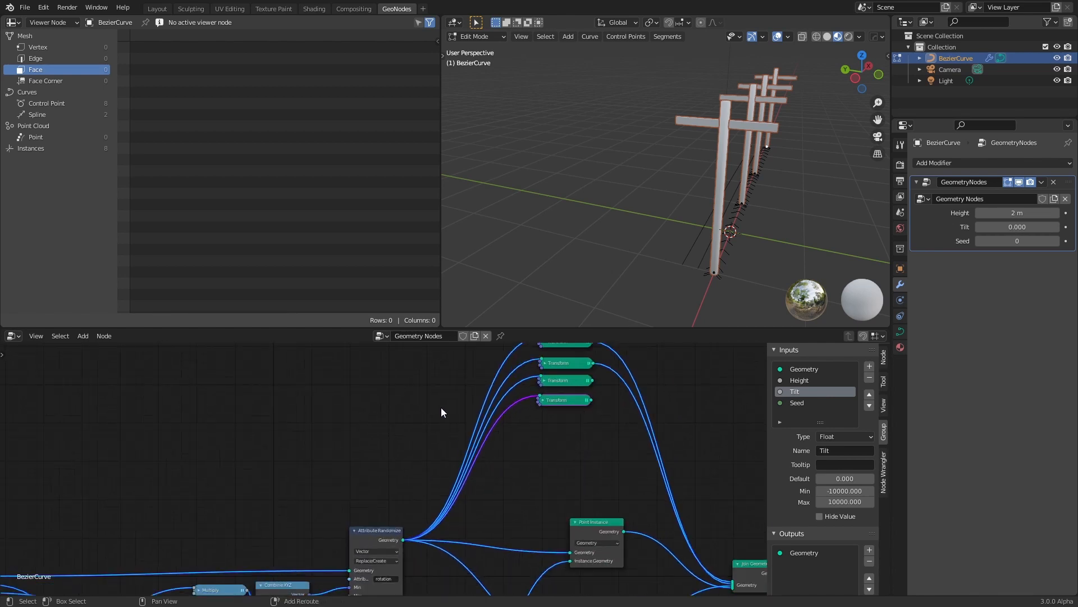
right_click_drag(442, 408, 498, 464, "shift")
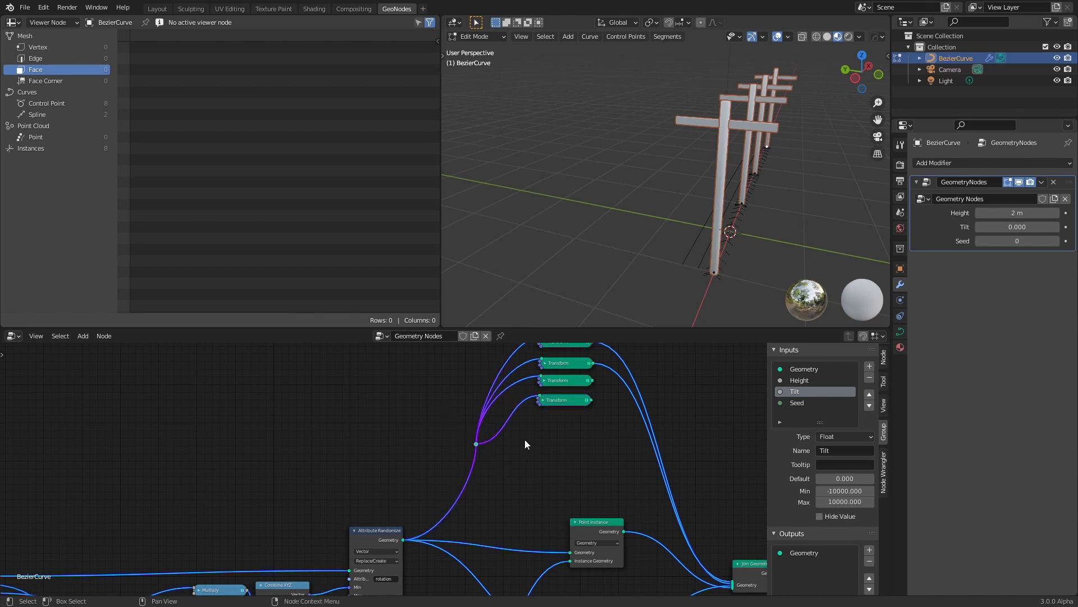
key("g")
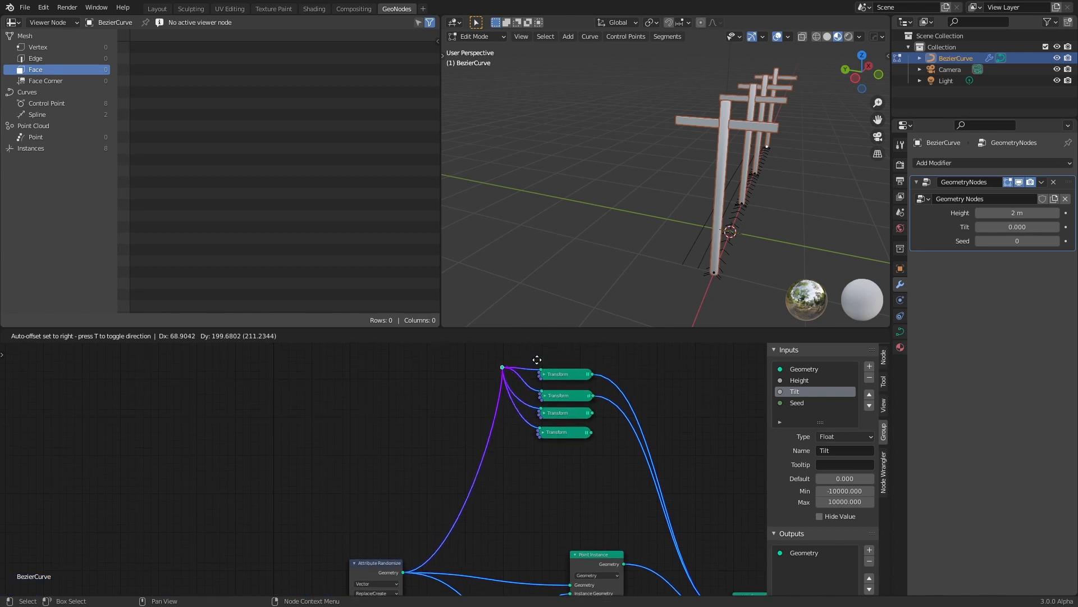
left_click(540, 399)
Connect the third and fourth Transform nodes to the Join Geometry node and inspect the offset curves along the poles.
scroll(662, 483, "down", 4)
middle_click_drag(668, 482, 519, 419)
scroll(503, 442, "up", 2)
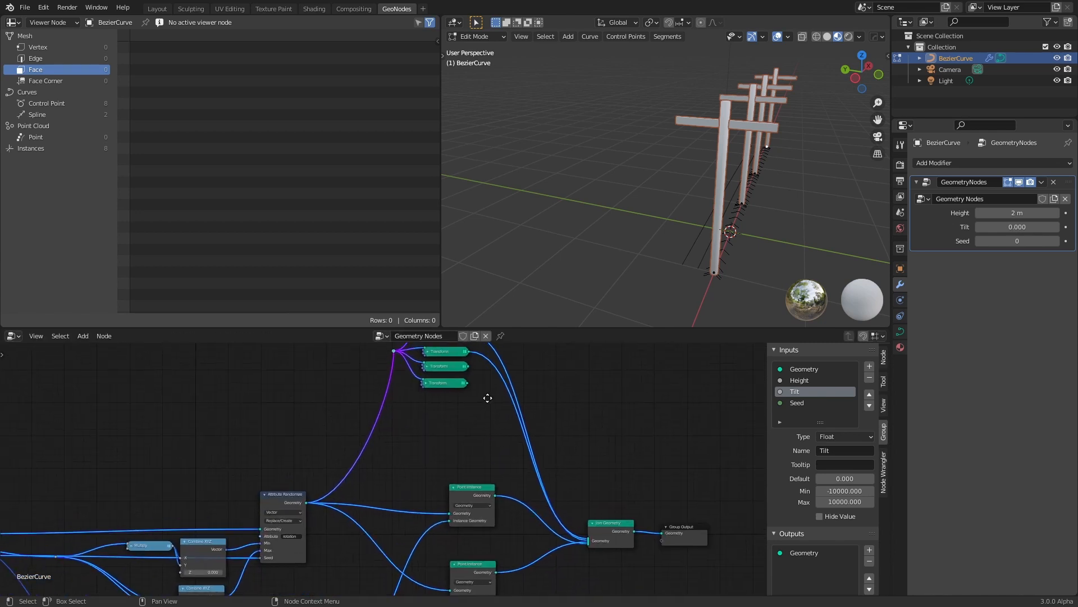
right_click_drag(454, 369, 605, 528, "alt")
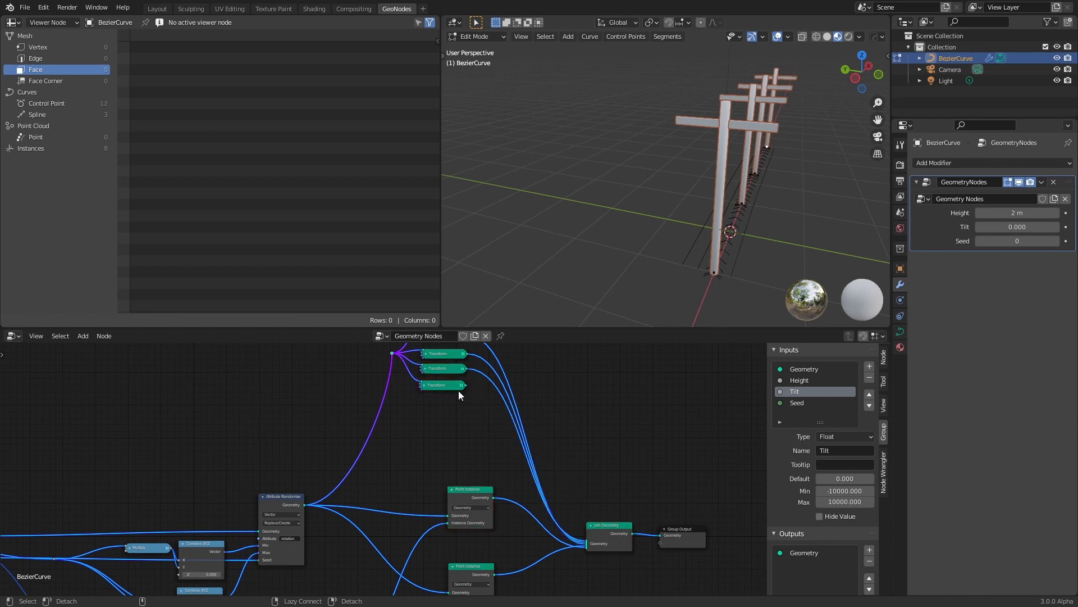
right_click_drag(454, 386, 614, 552, "alt")
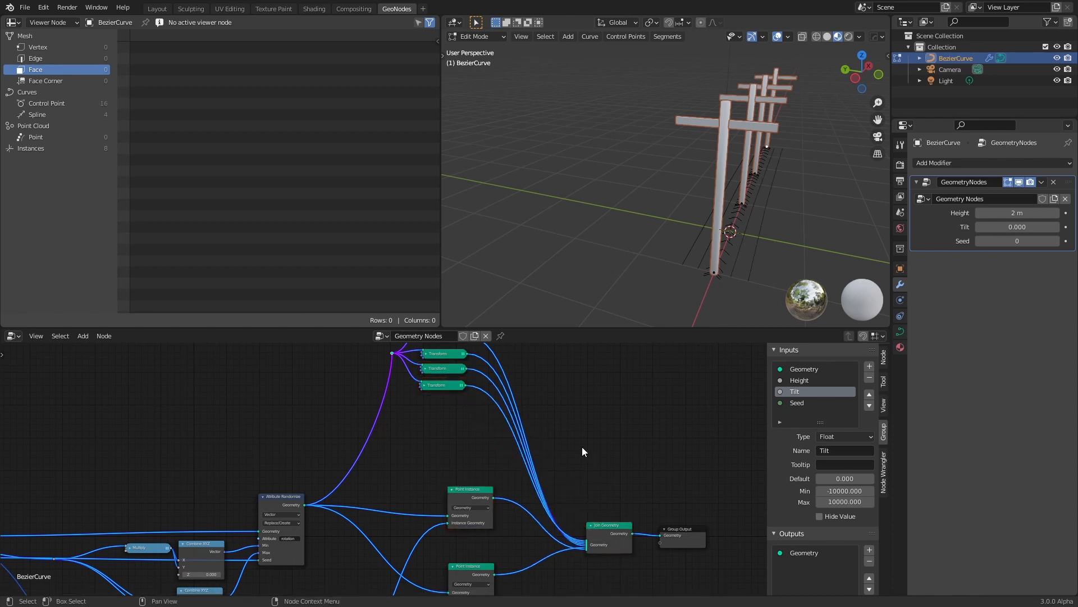
middle_click_drag(584, 444, 579, 464)
middle_click_drag(663, 264, 692, 240)
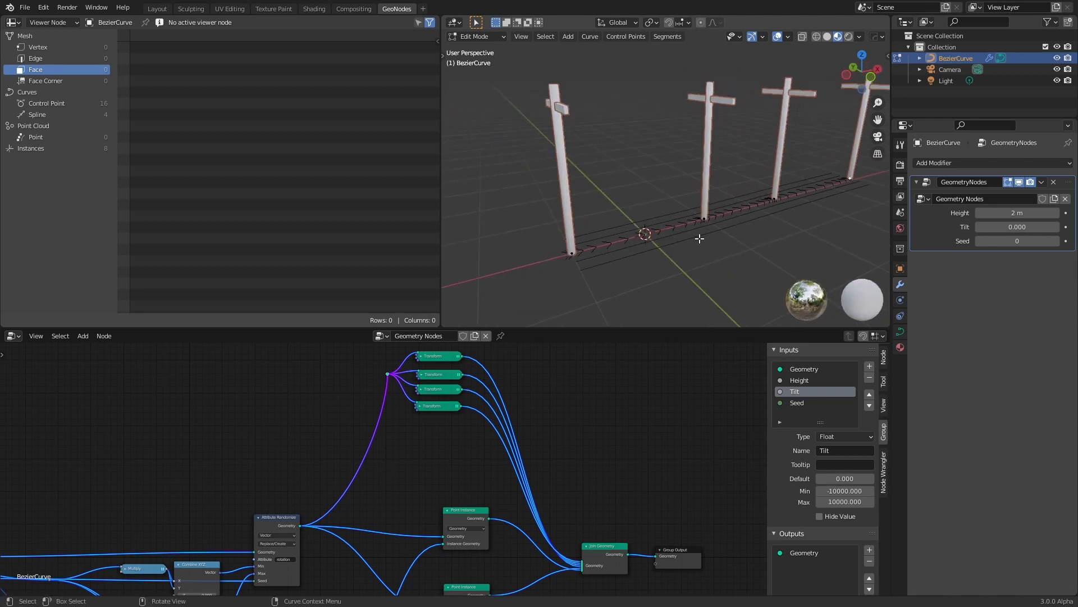
Cut the four Transform nodes' links to the existing Join Geometry node and add a separate Join Geometry node beside them.
middle_click_drag(533, 487, 615, 514)
right_click_drag(648, 458, 656, 454, "ctrl")
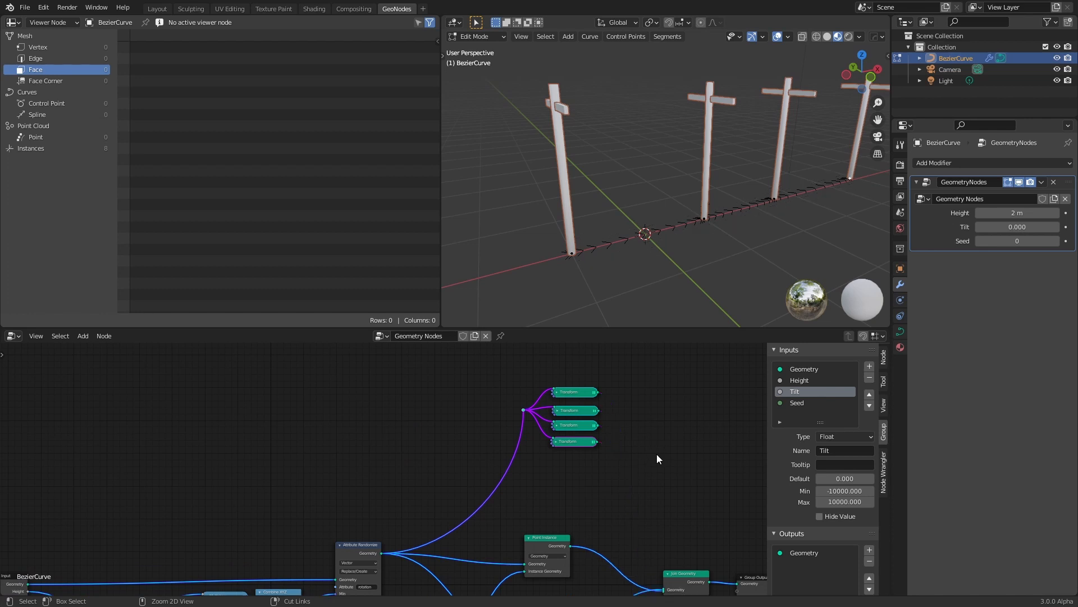
middle_click_drag(640, 395, 491, 405)
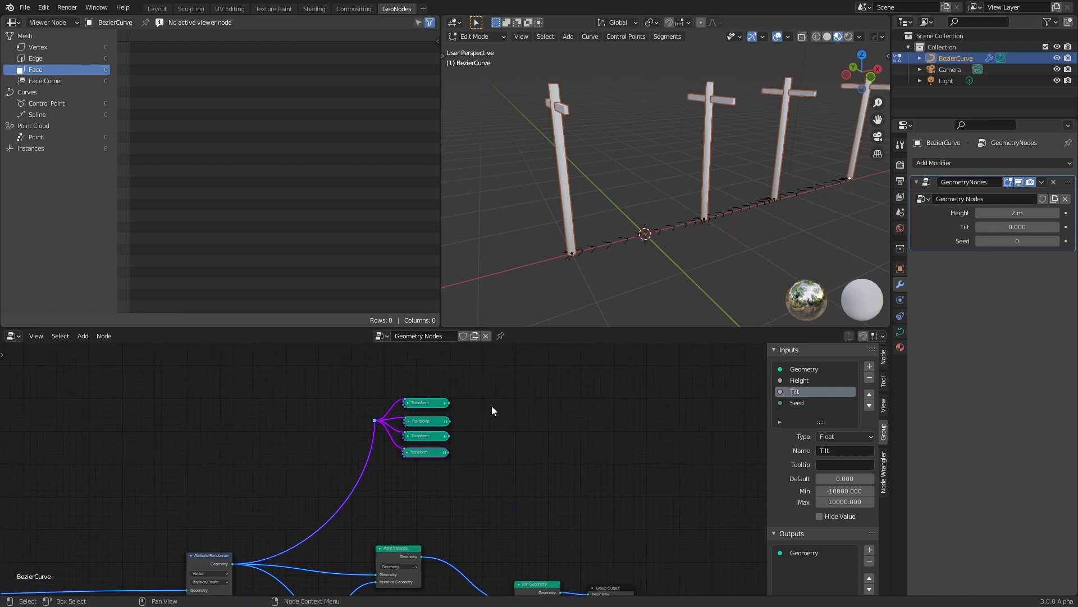
key("shift+a")
left_click(514, 394)
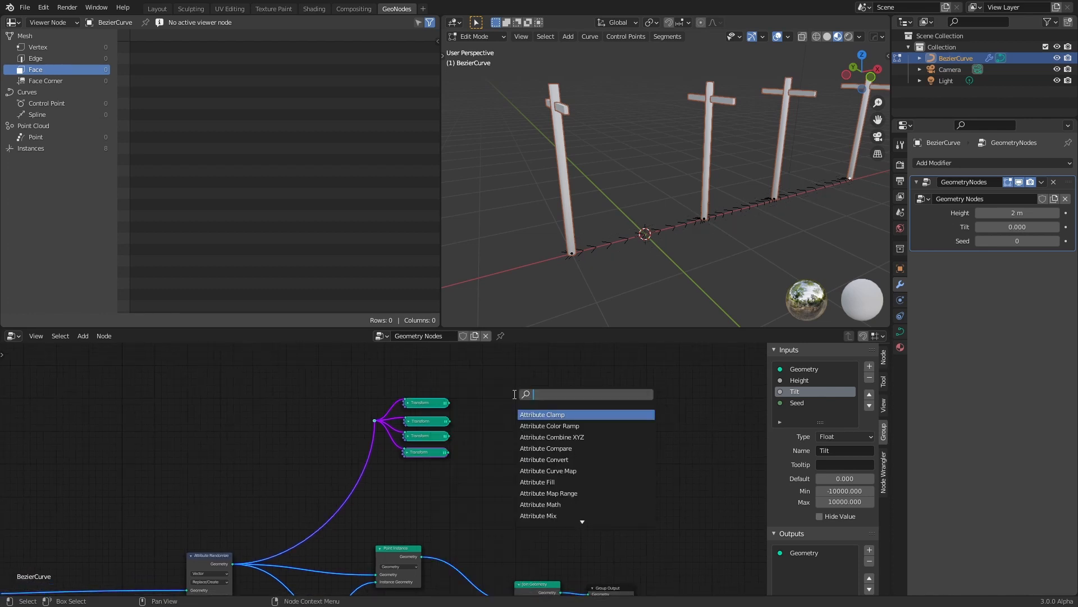
type("join")
left_click(536, 415)
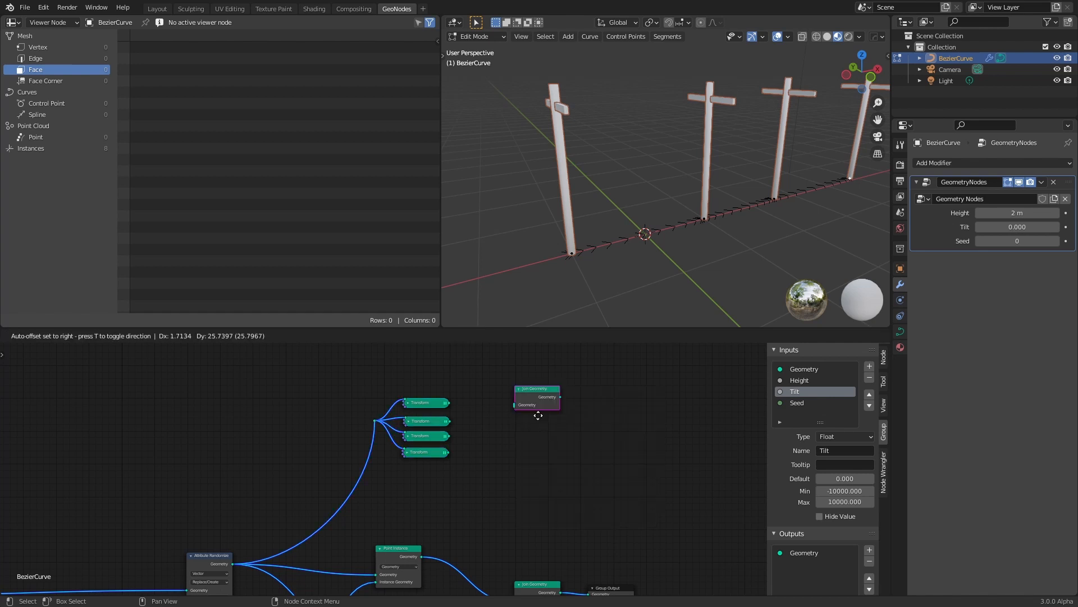
left_click(489, 425)
Connect all four Transform nodes to the new Join Geometry node and centre that node vertically beside them.
scroll(489, 425, "up", 4)
right_click_drag(471, 381, 551, 373, "alt")
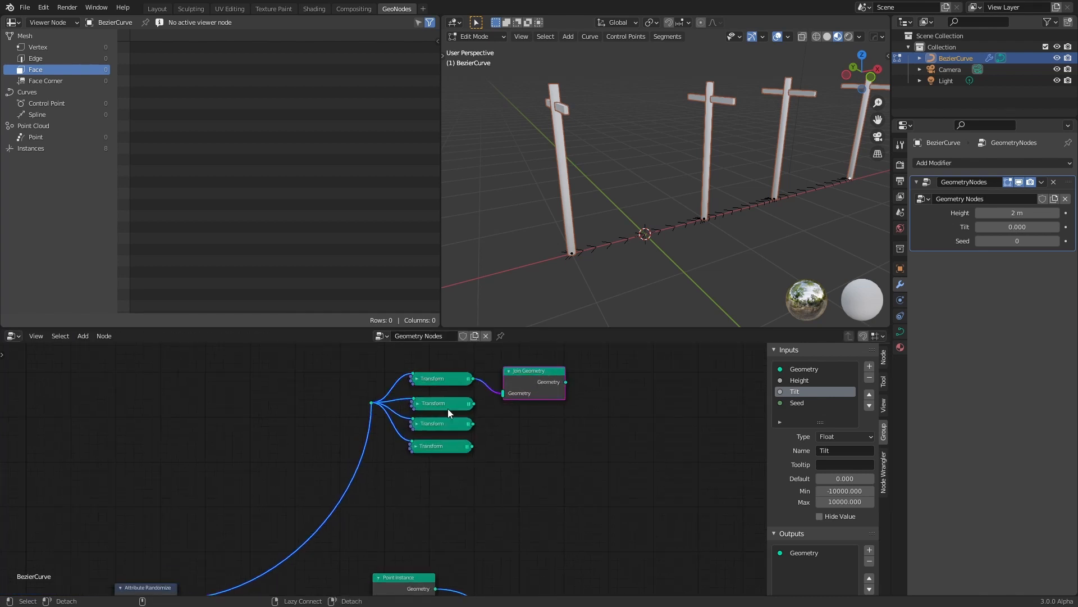
right_click_drag(471, 424, 543, 379, "alt")
right_click_drag(453, 443, 532, 380, "alt")
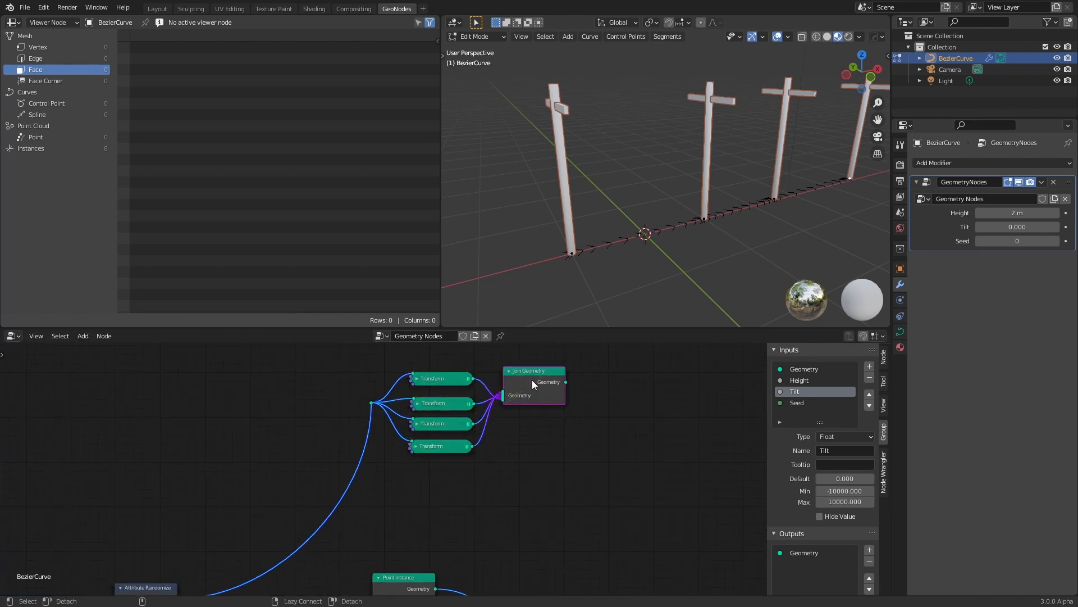
left_click_drag(528, 379, 528, 400)
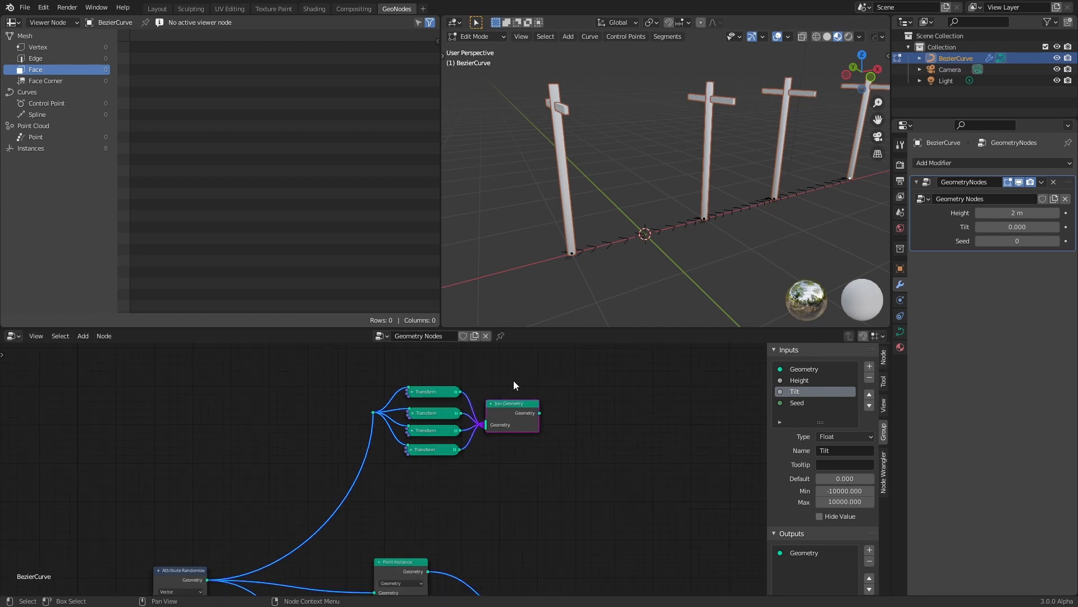
scroll(514, 380, "down", 2)
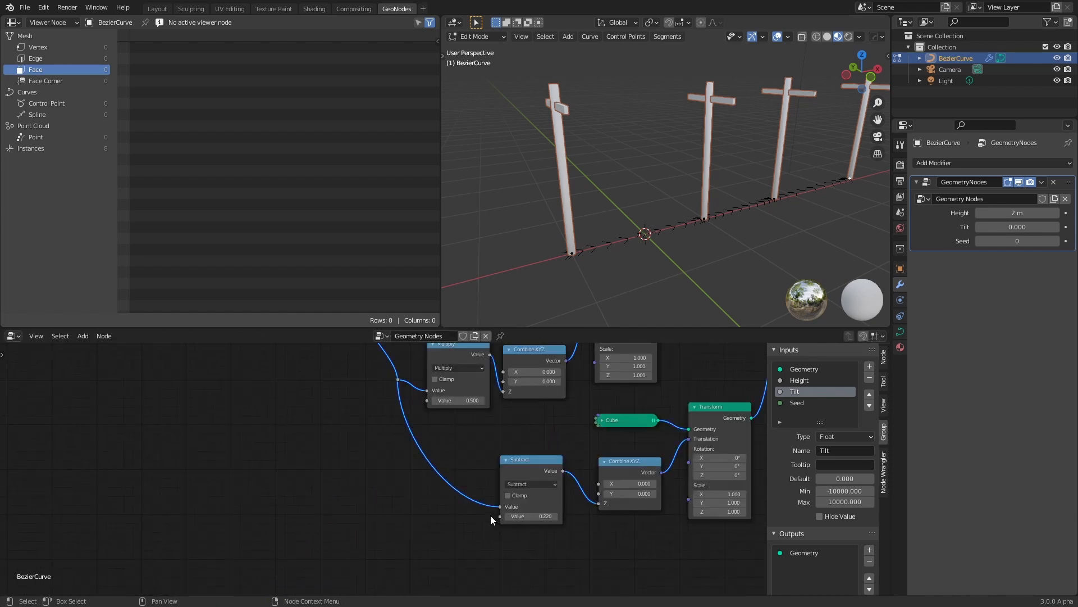
Set the crossarm Subtract node's second value to 0.310 and expose it as a new group input.
left_click_drag(533, 516, 562, 516, "shift")
scroll(329, 497, "down", 2)
middle_click_drag(329, 496, 516, 518)
scroll(516, 518, "down", 3)
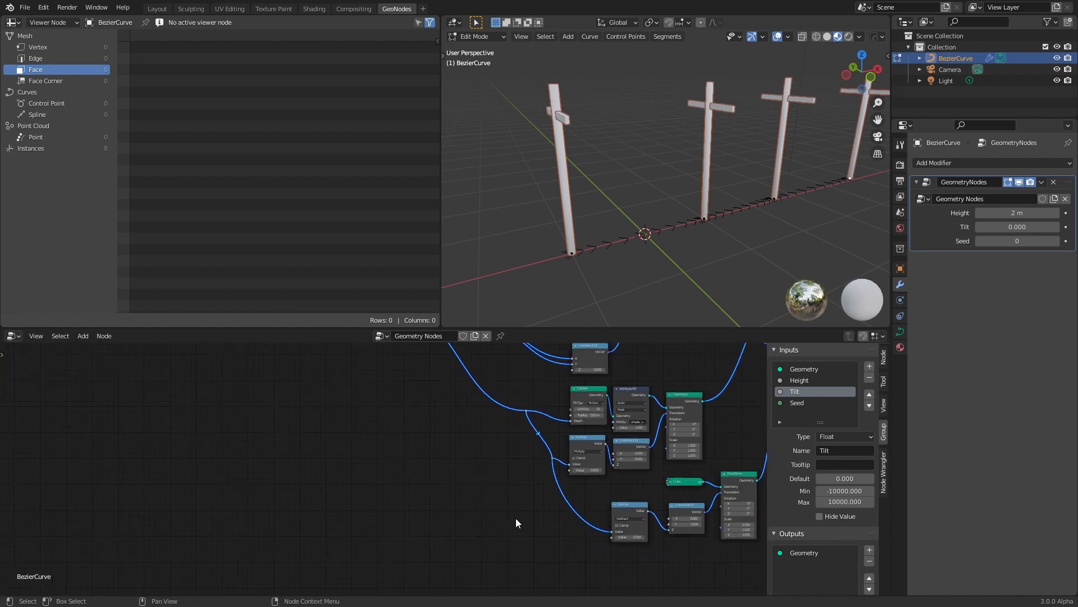
middle_click_drag(456, 418, 465, 476)
middle_click_drag(559, 552, 561, 510)
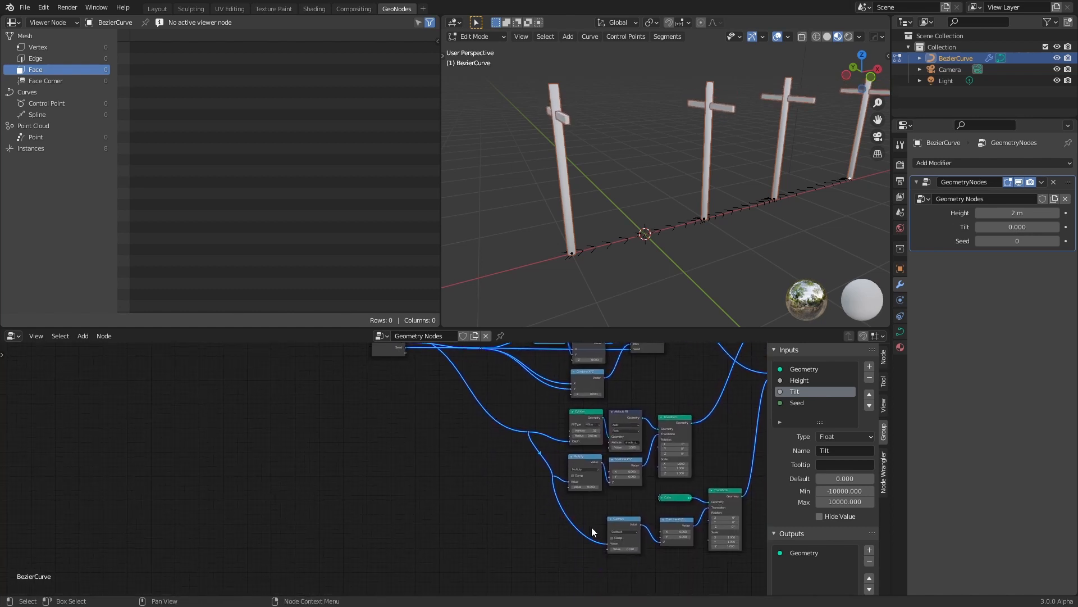
left_click_drag(608, 548, 404, 393)
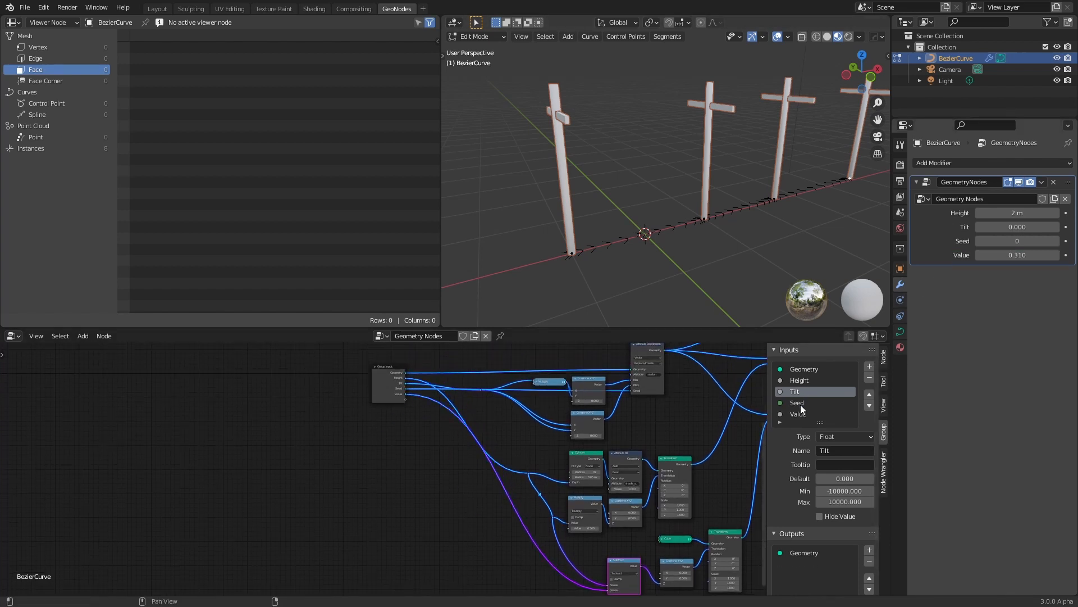
Rename the new group input as T point and set it to 0.240 in the modifier.
left_click(811, 416)
scroll(811, 418, "down", 1)
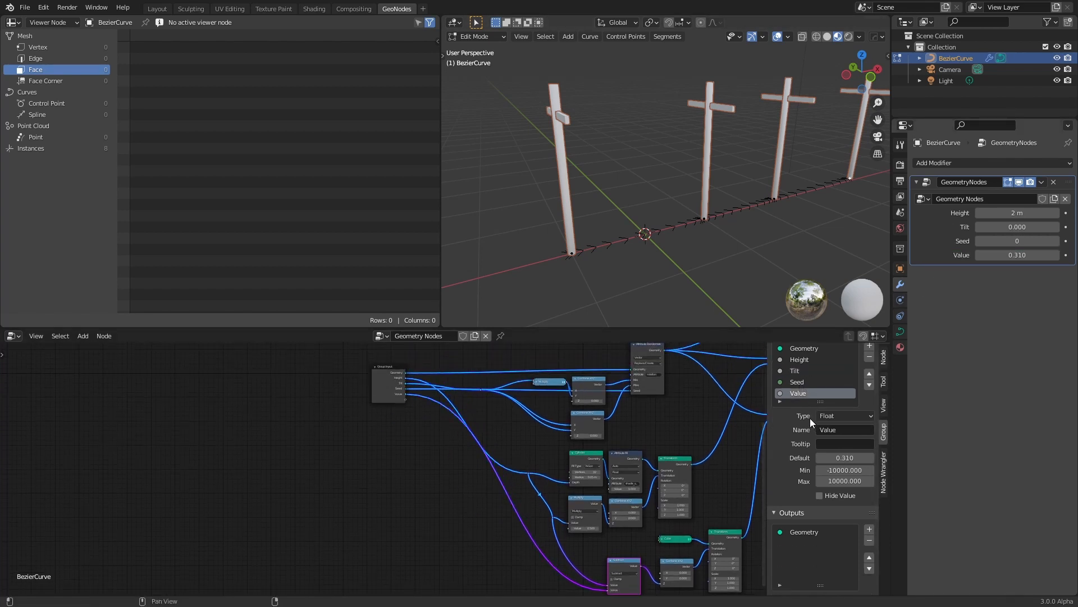
left_click(848, 429)
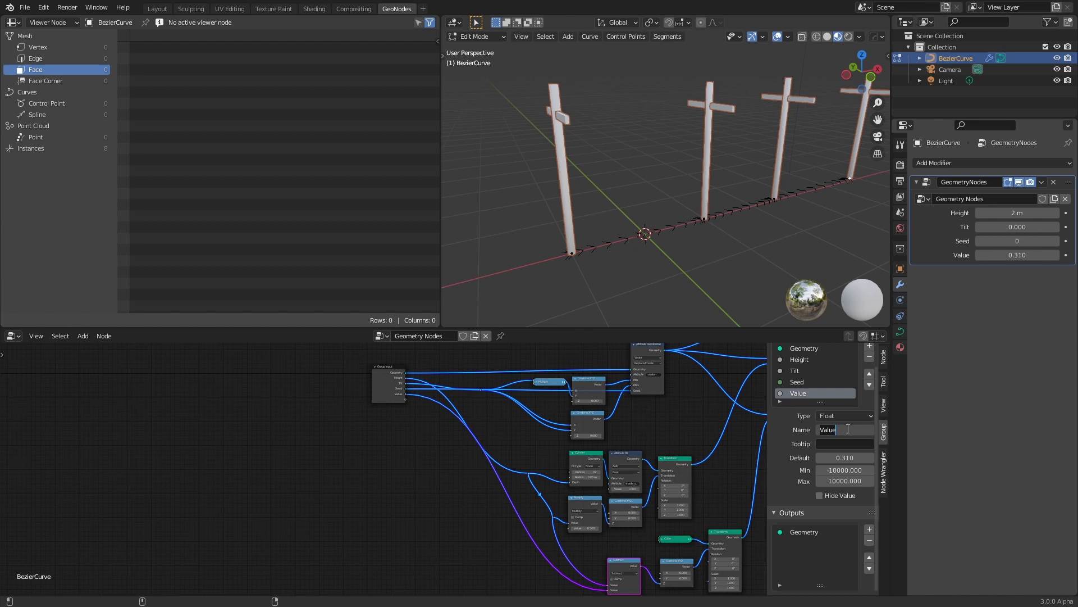
type("T point")
key("Return")
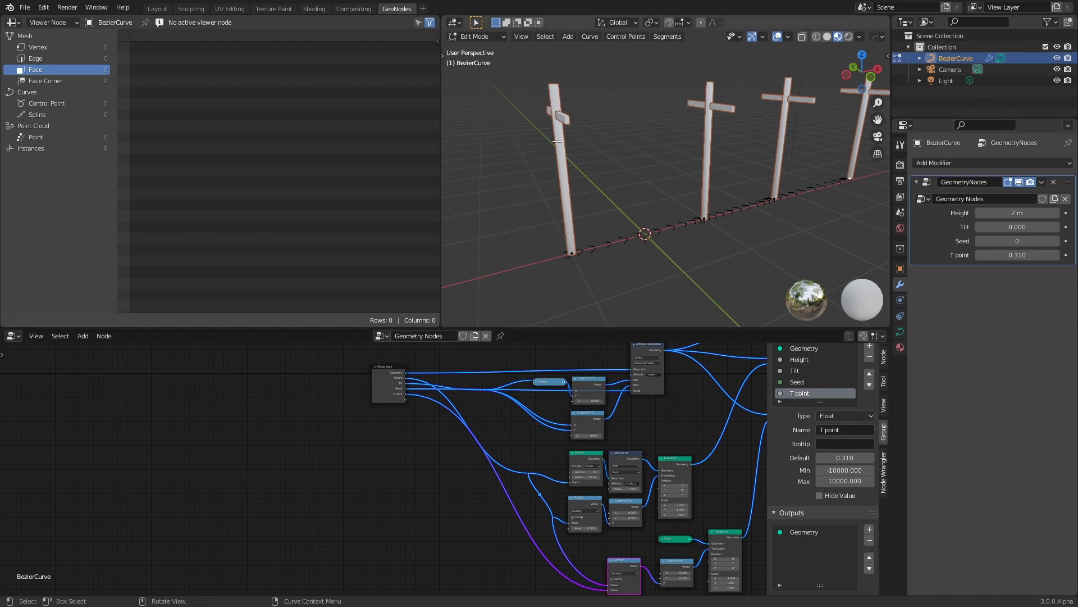
left_click_drag(1018, 255, 1000, 255)
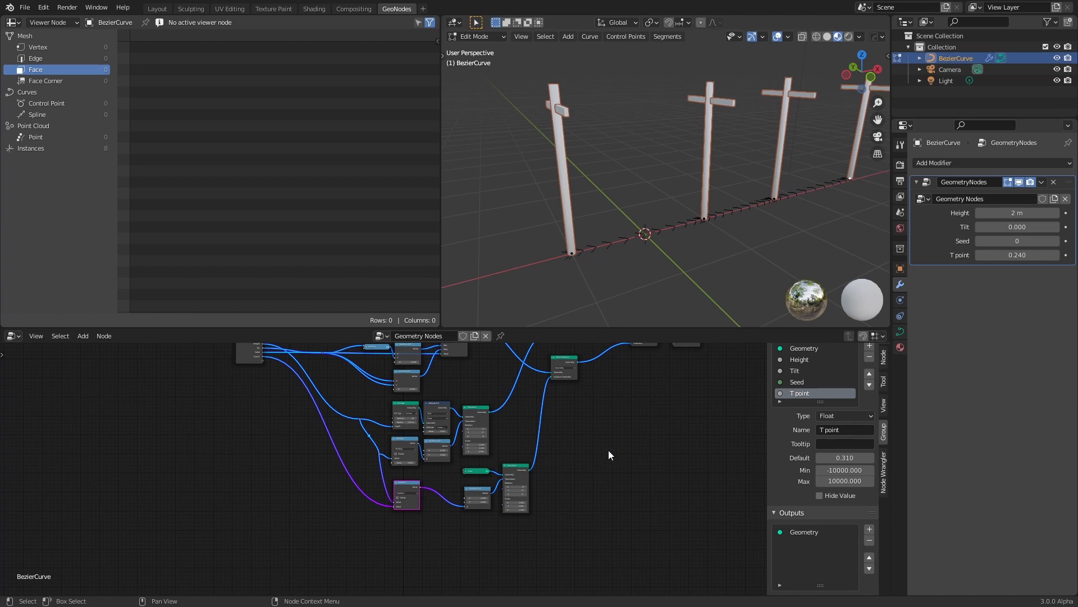
Add an Attribute Vector Math node beside the four Transforms' Join Geometry node and feed the joined geometry into it.
scroll(611, 455, "up", 3)
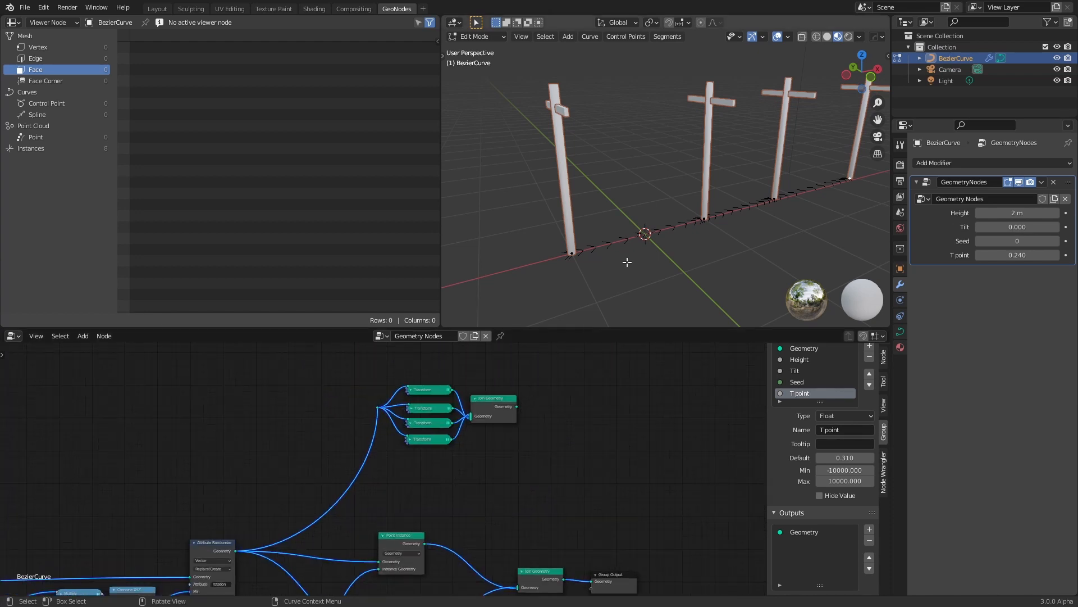
middle_click_drag(628, 258, 632, 260)
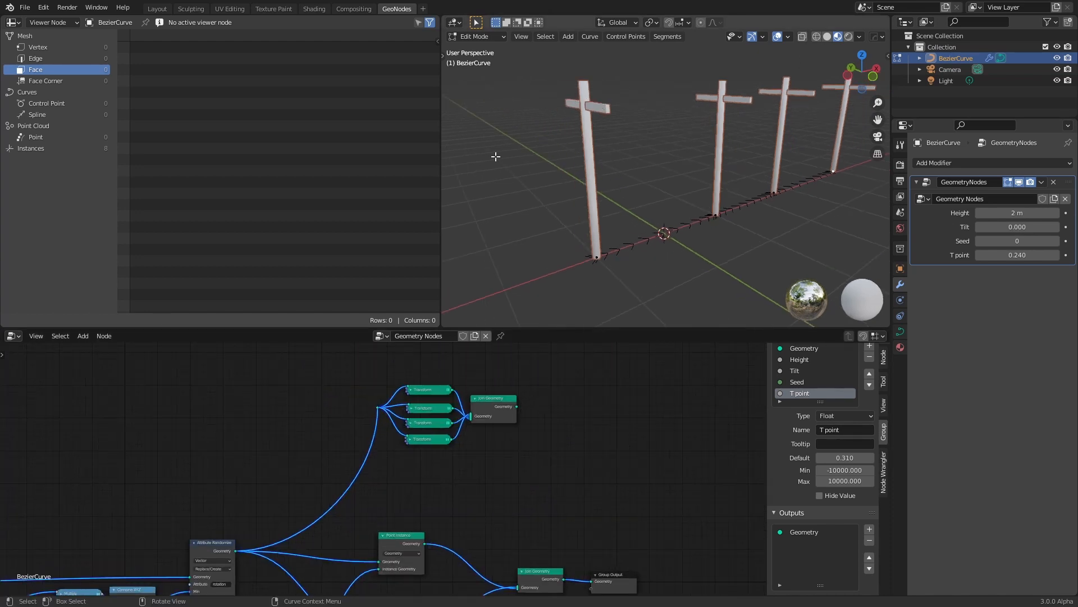
middle_click_drag(590, 398, 495, 436)
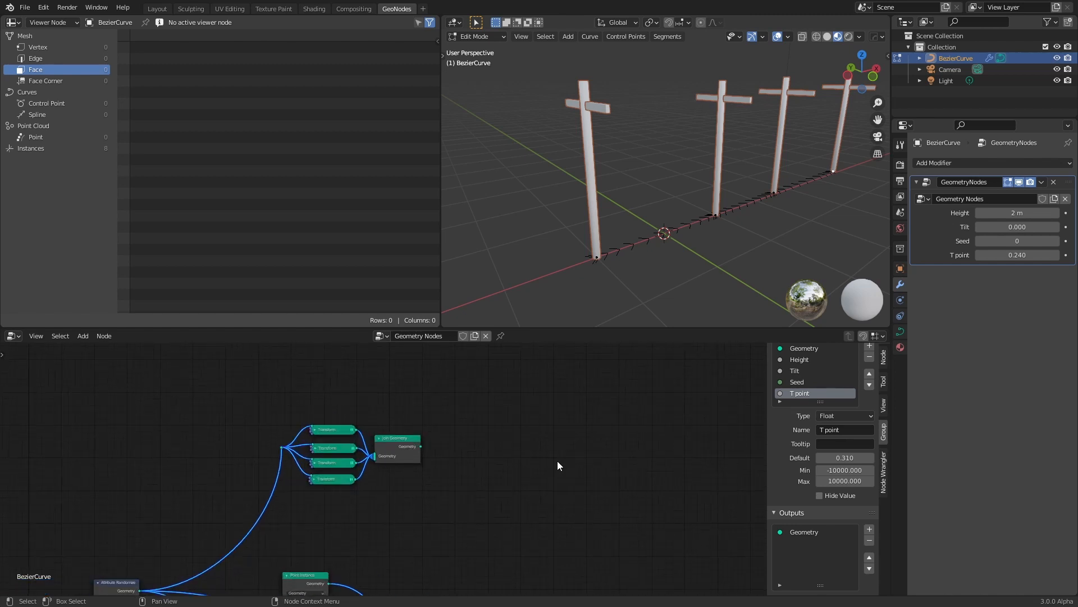
scroll(557, 465, "up", 2)
key("shift+a")
left_click(489, 398)
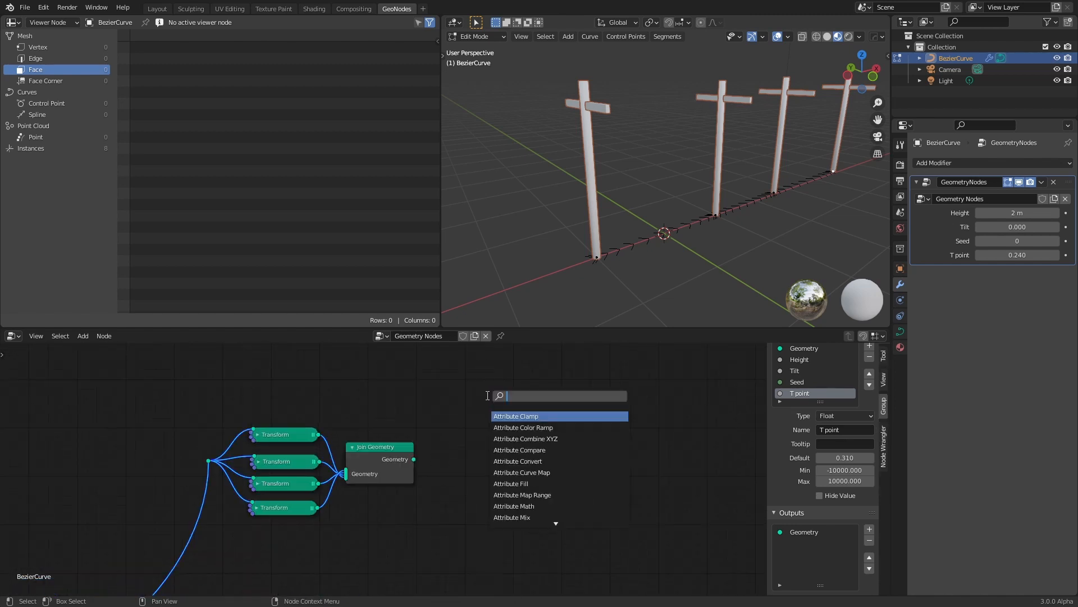
type("v")
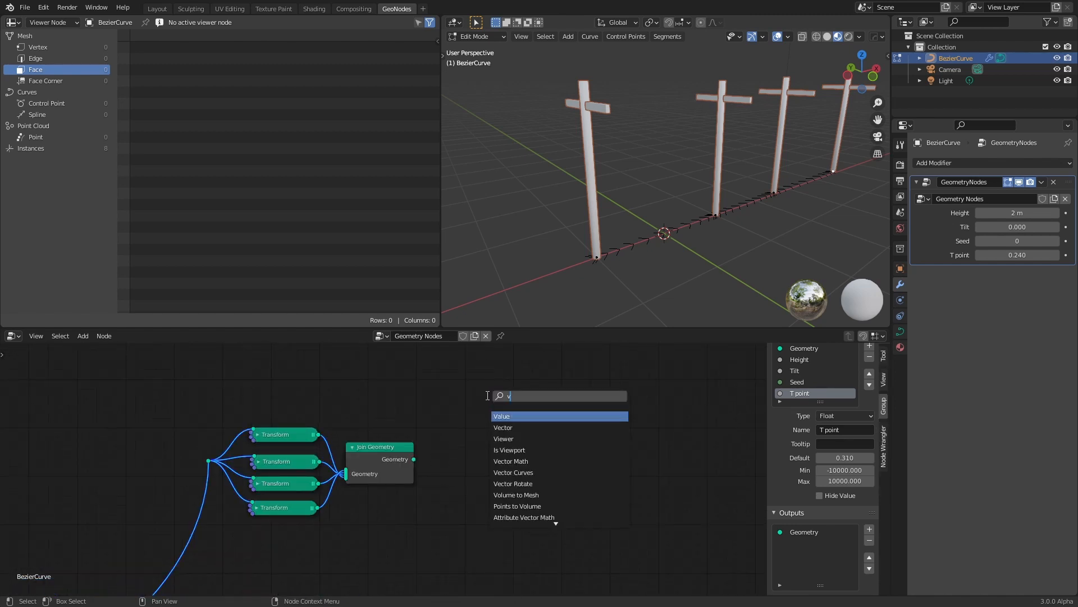
type("ec")
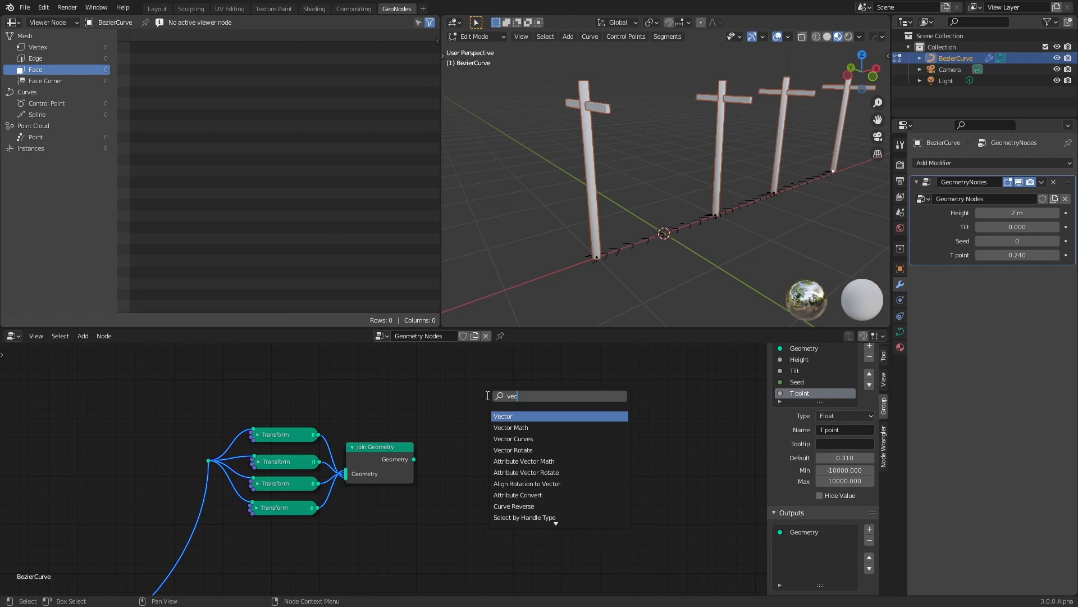
left_click(560, 462)
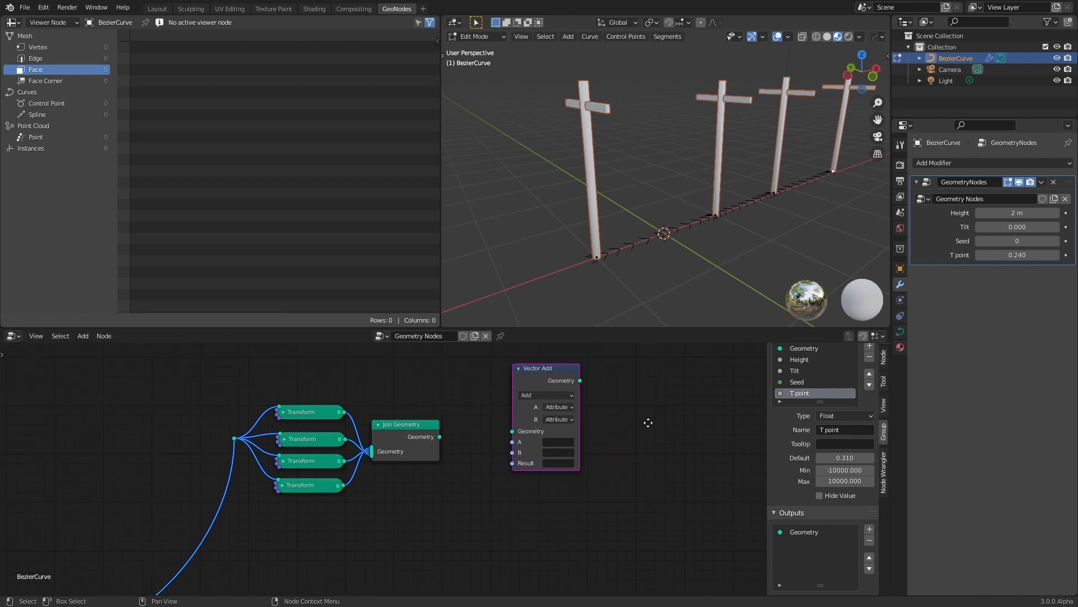
left_click(512, 416)
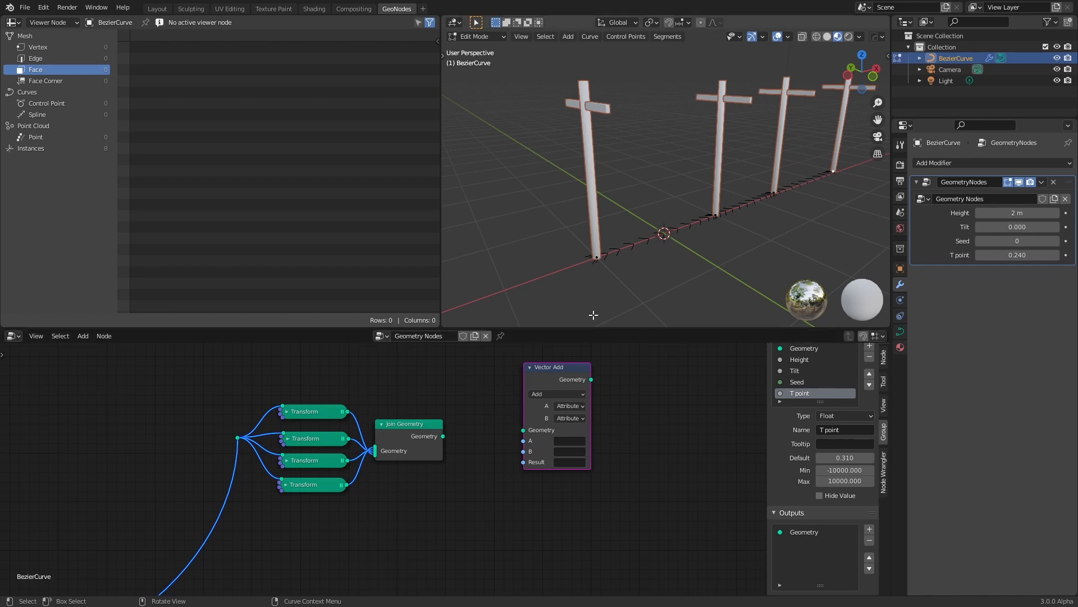
scroll(526, 435, "up", 1)
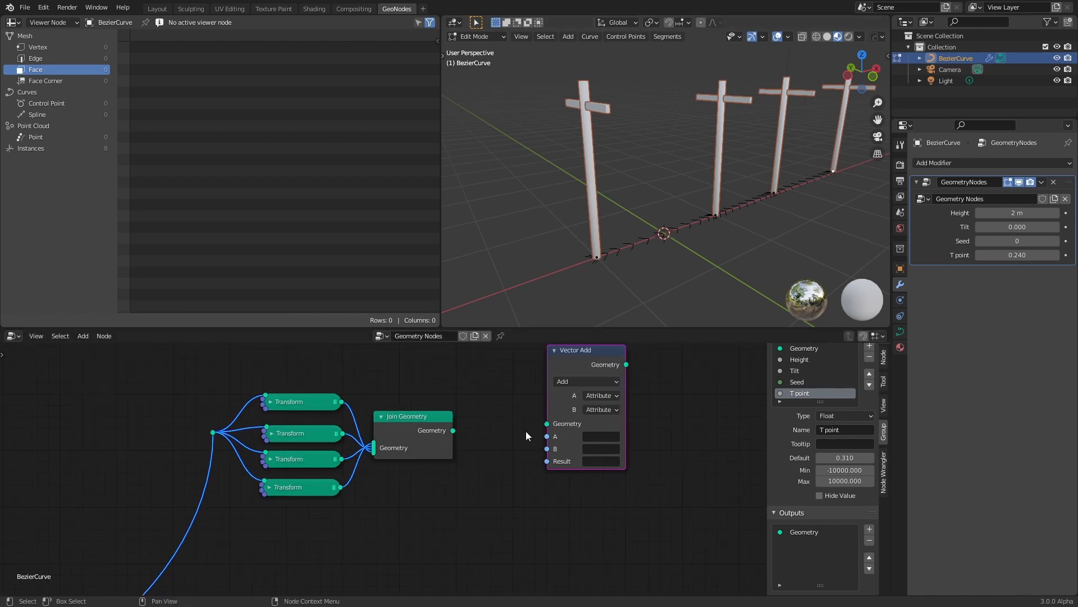
left_click_drag(453, 430, 548, 408)
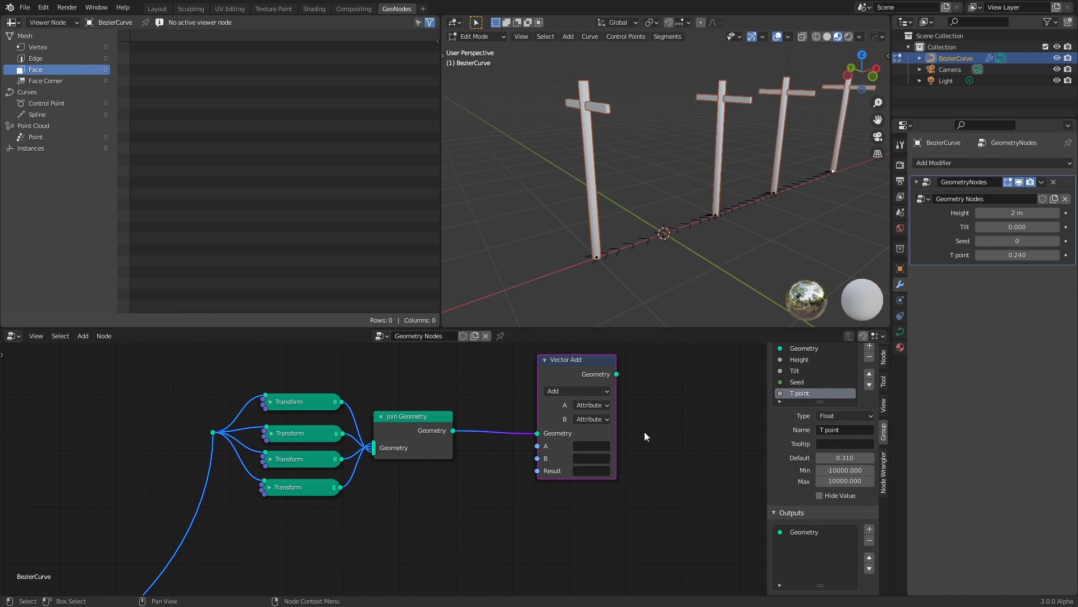
Set the Vector Add node's A attribute to position and its B type to Vector.
middle_click_drag(584, 441, 520, 435)
left_click(529, 440)
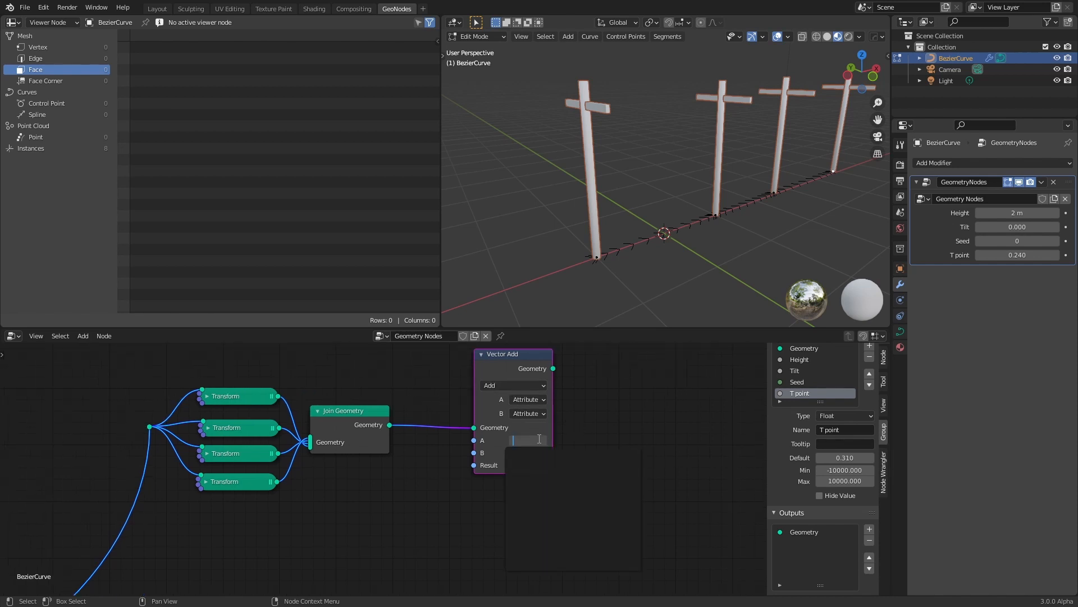
key("Return")
left_click(528, 414)
left_click(524, 438)
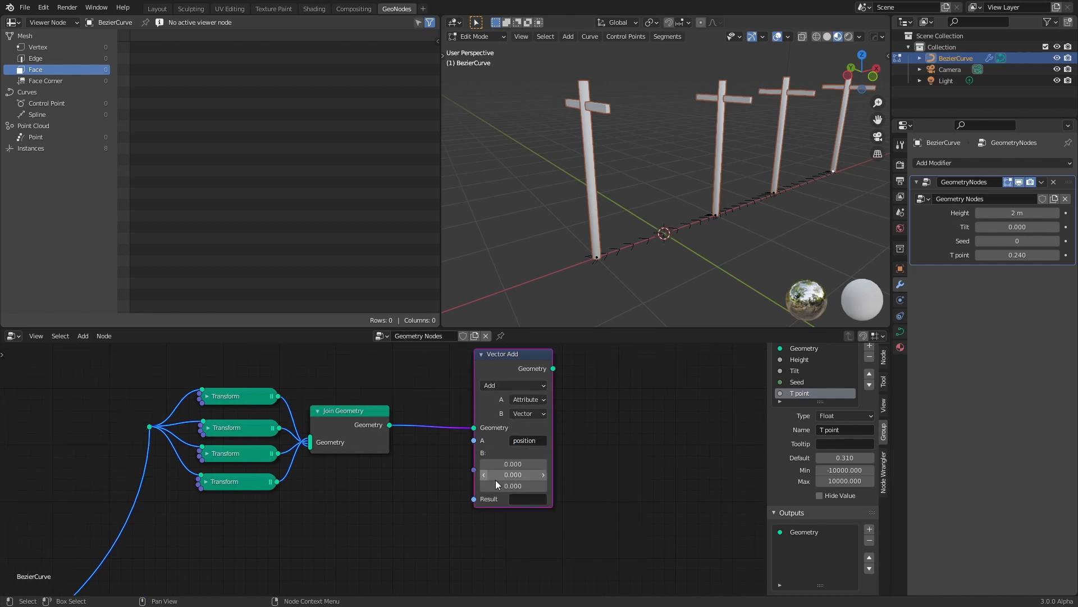
Reposition the Combine XYZ node that follows the Subtract node so it sits beneath the crossarm's Cube node.
scroll(426, 480, "down", 5)
scroll(456, 443, "down", 9)
middle_click_drag(396, 476, 482, 374)
scroll(416, 475, "down", 3)
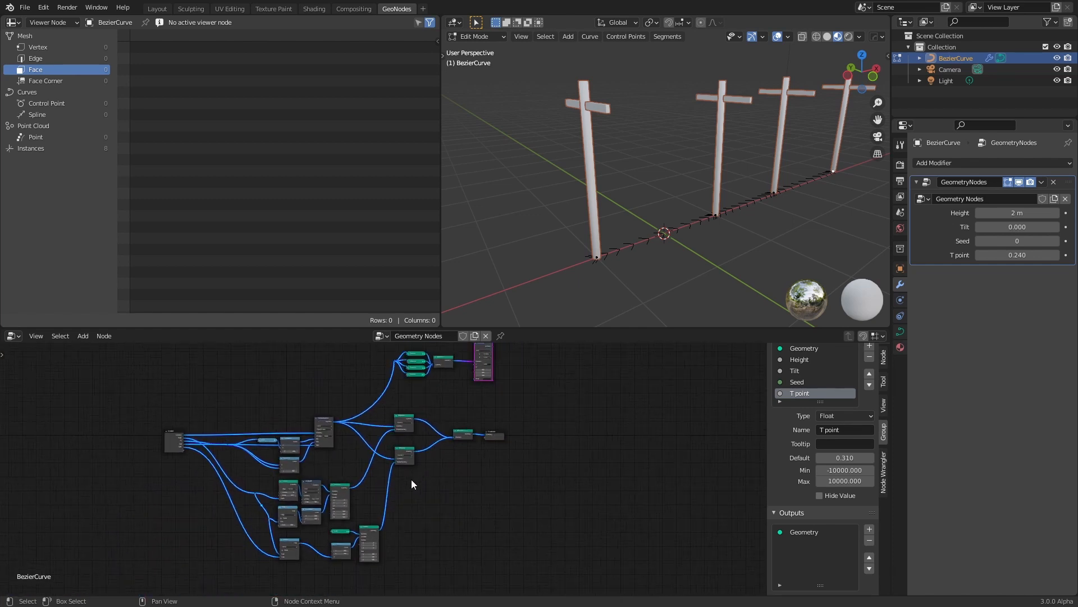
middle_click_drag(395, 486, 519, 420)
scroll(456, 472, "up", 14)
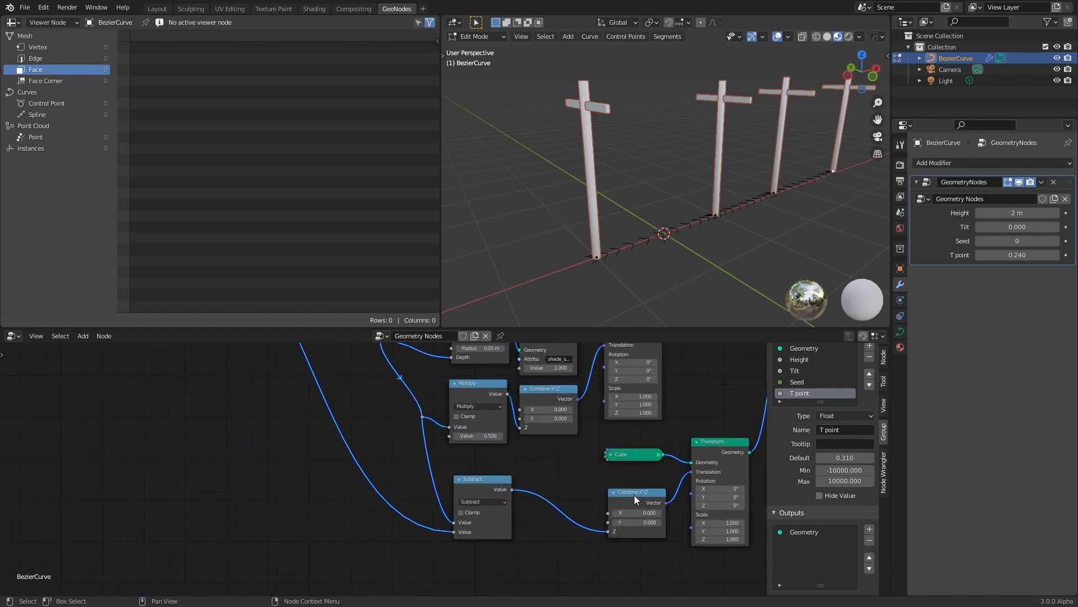
left_click_drag(635, 494, 555, 488)
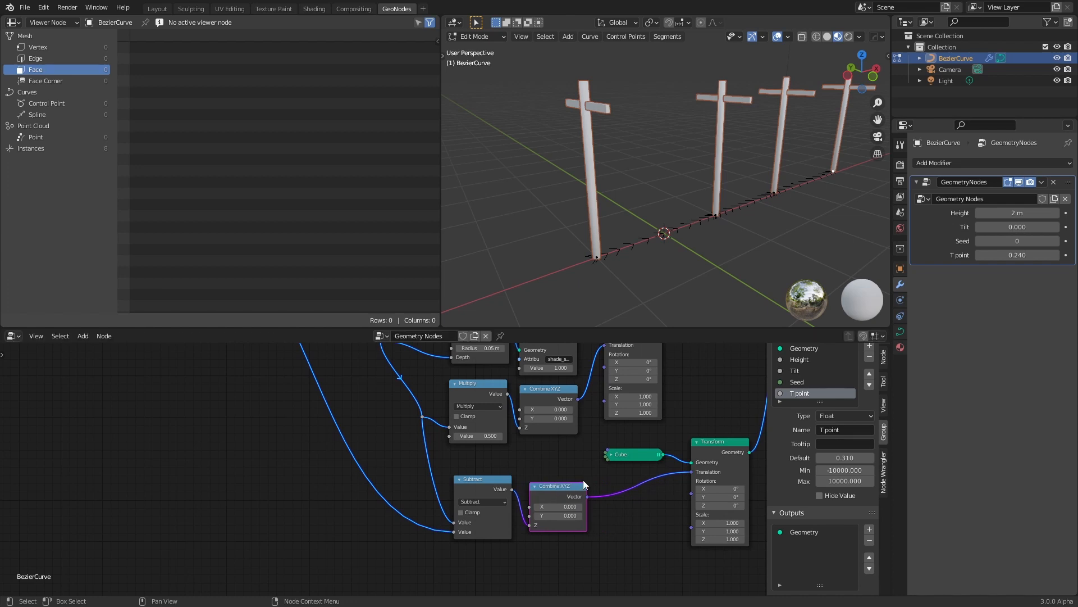
scroll(584, 485, "down", 3)
middle_click_drag(641, 479, 468, 521)
left_click_drag(388, 529, 443, 527)
scroll(522, 504, "up", 2)
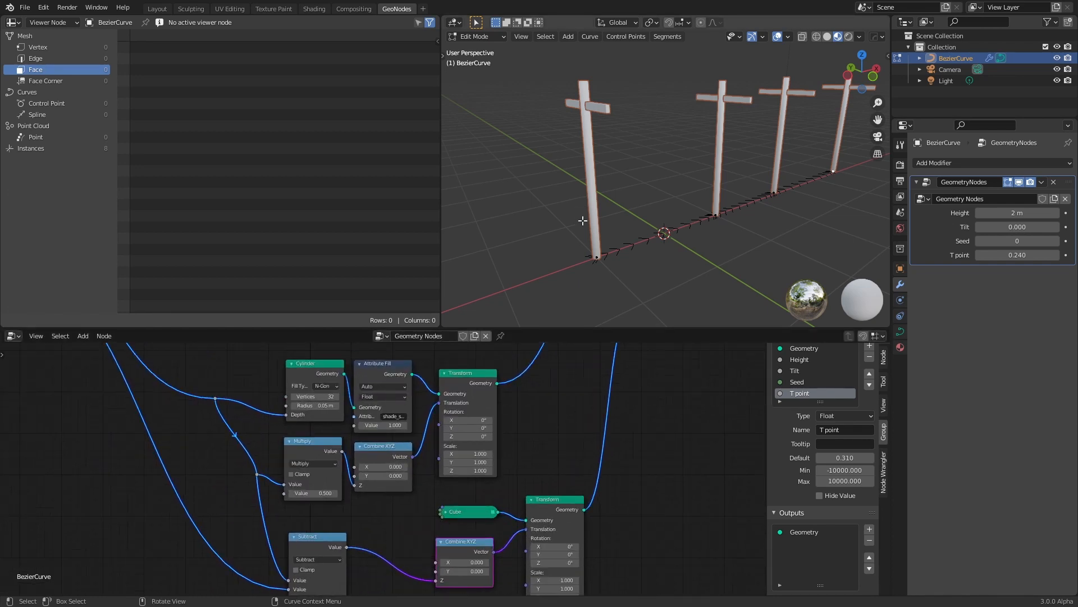
Link the crossarm Combine XYZ node's vector to the B input of Vector Add and shift Combine XYZ slightly down.
scroll(471, 443, "down", 4)
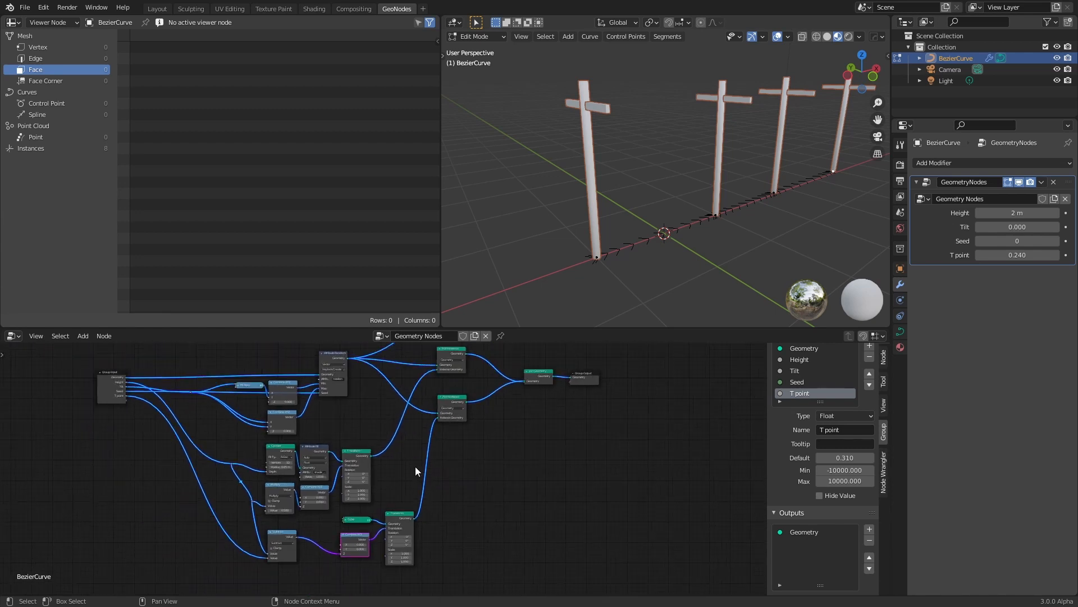
scroll(394, 484, "down", 3)
middle_click_drag(426, 460, 421, 515)
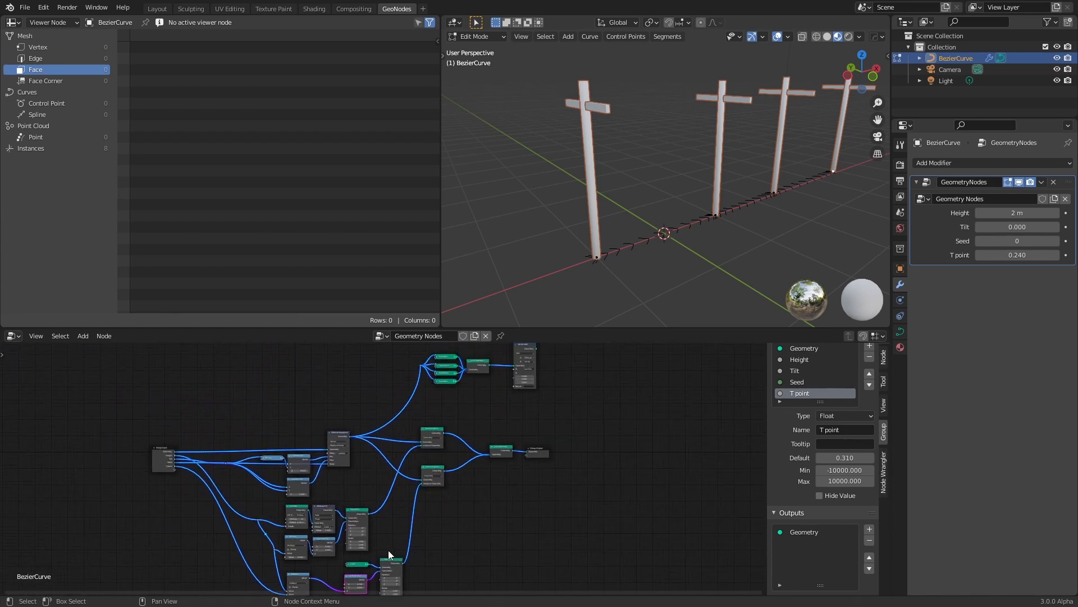
right_click_drag(368, 576, 514, 382, "alt")
scroll(530, 405, "up", 6)
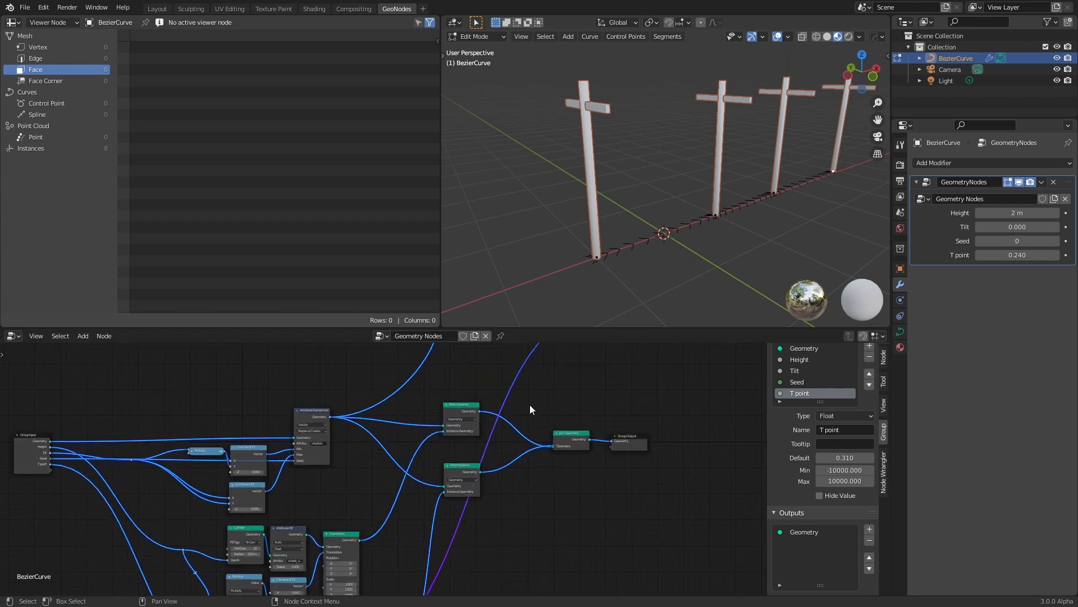
middle_click_drag(530, 404, 502, 382)
scroll(480, 484, "up", 6)
scroll(467, 486, "down", 11)
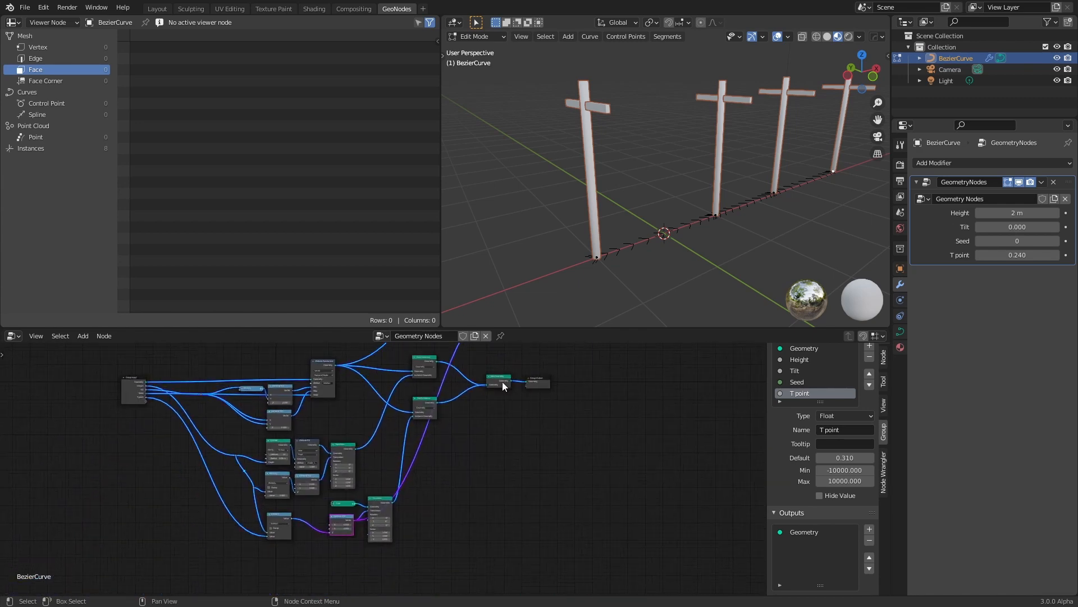
mouse_move(350, 518)
left_mouse_down()
mouse_move(328, 523)
mouse_move(360, 530)
mouse_move(347, 528)
left_mouse_up()
Set the Vector Add node's result attribute to position2.
middle_click_drag(461, 360, 479, 449)
scroll(481, 438, "up", 6)
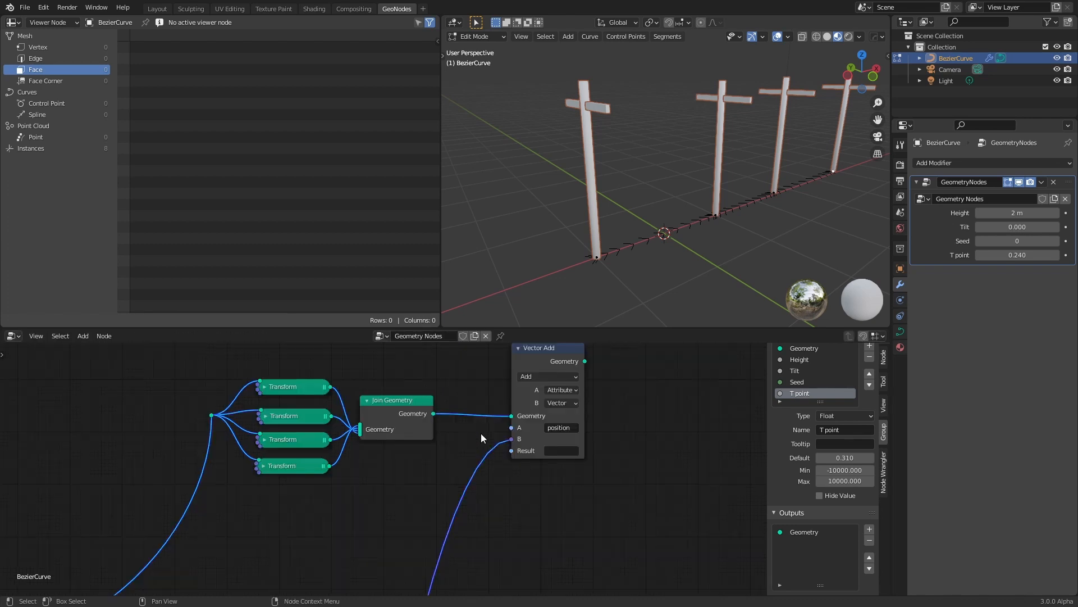
scroll(466, 453, "up", 1)
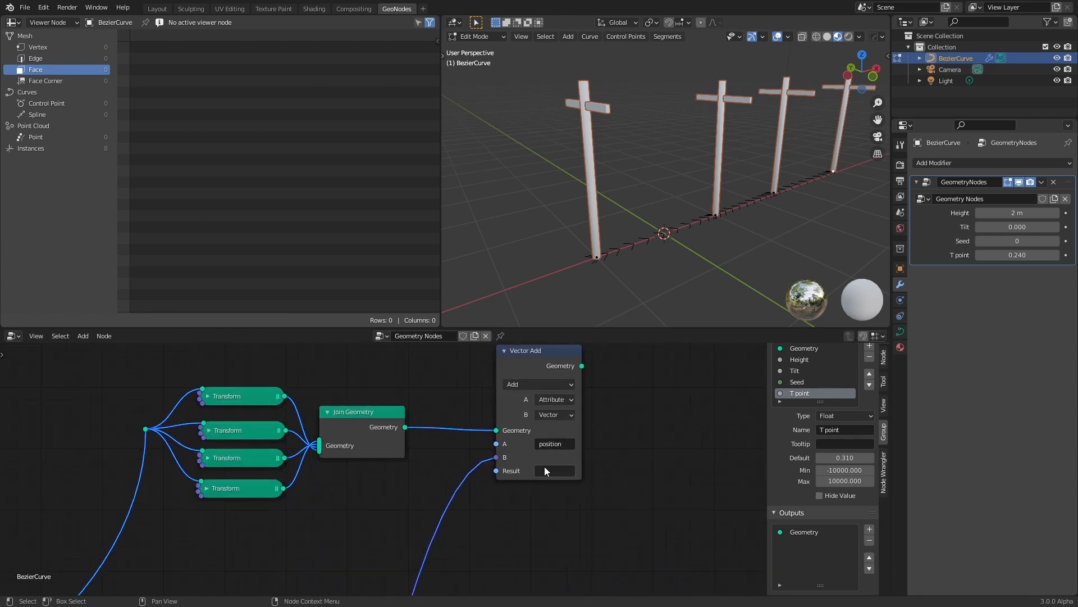
left_click(556, 472)
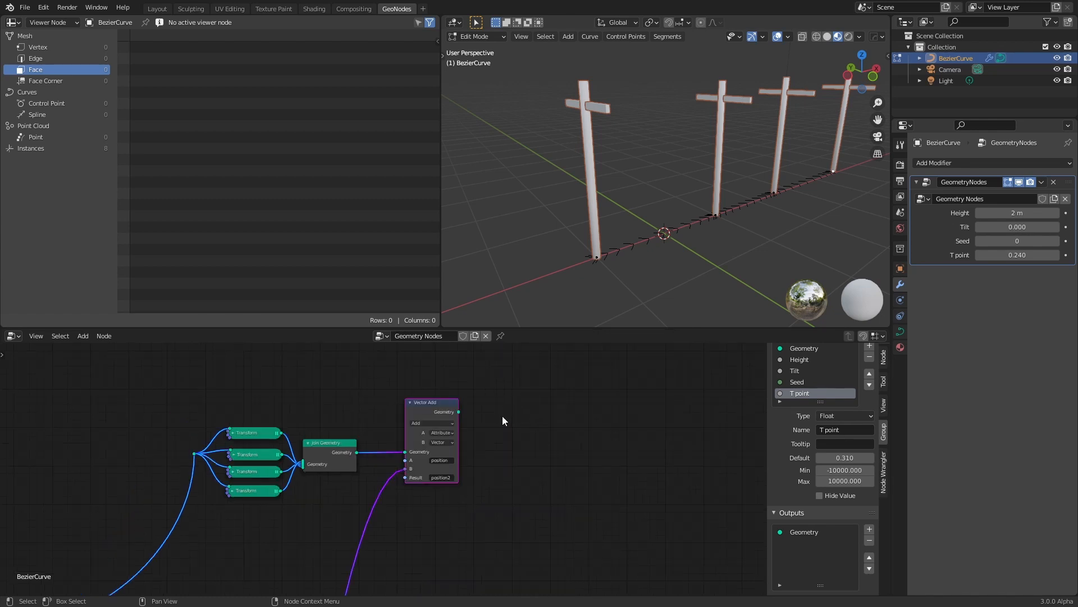
scroll(503, 415, "up", 4)
Test the poles' lean with Tilt values of 0.340 and -0.08, and reset Tilt to 0.
middle_click_drag(612, 250, 653, 254)
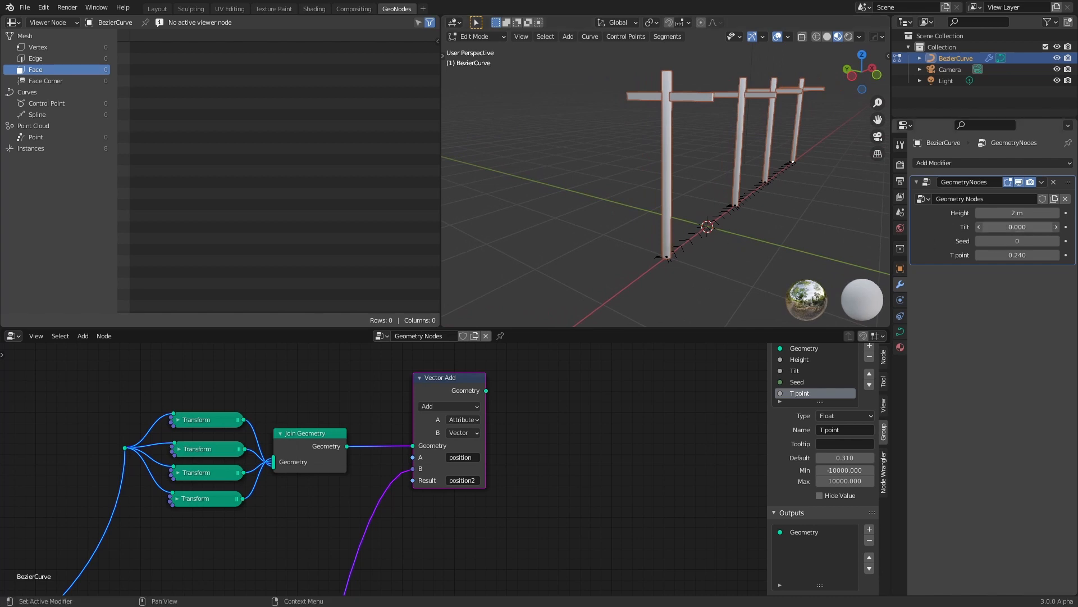
mouse_move(1017, 226)
left_mouse_down()
mouse_move(1050, 227)
mouse_move(1038, 227)
left_mouse_up()
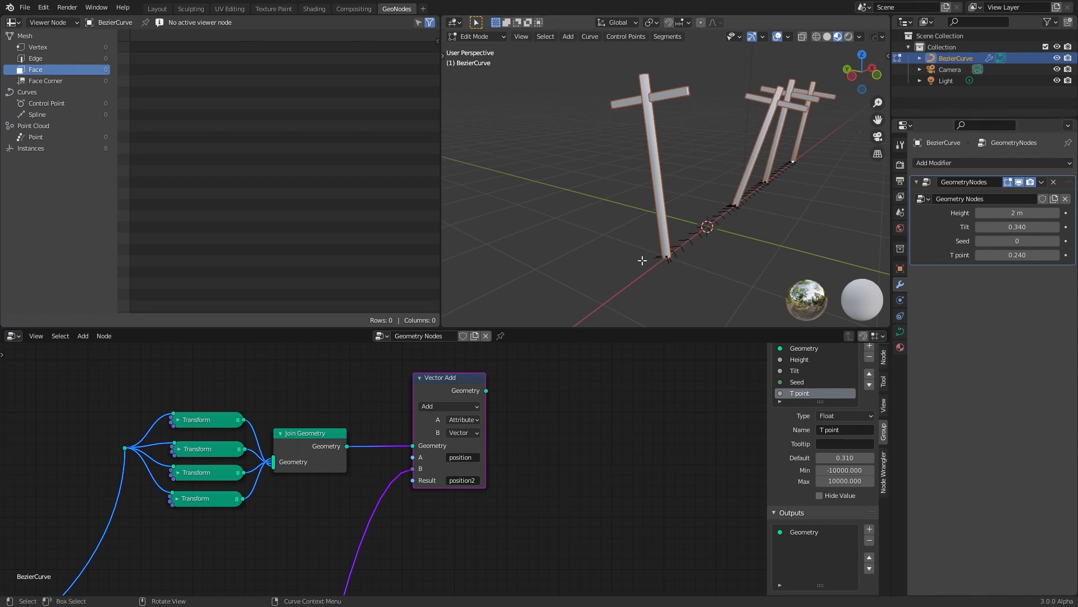
left_click(1010, 256)
left_click(1000, 223)
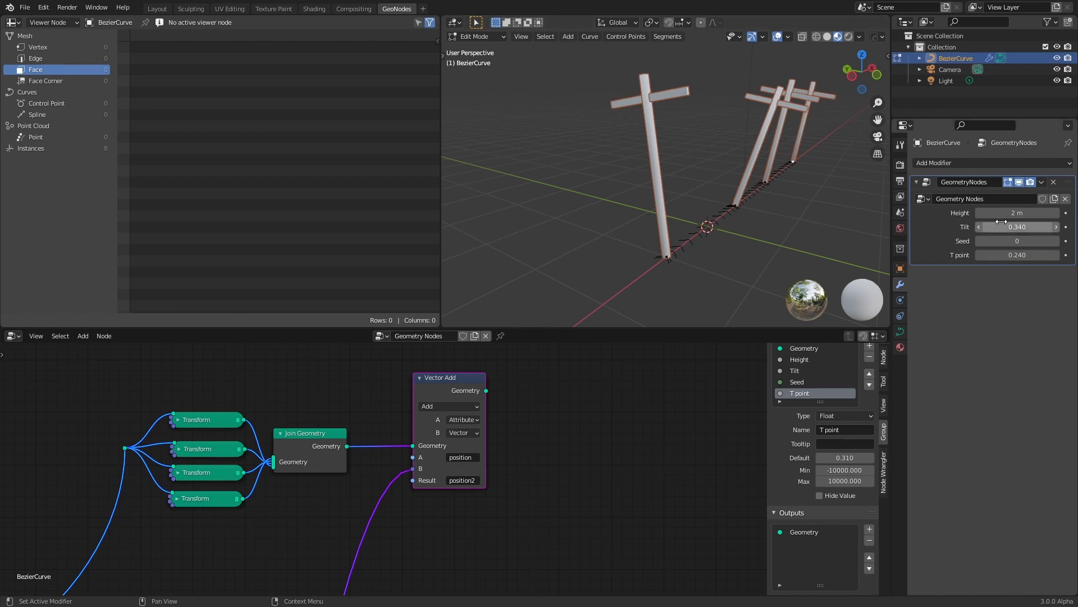
left_click_drag(1002, 223, 978, 223)
left_click(1023, 227)
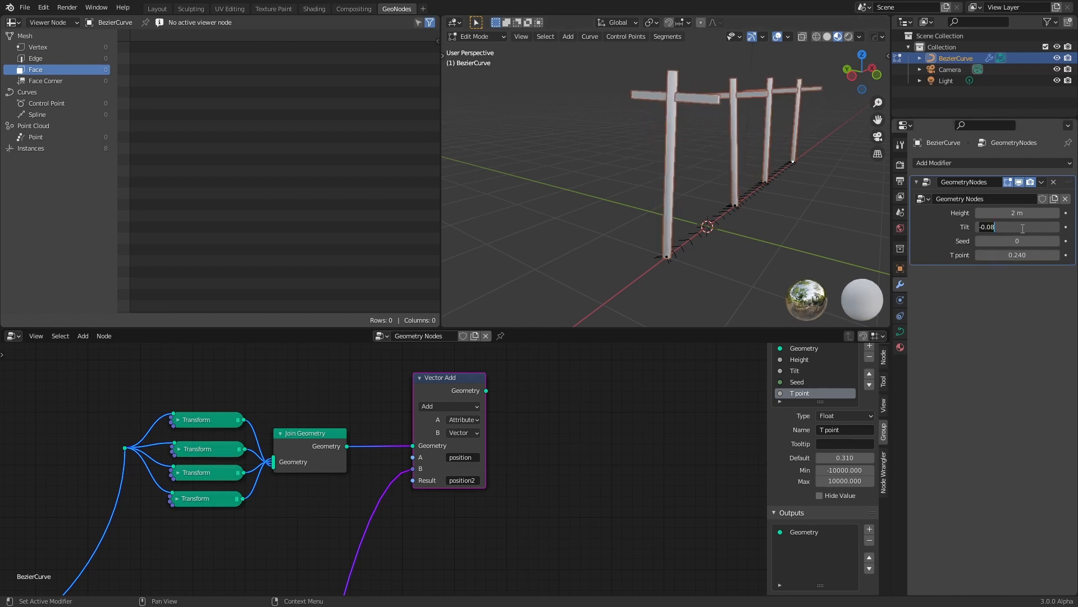
type("0")
key("Return")
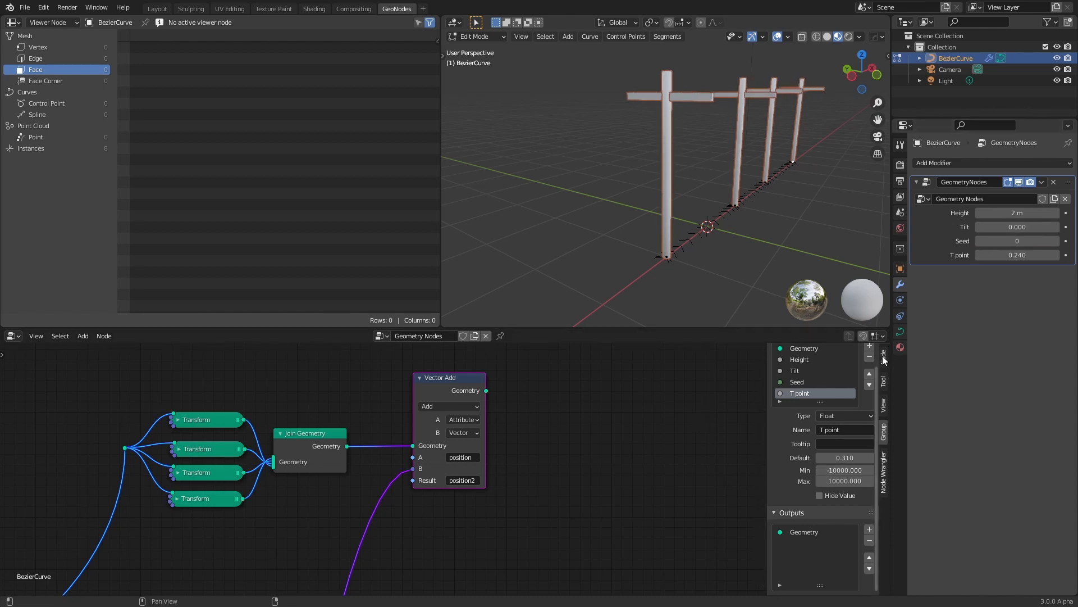
Set the minimum value of the node group's Tilt input to 0.
scroll(808, 393, "up", 1)
left_click(804, 389)
left_click(851, 492)
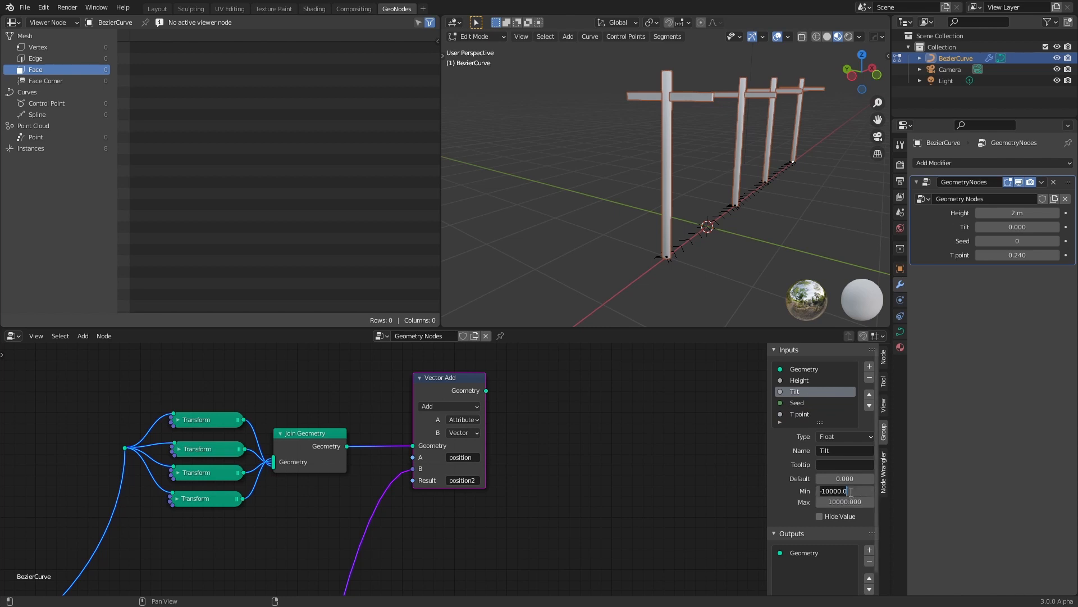
type("0")
key("Return")
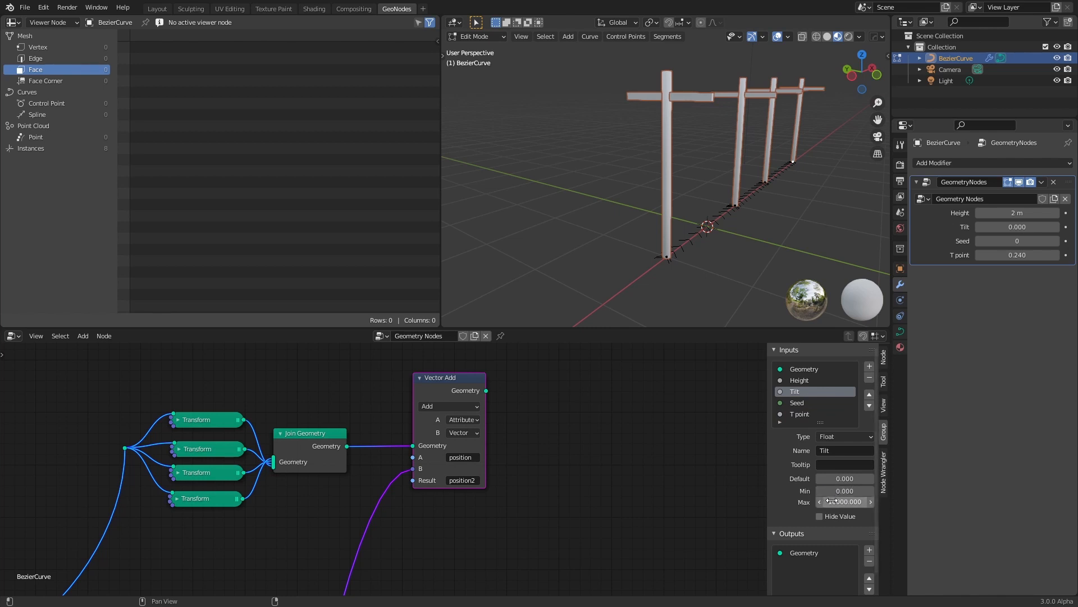
Add an Attribute Vector Rotate node after Vector Add and feed it Vector Add's geometry output.
scroll(551, 427, "up", 1)
key("shift+a")
left_click(605, 400)
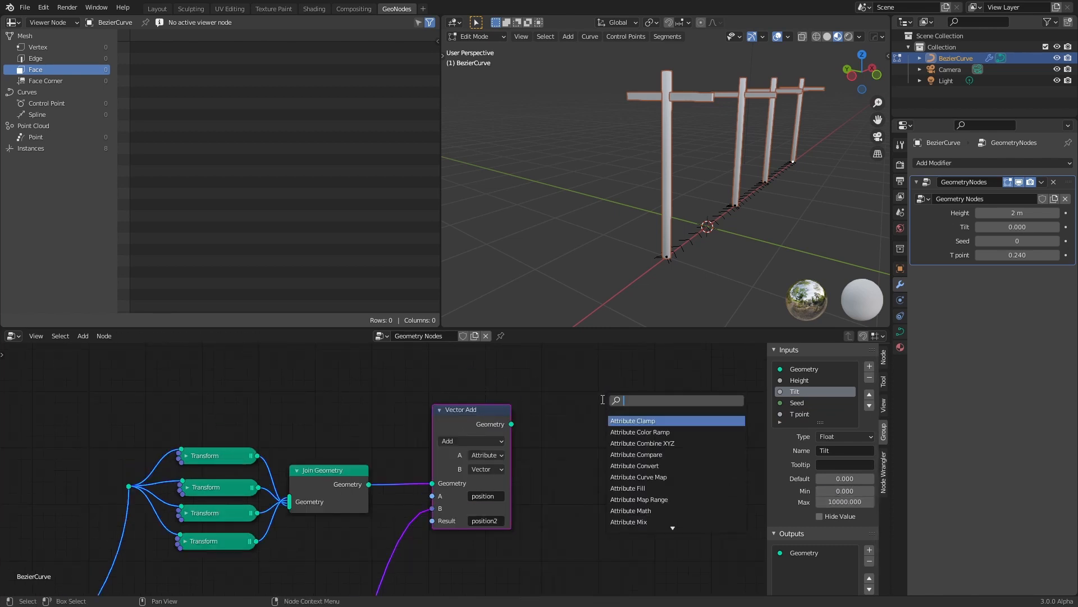
type("rot")
left_click(648, 443)
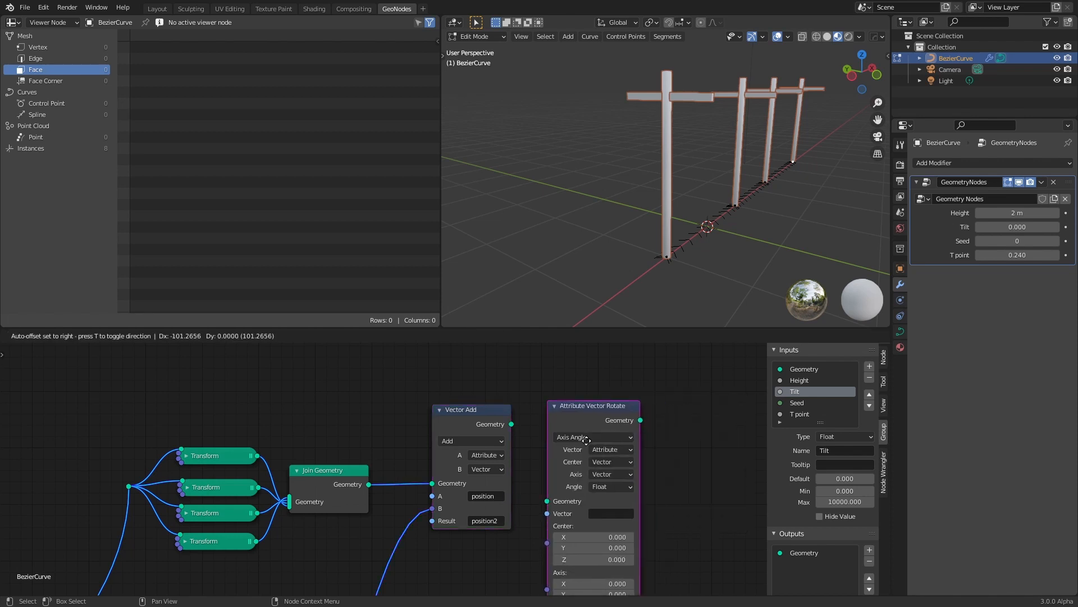
left_click(531, 446)
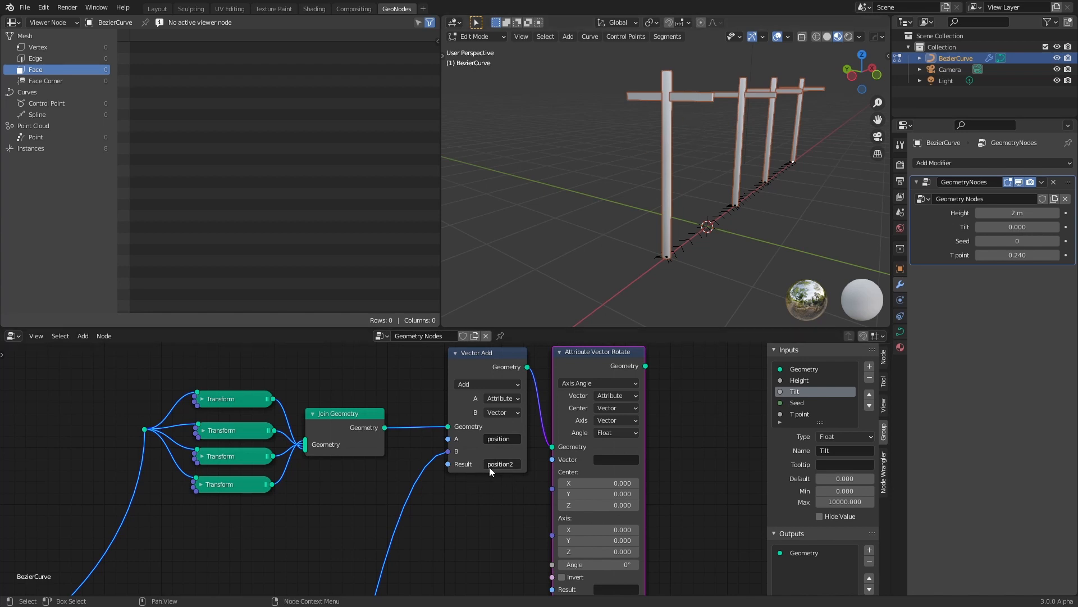
middle_click_drag(491, 487, 510, 459)
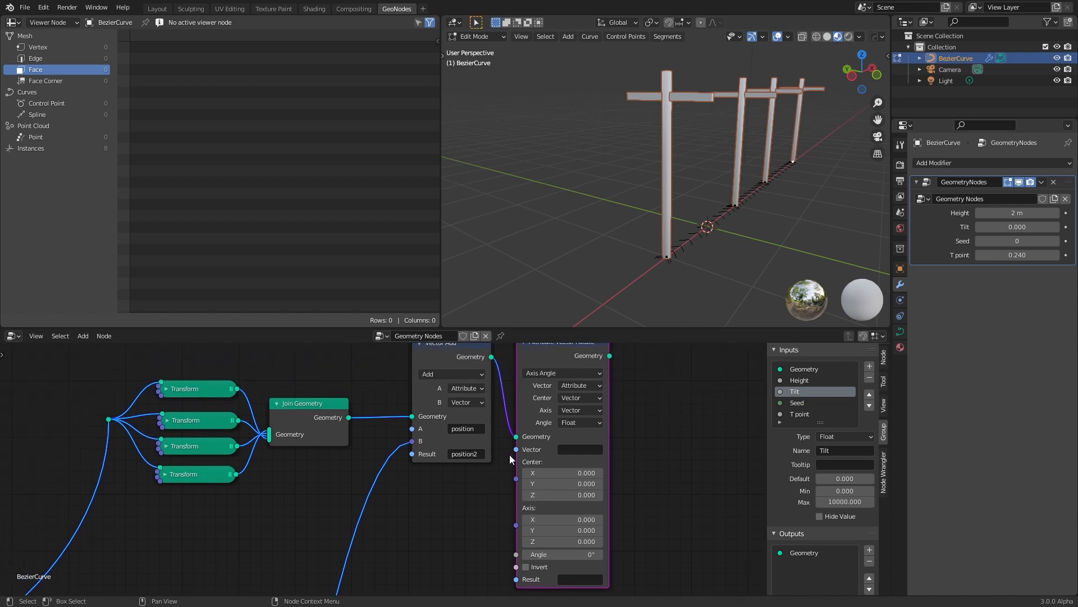
Set the Attribute Vector Rotate node's Vector attribute to position2.
left_click(581, 450)
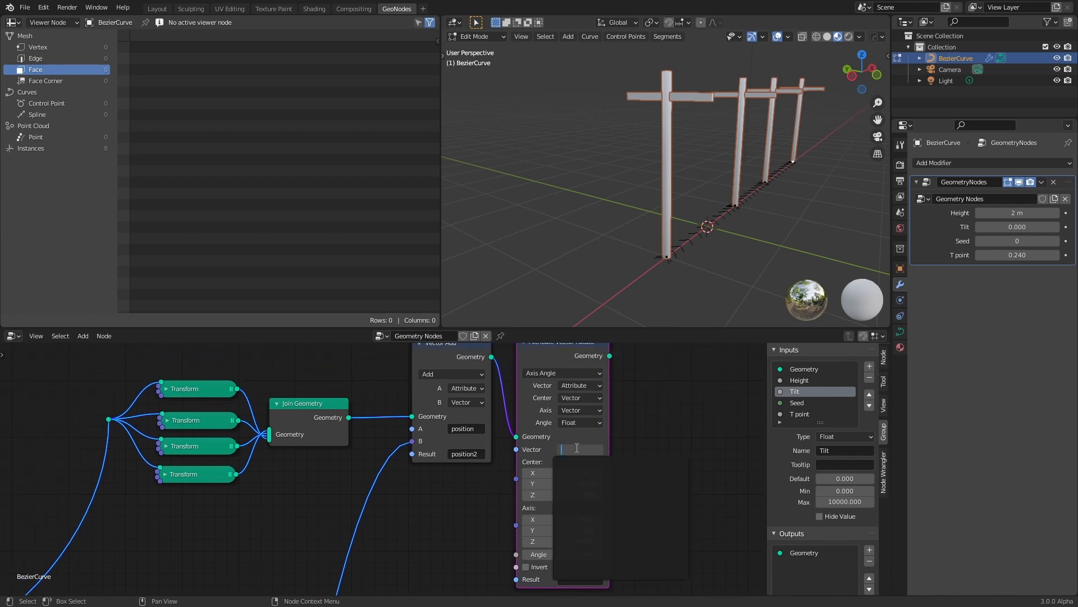
left_click(459, 493)
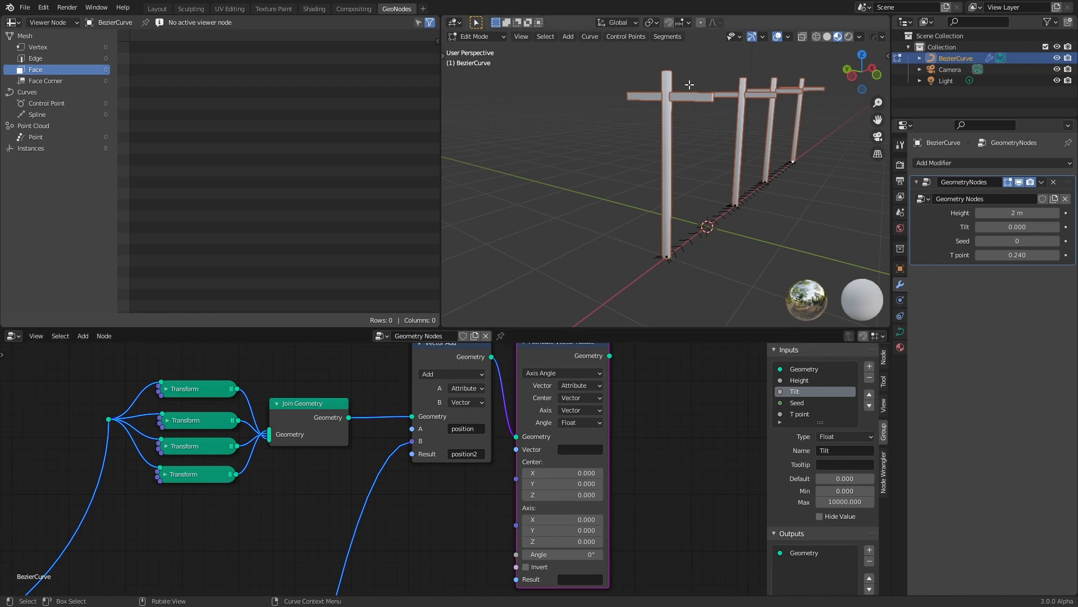
left_click(575, 451)
type("position2")
key("Return")
Shift the final Join Geometry and Group Output nodes farther downstream and link Attribute Vector Rotate's geometry into that Join Geometry.
scroll(639, 440, "down", 10)
middle_click_drag(578, 483, 547, 430)
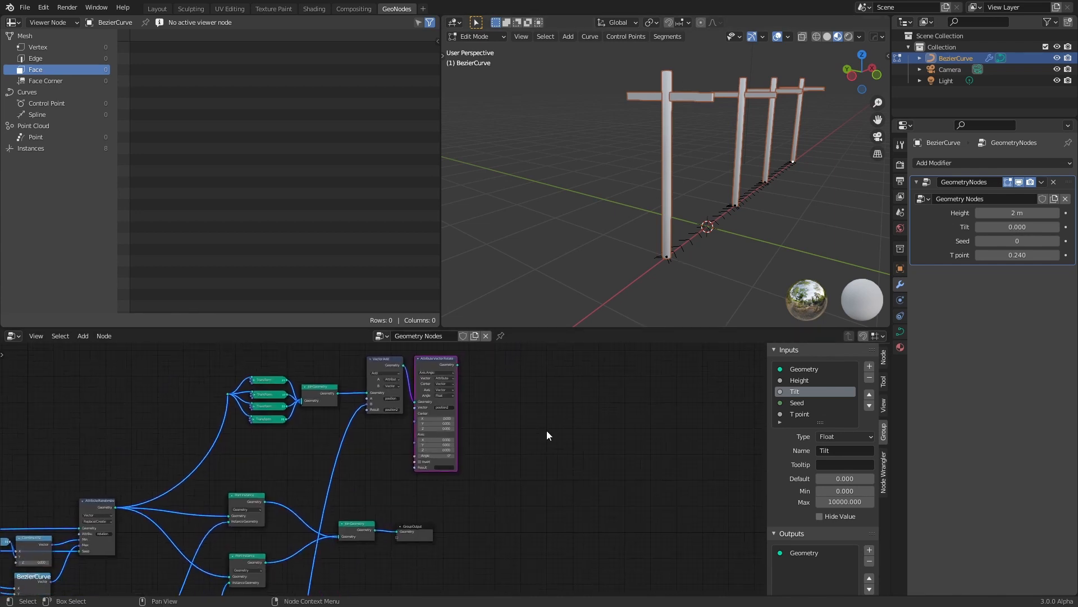
scroll(546, 431, "down", 2)
scroll(527, 421, "up", 3)
left_click_drag(367, 508, 624, 519)
scroll(590, 505, "up", 6)
scroll(575, 396, "down", 1)
middle_click_drag(535, 363, 514, 420)
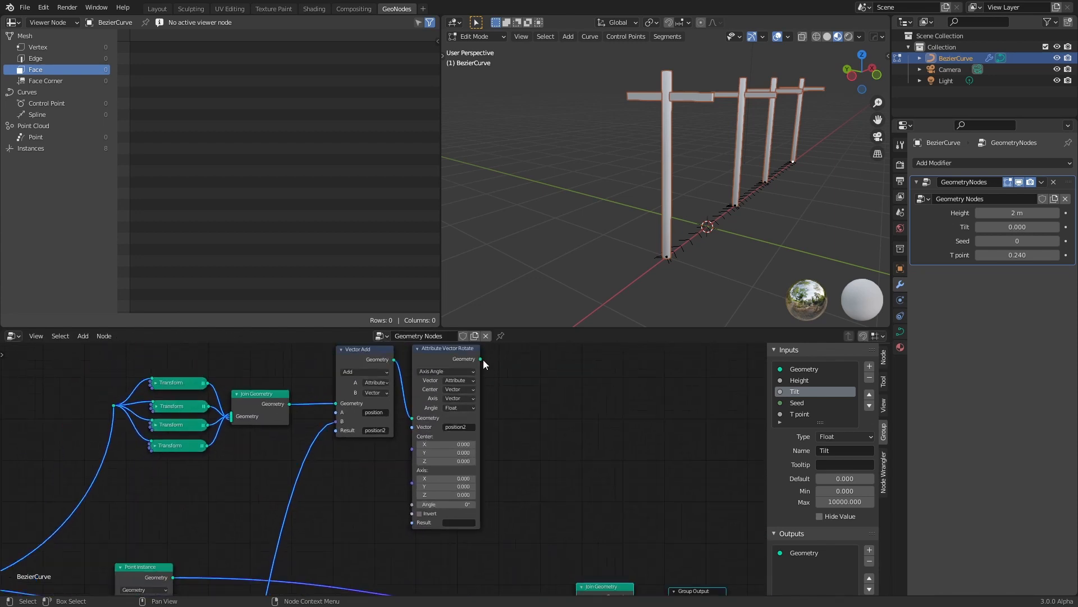
left_click_drag(482, 359, 578, 530)
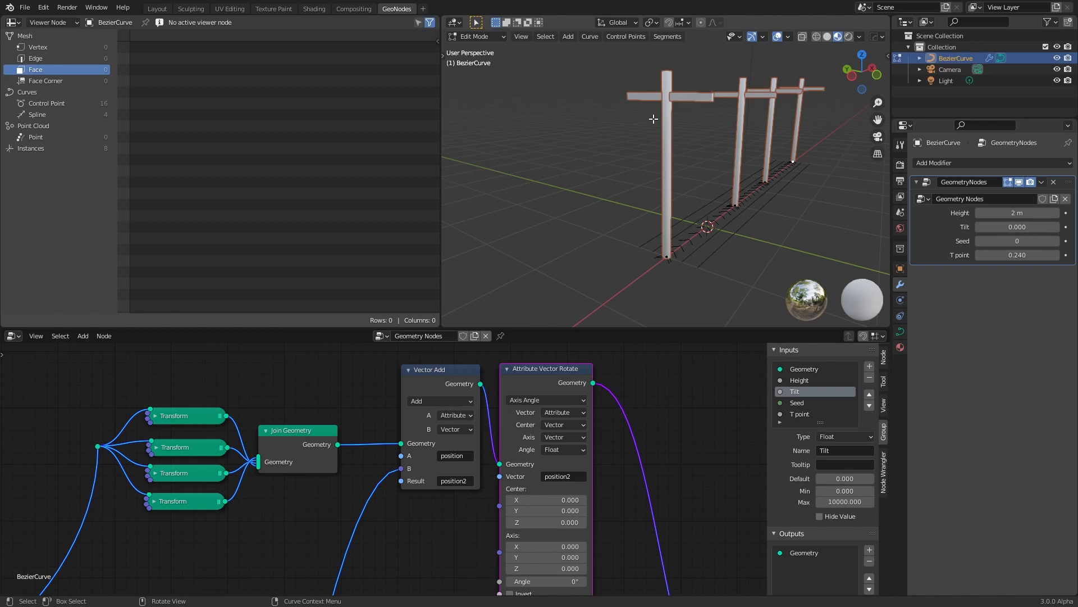
Switch Attribute Vector Rotate's Center input type to Attribute and set it to position.
middle_click_drag(561, 464, 560, 416)
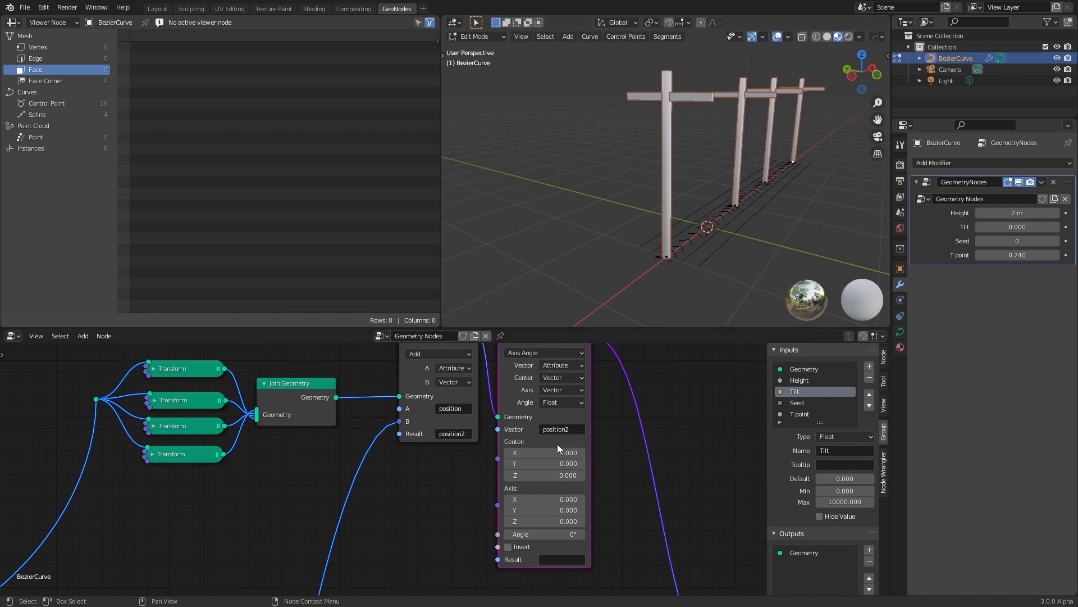
scroll(517, 468, "up", 1)
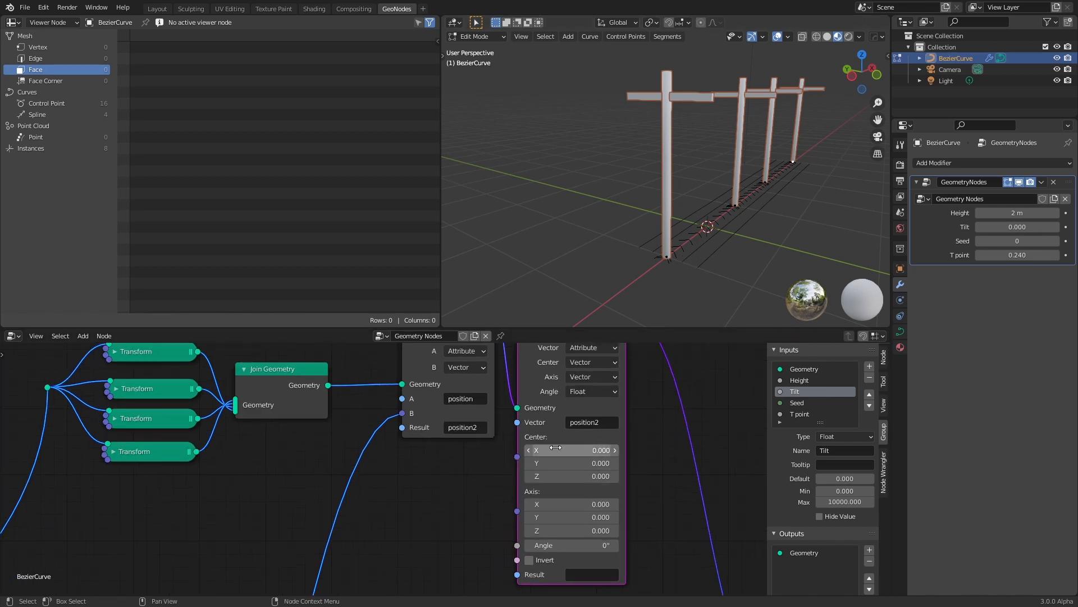
middle_click_drag(516, 456, 499, 482)
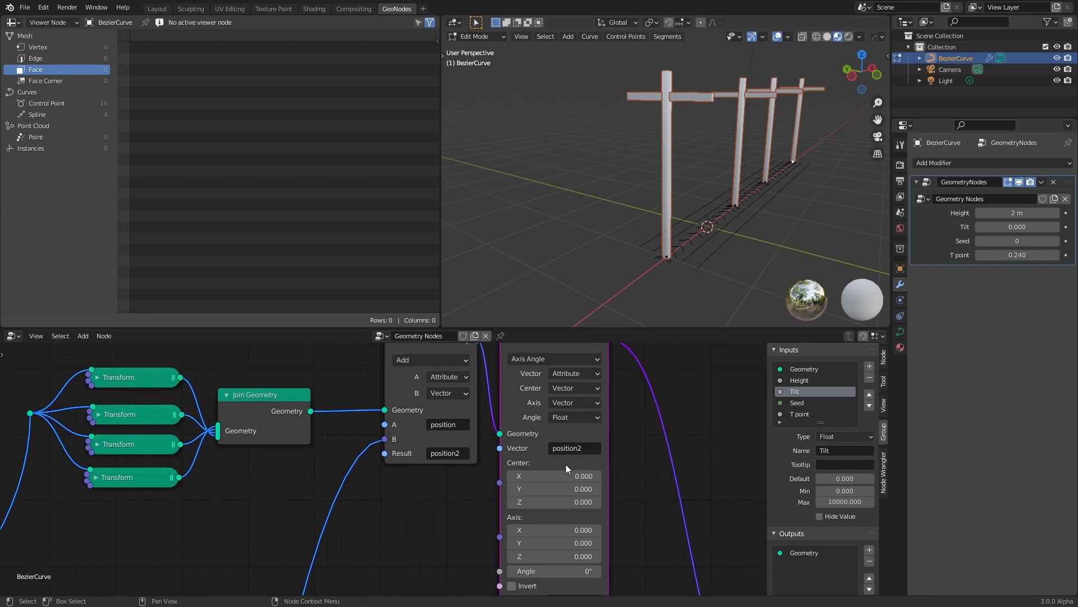
middle_click_drag(705, 221, 682, 234)
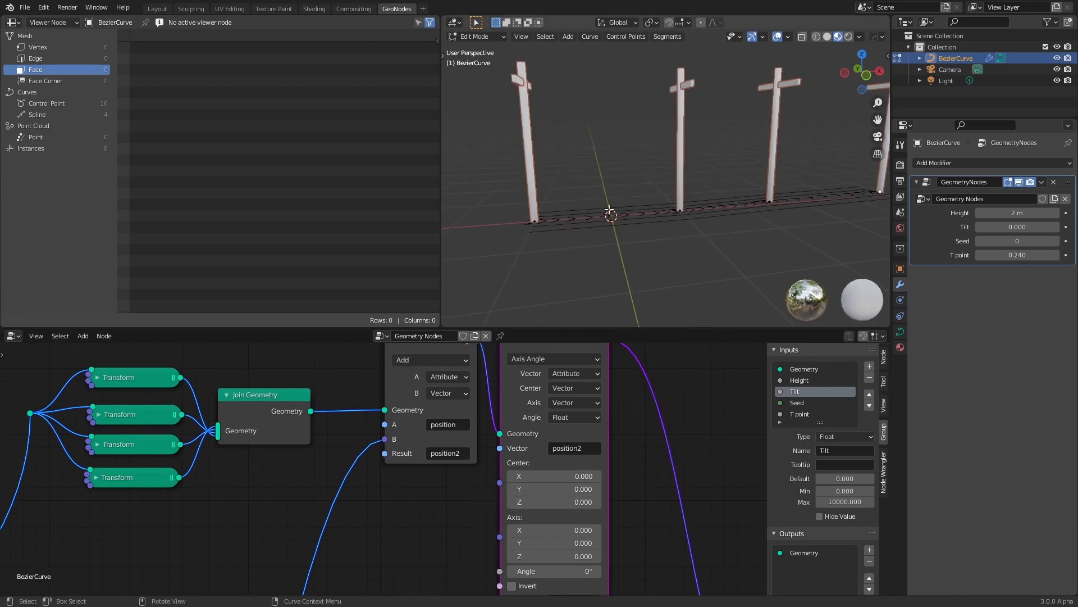
middle_click_drag(567, 398, 579, 409)
left_click(586, 401)
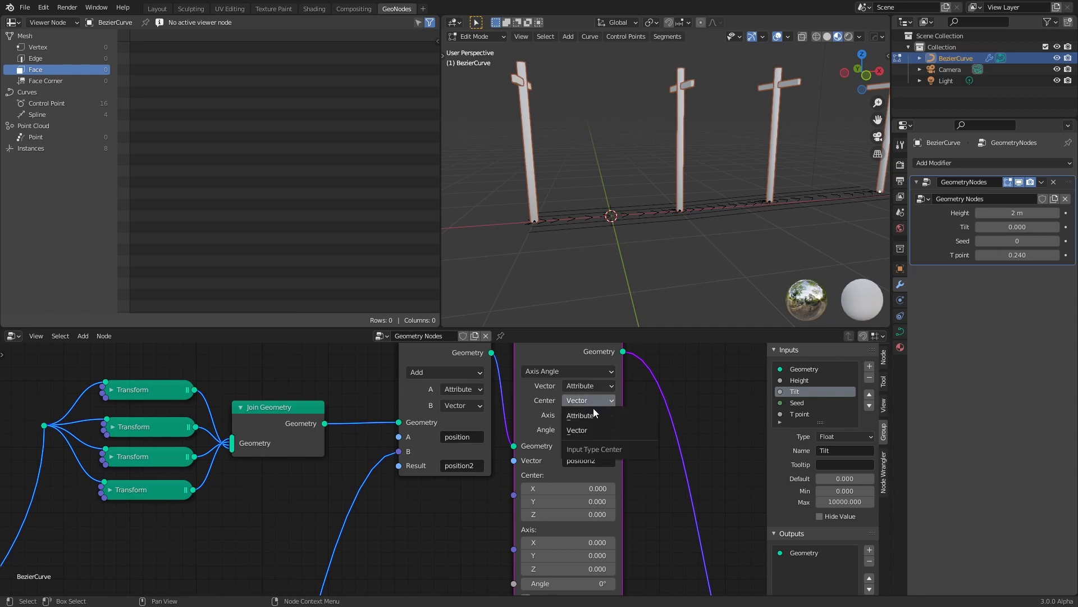
left_click(594, 414)
middle_click_drag(569, 477, 629, 484)
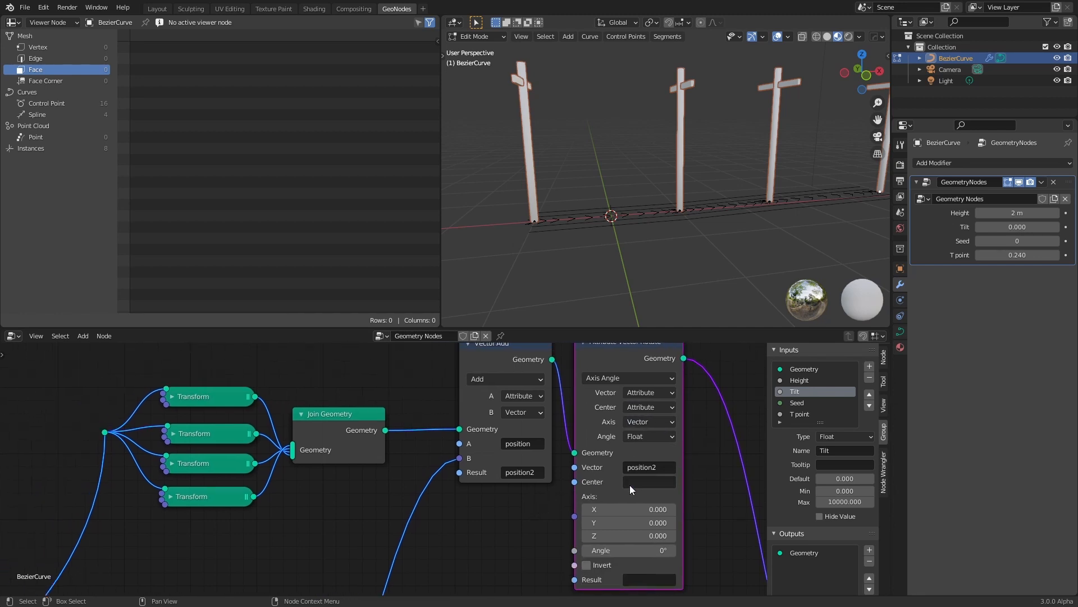
left_click(646, 481)
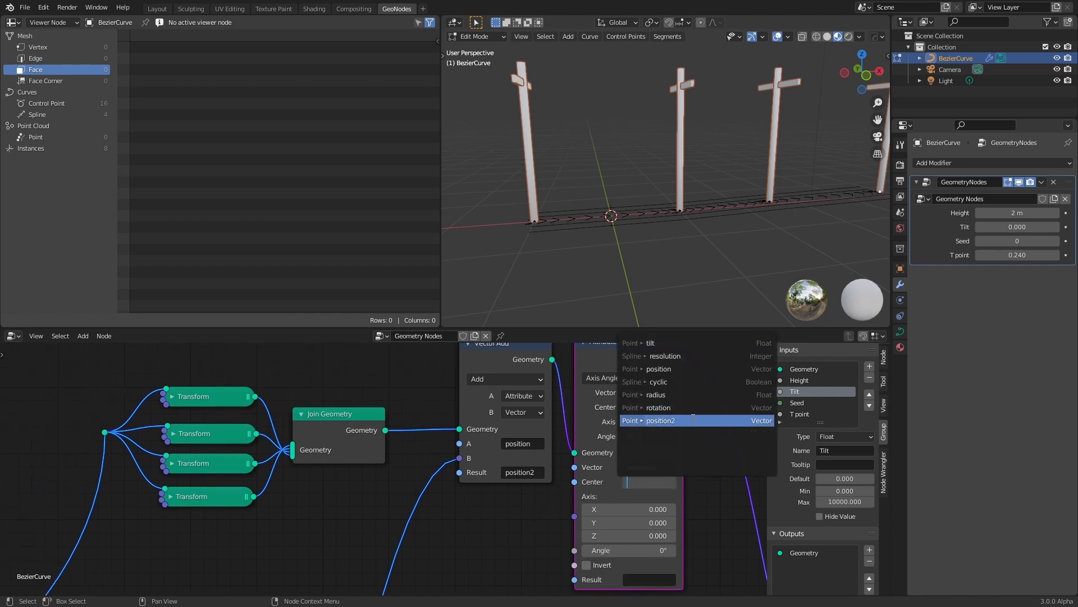
left_click(692, 369)
Start adding an attribute node beside the output of the Attribute Randomize node that creates the rotation attribute.
middle_click_drag(618, 264, 655, 250)
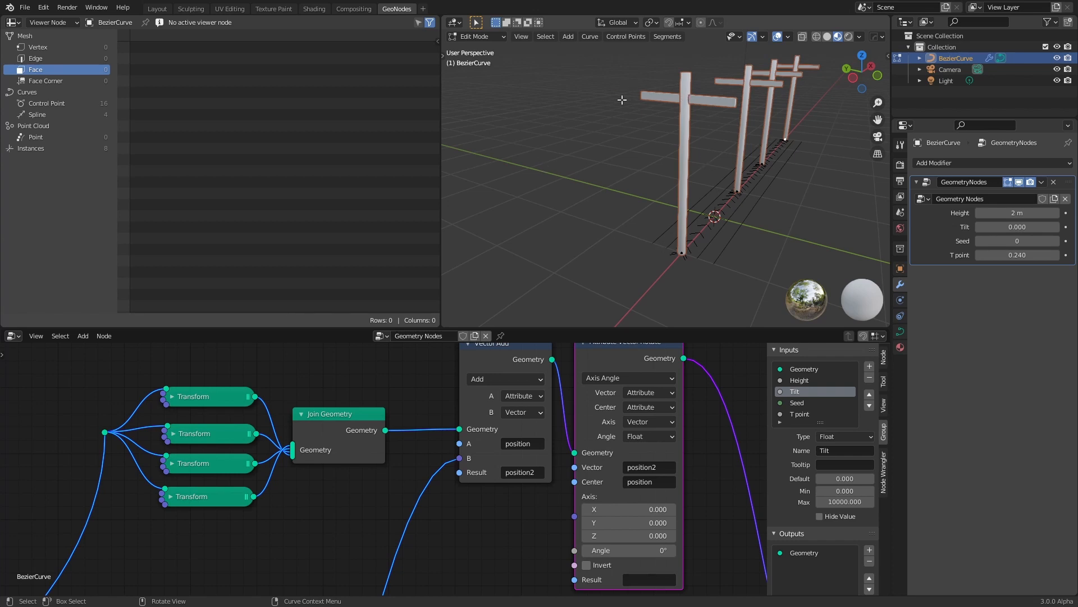
scroll(485, 528, "down", 2)
middle_click_drag(485, 528, 548, 425)
scroll(524, 430, "down", 5)
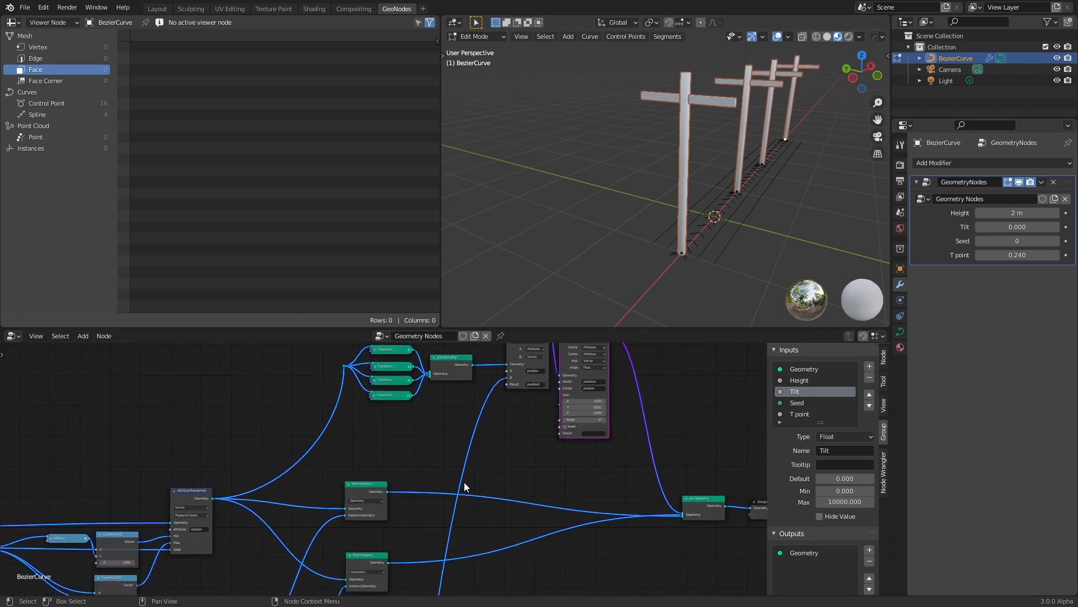
middle_click_drag(437, 481, 594, 506)
scroll(636, 447, "up", 3)
middle_click_drag(677, 430, 626, 433)
scroll(554, 501, "up", 3)
scroll(488, 510, "down", 2)
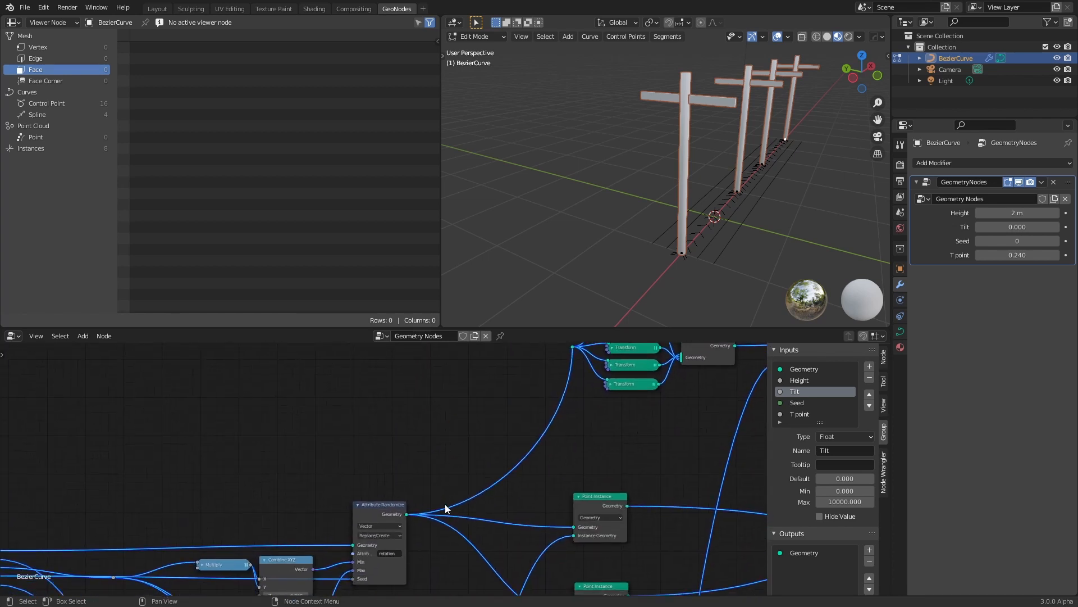
middle_click_drag(445, 504, 489, 469)
key("shift+a")
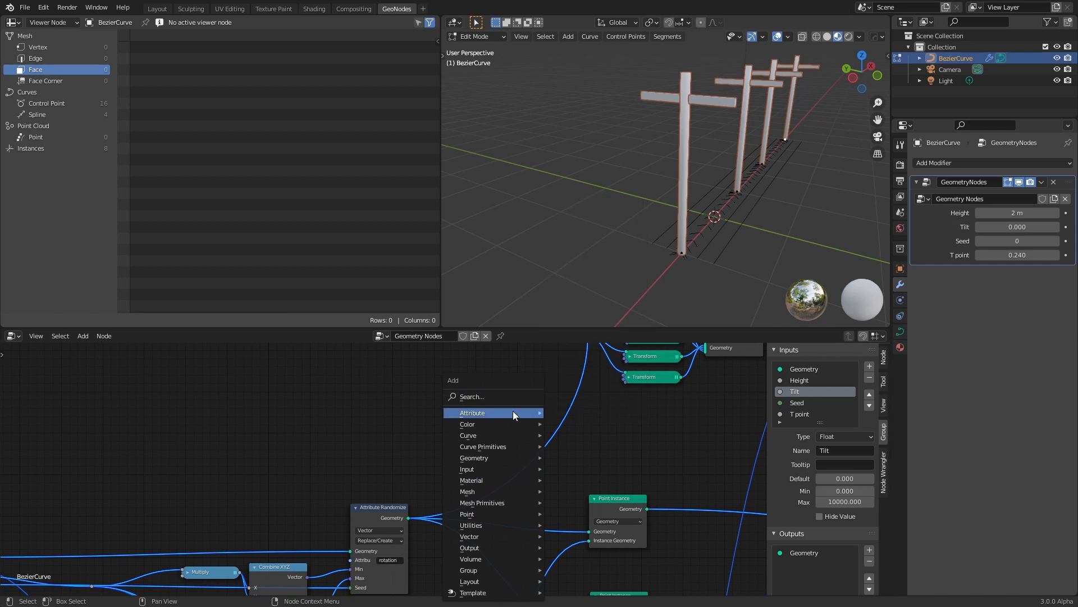
mouse_move(513, 410)
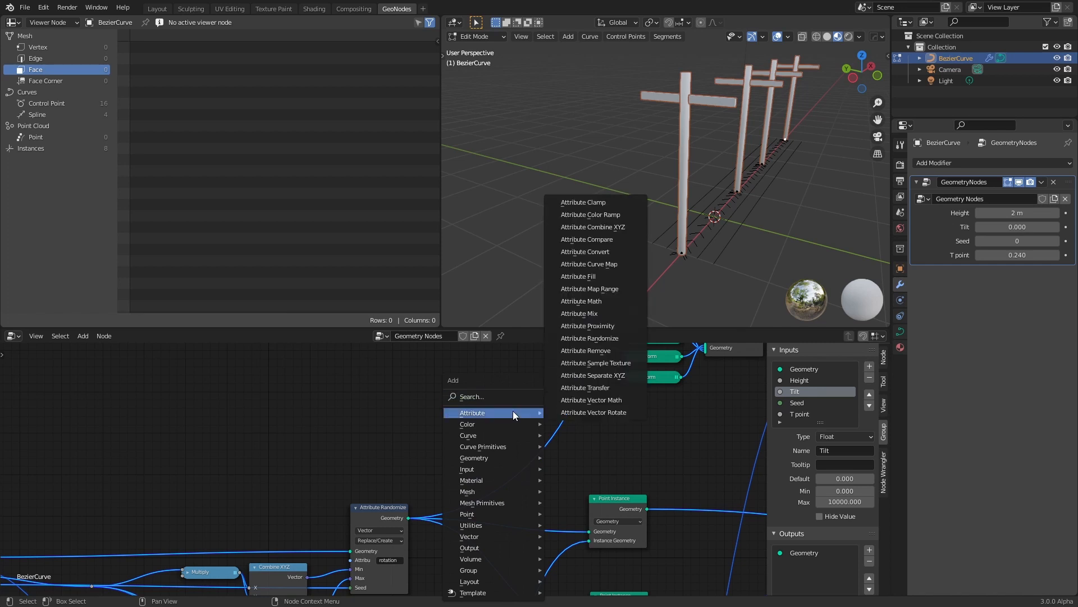
Add an Attribute Math node on the link between Attribute Randomize and the four Transform nodes.
left_click(622, 301)
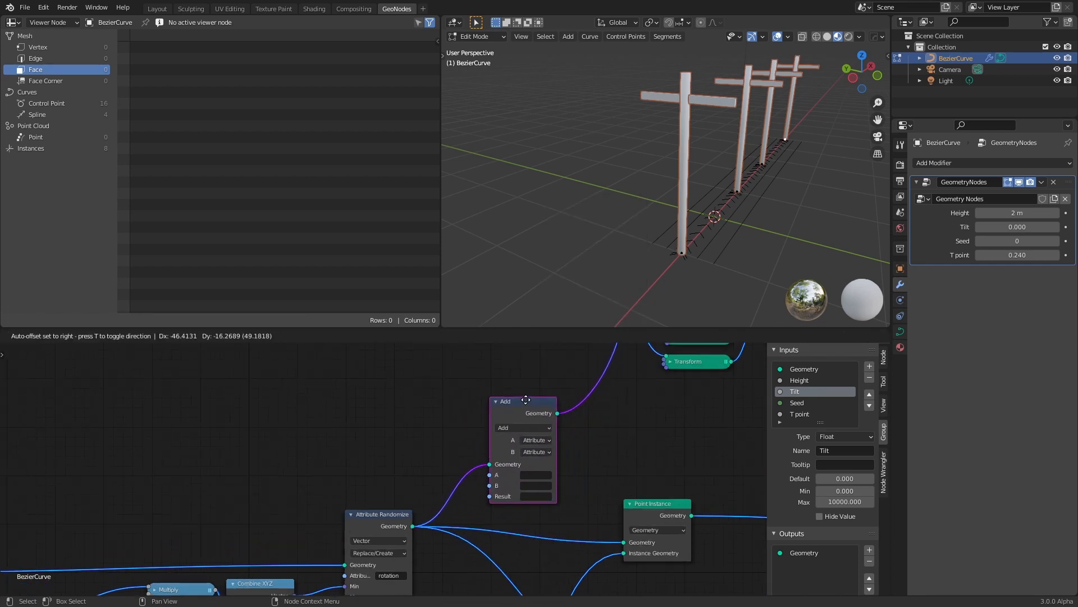
left_click(526, 399)
scroll(487, 425, "up", 3)
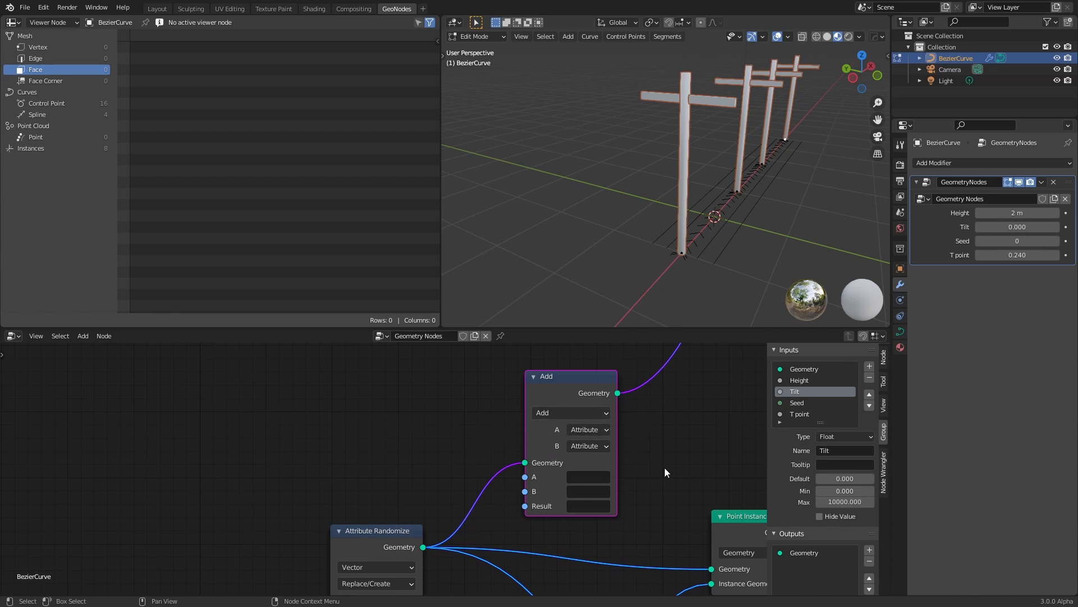
Set the Add node's A type to Float, its B attribute to position and its result to position1.
scroll(504, 503, "down", 3)
middle_click_drag(636, 447, 501, 533)
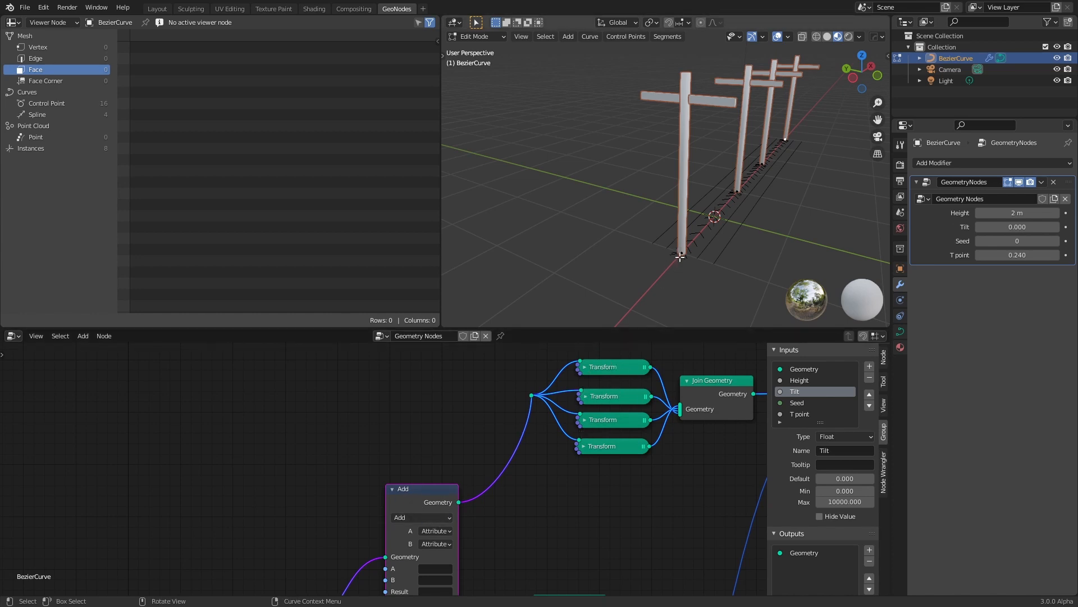
middle_click_drag(483, 558, 554, 405)
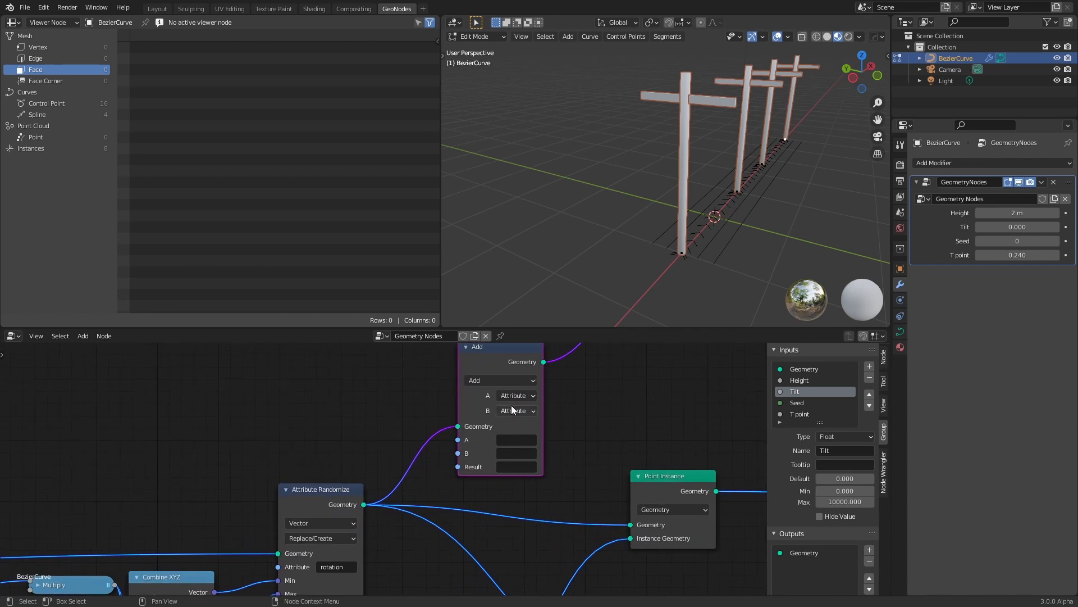
middle_click_drag(495, 350, 481, 359)
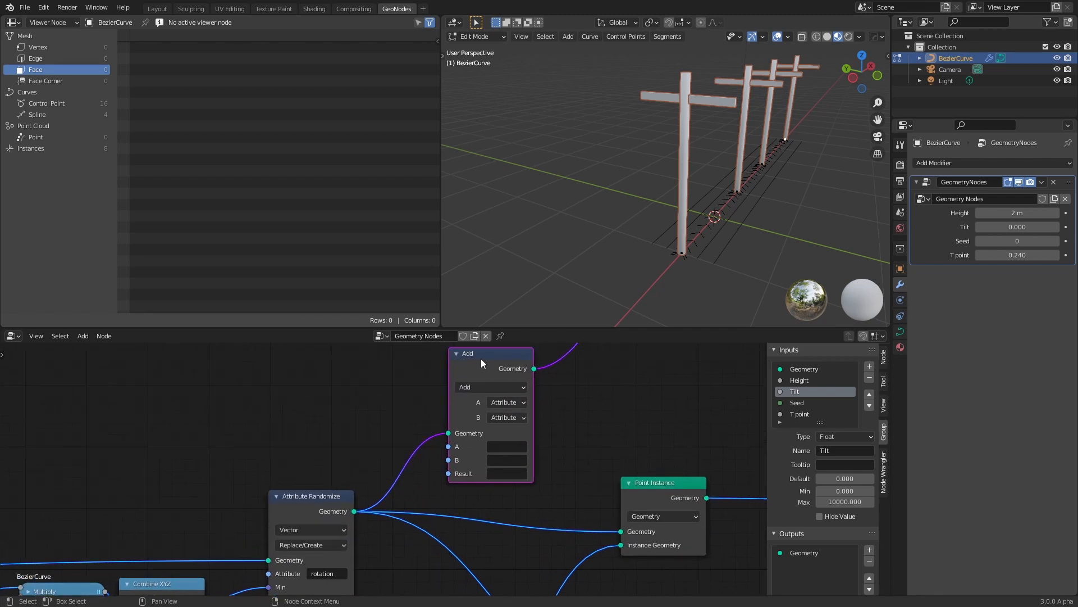
scroll(487, 446, "up", 1)
left_click(522, 393)
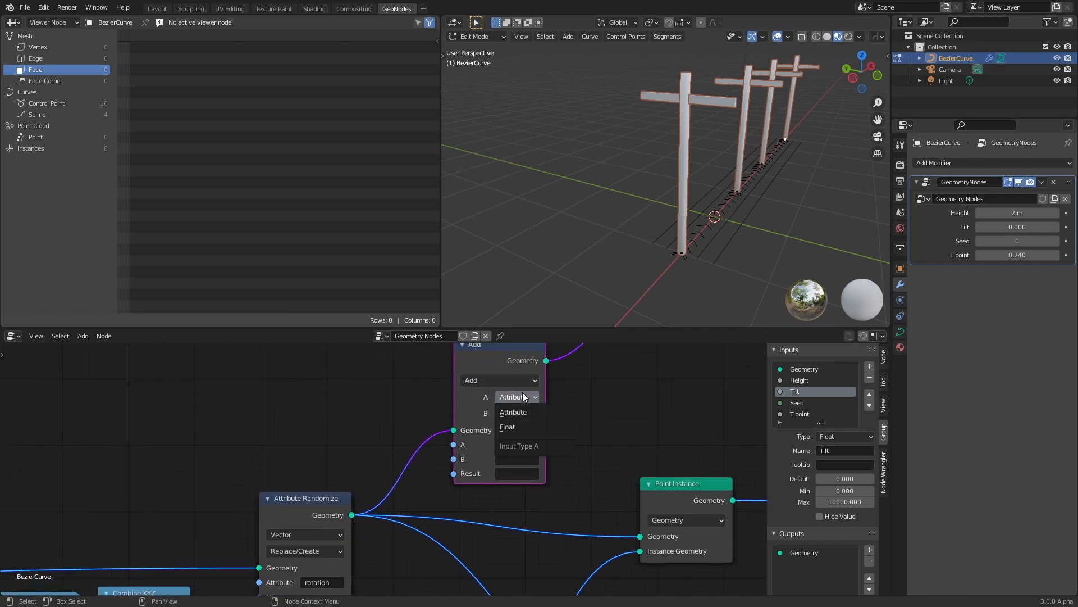
left_click(530, 425)
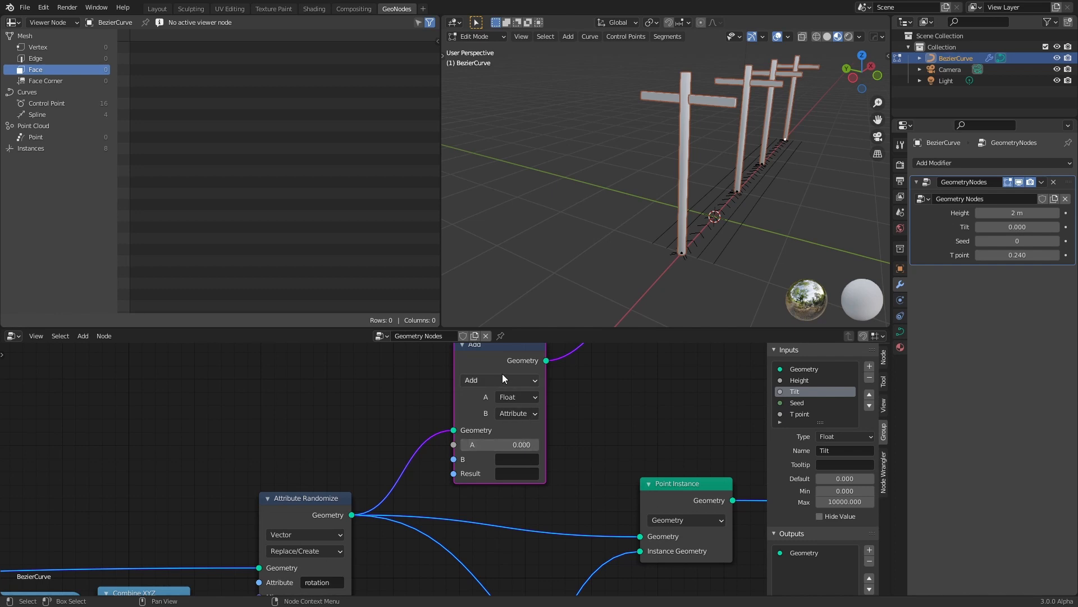
left_click(511, 458)
left_click(531, 346)
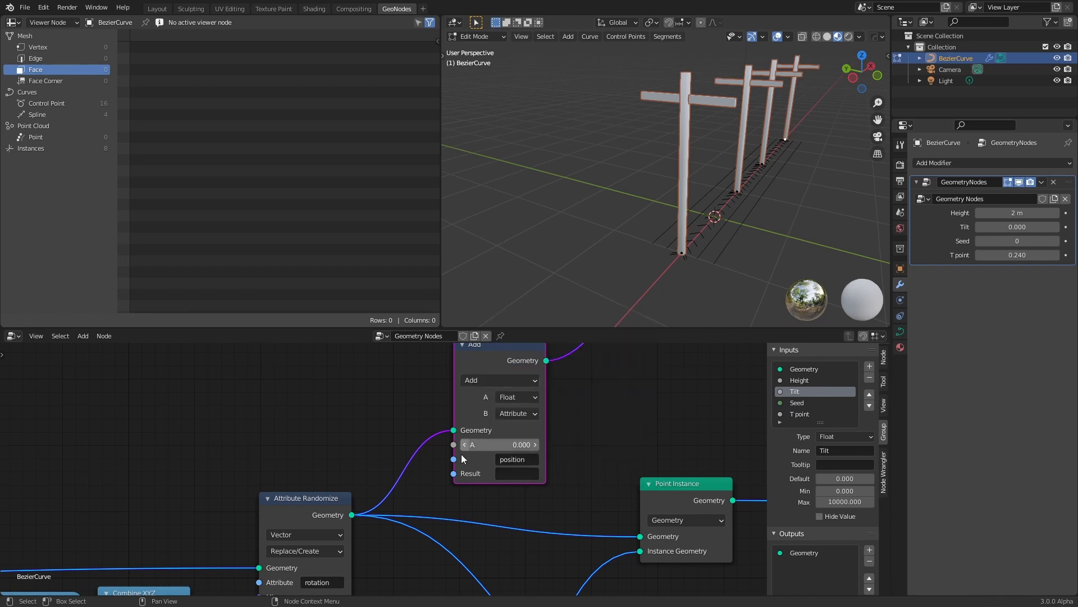
left_click(522, 475)
type("position1")
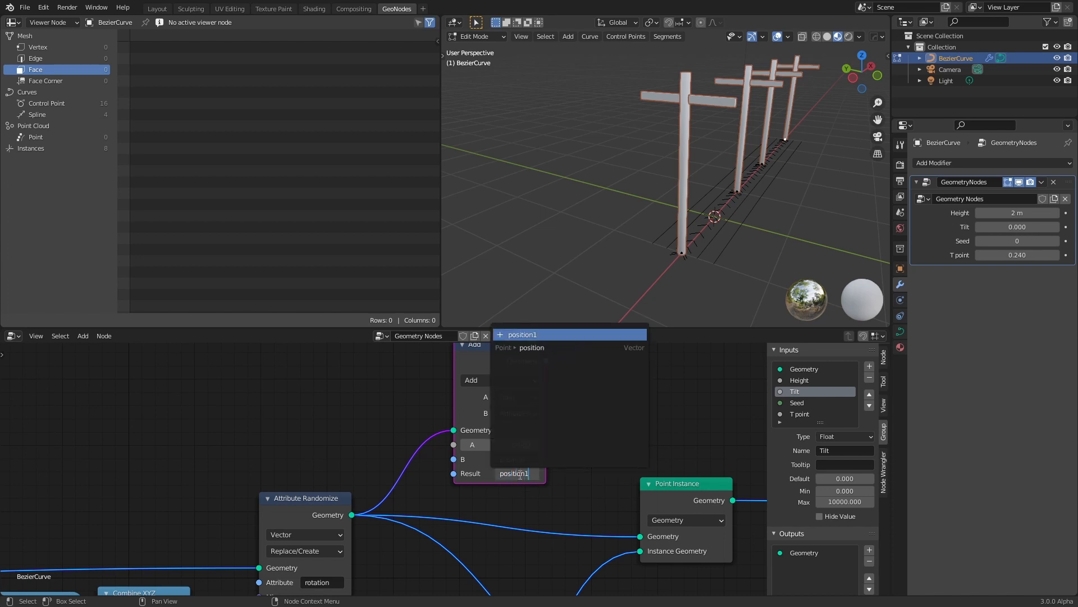
key("Return")
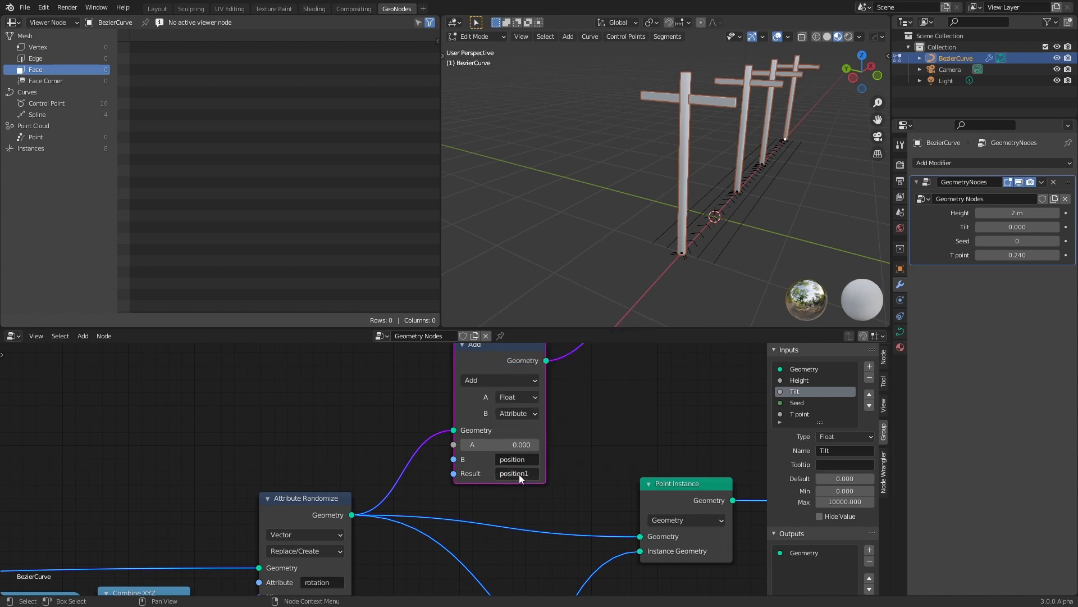
Set the Attribute Vector Rotate node to Euler mode with its Rotation type as Attribute.
scroll(519, 474, "right", 5)
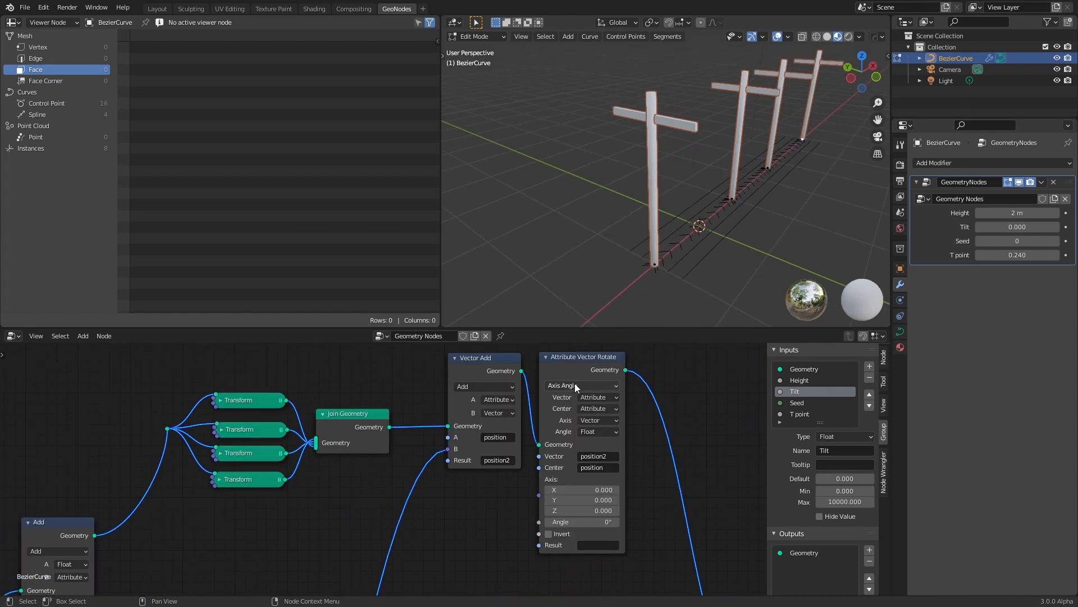
left_click(572, 387)
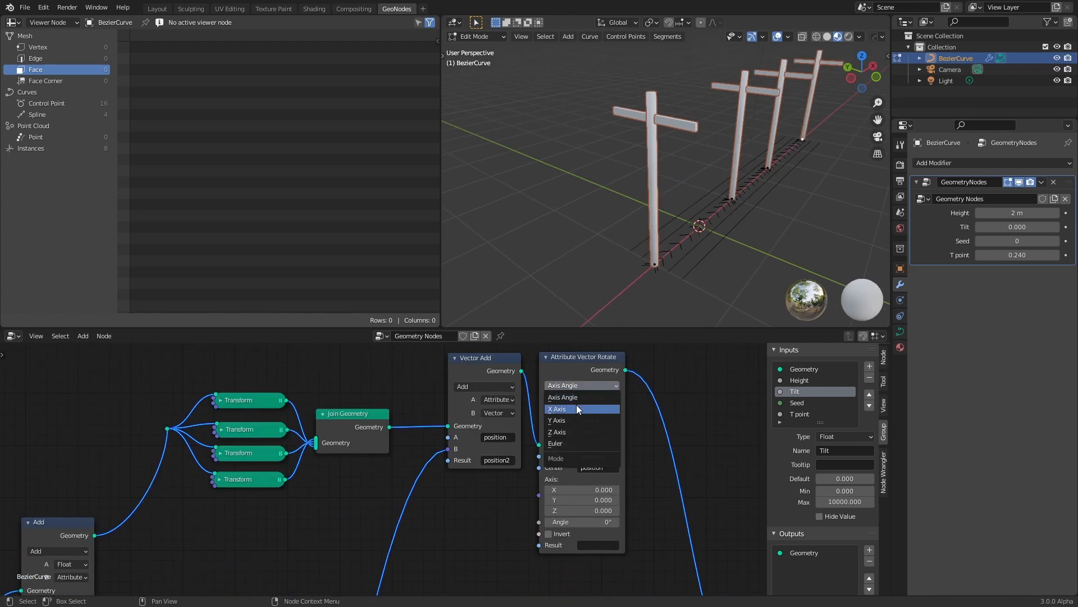
left_click(576, 439)
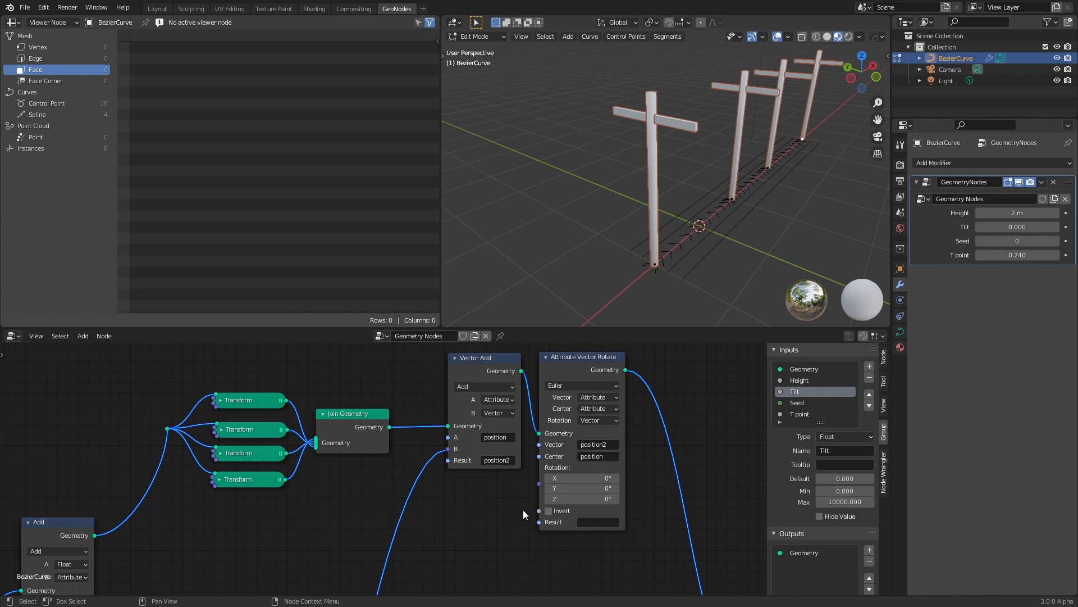
scroll(511, 510, "up", 1)
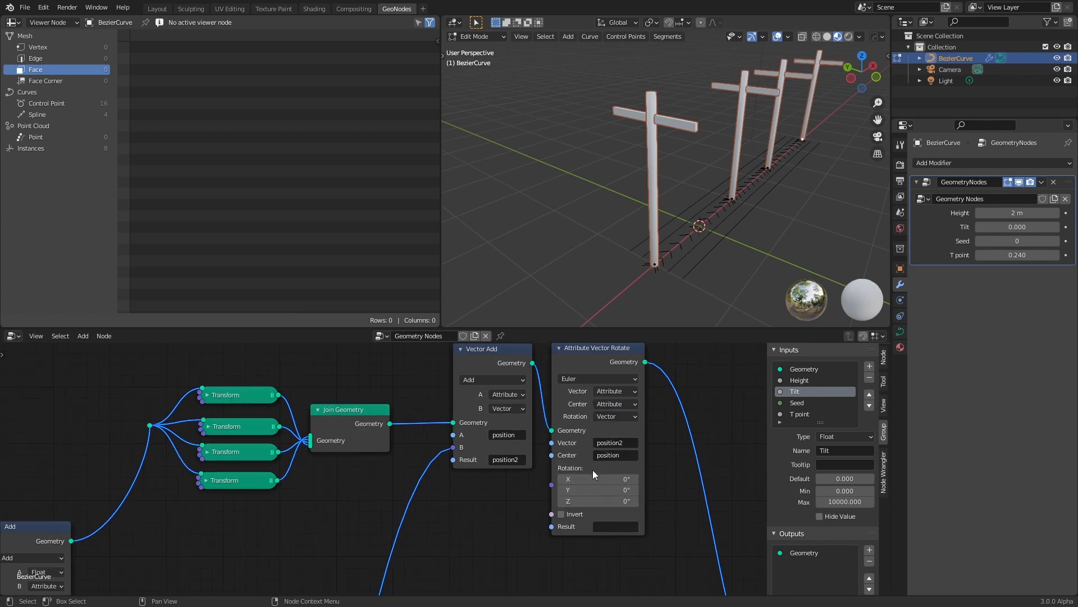
left_click(616, 415)
left_click(613, 436)
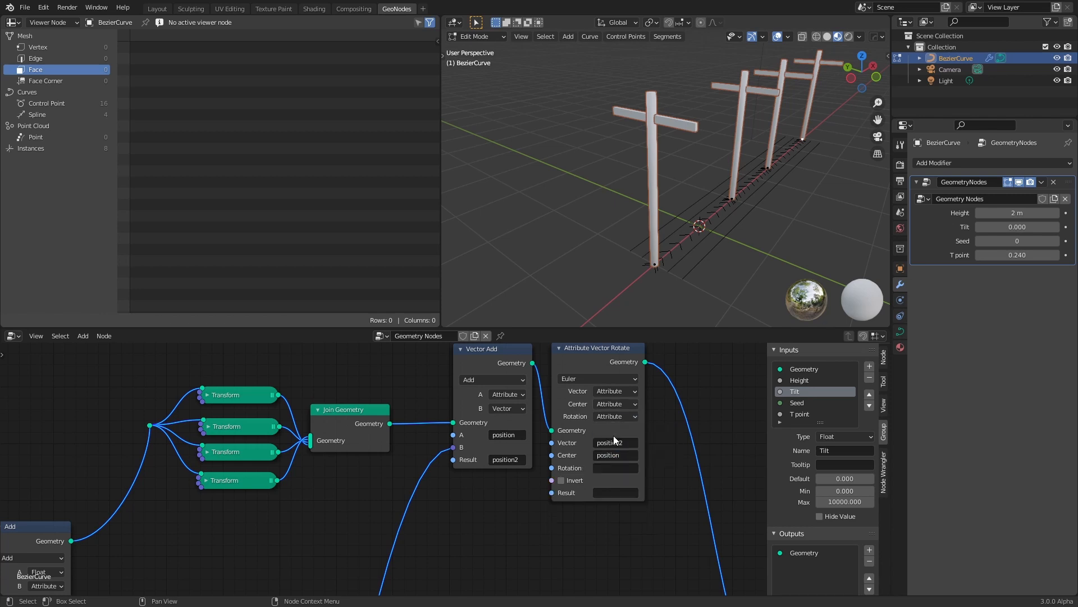
Use the rotation attribute from Attribute Randomize as the Rotation input of the Attribute Vector Rotate node.
scroll(477, 498, "down", 5)
middle_click_drag(362, 519, 586, 369)
scroll(500, 394, "up", 7)
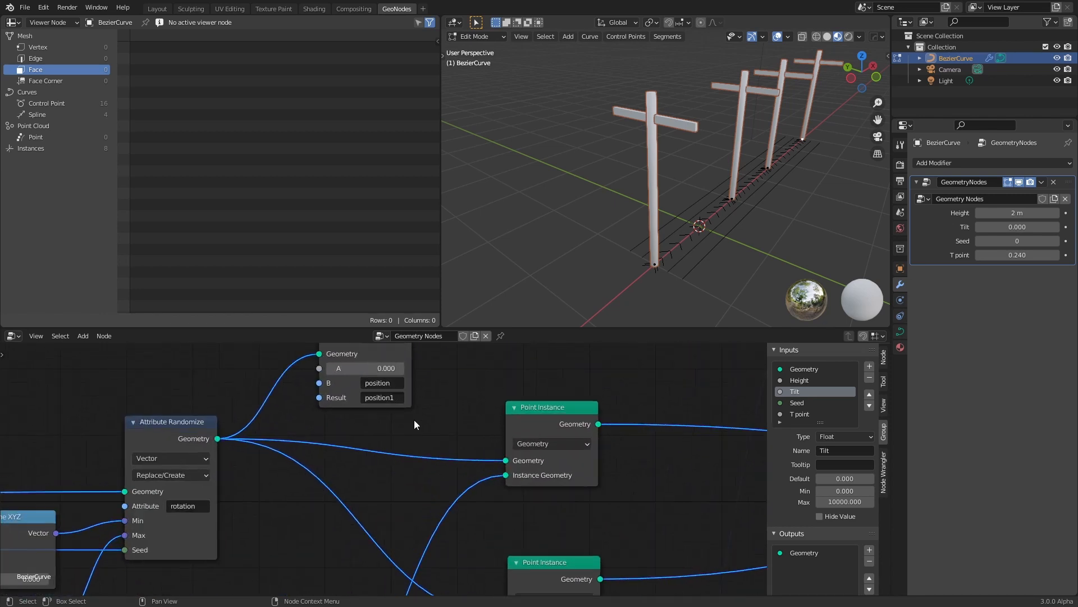
middle_click_drag(364, 434, 570, 411)
scroll(476, 474, "up", 2)
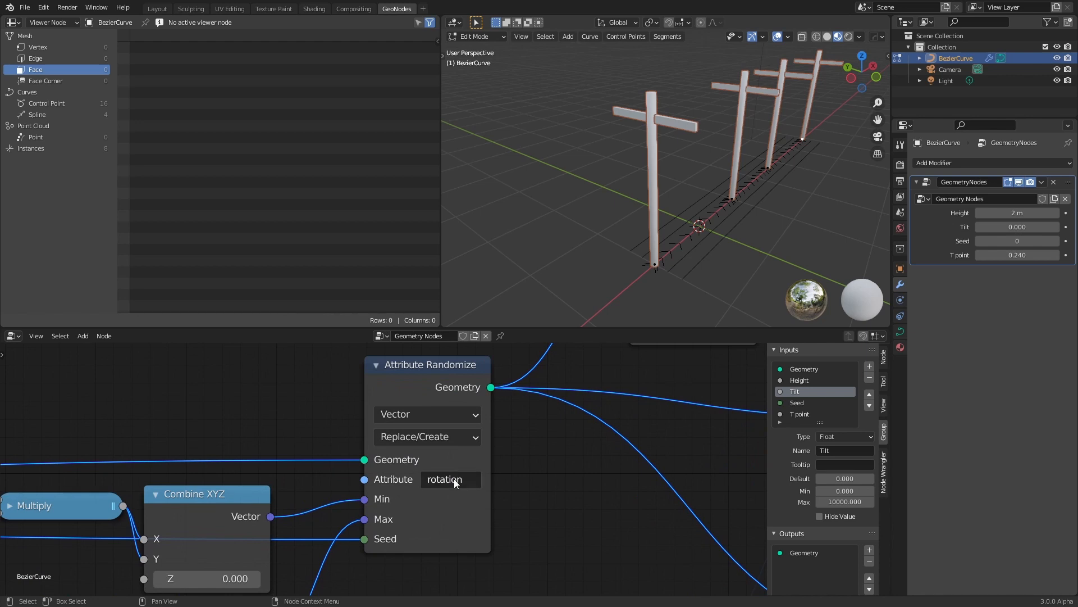
scroll(454, 478, "down", 2)
scroll(402, 476, "down", 2)
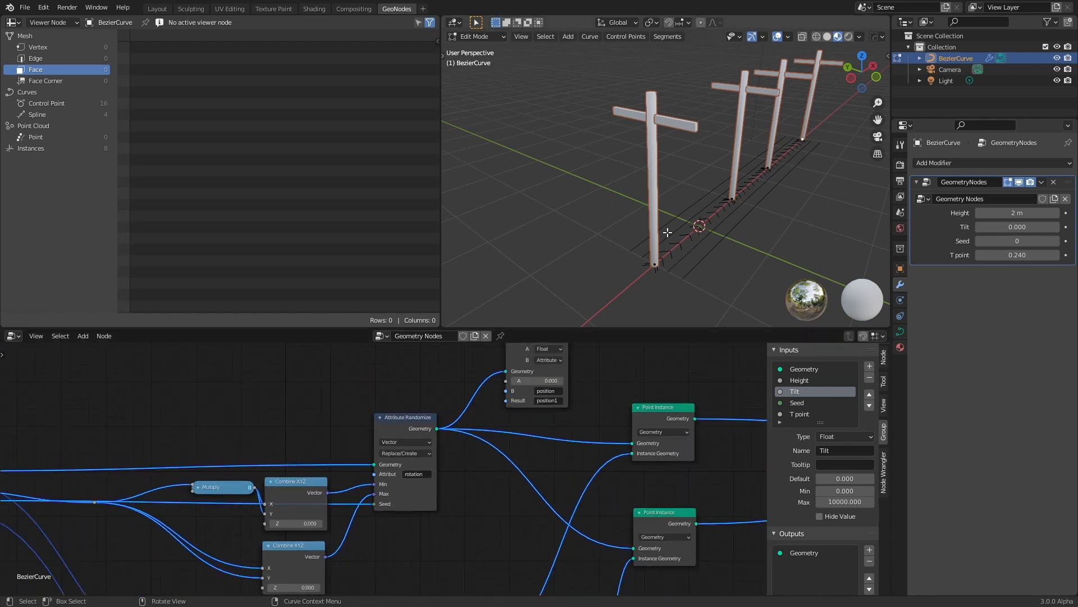
scroll(644, 370, "down", 1)
middle_click_drag(644, 370, 441, 530)
middle_click_drag(573, 461, 512, 480)
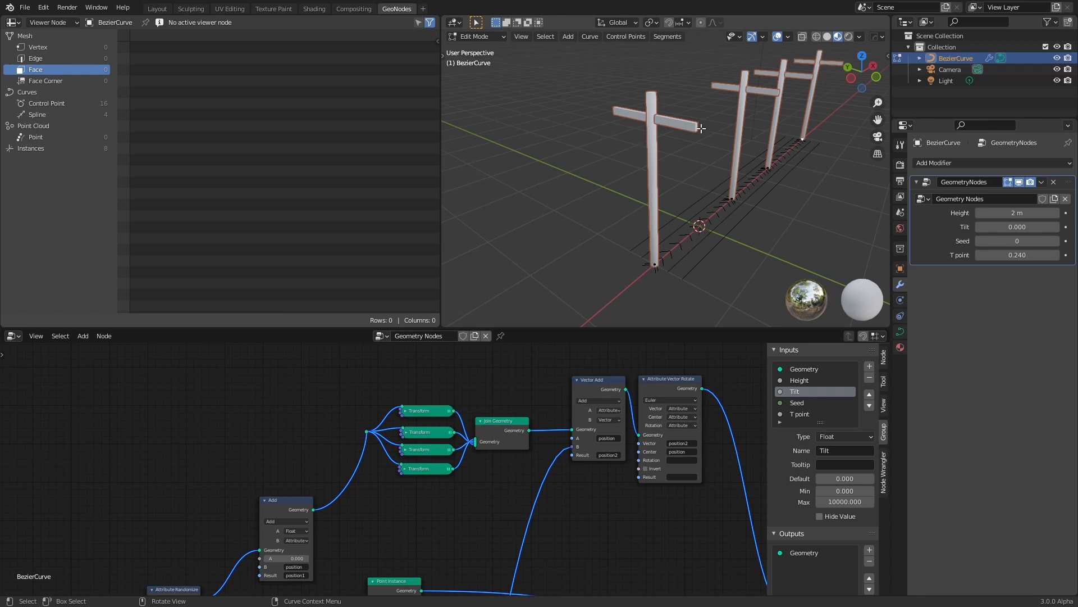
middle_click_drag(652, 486, 527, 492)
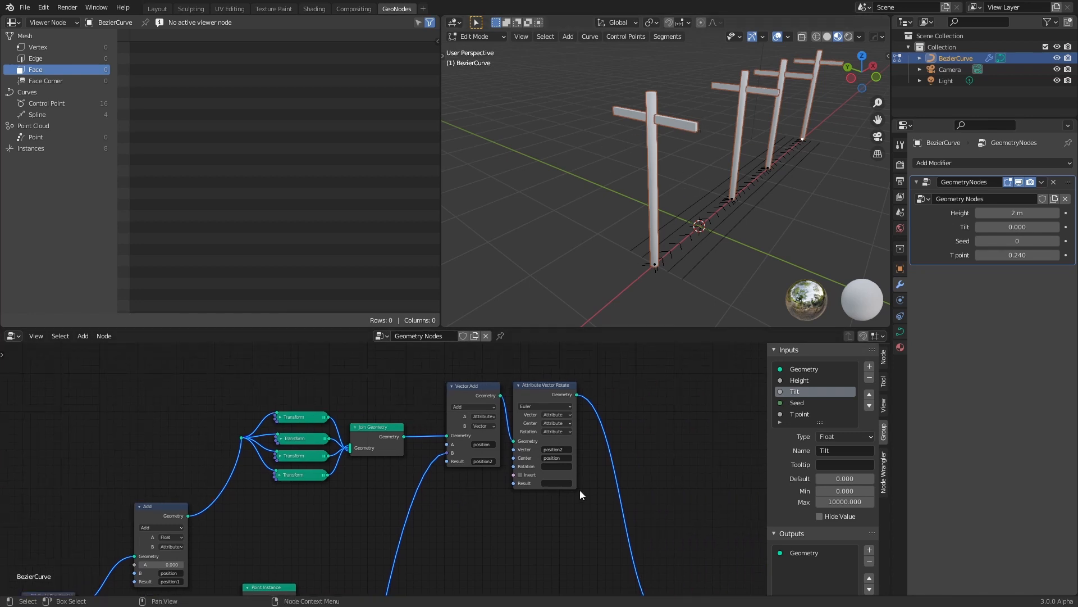
scroll(572, 472, "up", 3)
left_click(569, 467)
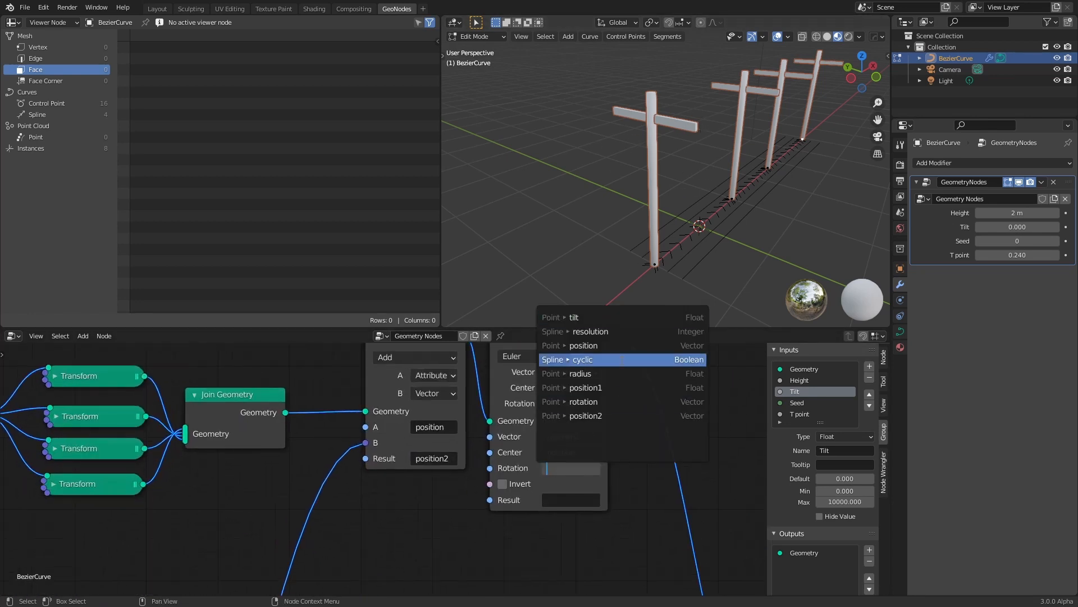
left_click(616, 401)
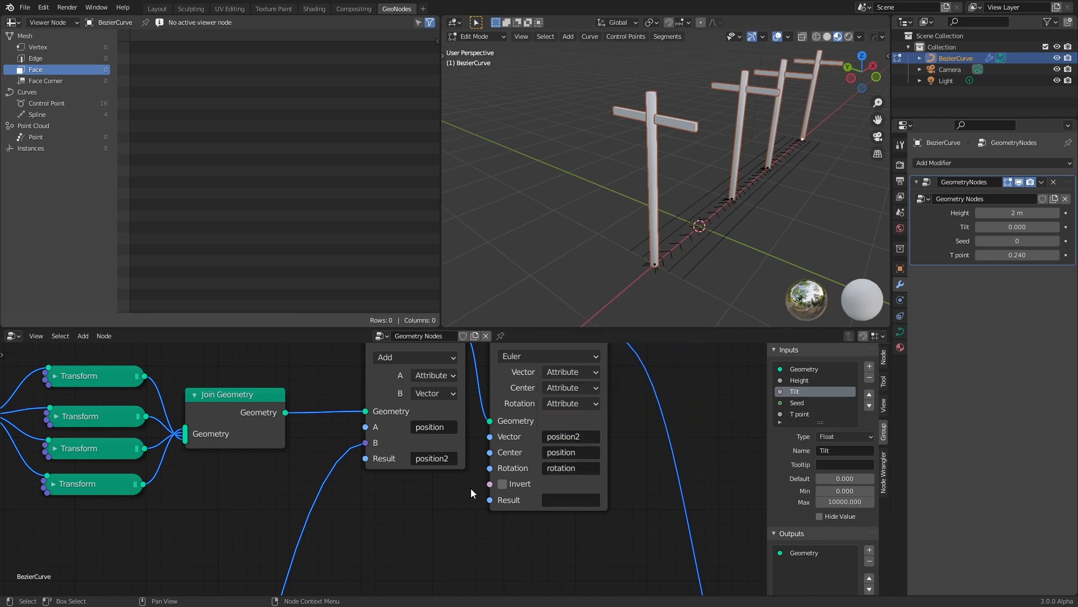
Set the Attribute Vector Rotate node's Result to the position attribute.
scroll(612, 491, "down", 2)
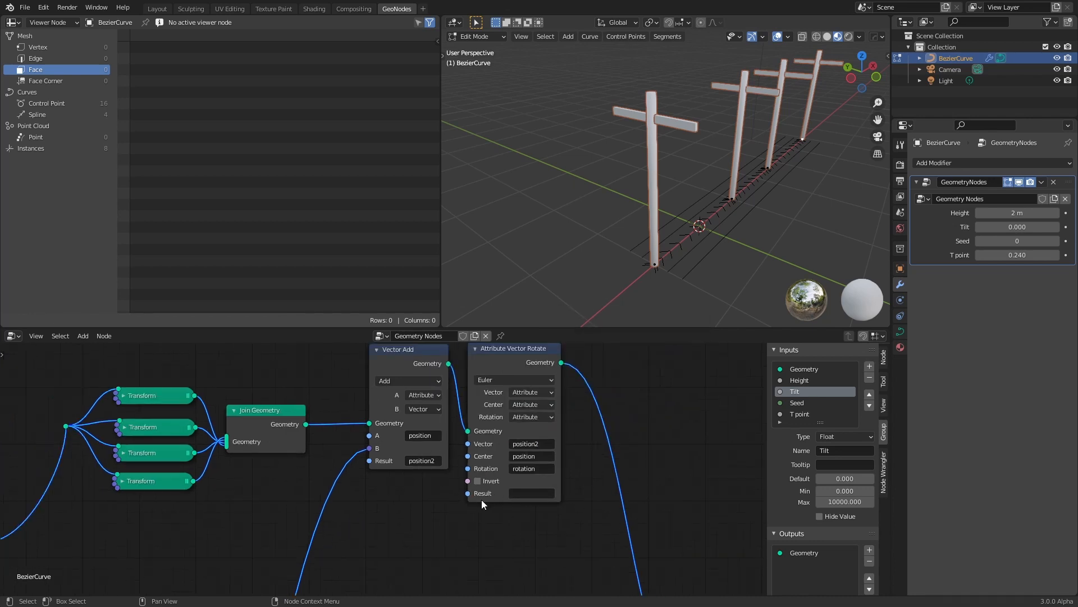
scroll(573, 450, "down", 3)
scroll(315, 450, "up", 4)
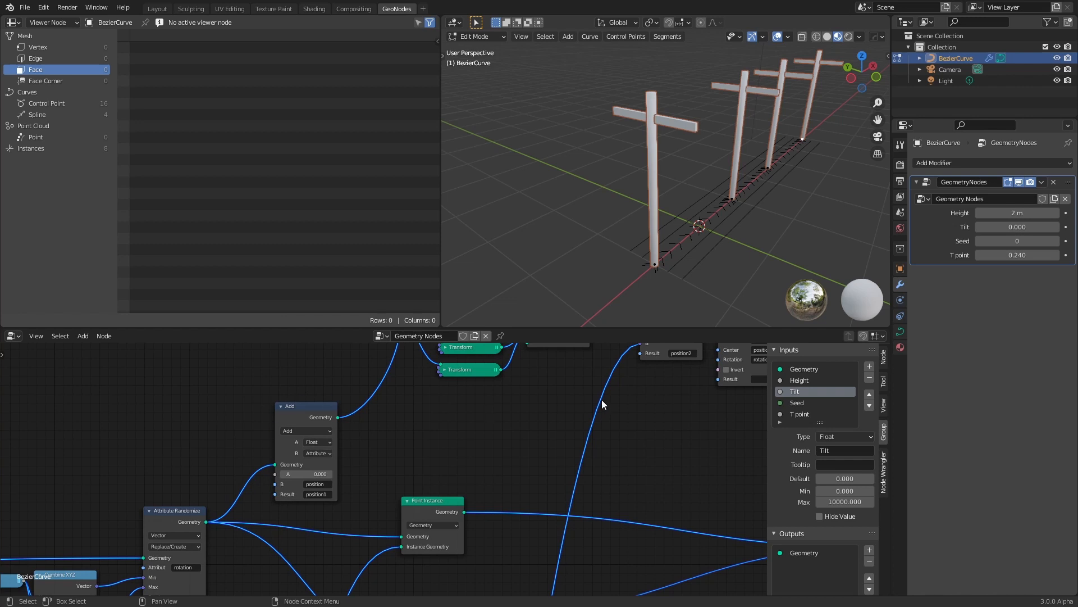
middle_click_drag(602, 399, 517, 483)
left_click(535, 464)
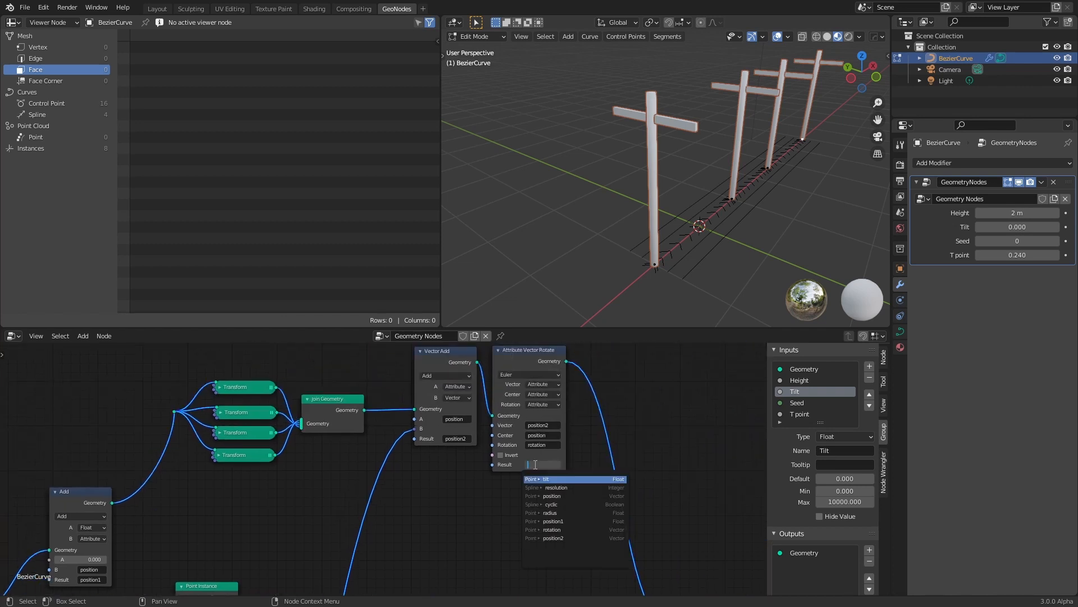
left_click(563, 494)
Raise the modifier's Tilt to 0.540 and examine how the wires follow the tilted poles.
middle_click_drag(724, 293, 733, 229)
left_click_drag(1003, 227, 1062, 228)
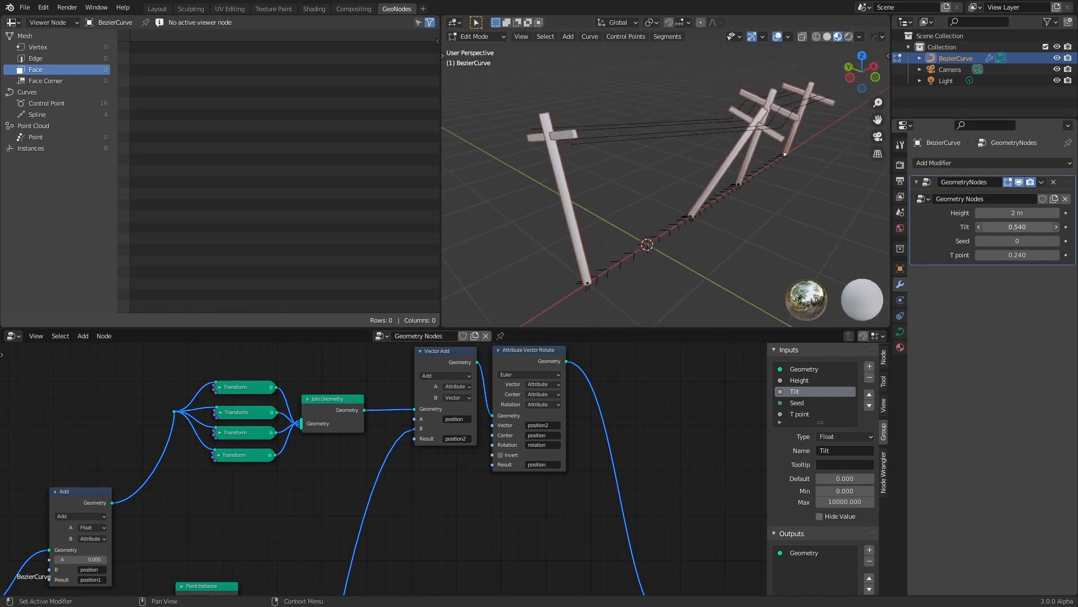
middle_click_drag(695, 189, 716, 162)
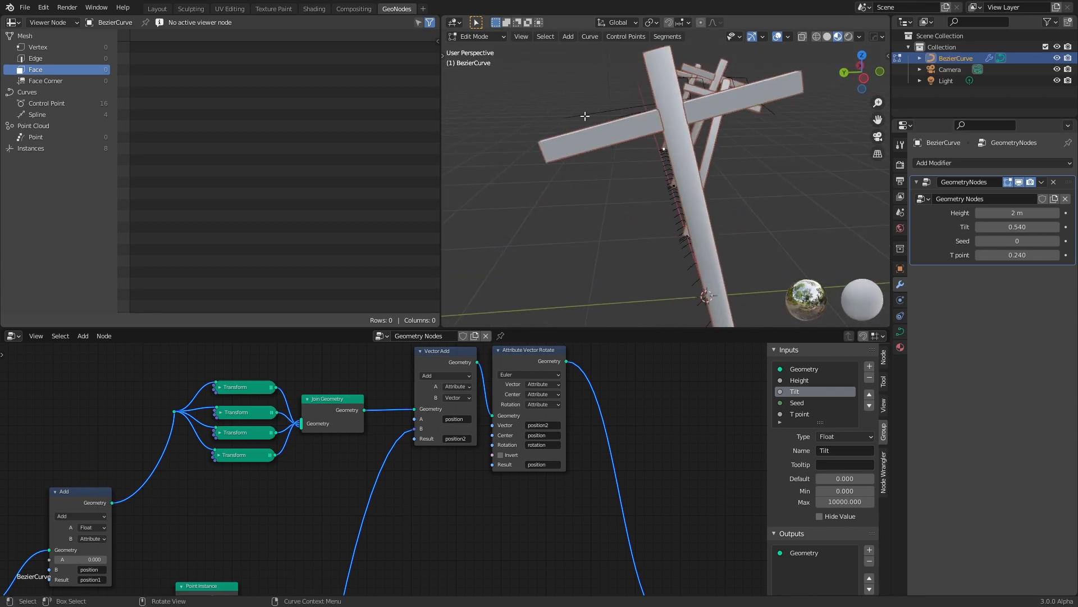
middle_click_drag(760, 111, 673, 147)
scroll(673, 147, "down", 3)
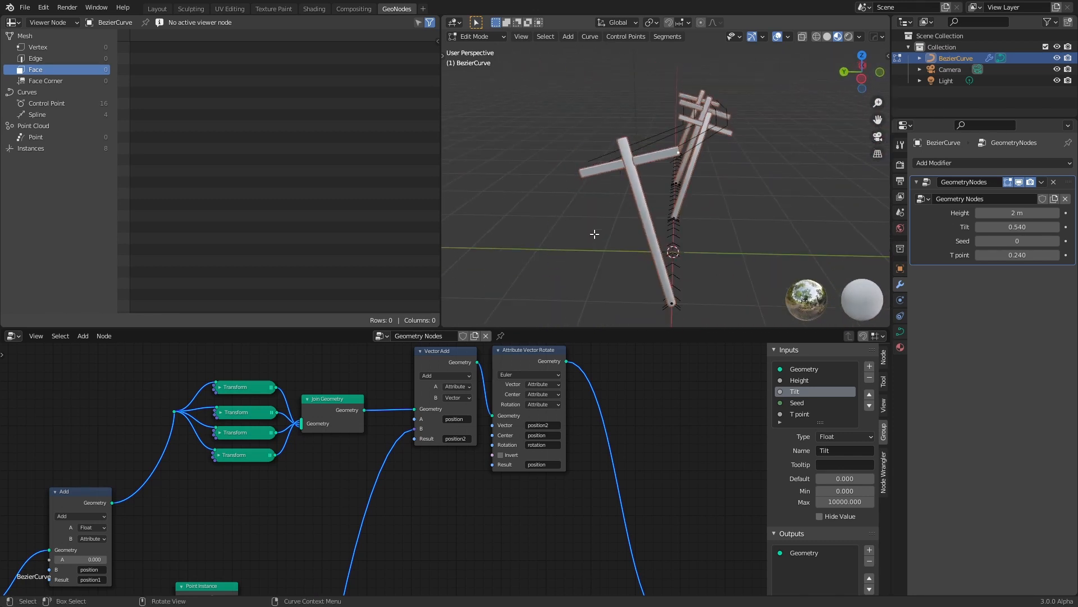
middle_click_drag(583, 460, 653, 425)
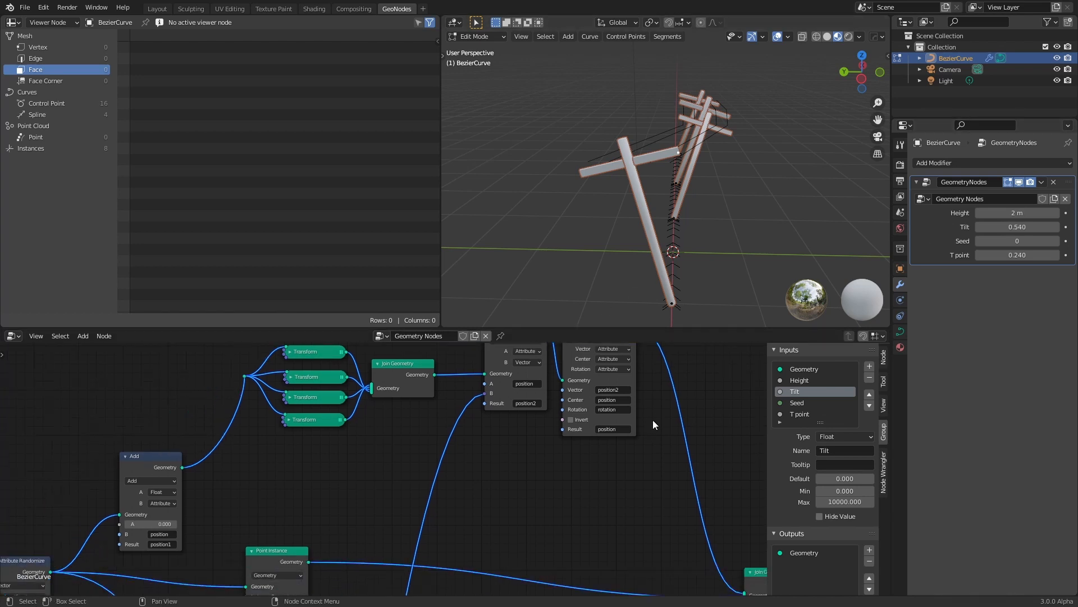
scroll(559, 463, "down", 2)
mouse_move(542, 466)
middle_mouse_down()
mouse_move(522, 469)
mouse_move(544, 487)
middle_mouse_up()
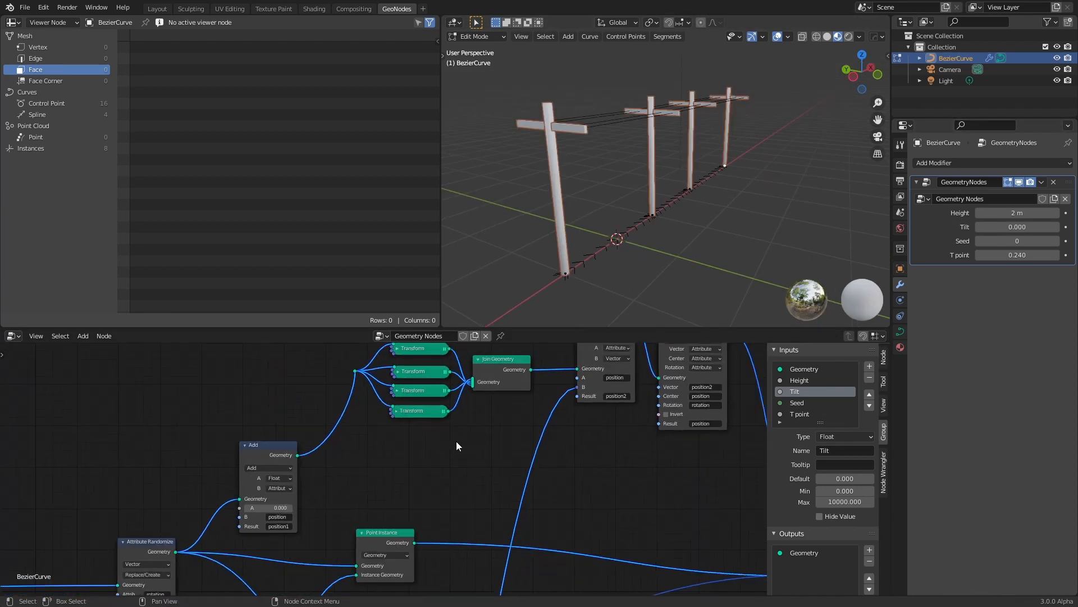
Attach a Viewer node to the Geometry output of the Add math node after Attribute Randomize.
middle_click_drag(457, 445, 373, 494)
middle_click_drag(320, 525, 521, 423)
scroll(422, 467, "up", 3)
left_click(384, 393)
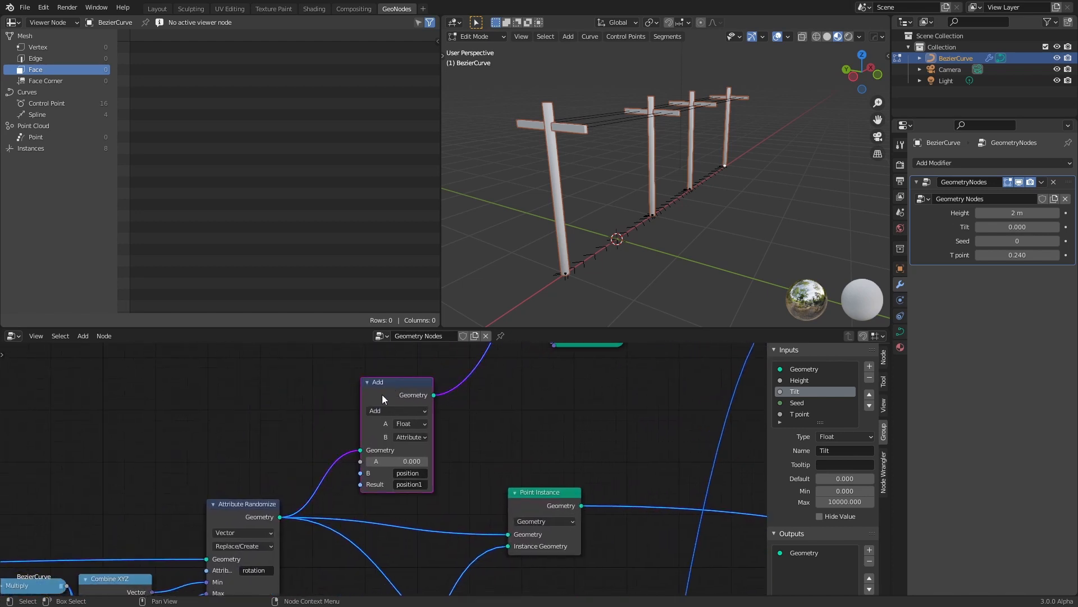
scroll(396, 399, "up", 1)
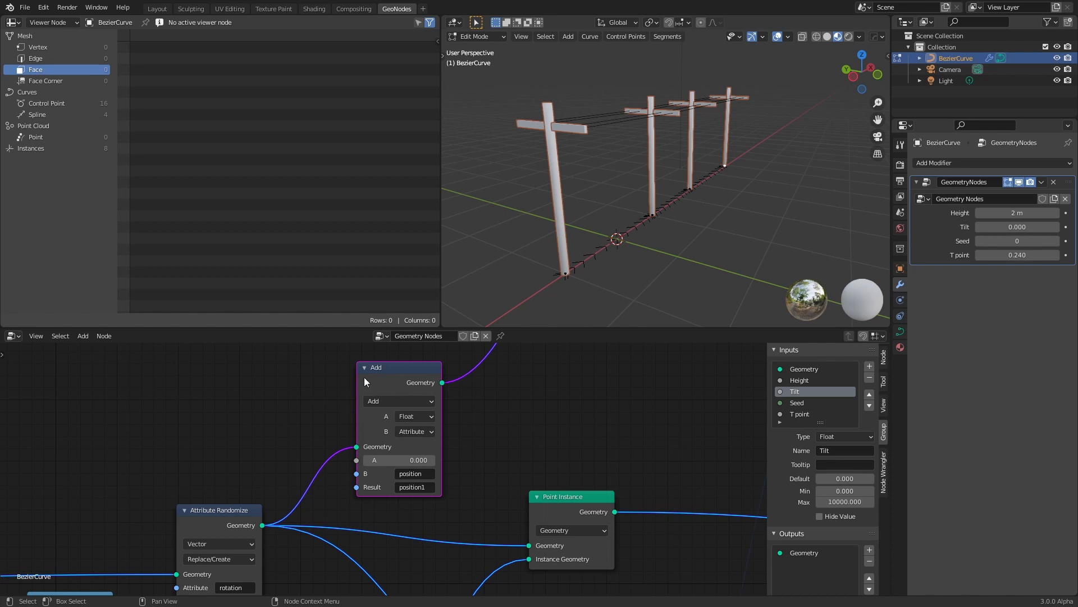
left_click_drag(384, 376, 377, 376)
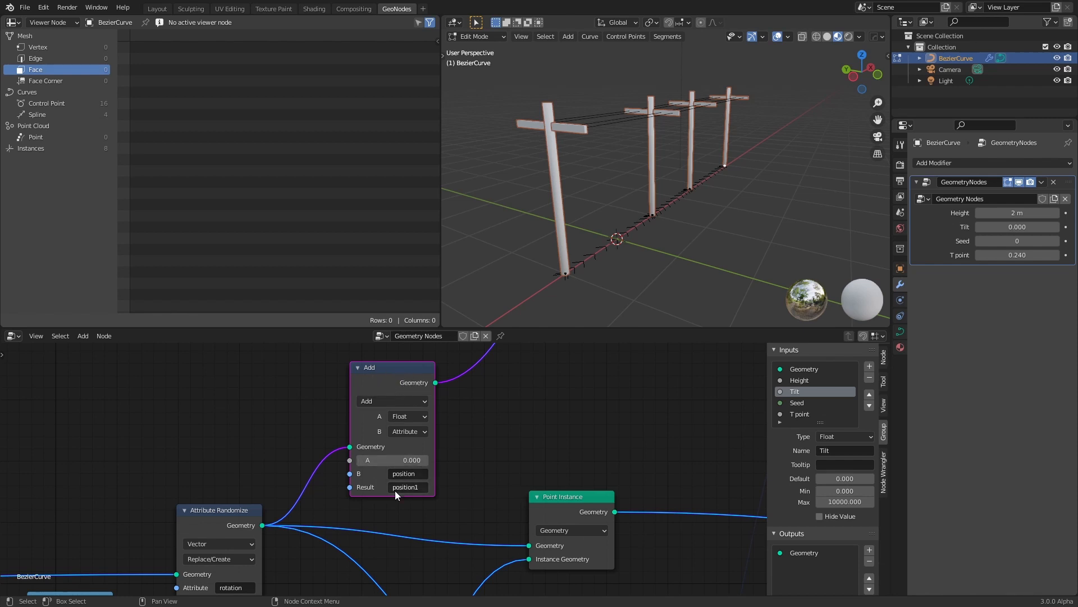
middle_click_drag(504, 393, 486, 401)
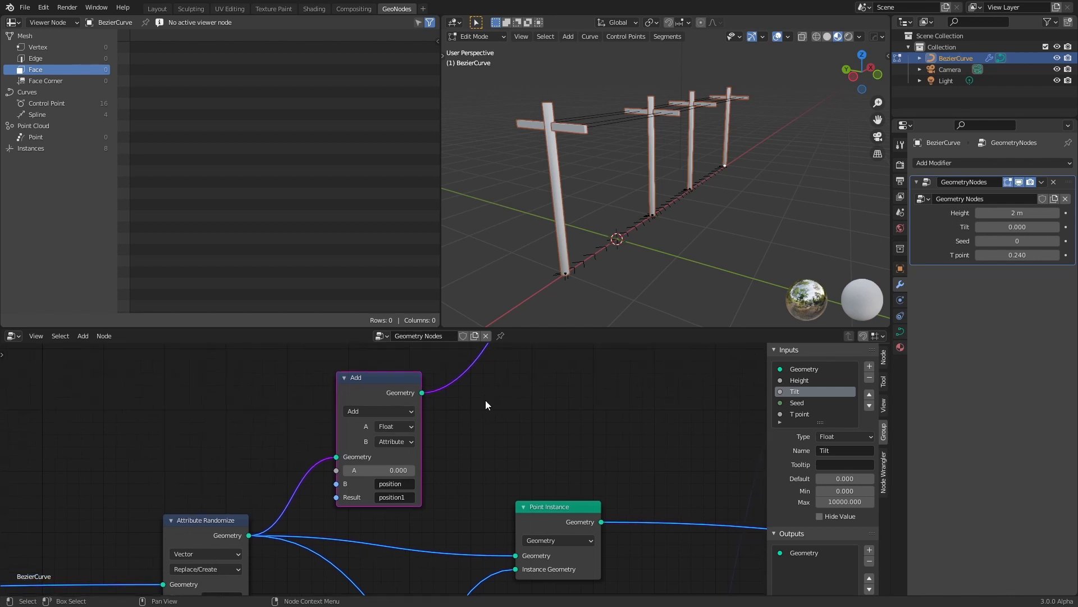
left_click(409, 396, "ctrl+shift")
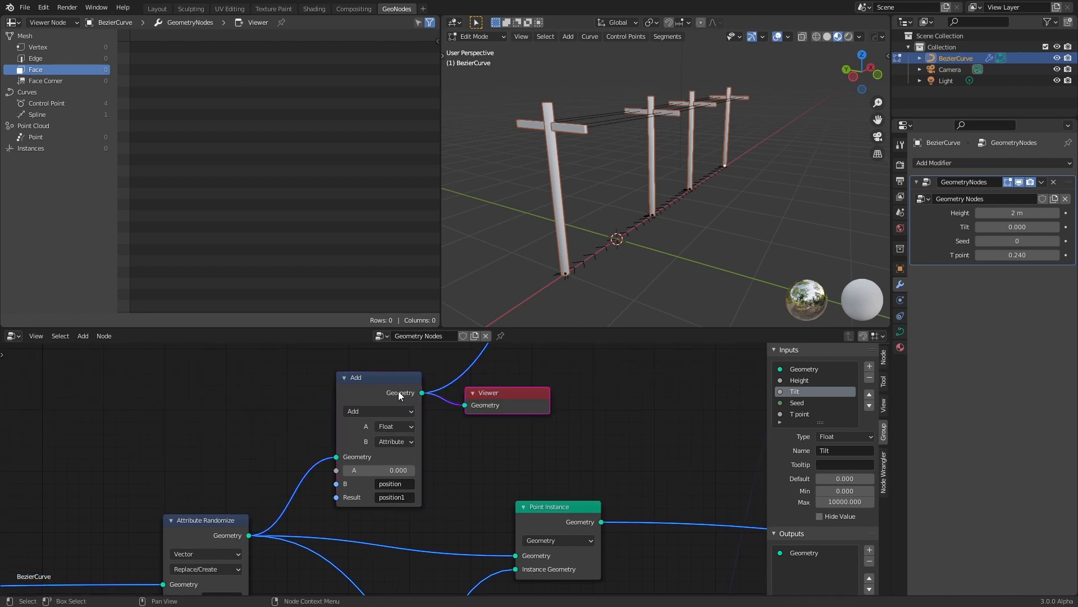
Show the control point attributes in the spreadsheet and move the Viewer node farther from the Add node.
left_click(66, 105)
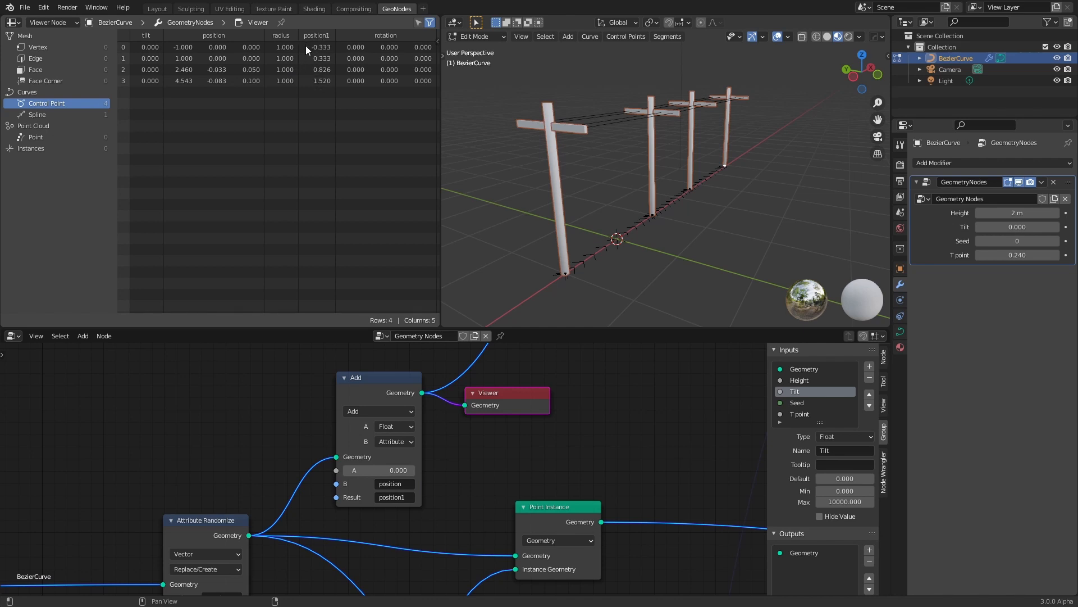
left_click_drag(484, 389, 556, 377)
Switch the Add math node after Attribute Randomize to an Attribute Vector Math node.
left_click(357, 387)
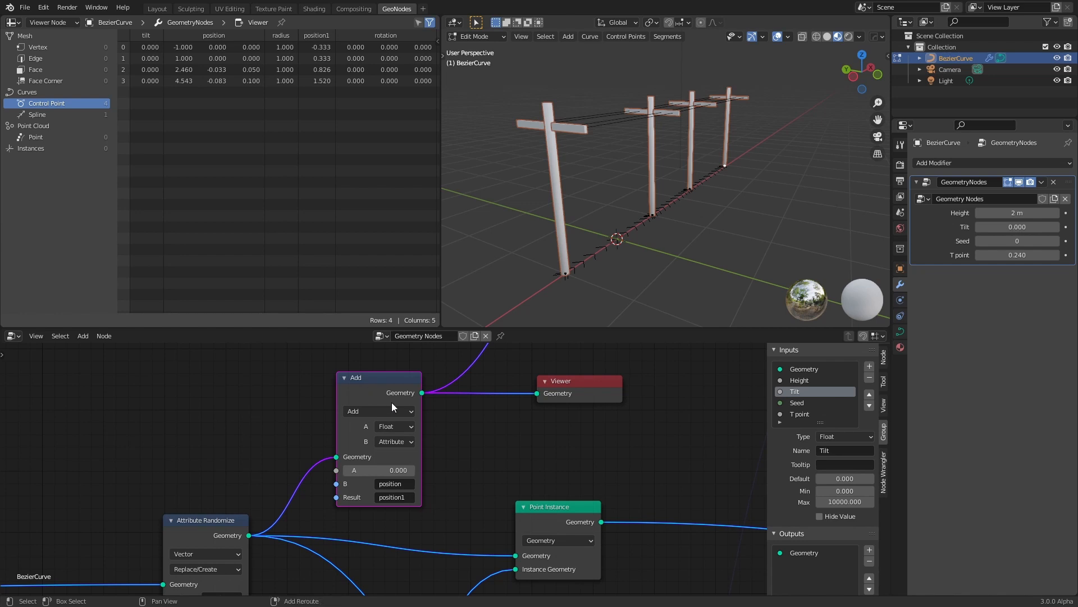
key("shift+s")
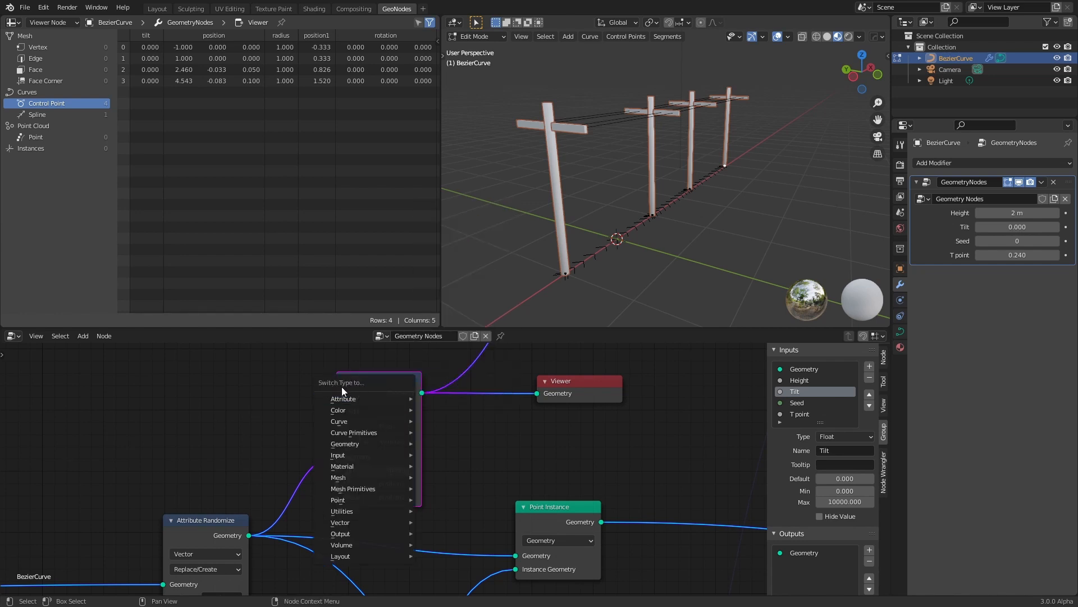
mouse_move(369, 434)
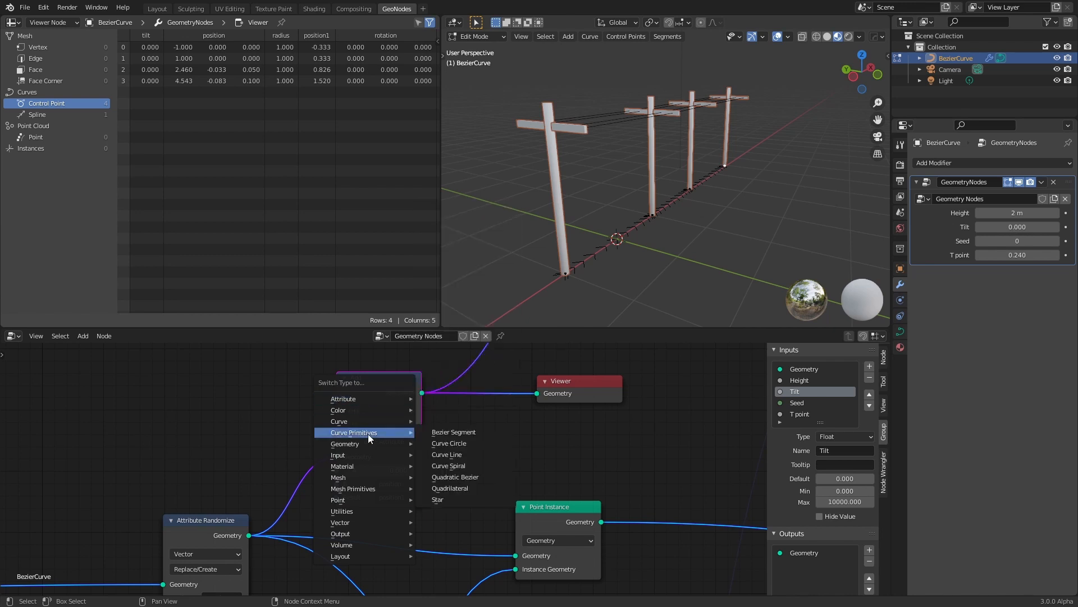
mouse_move(362, 399)
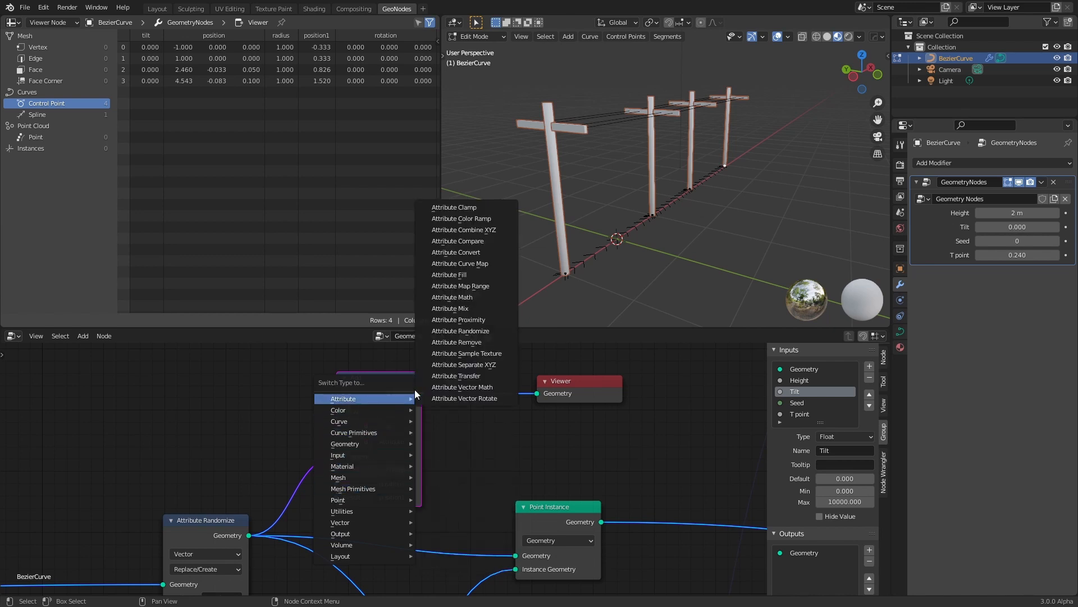
left_click(479, 386)
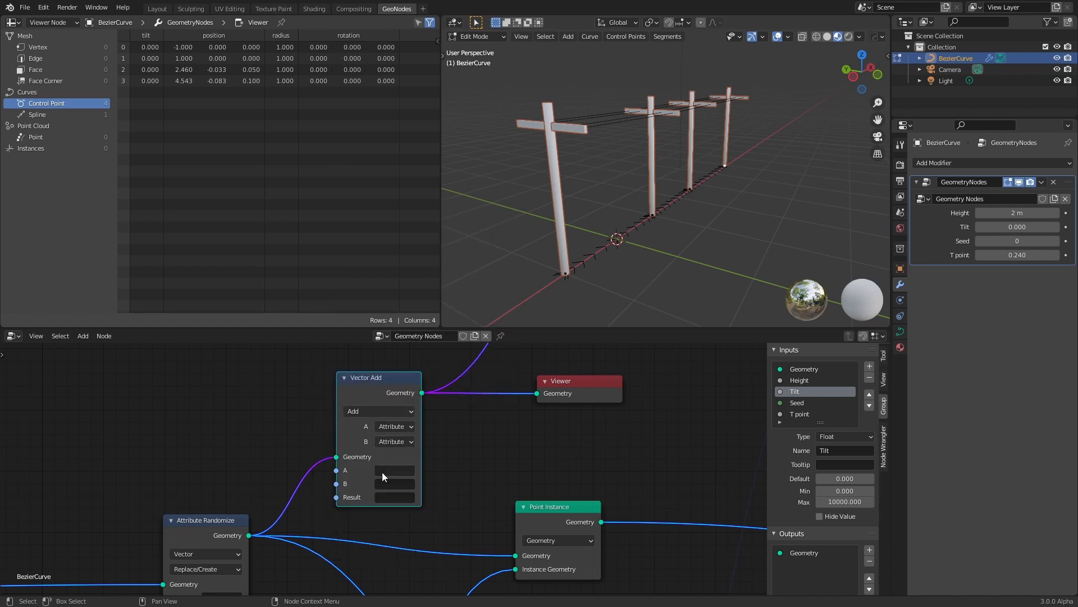
On the new Vector Add node, set B's type to Vector, A to the position attribute and Result to position1.
left_click(396, 441)
left_click(402, 468)
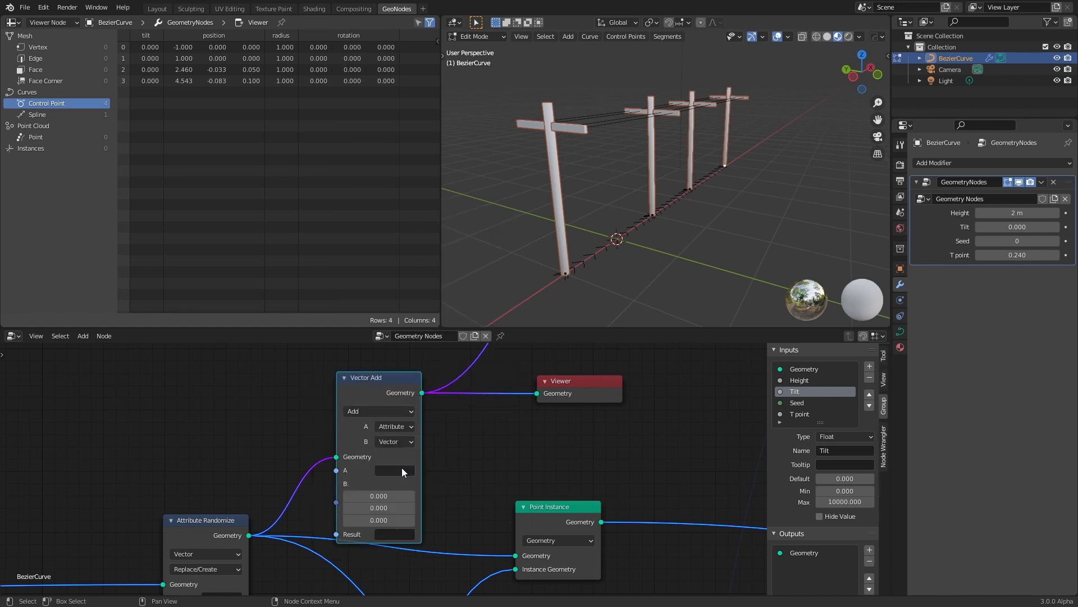
left_click(394, 470)
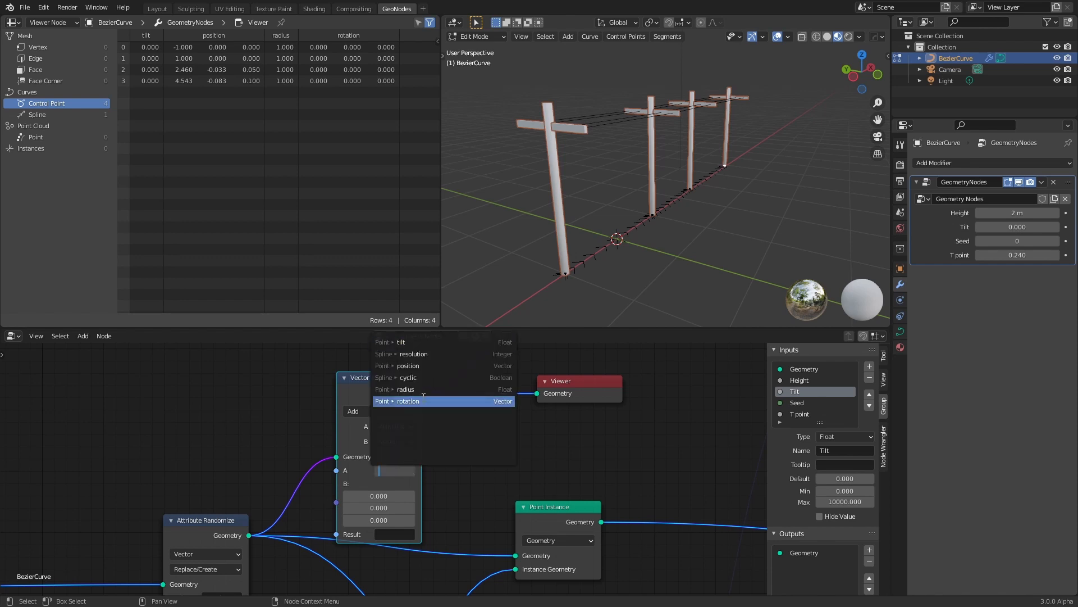
left_click(429, 365)
left_click(402, 529)
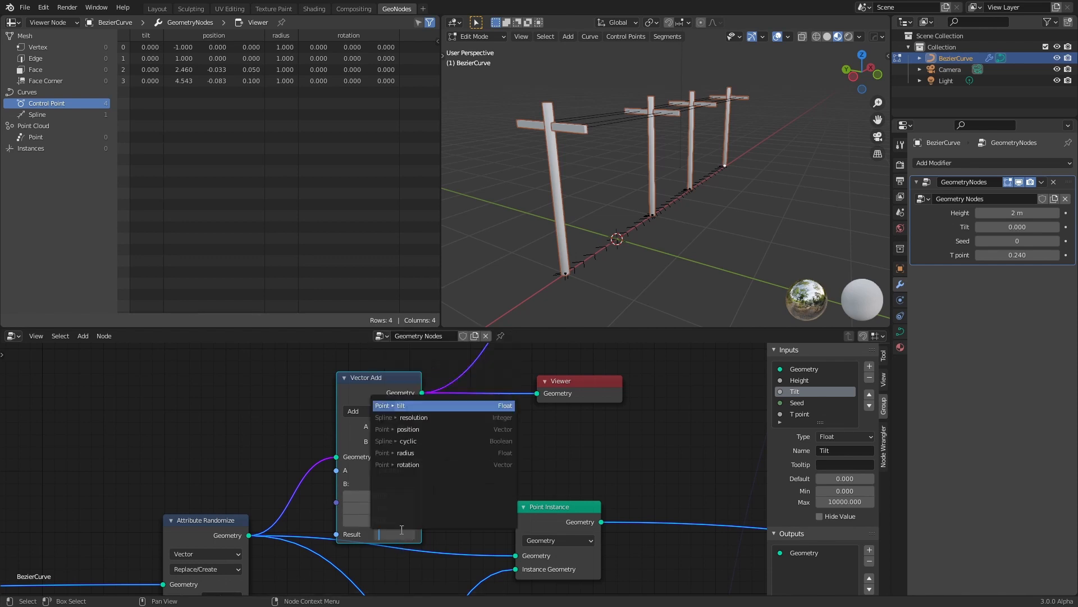
type("po")
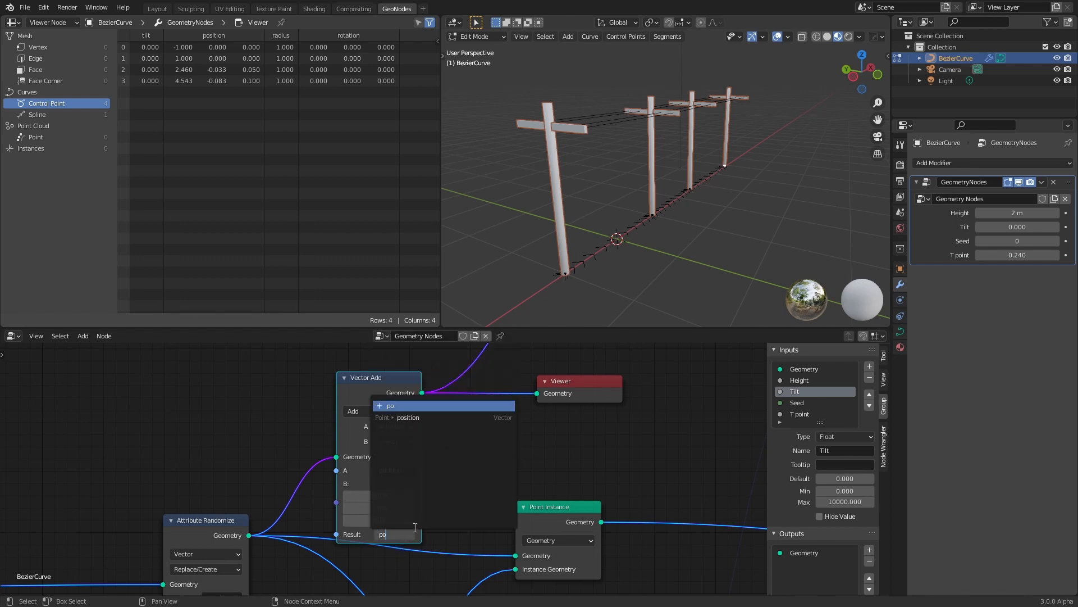
type("sition1")
key("Return")
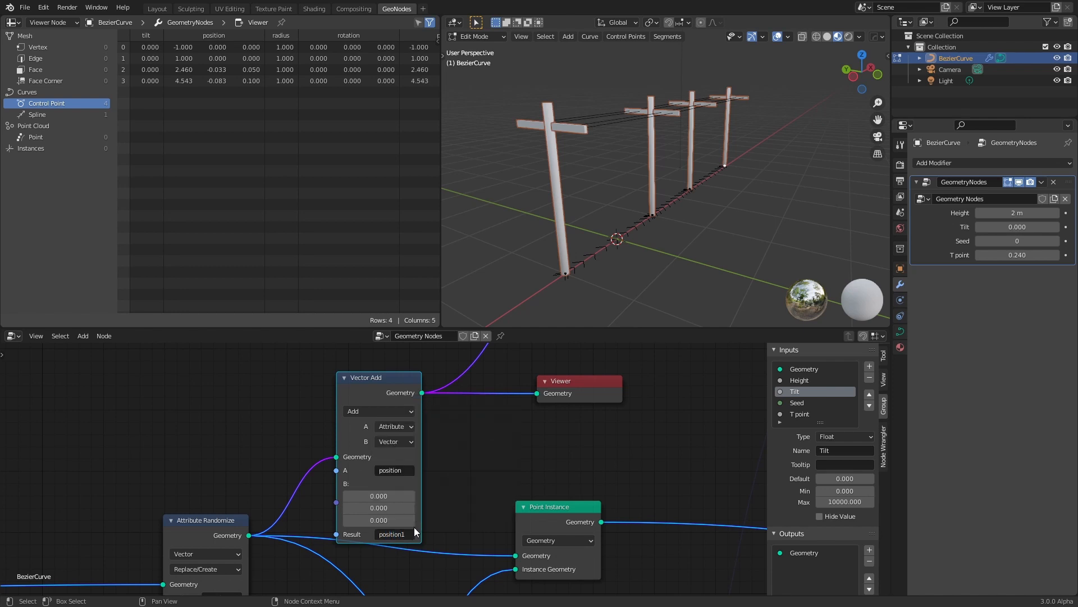
Collapse the Vector Add node, check the position1 values in the spreadsheet and delete the Viewer node.
left_click(344, 377)
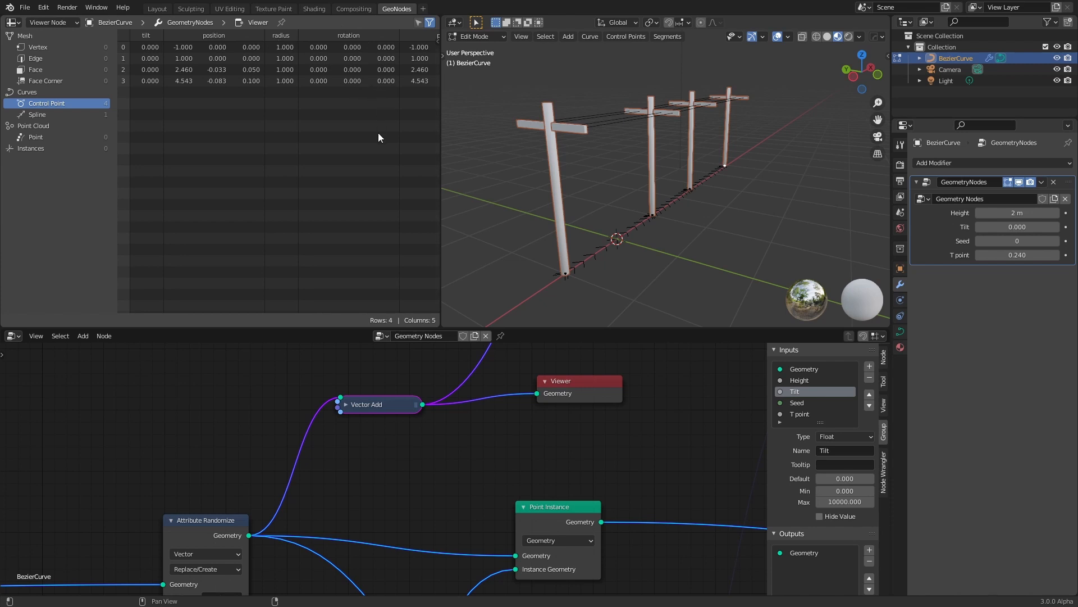
middle_click_drag(378, 137, 278, 132)
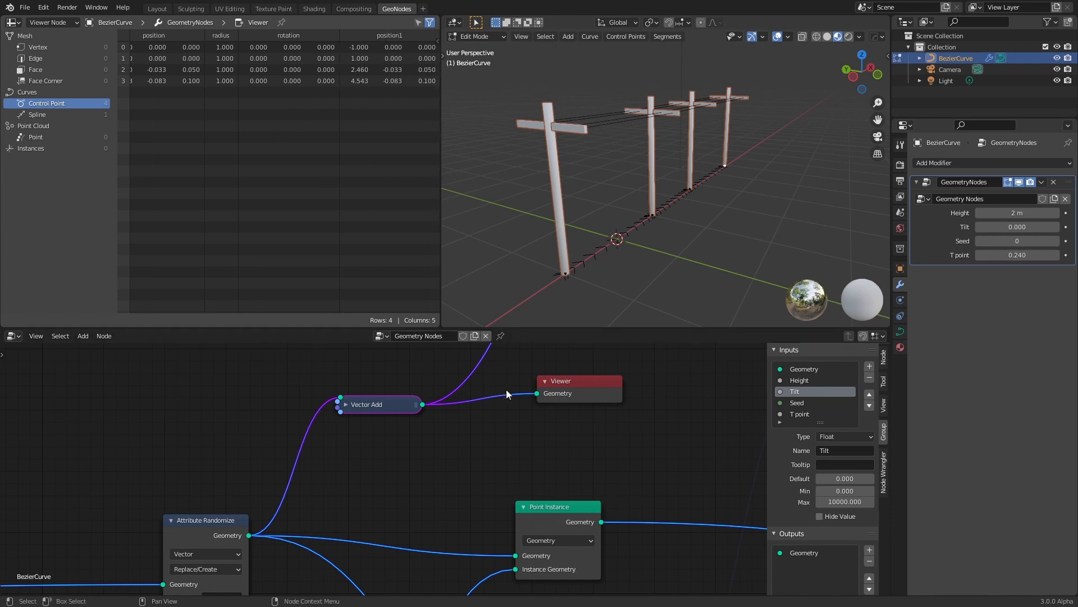
left_click_drag(579, 389, 562, 400)
key("x")
scroll(524, 405, "down", 3)
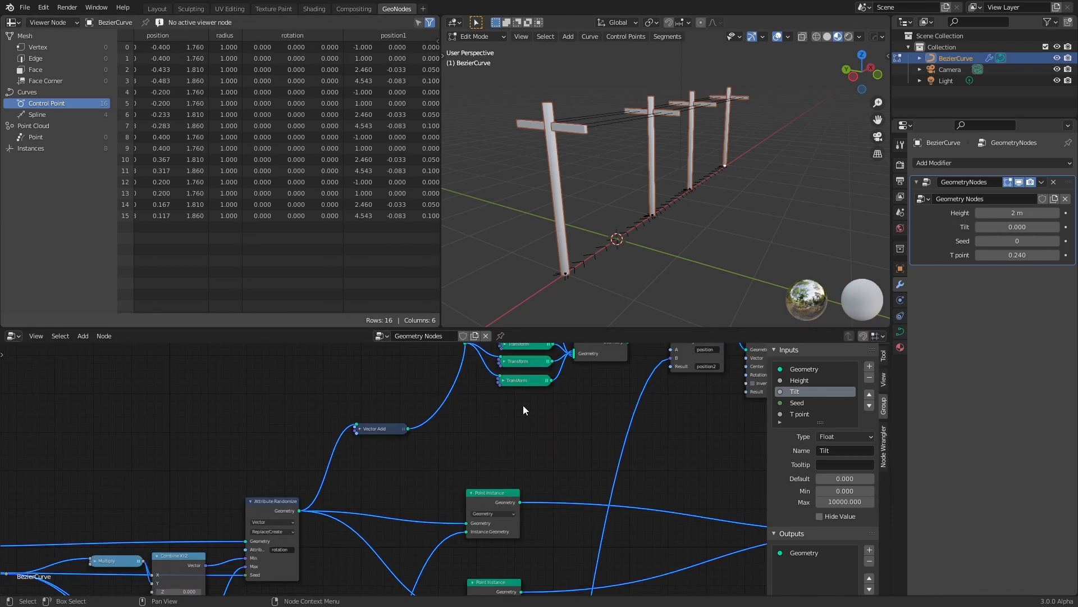
Set the modifier's Tilt to 0.470 and inspect how the wires line up with the tilted poles.
middle_click_drag(524, 406, 406, 477)
middle_click_drag(484, 469, 382, 471)
scroll(522, 461, "up", 3)
middle_click_drag(701, 210, 695, 207)
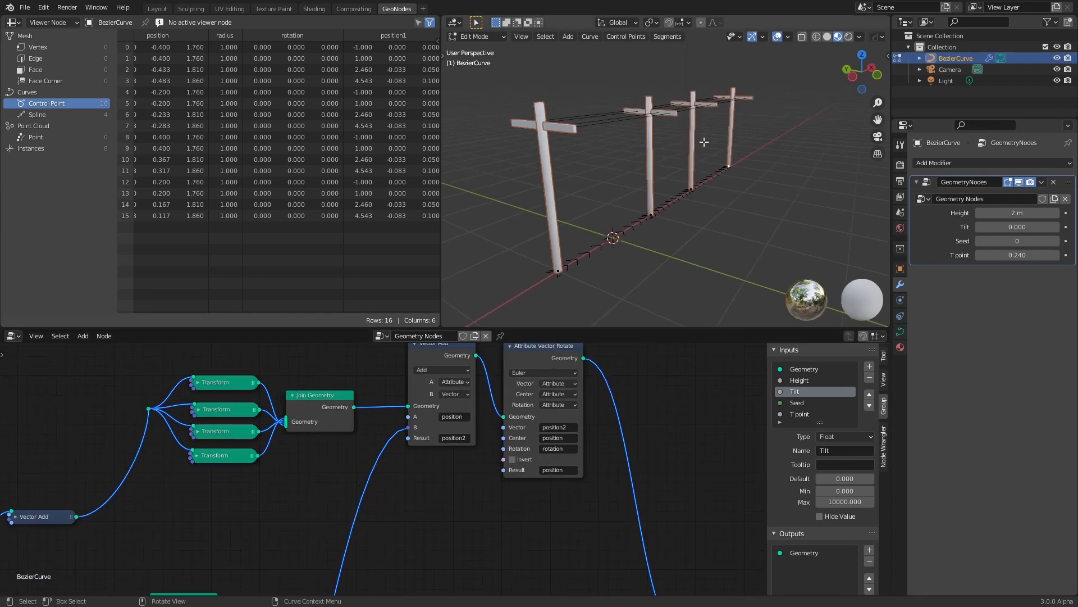
mouse_move(1018, 221)
left_mouse_down()
mouse_move(1046, 221)
mouse_move(1019, 228)
left_mouse_up()
middle_click_drag(752, 168, 726, 122)
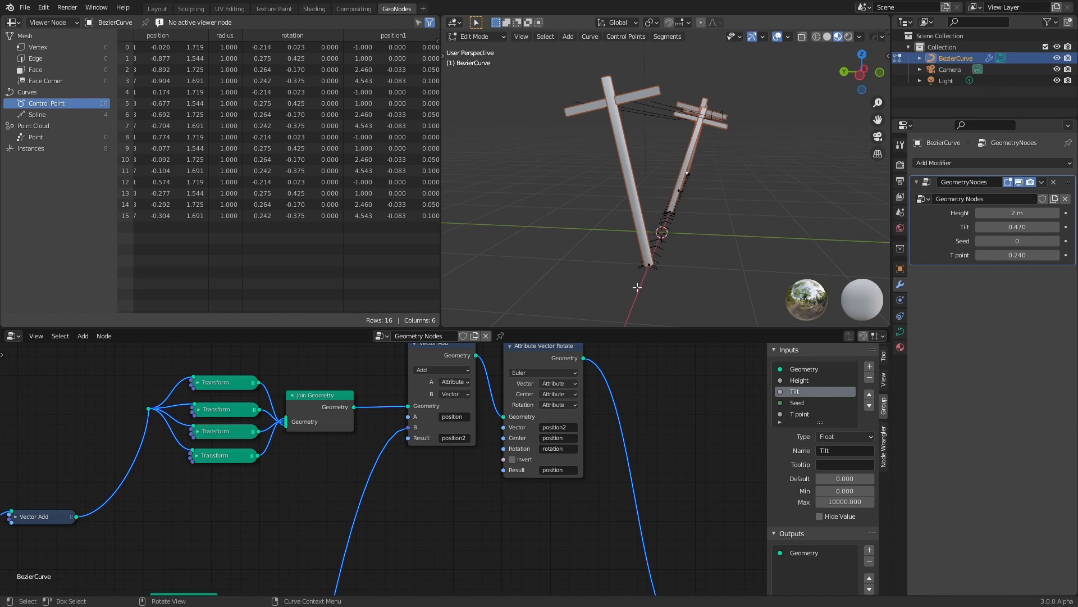
middle_click_drag(637, 287, 578, 283)
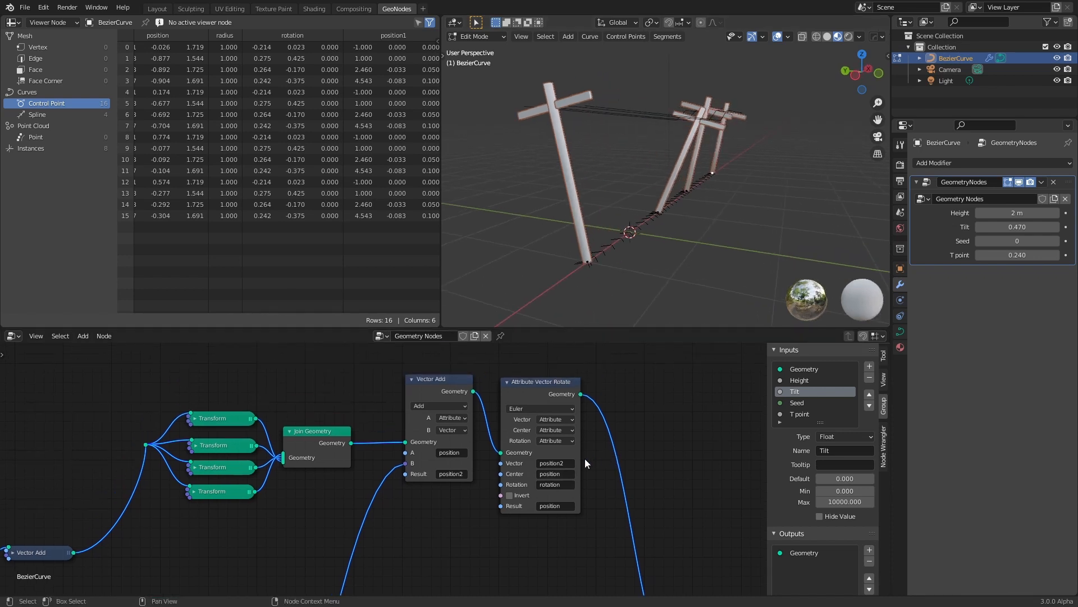
Set the Center of the Attribute Vector Rotate node to the position1 attribute.
scroll(643, 484, "up", 2)
left_click(642, 470)
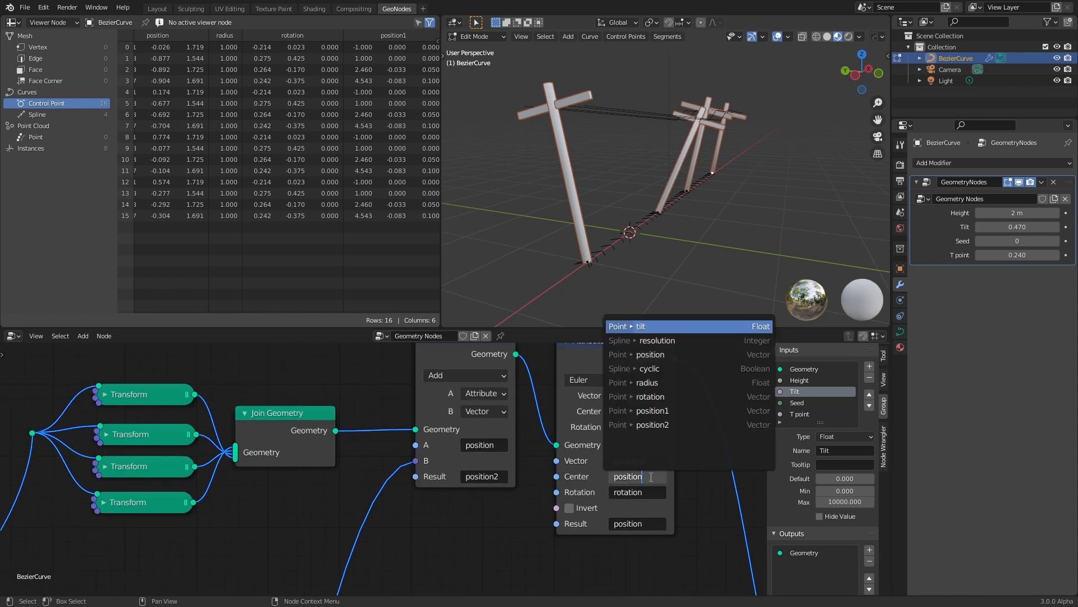
type("1")
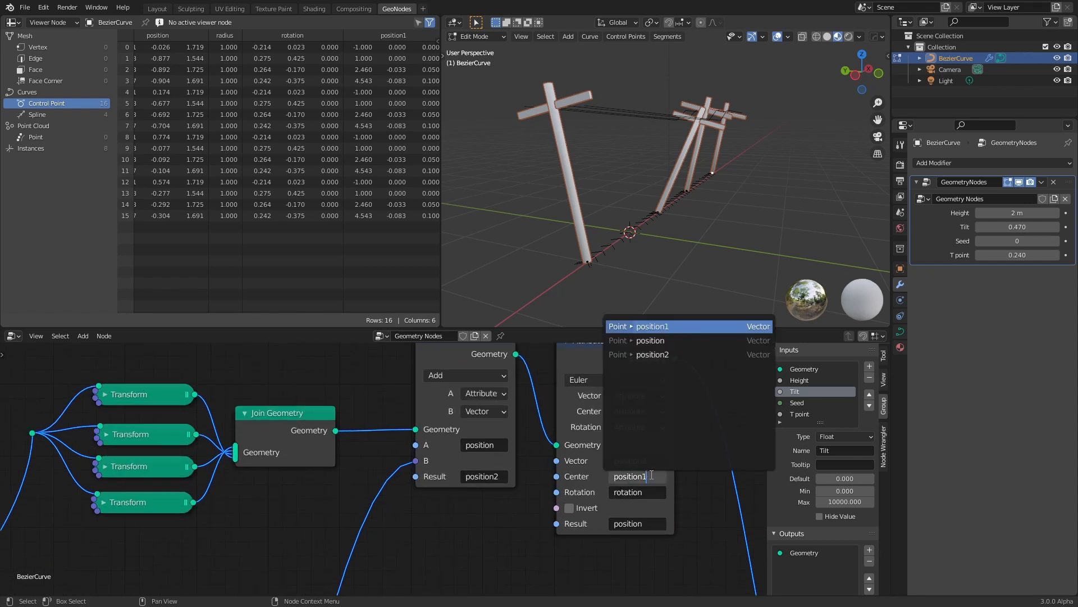
key("Return")
Set the modifier's Tilt to 0.130 and Seed to 8, inspecting the wires on the poles from several angles.
middle_click_drag(662, 213, 719, 129)
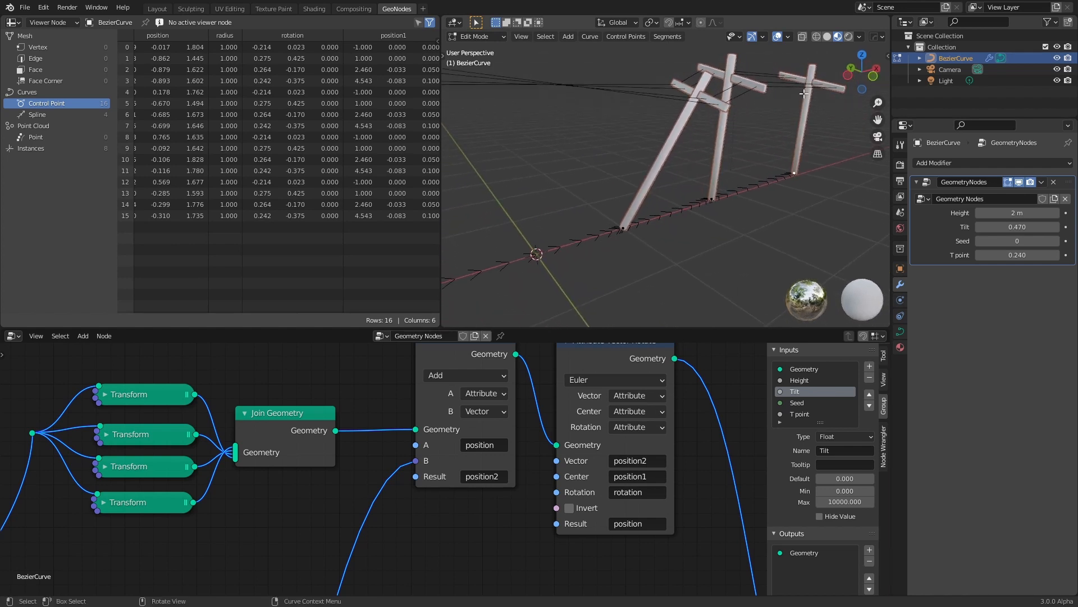
middle_click_drag(805, 94, 766, 140)
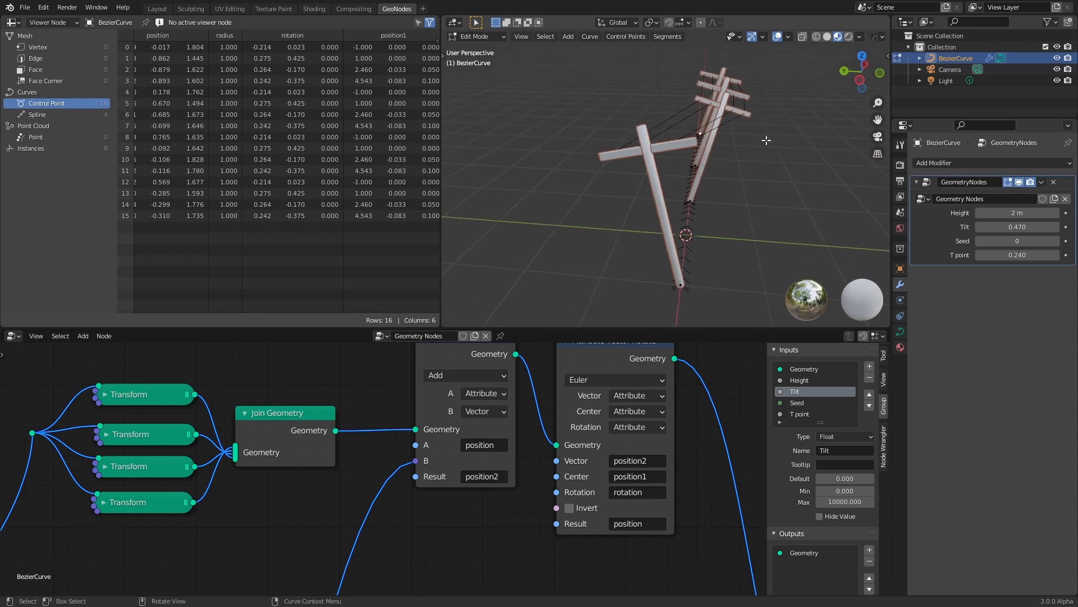
mouse_move(1019, 227)
left_mouse_down()
mouse_move(1053, 227)
mouse_move(1011, 227)
mouse_move(1030, 221)
left_mouse_up()
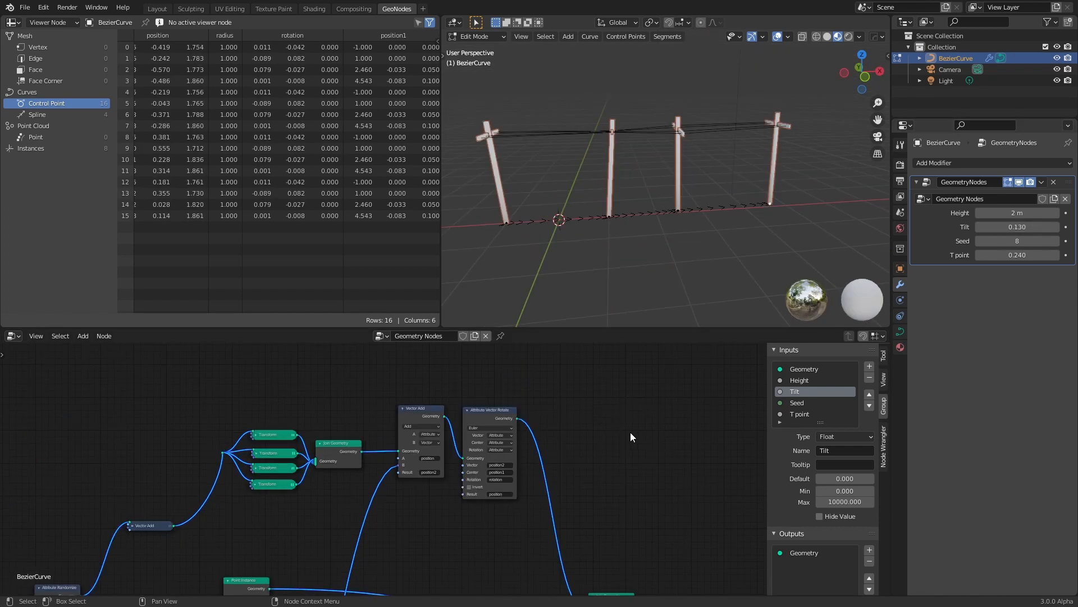
scroll(630, 433, "down", 5, "shift")
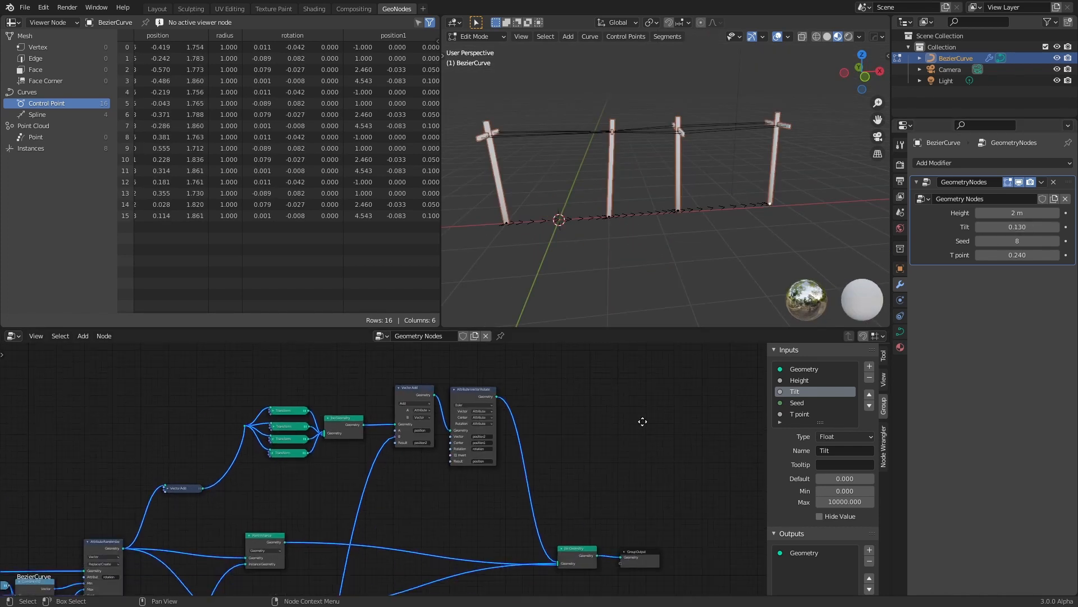
middle_click_drag(629, 264, 554, 173)
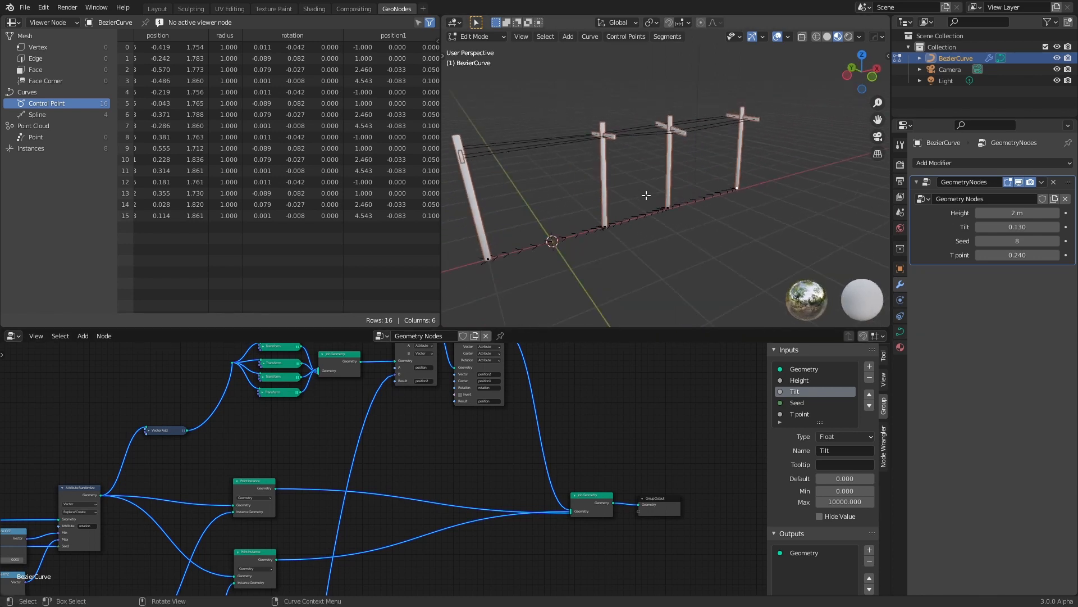
middle_click_drag(646, 195, 606, 190)
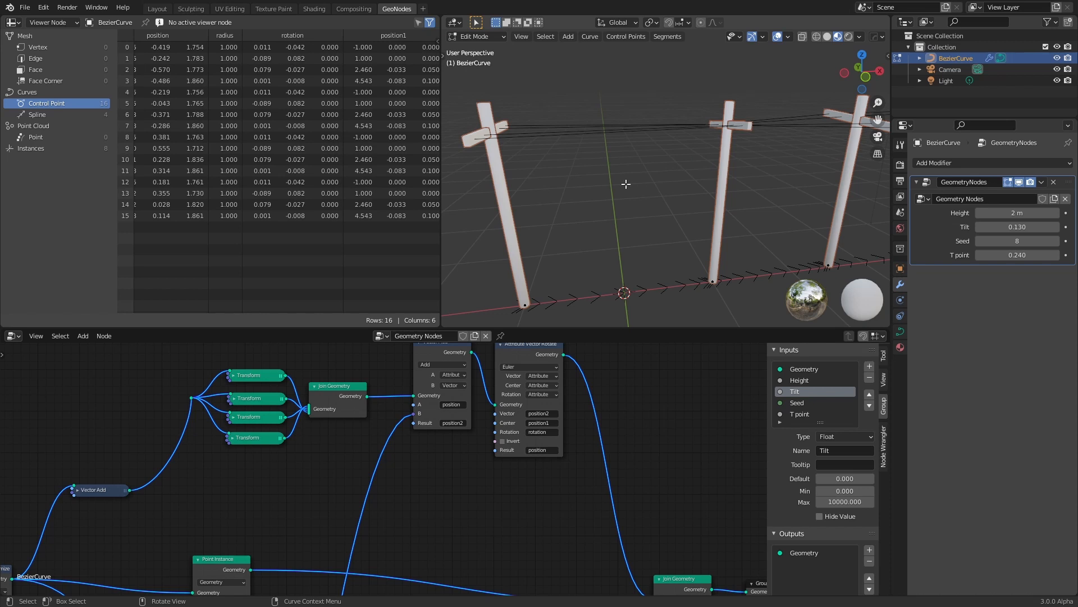
Insert a Curve Subdivide node on the link leaving the Attribute Vector Rotate node's Geometry output.
middle_click_drag(761, 347, 621, 407)
scroll(621, 407, "up", 1)
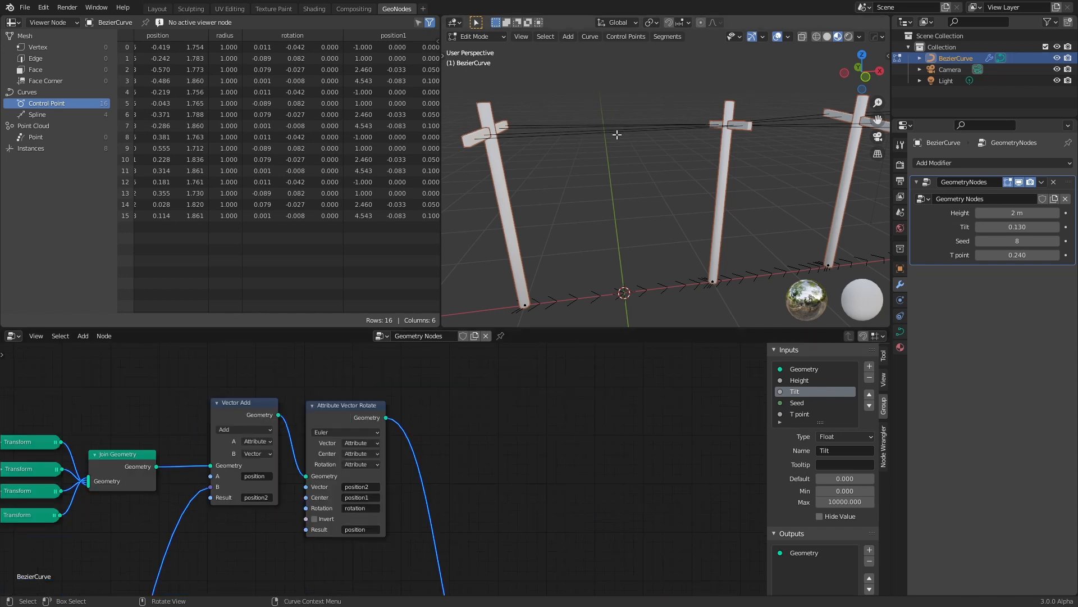
middle_click_drag(460, 424, 545, 415)
key("shift+a")
left_click(558, 396)
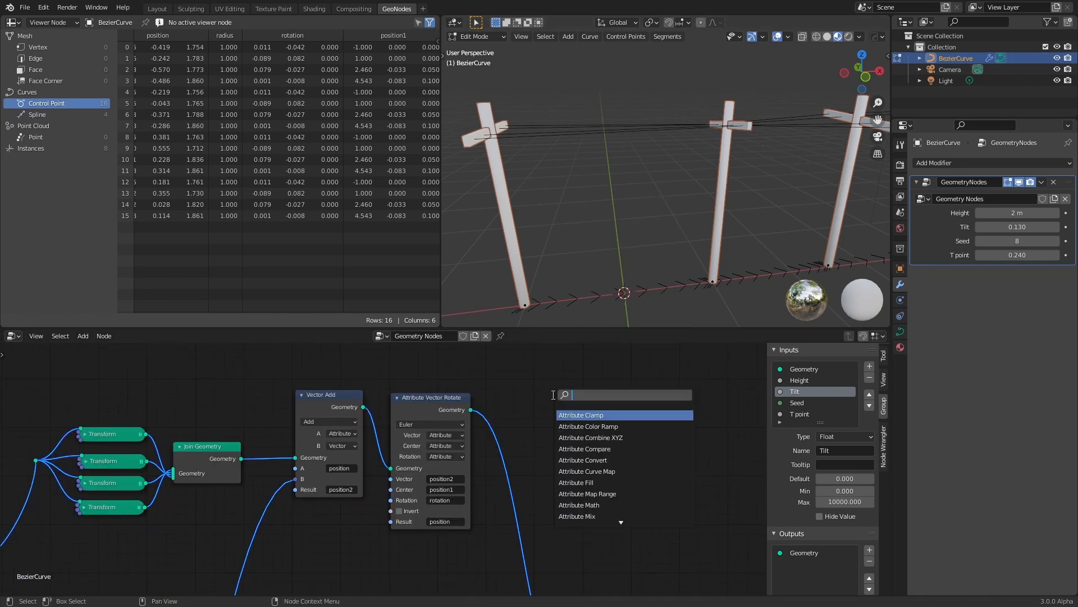
type("curve s")
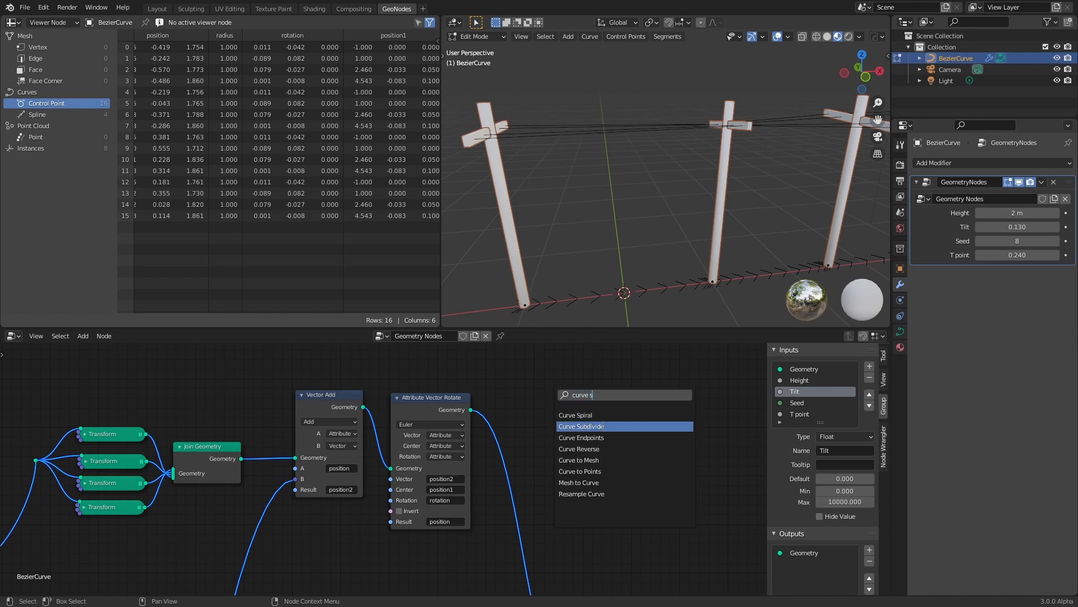
left_click(582, 426)
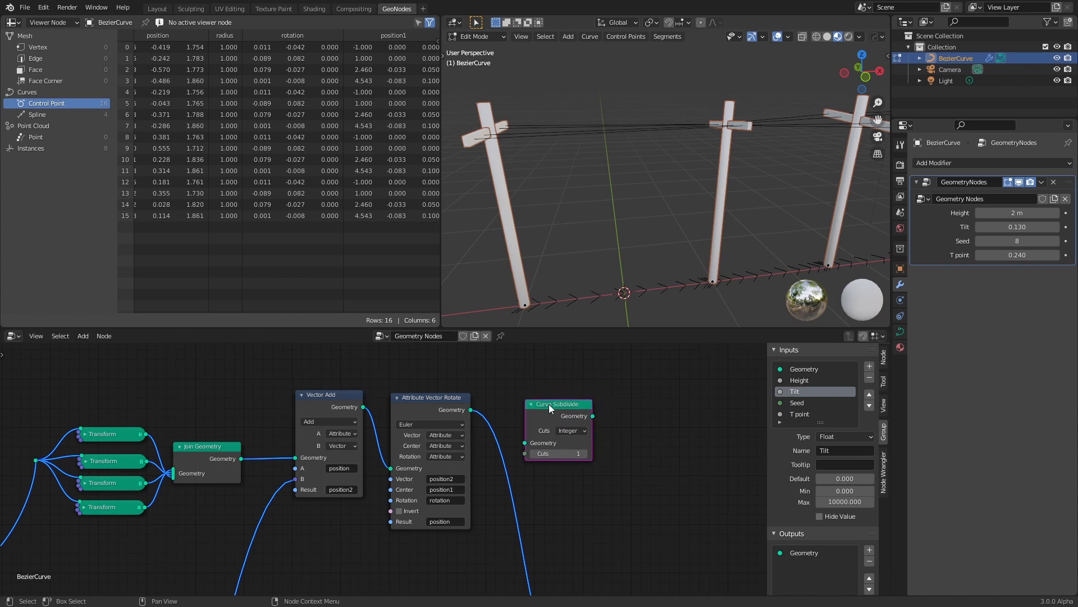
left_click(506, 412)
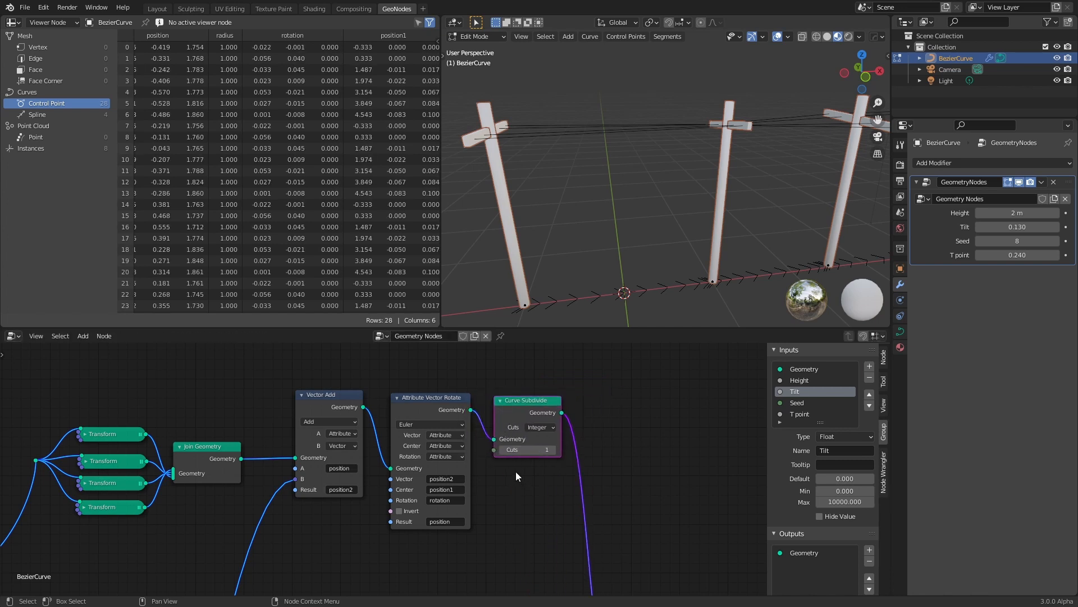
Add an Attribute Proximity node beside the Curve Subdivide node.
scroll(515, 471, "up", 2)
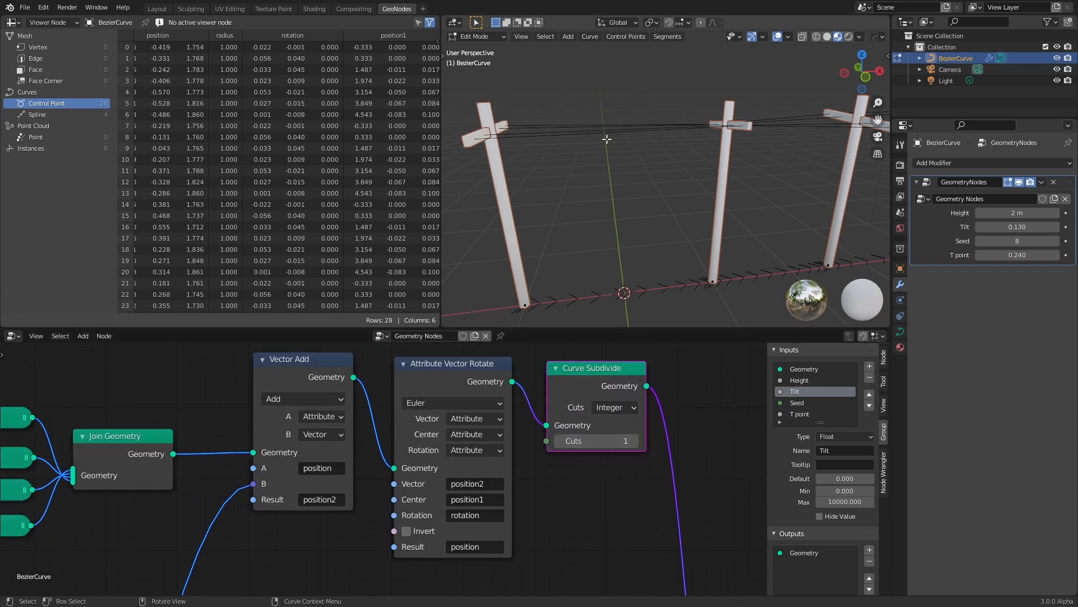
scroll(555, 406, "down", 4)
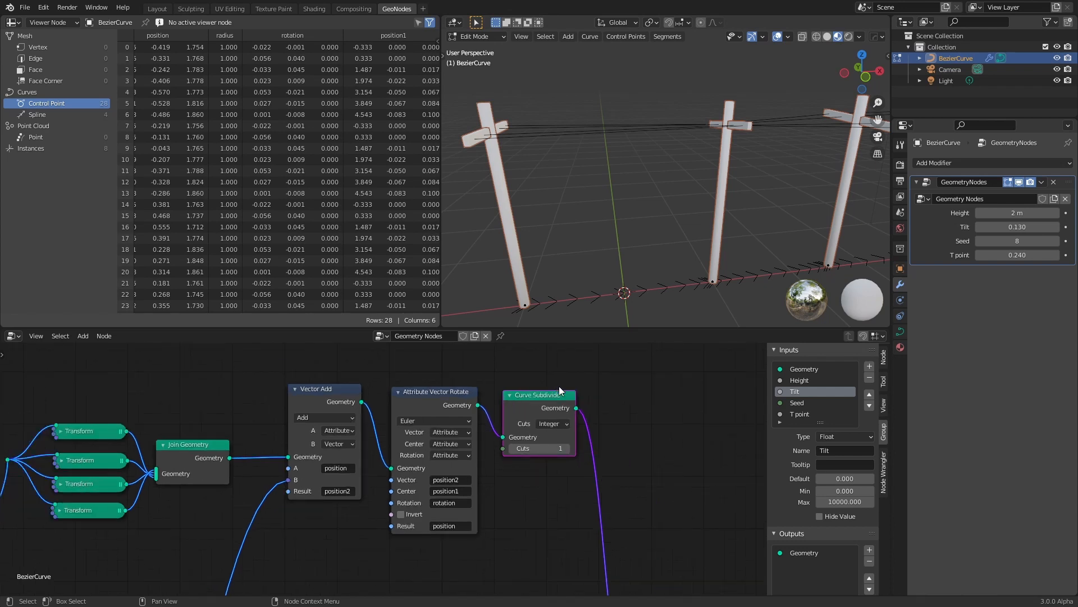
middle_click_drag(587, 386, 572, 397)
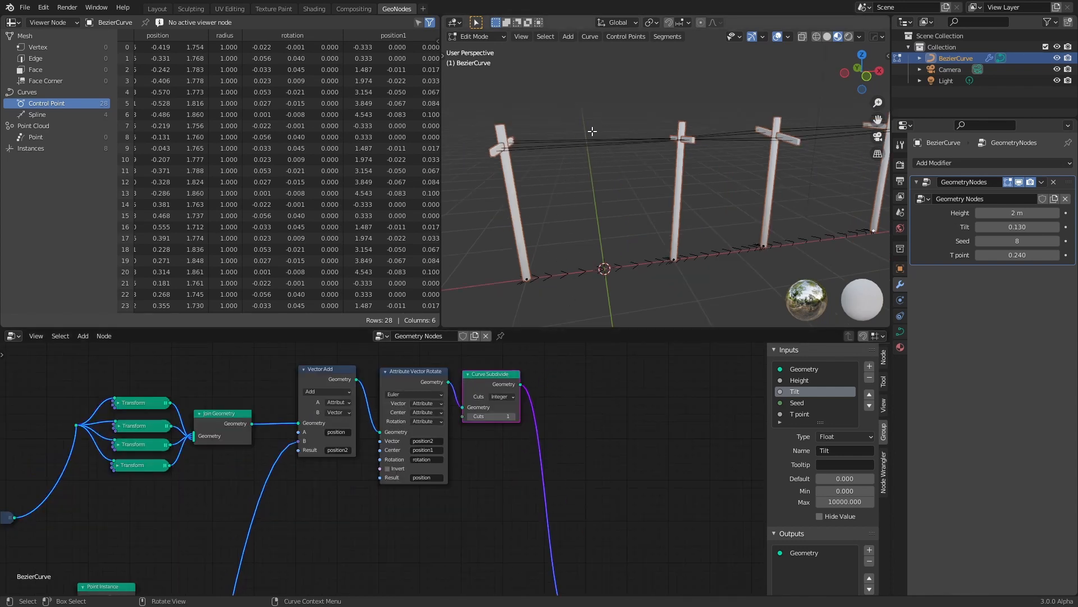
middle_click_drag(599, 414, 582, 416)
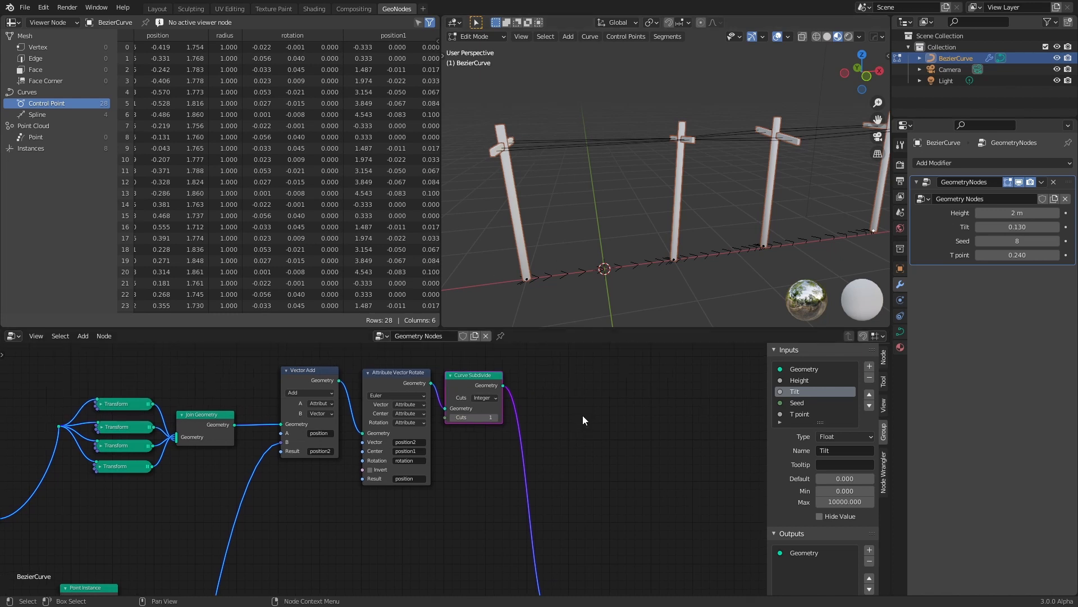
key("shift+a")
left_click(588, 384)
type("po")
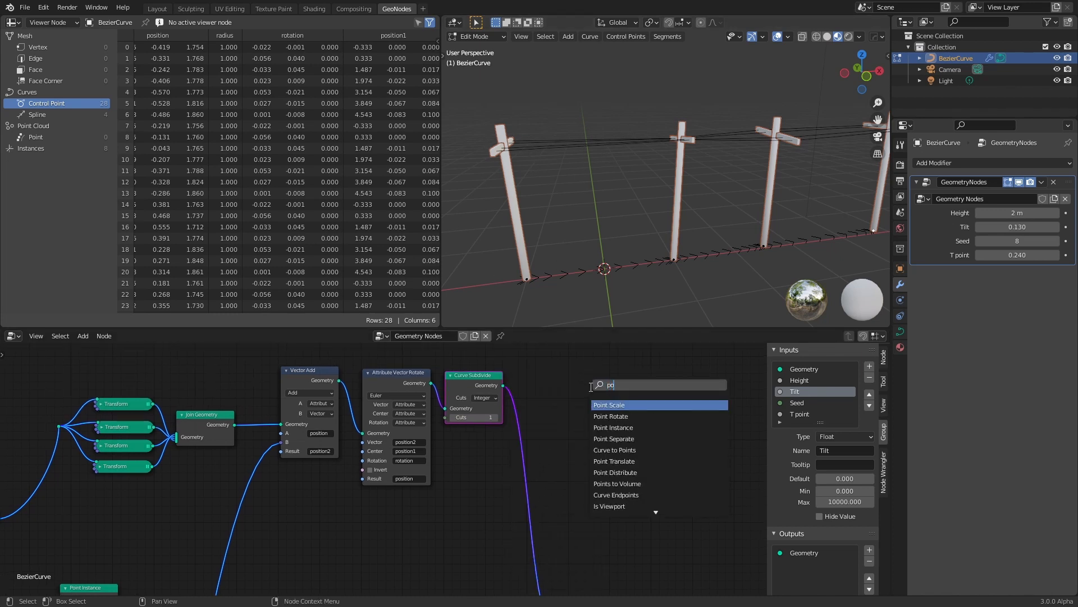
key("BackSpace")
type("ro")
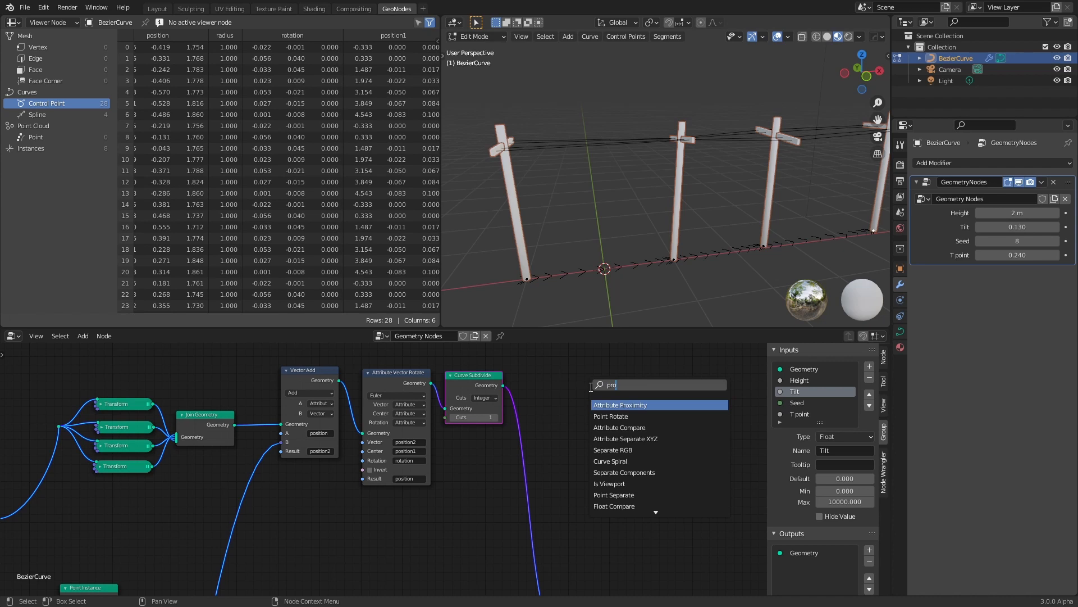
key("Return")
left_click(581, 388)
Connect the Curve Subdivide node's Geometry output to the Attribute Proximity node's Geometry input.
scroll(562, 400, "up", 4)
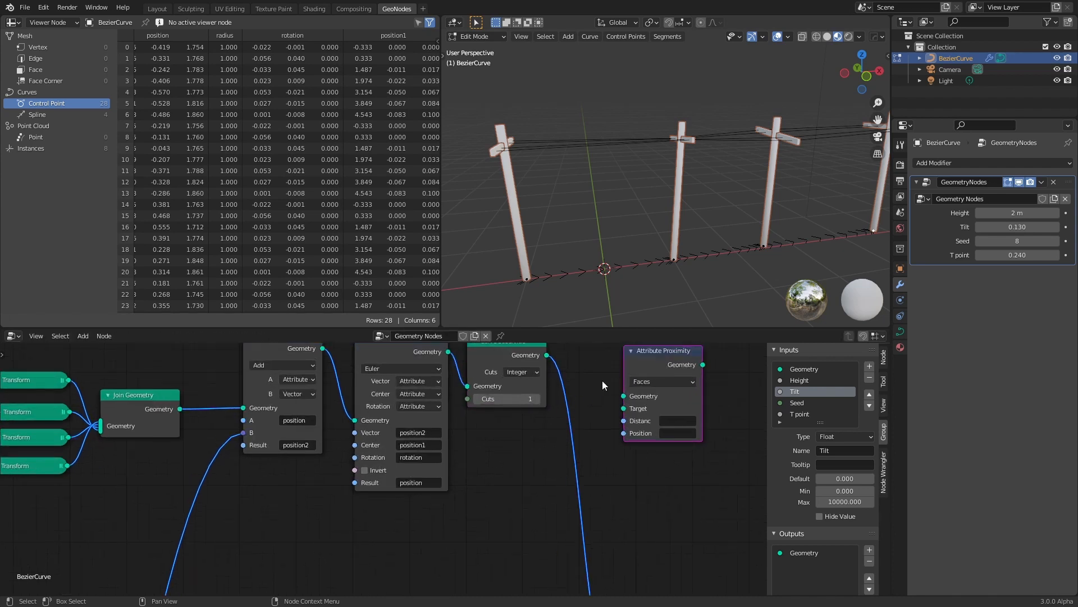
middle_click_drag(602, 380, 547, 403)
left_click_drag(492, 378, 569, 419)
left_click_drag(592, 385, 602, 375)
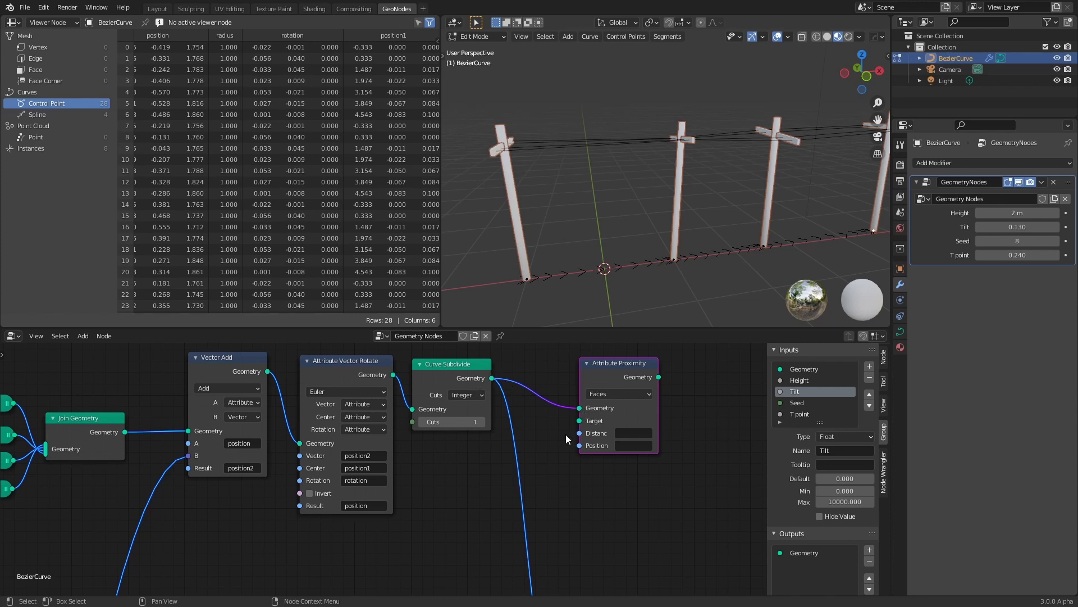
Connect the lower Point Instance node's Geometry output to the Attribute Proximity node's Target input.
scroll(565, 435, "down", 6)
middle_click_drag(465, 512, 517, 450)
scroll(483, 477, "down", 6)
middle_click_drag(397, 524, 570, 414)
scroll(471, 477, "up", 7)
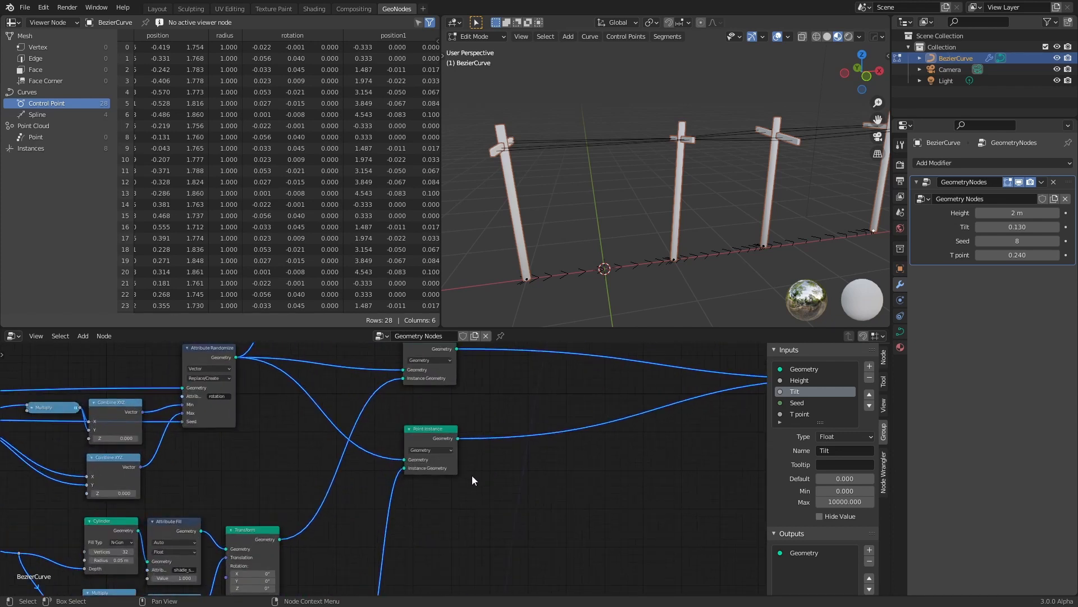
scroll(472, 475, "down", 2)
middle_click_drag(494, 470, 558, 398)
middle_click_drag(431, 478, 480, 387)
middle_click_drag(506, 433, 449, 563)
mouse_move(563, 378)
middle_mouse_down()
mouse_move(479, 469)
mouse_move(315, 477)
mouse_move(310, 503)
middle_mouse_up()
scroll(424, 459, "down", 1)
scroll(326, 479, "down", 1)
left_click_drag(235, 540, 537, 395)
scroll(566, 422, "up", 2)
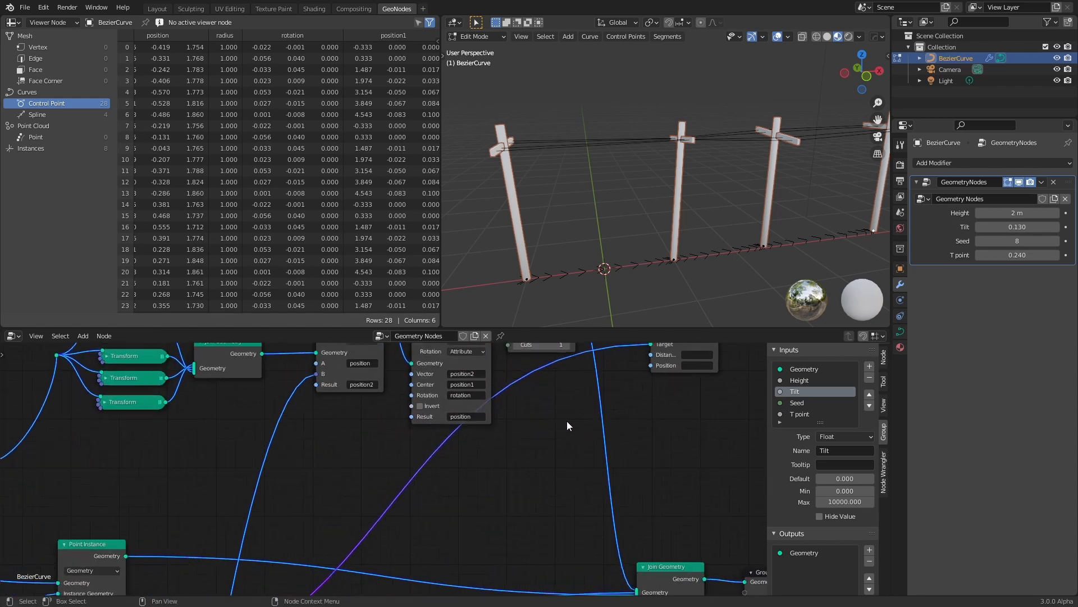
middle_click_drag(567, 420, 475, 479)
left_click_drag(518, 395, 502, 410)
scroll(532, 458, "up", 3)
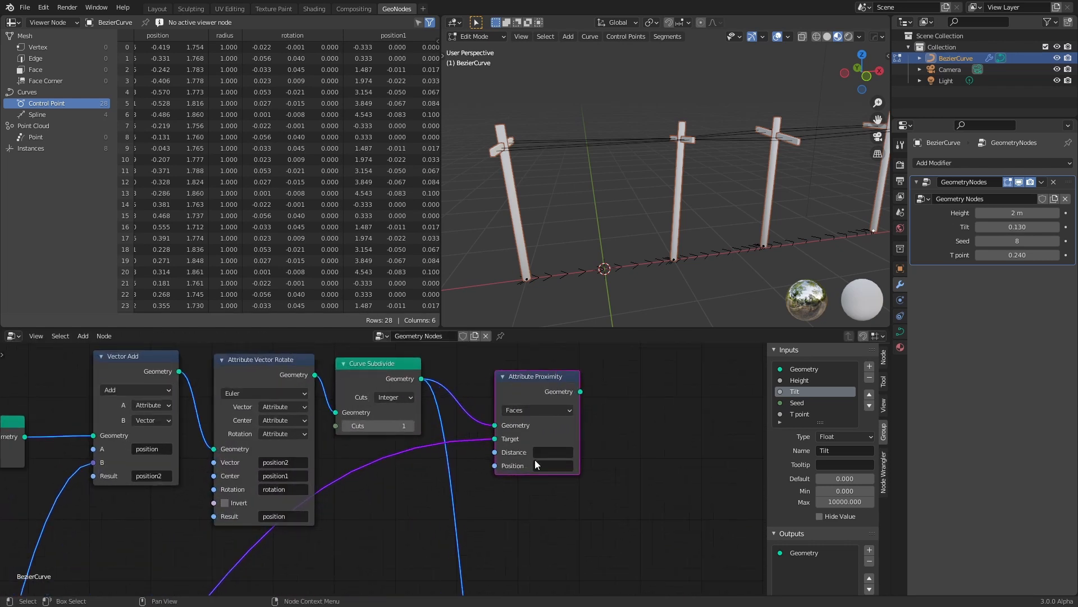
Widen the Attribute Proximity node slightly and name its Distance attribute "distance".
left_click_drag(579, 439, 599, 443)
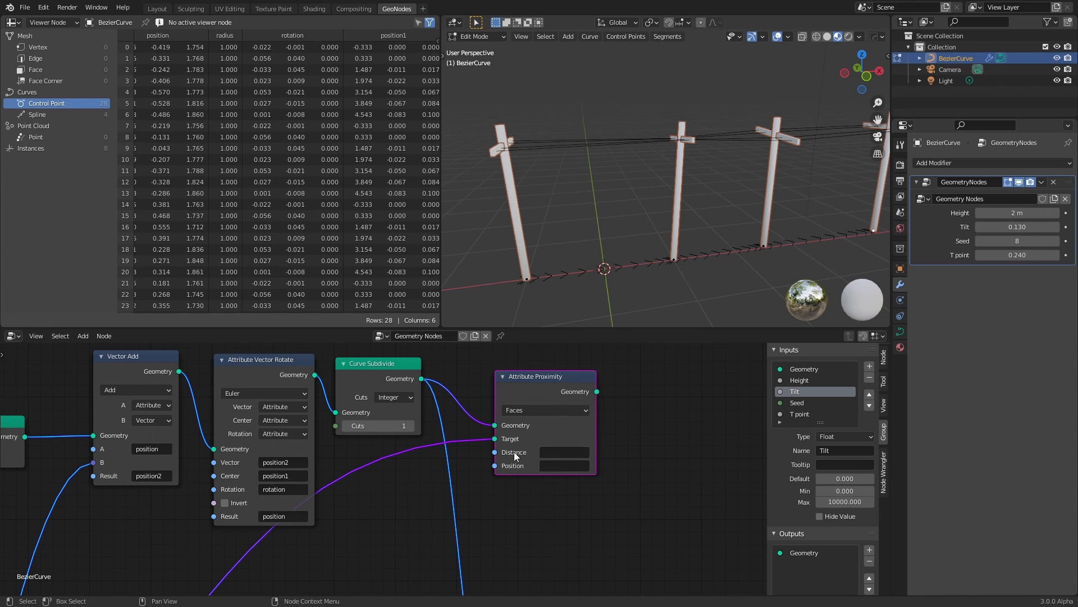
left_click(551, 452)
left_click(560, 434)
scroll(520, 407, "up", 1)
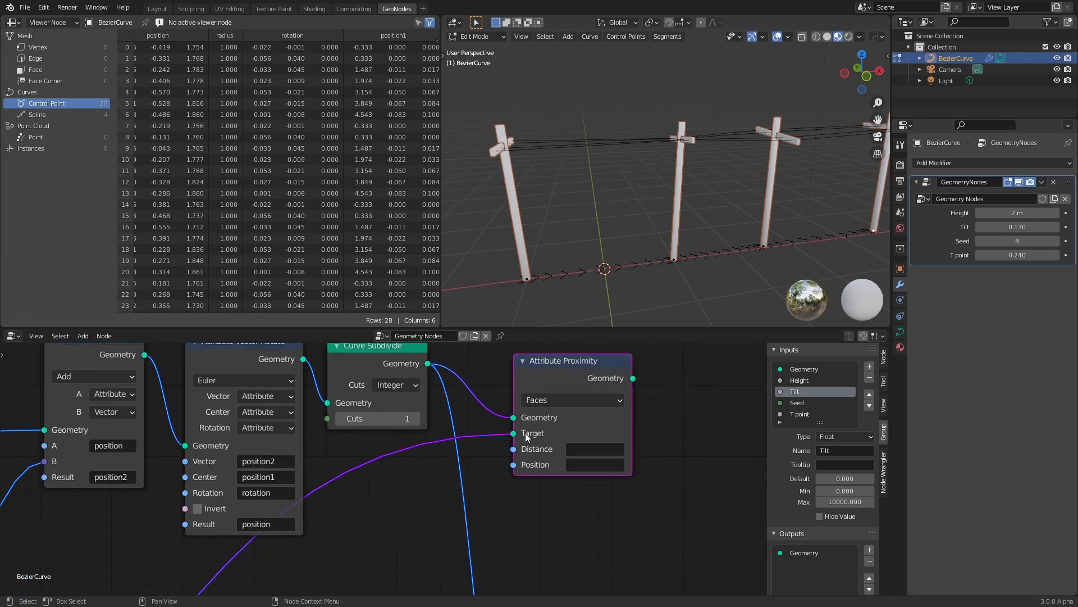
left_click(597, 444)
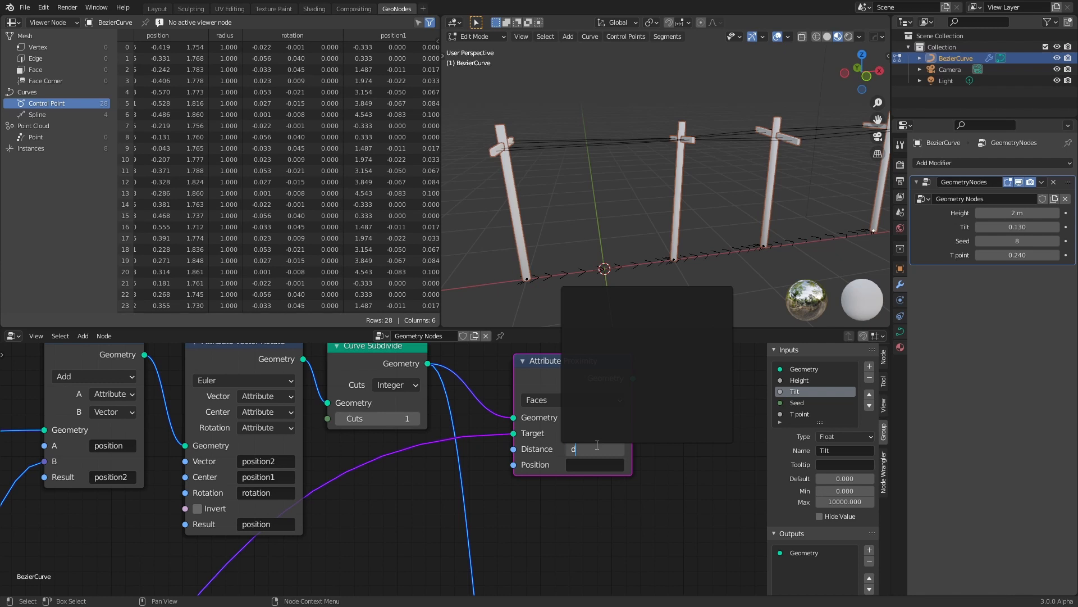
type("distance")
key("Return")
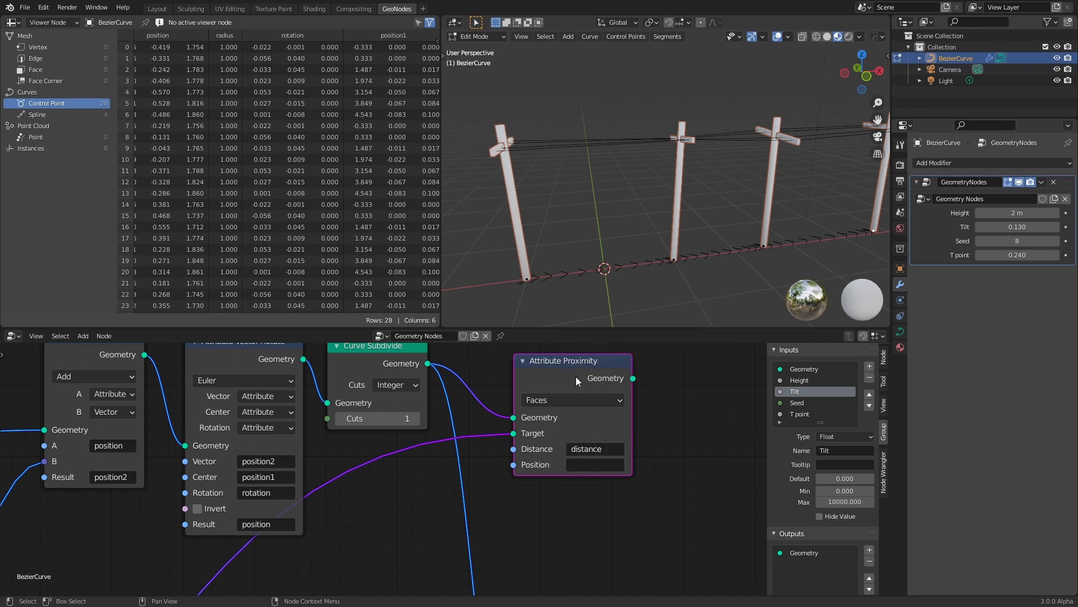
left_click_drag(575, 376, 551, 376)
middle_click_drag(542, 377, 457, 409)
left_click_drag(457, 409, 461, 401)
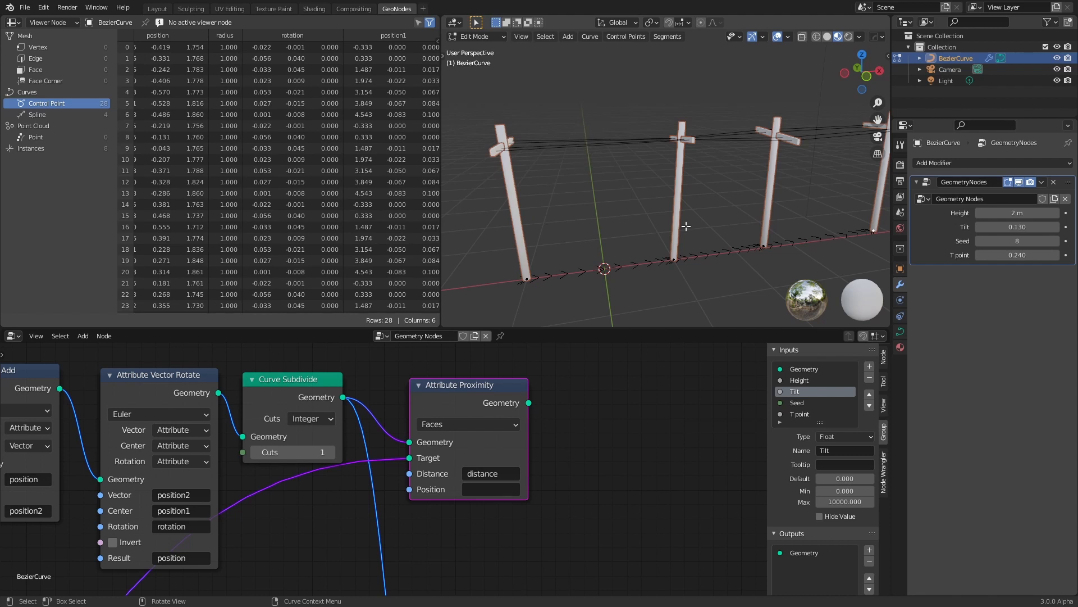
Add an Attribute Compare node after Attribute Proximity and connect the Attribute Proximity Geometry output to its Geometry input.
scroll(686, 225, "down", 5)
middle_click_drag(686, 222, 662, 221)
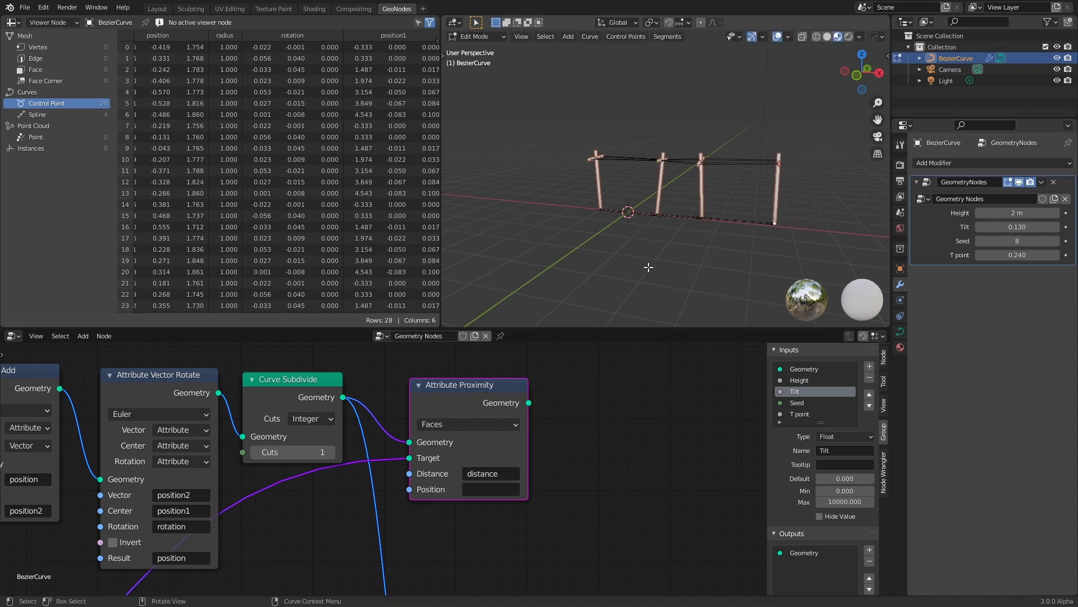
scroll(571, 406, "down", 2)
mouse_move(610, 246)
middle_mouse_down()
mouse_move(624, 213)
mouse_move(623, 234)
middle_mouse_up()
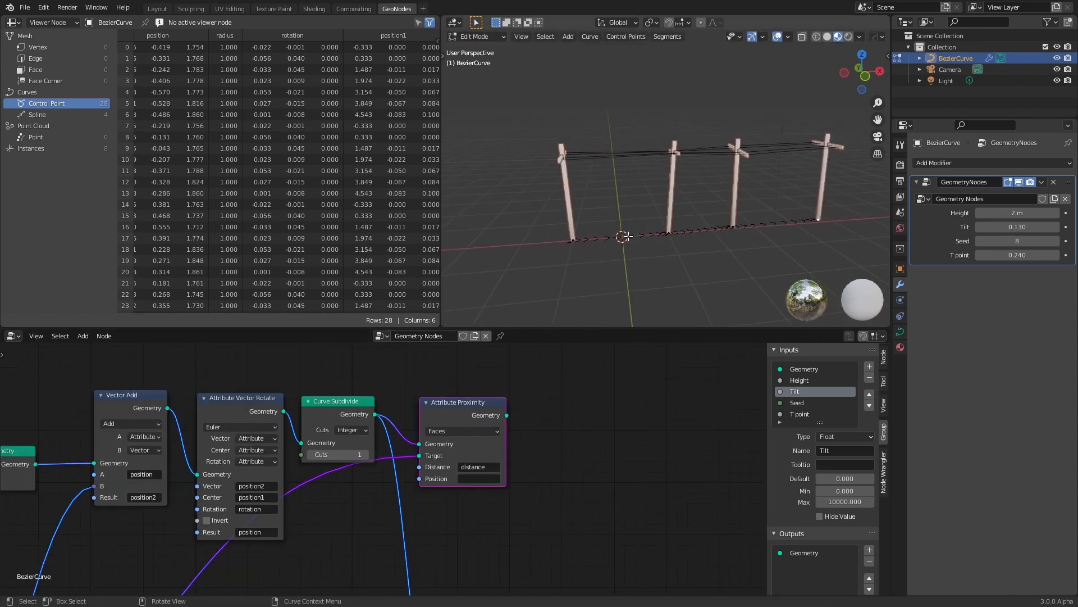
scroll(583, 181, "up", 3)
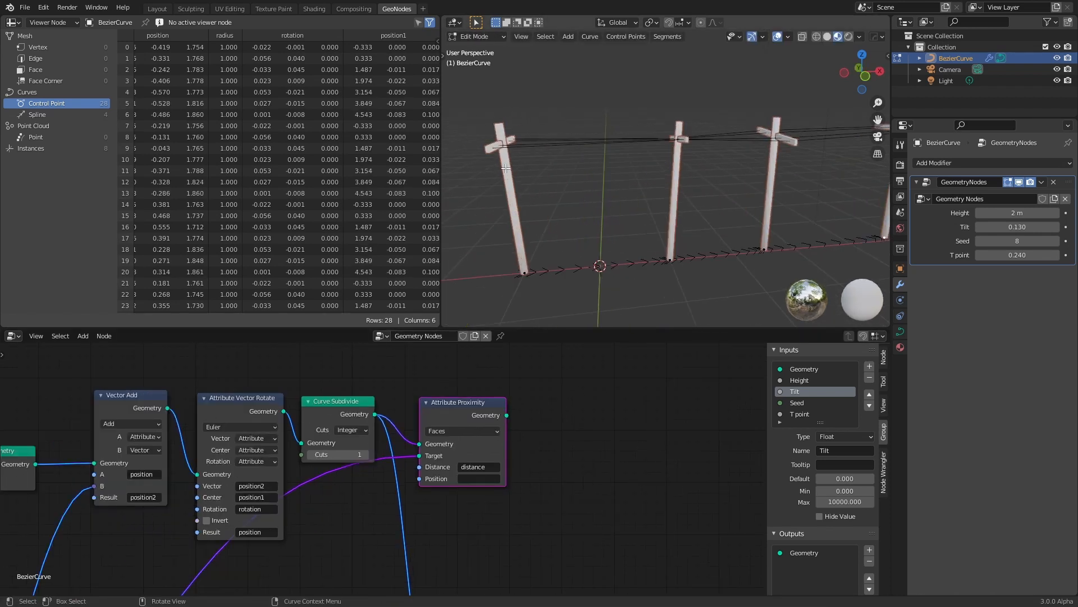
mouse_move(681, 139)
middle_mouse_down()
mouse_move(685, 159)
mouse_move(679, 127)
middle_mouse_up()
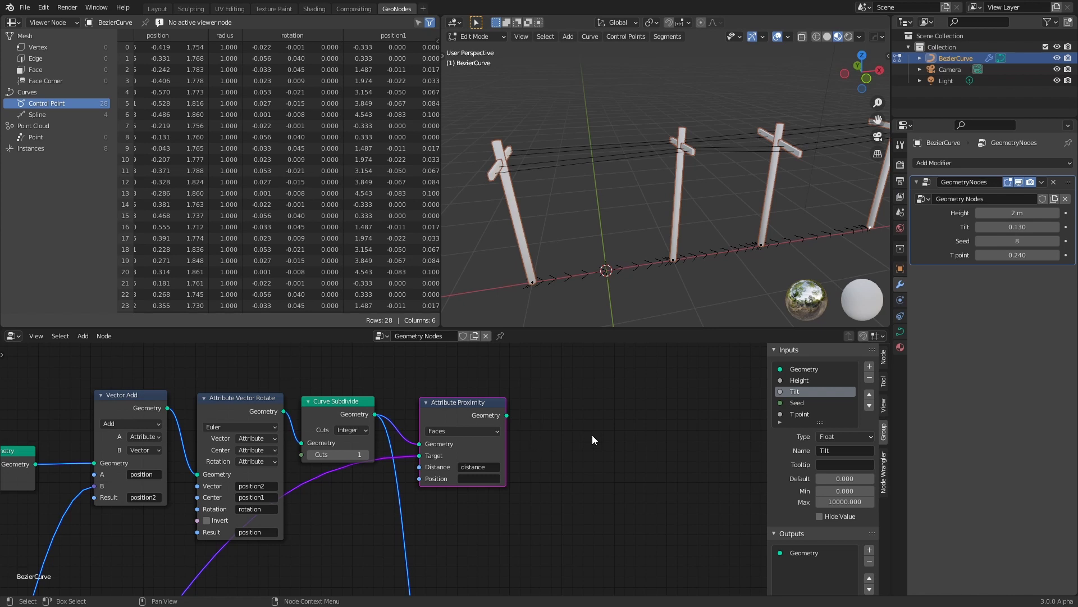
middle_click_drag(592, 436, 564, 433)
key("shift+a")
left_click(560, 391)
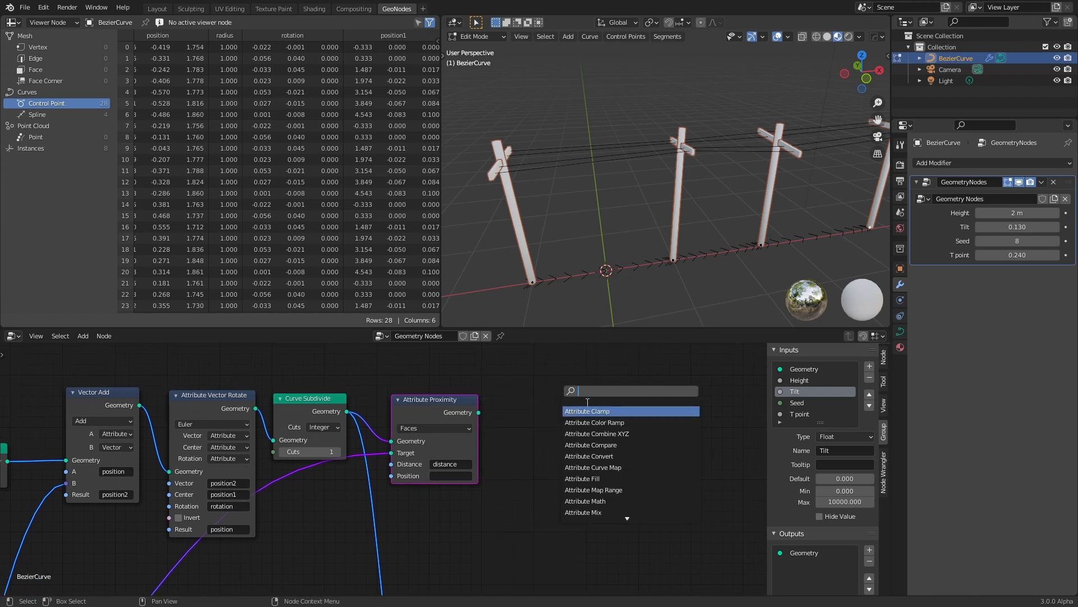
left_click(589, 445)
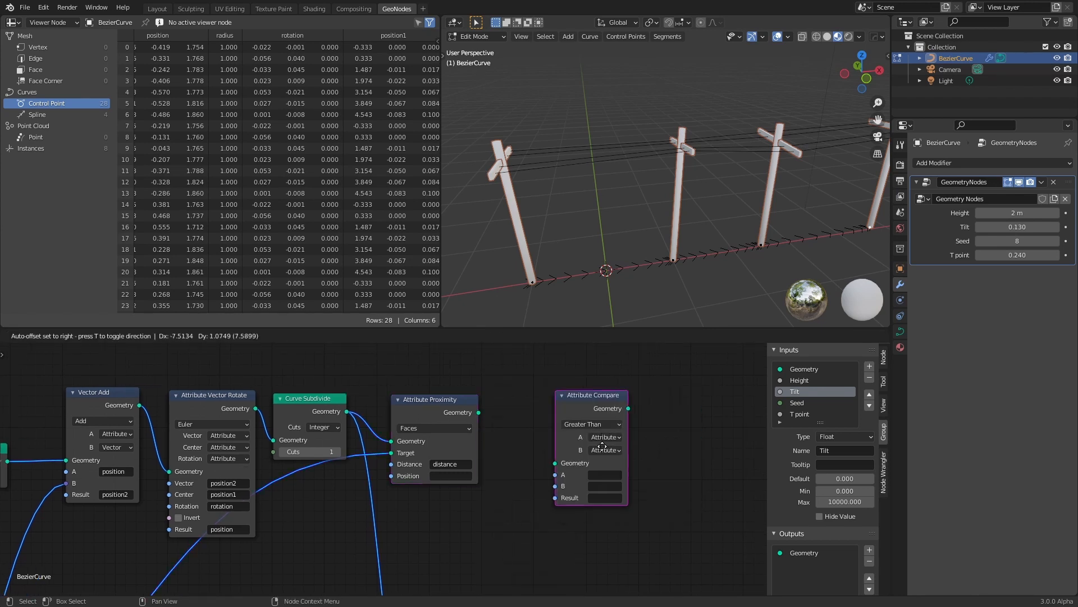
left_click(554, 404)
scroll(505, 427, "up", 2)
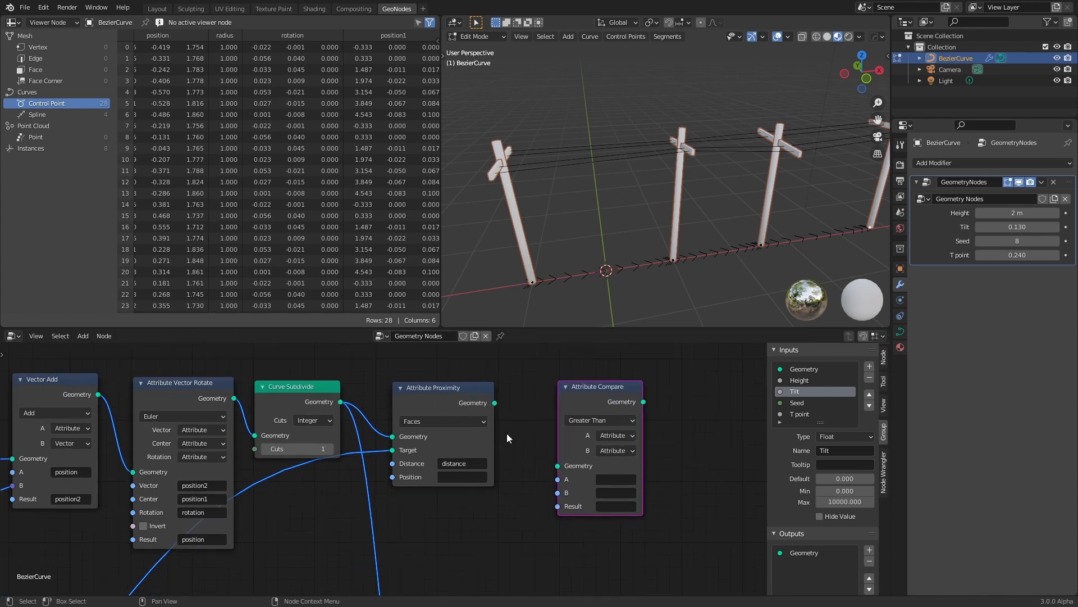
left_click_drag(493, 375, 562, 443)
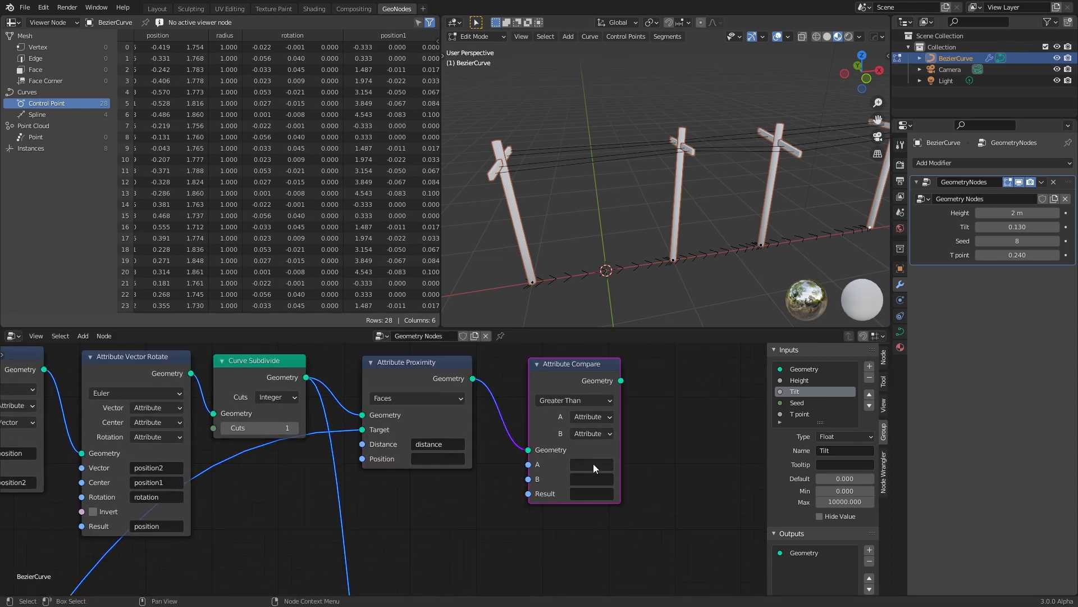
Connect the Attribute Compare Geometry output to the final Join Geometry node and cut Curve Subdivide's direct link to it.
left_click(593, 465)
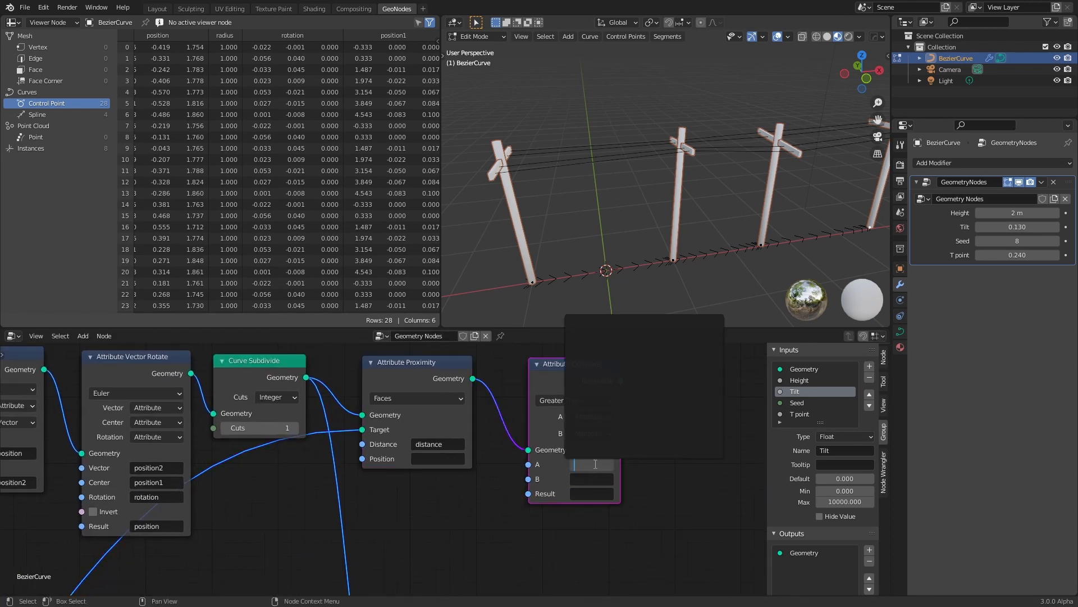
scroll(570, 507, "down", 5)
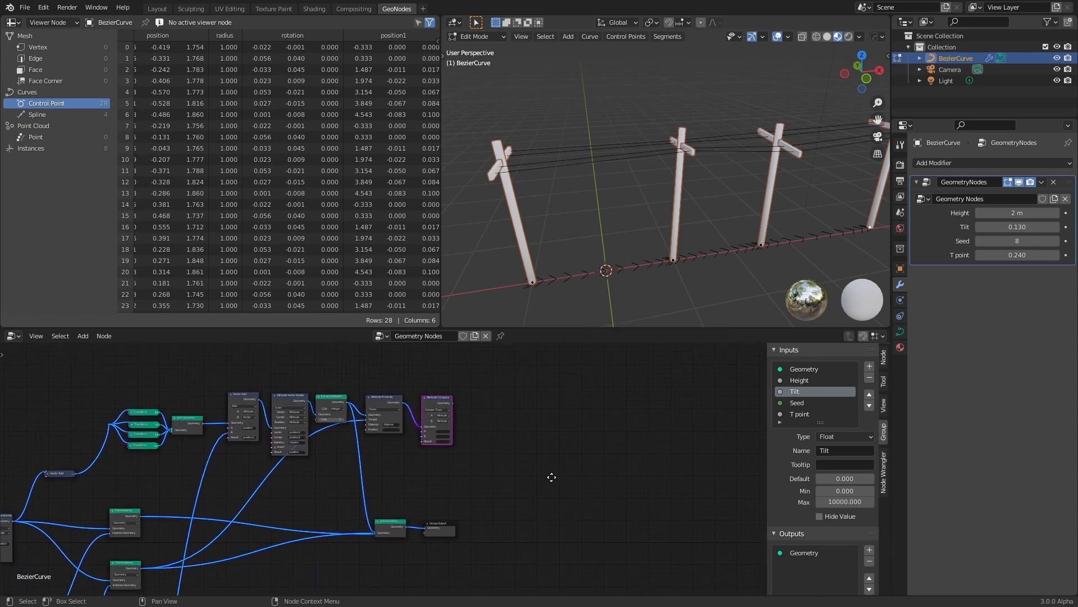
left_click_drag(333, 496, 541, 564)
left_click_drag(390, 533, 516, 526)
left_click_drag(465, 391, 501, 534)
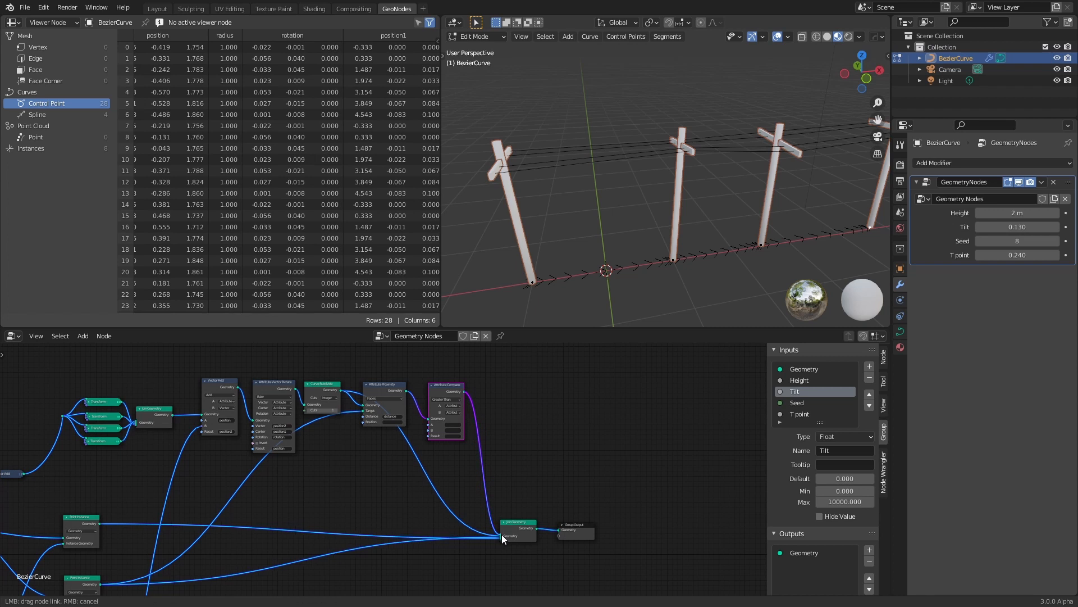
right_click_drag(443, 508, 463, 471, "ctrl")
Set input A of the Attribute Compare node to the distance attribute.
scroll(420, 413, "up", 6)
left_click(509, 446)
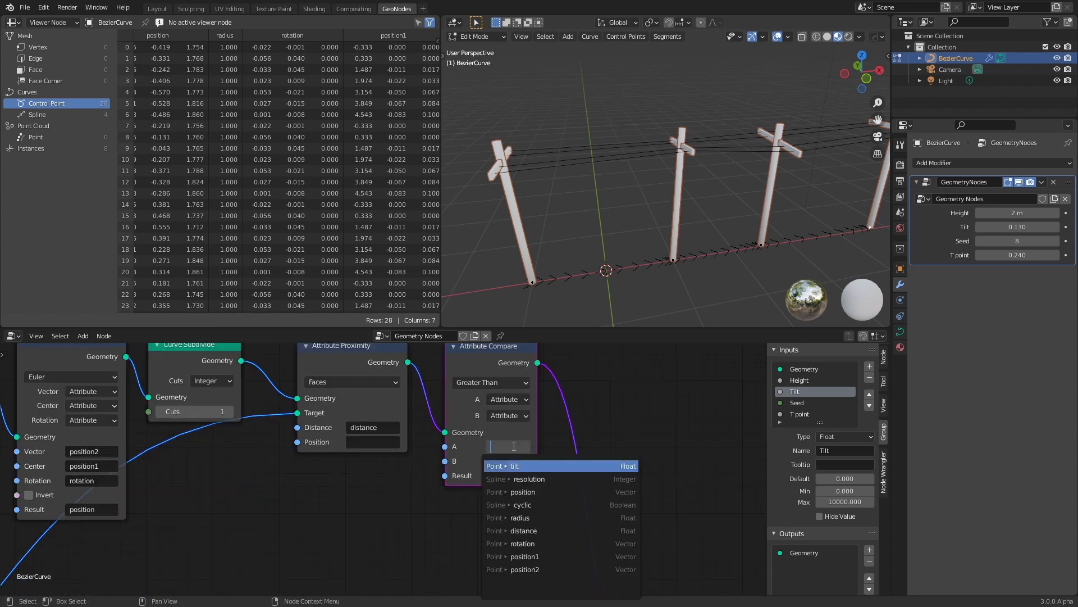
left_click(576, 424)
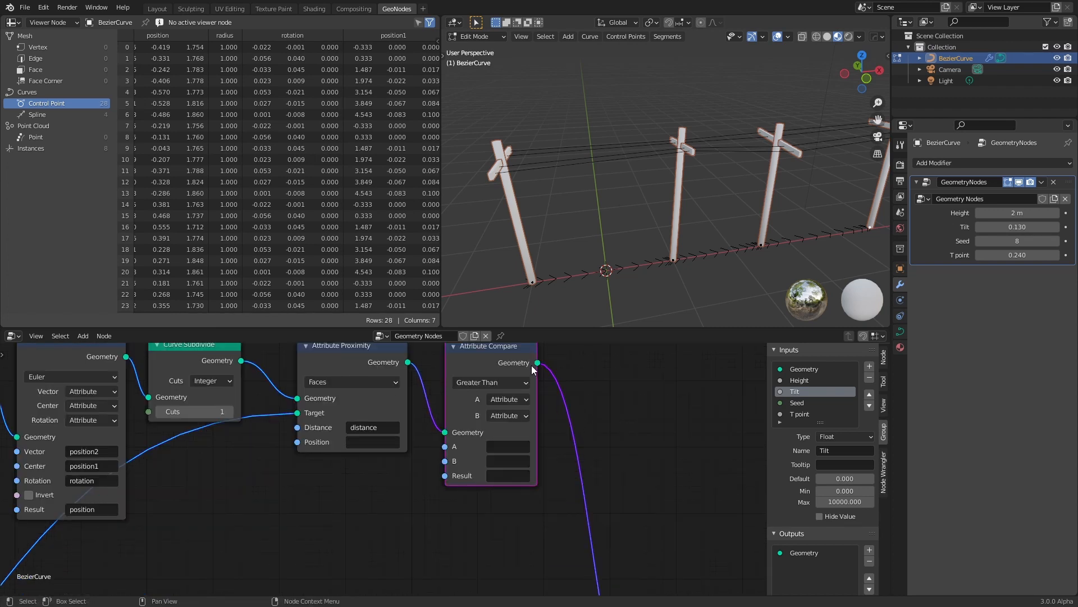
left_click(512, 447)
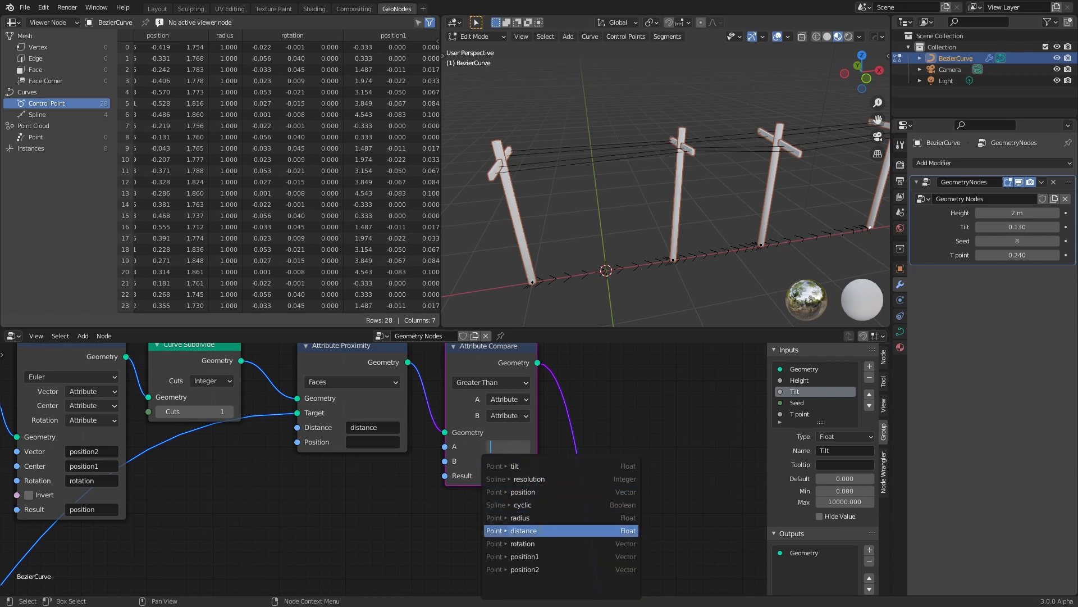
left_click(538, 530)
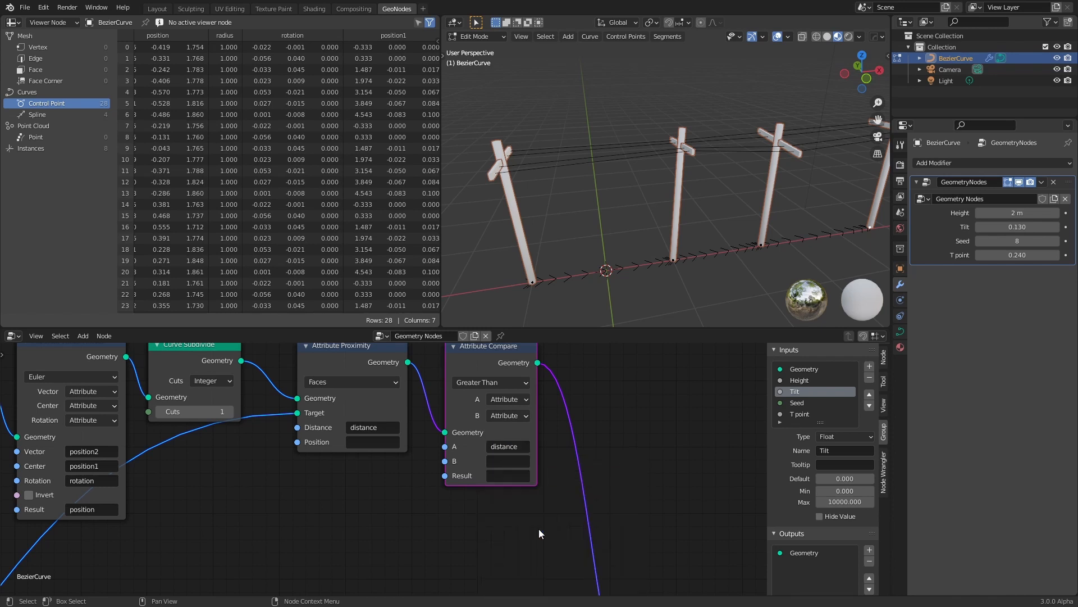
Switch the Attribute Compare node's B input type to Float and move the Attribute Proximity node slightly closer to Curve Subdivide.
left_click(509, 415)
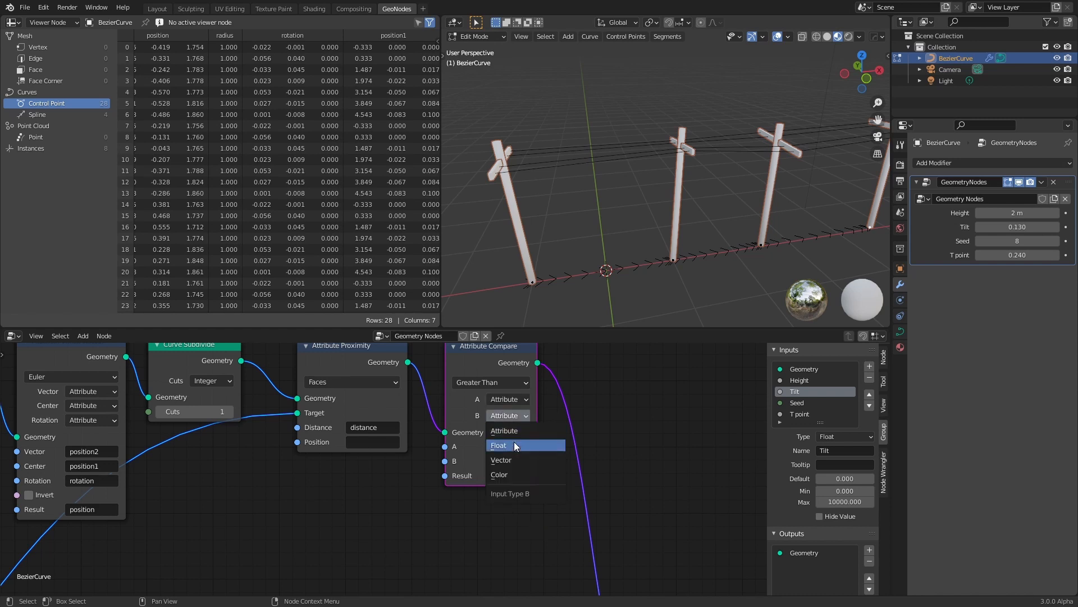
left_click(513, 442)
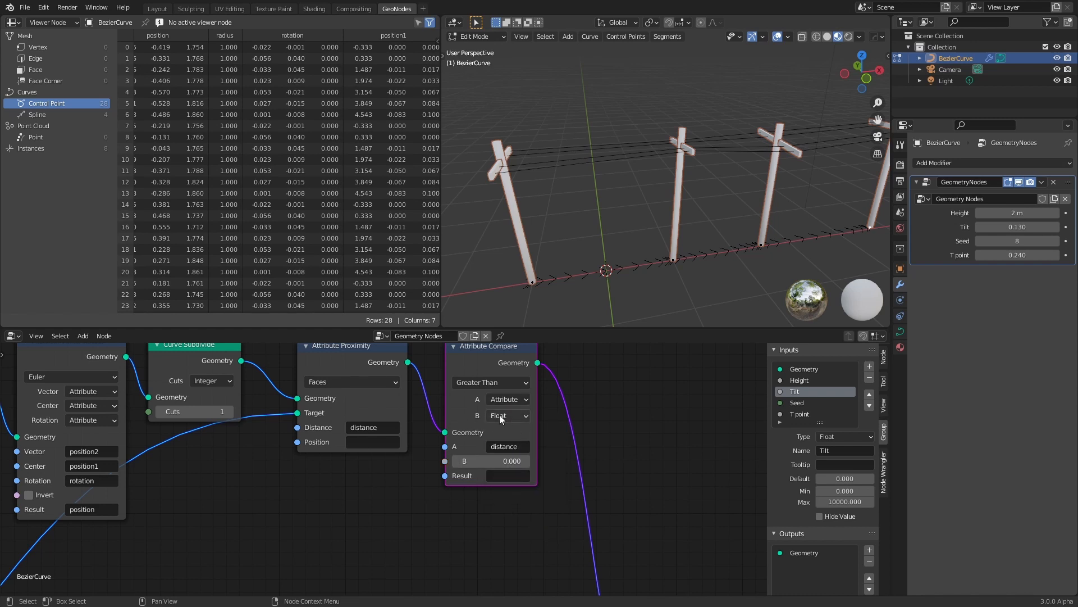
left_click(507, 466)
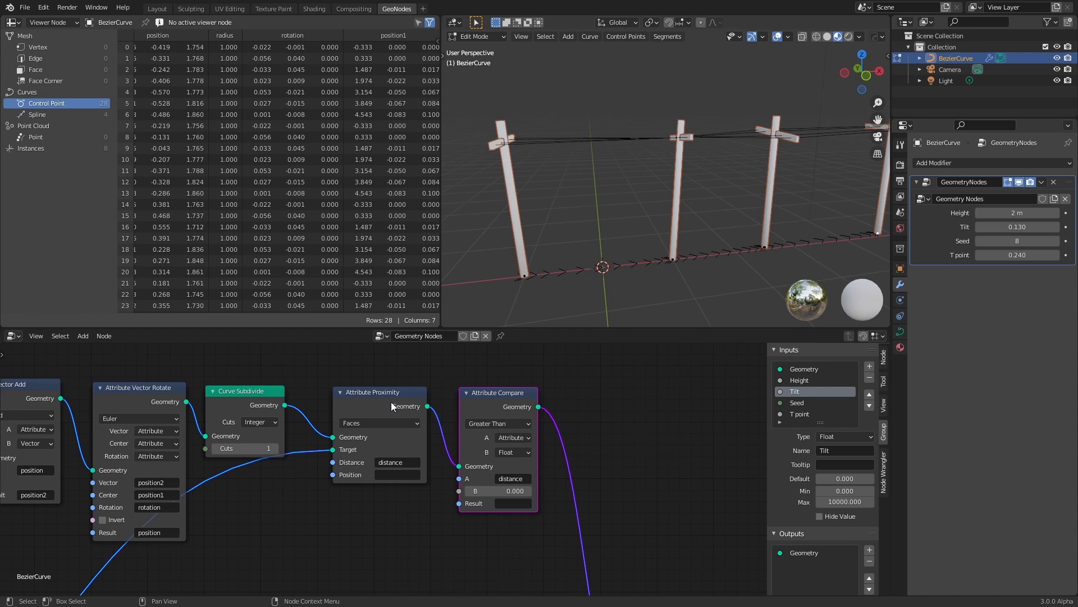
left_click_drag(391, 402, 373, 406)
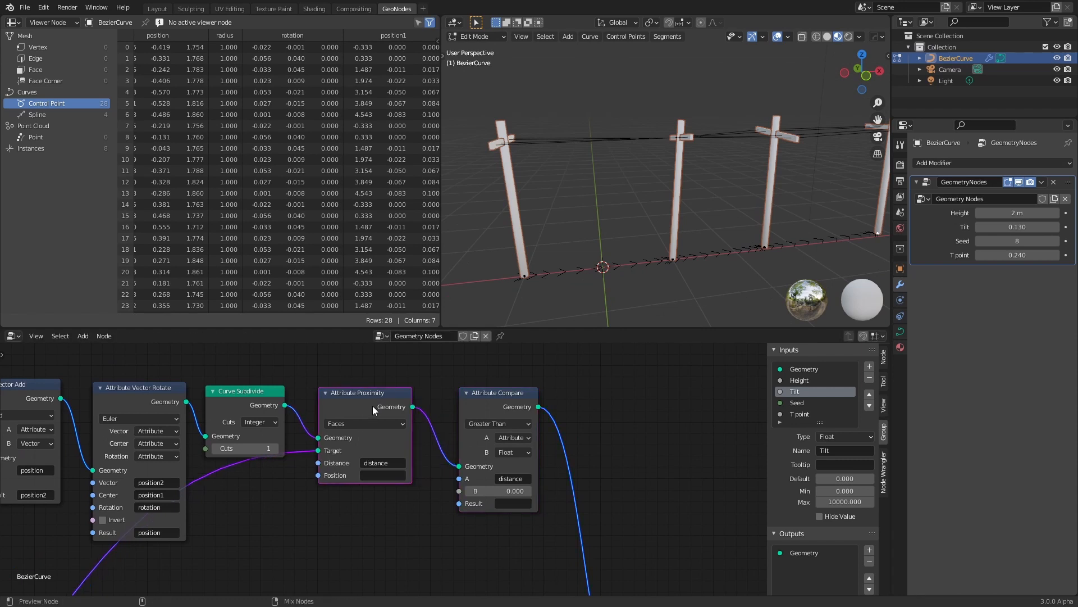
Preview the Attribute Proximity output with a Viewer node placed just above the Attribute Compare node.
left_click(383, 406, "ctrl+shift")
key("g")
left_click(390, 362)
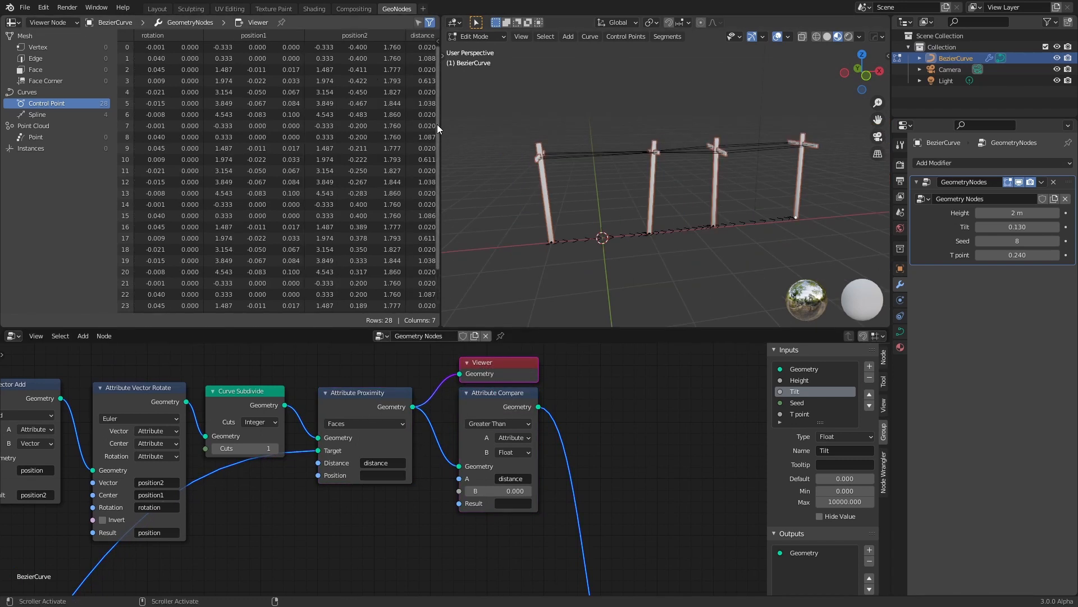
Inspect the wire ends at the poles and set the Attribute Compare node's B threshold to 0.025.
scroll(555, 158, "up", 3)
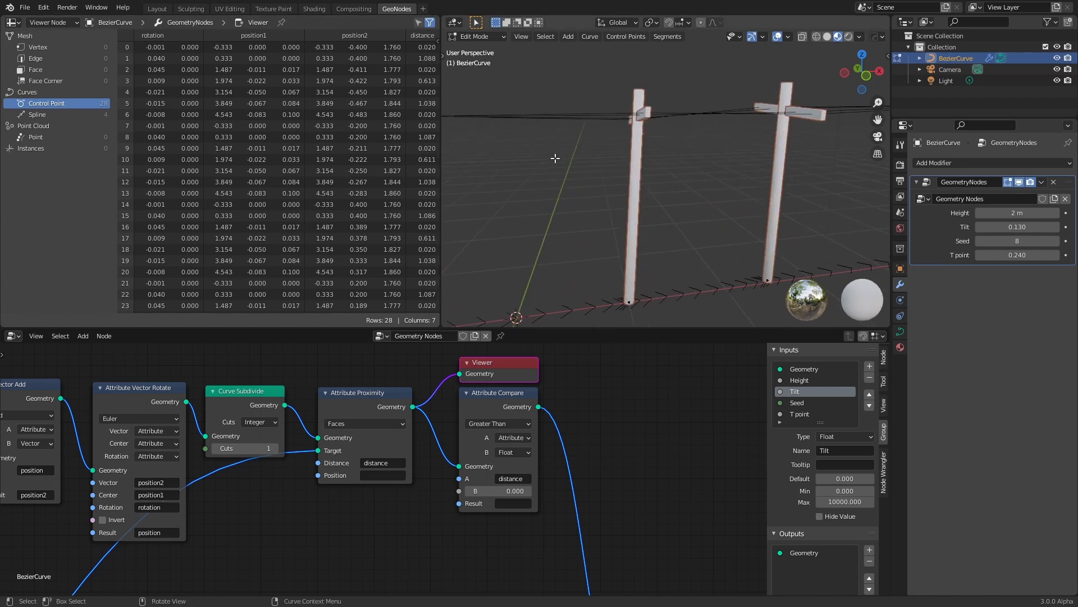
middle_click_drag(663, 124, 631, 116)
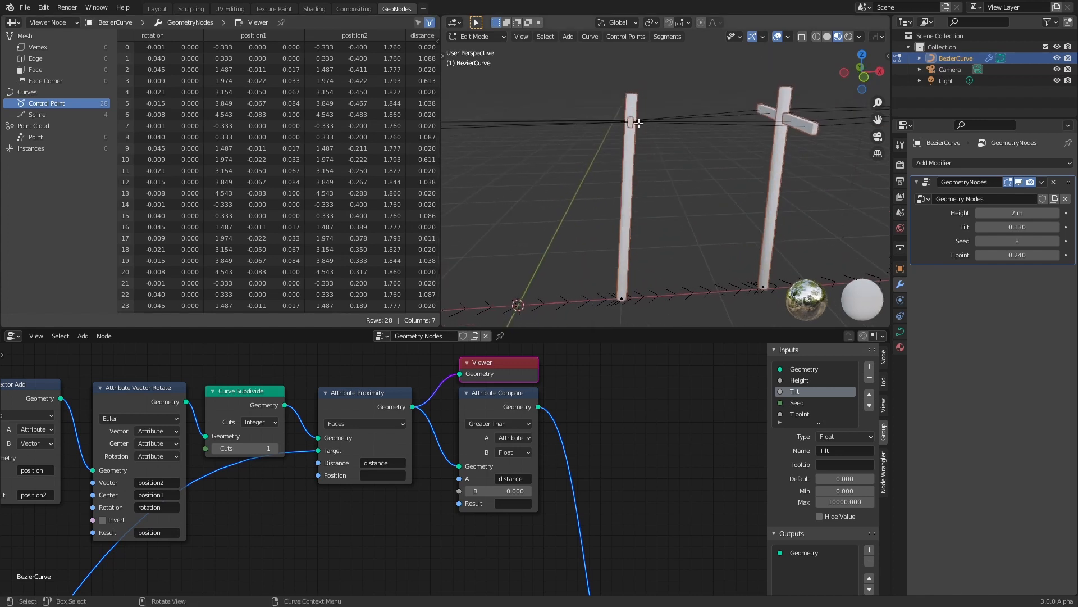
scroll(570, 167, "down", 2)
middle_click_drag(570, 161, 737, 164, "shift")
scroll(737, 164, "up", 2)
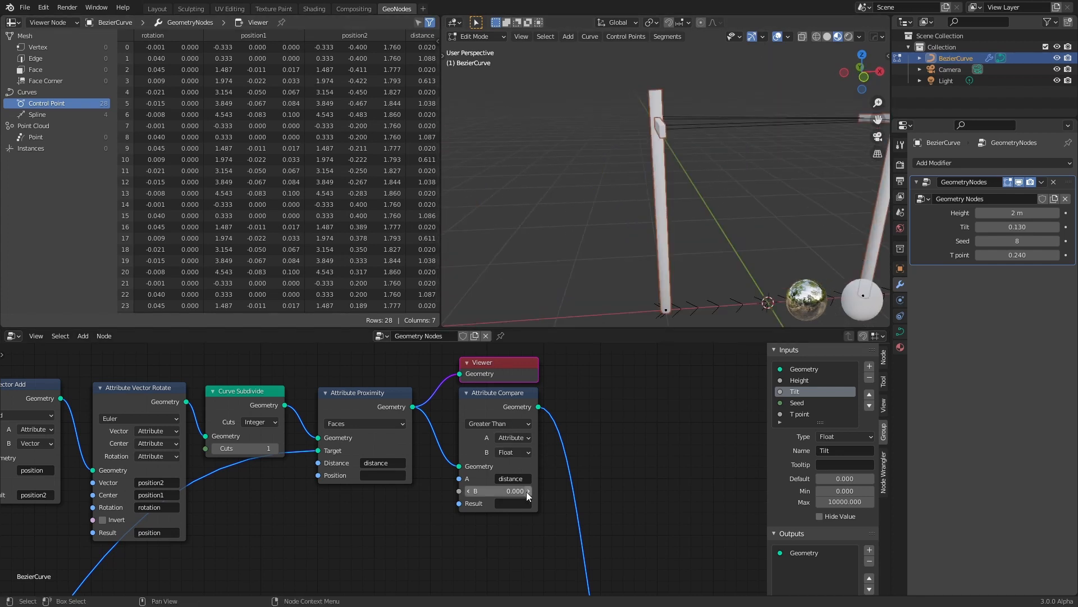
left_click(512, 490)
type("0")
key("Return")
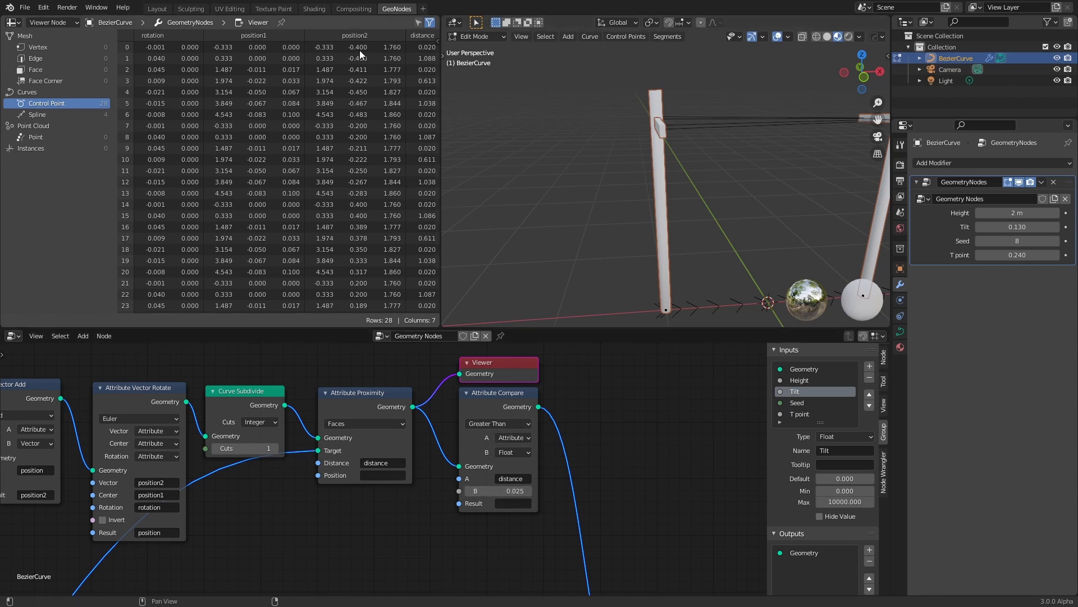
Store the Attribute Compare result in a new attribute named select.
left_click(513, 503)
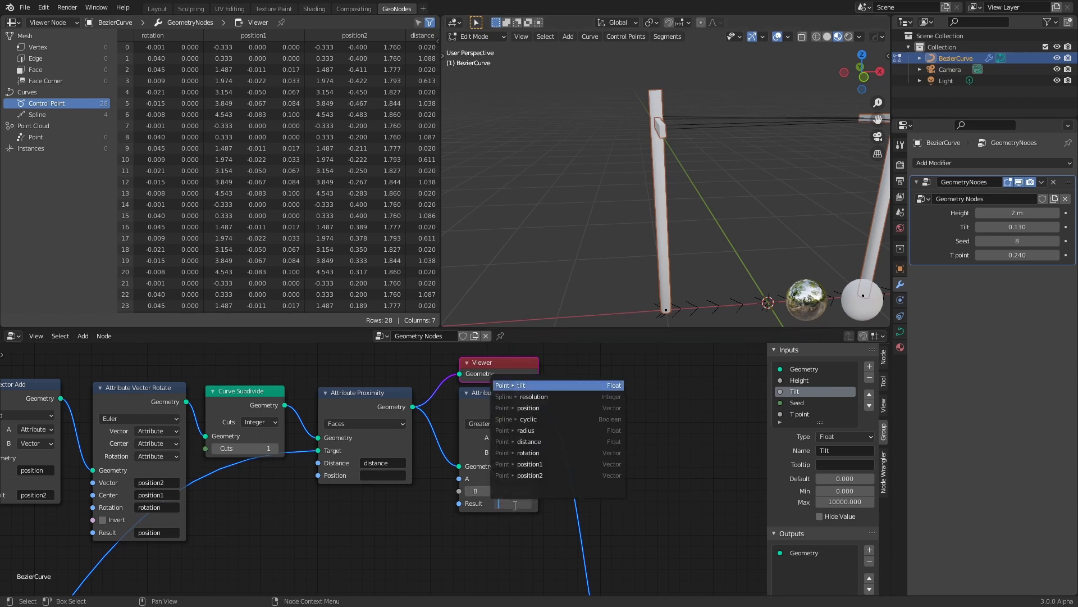
type("select")
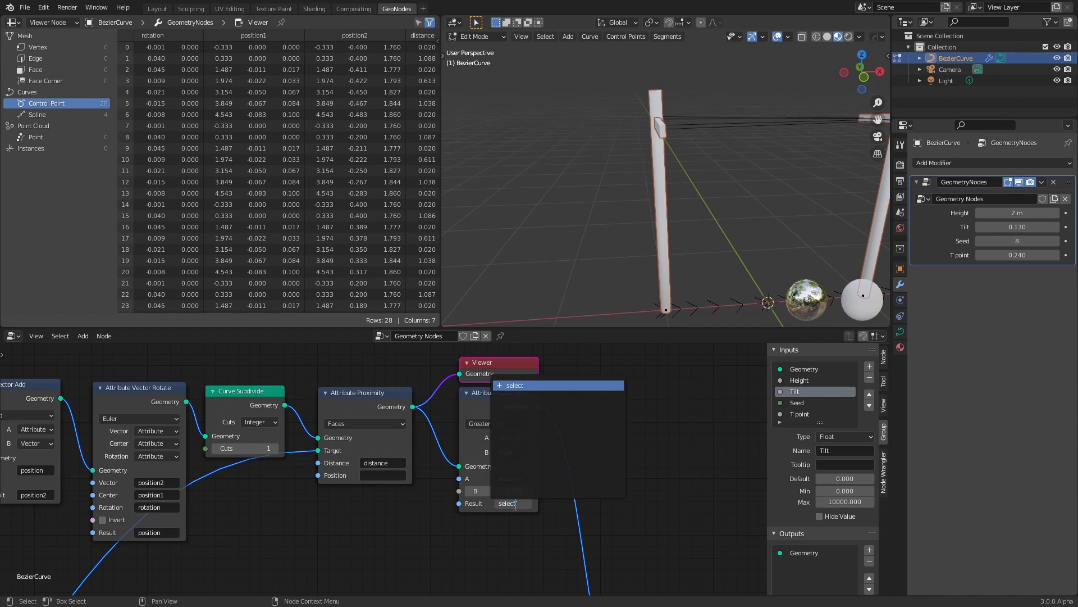
key("Return")
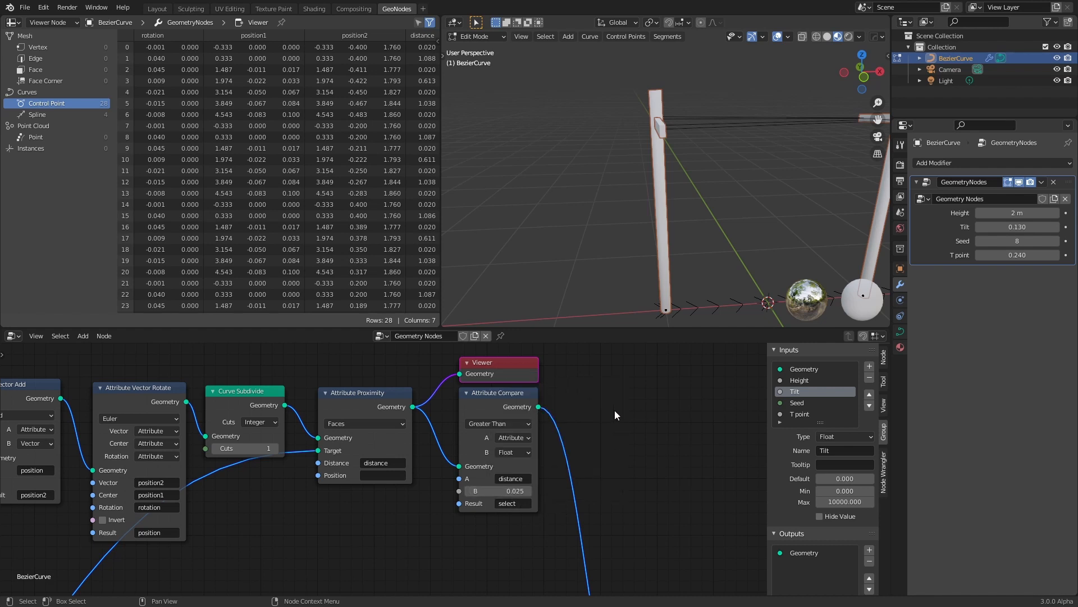
Connect the Viewer to the Attribute Compare output, place it beyond that node, and check the select column in the spreadsheet.
scroll(599, 437, "down", 3)
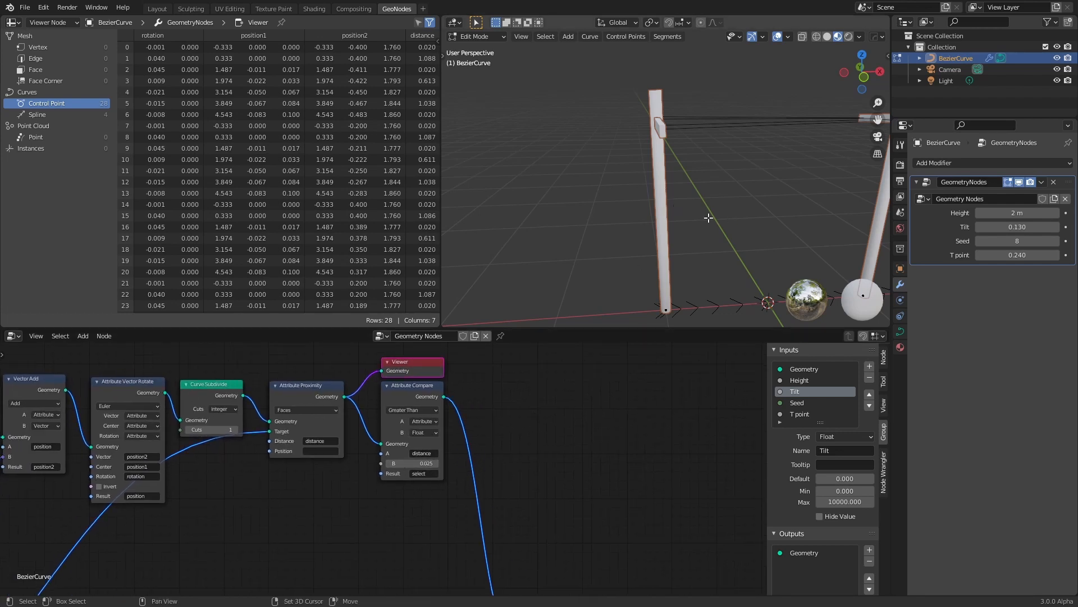
middle_click_drag(708, 217, 577, 221, "shift")
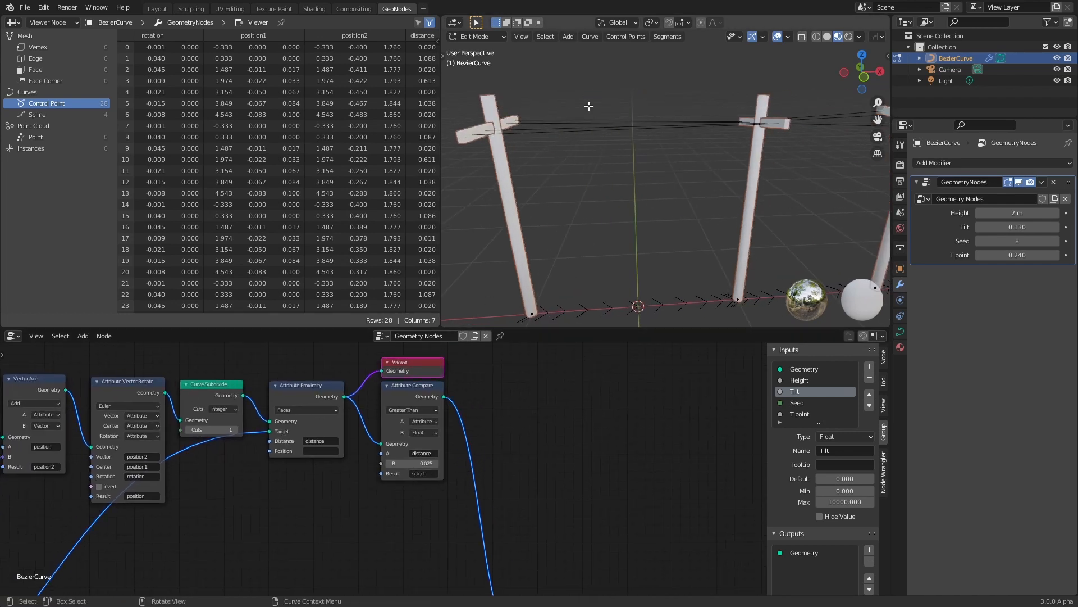
left_click(402, 393, "ctrl+shift")
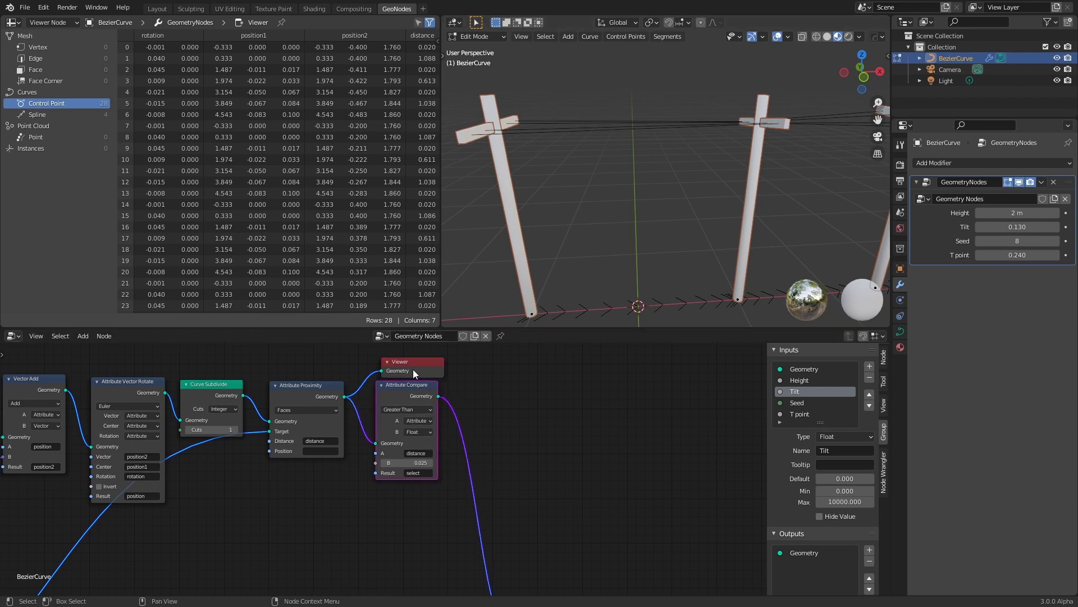
left_click_drag(423, 375, 514, 381)
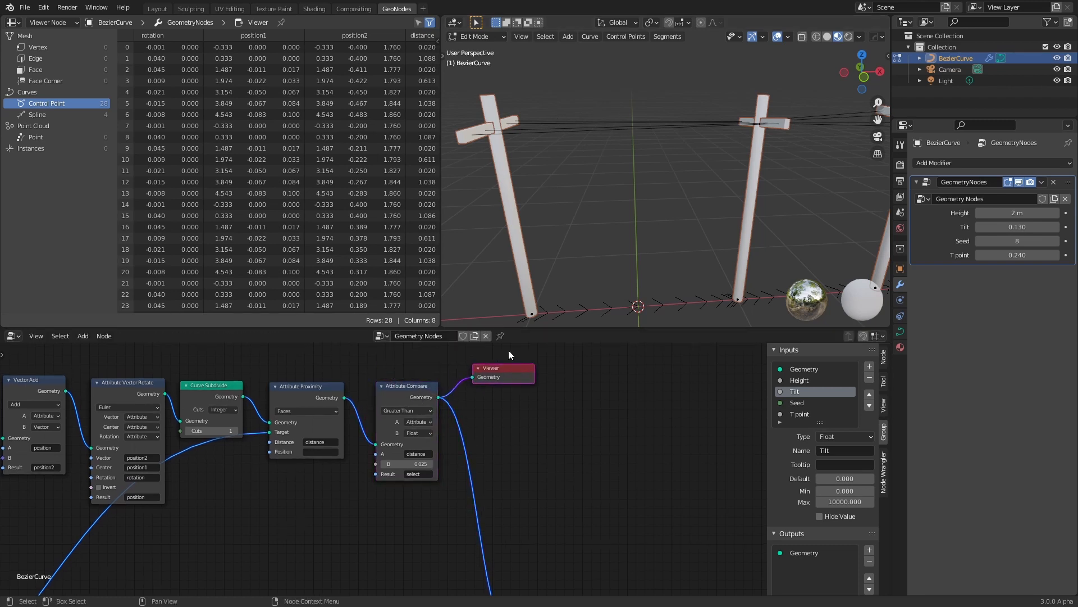
middle_click_drag(251, 91, 223, 167)
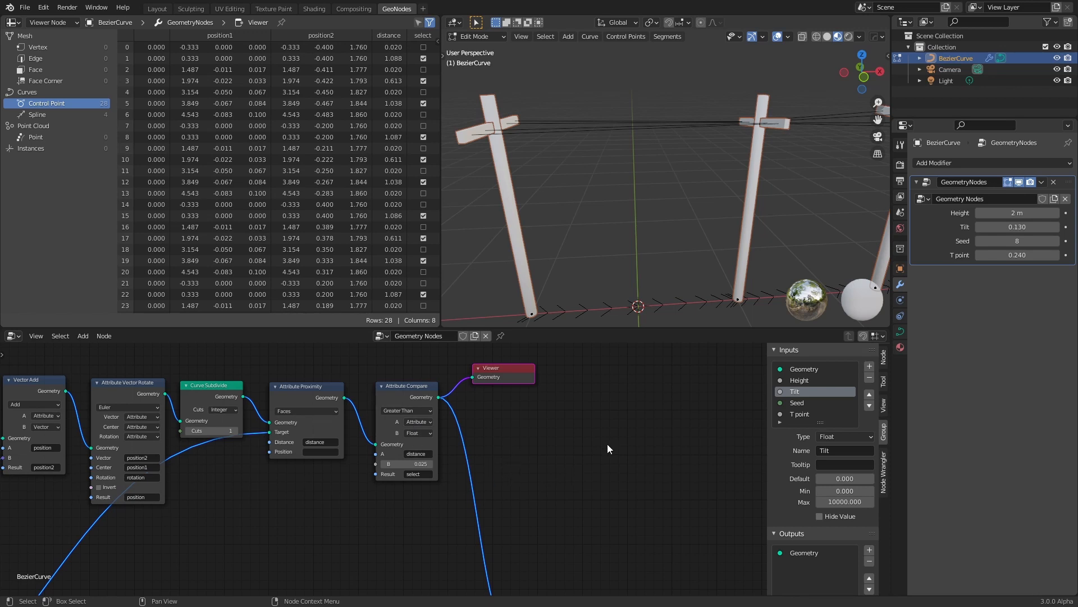
Make room before the Viewer and insert an Attribute Math node between Attribute Compare and the Viewer.
left_click_drag(503, 369, 563, 384)
left_click_drag(406, 386, 396, 386)
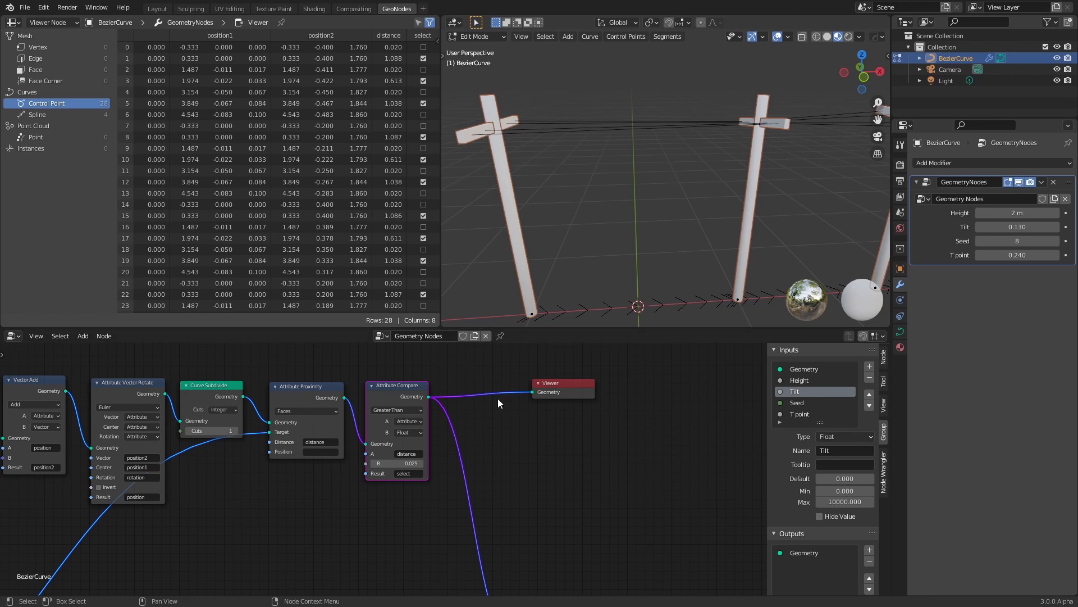
left_click_drag(554, 386, 591, 394)
scroll(503, 396, "up", 3)
key("shift+a")
key("s")
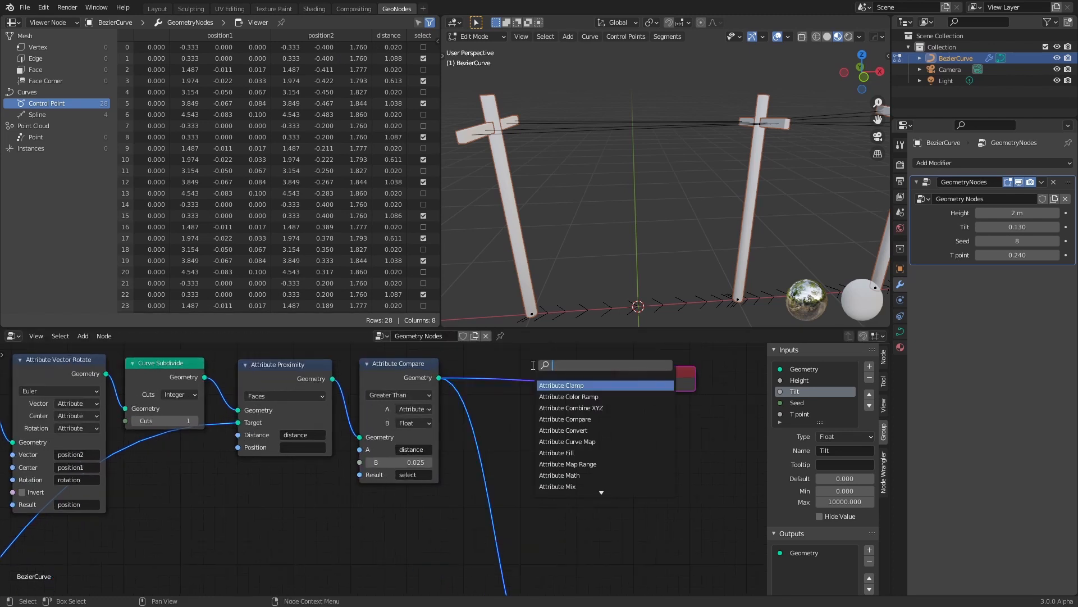
type("at")
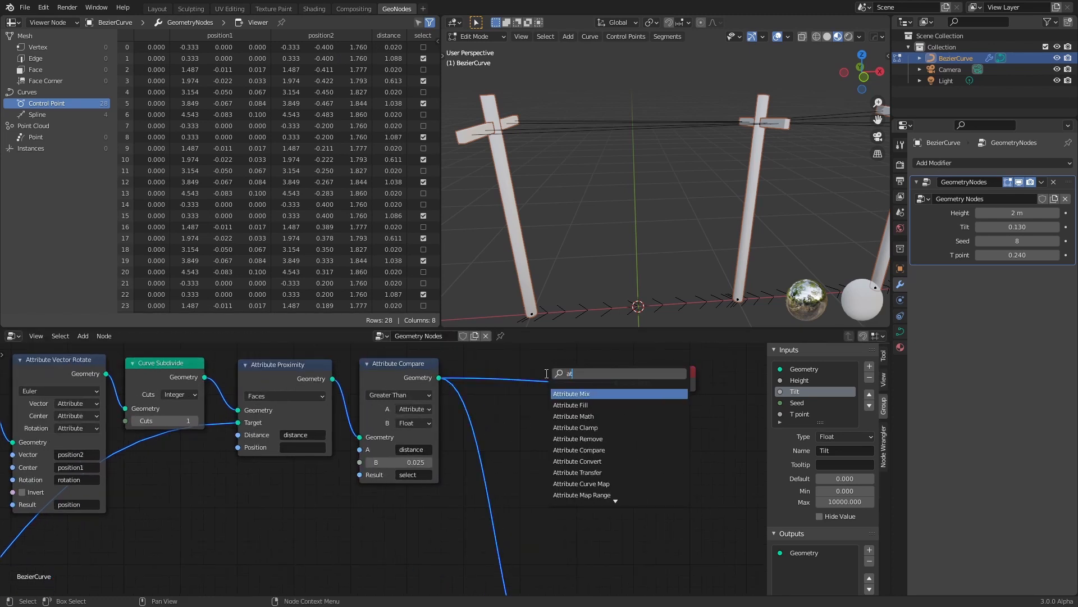
left_click(574, 416)
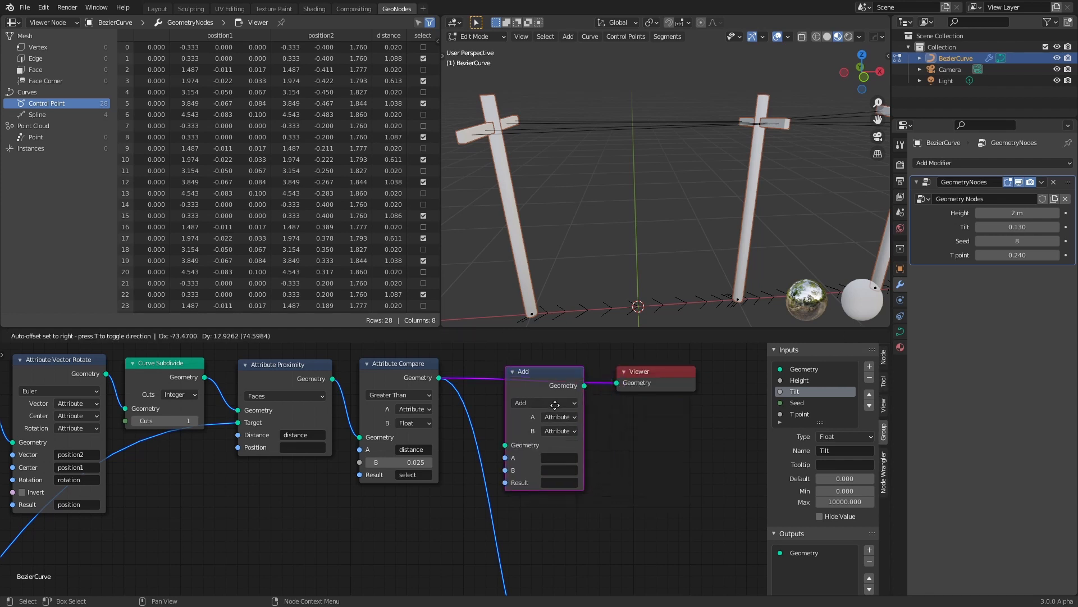
left_click(538, 364)
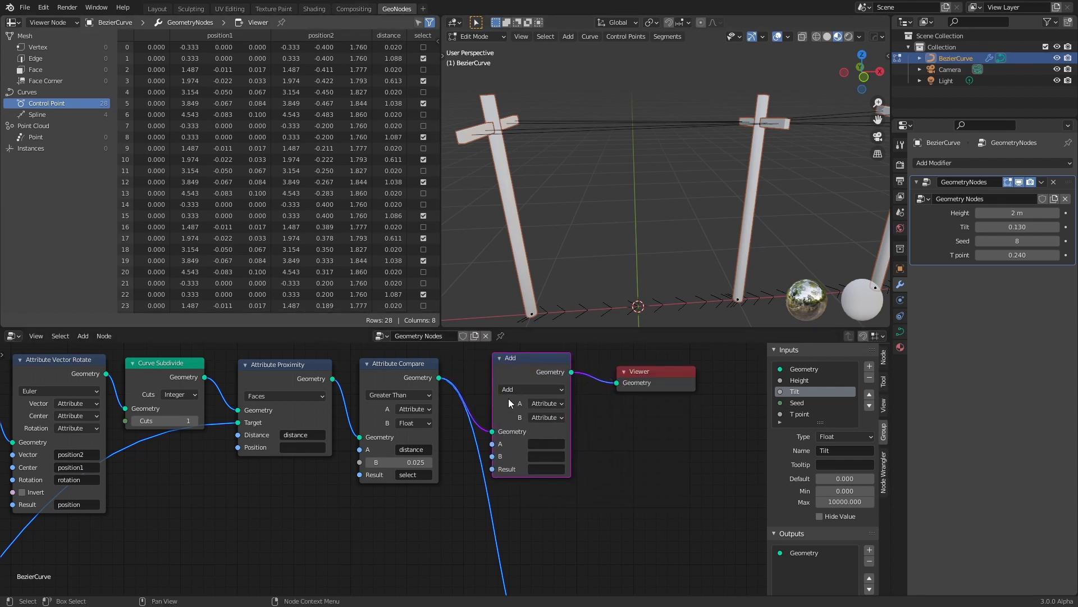
Change the Attribute Math operation to Multiply and set its input A to the distance attribute.
scroll(507, 399, "up", 2)
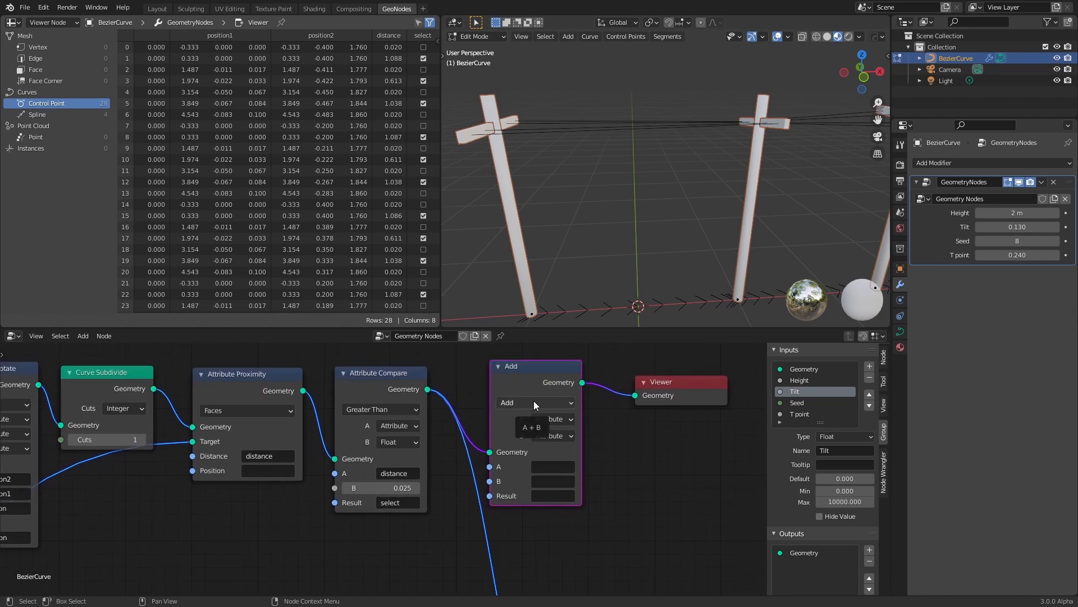
left_click(533, 400)
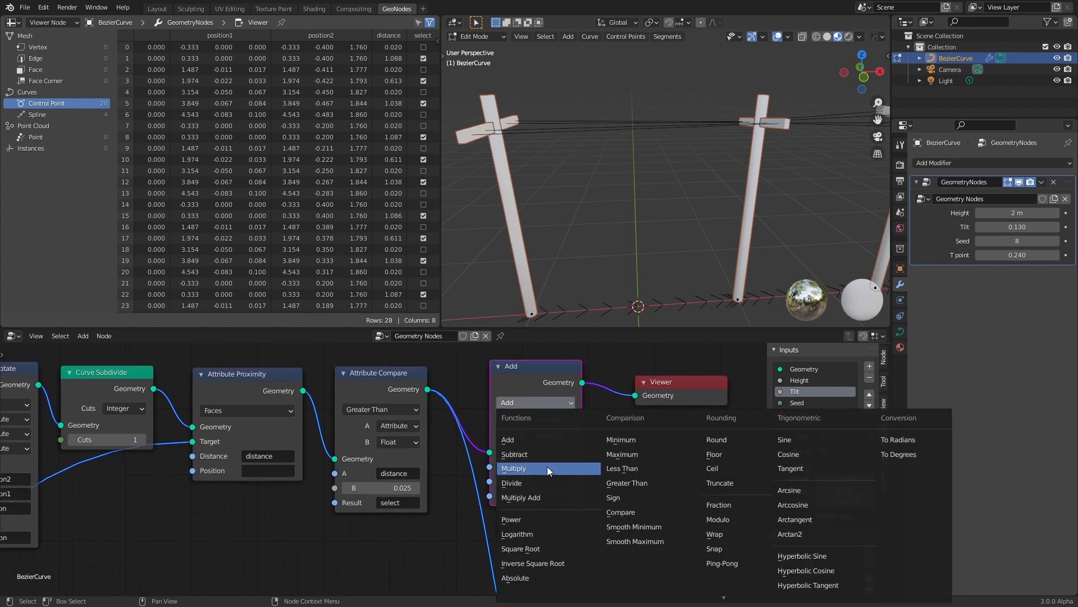
left_click(548, 467)
left_click(550, 466)
left_click(578, 396)
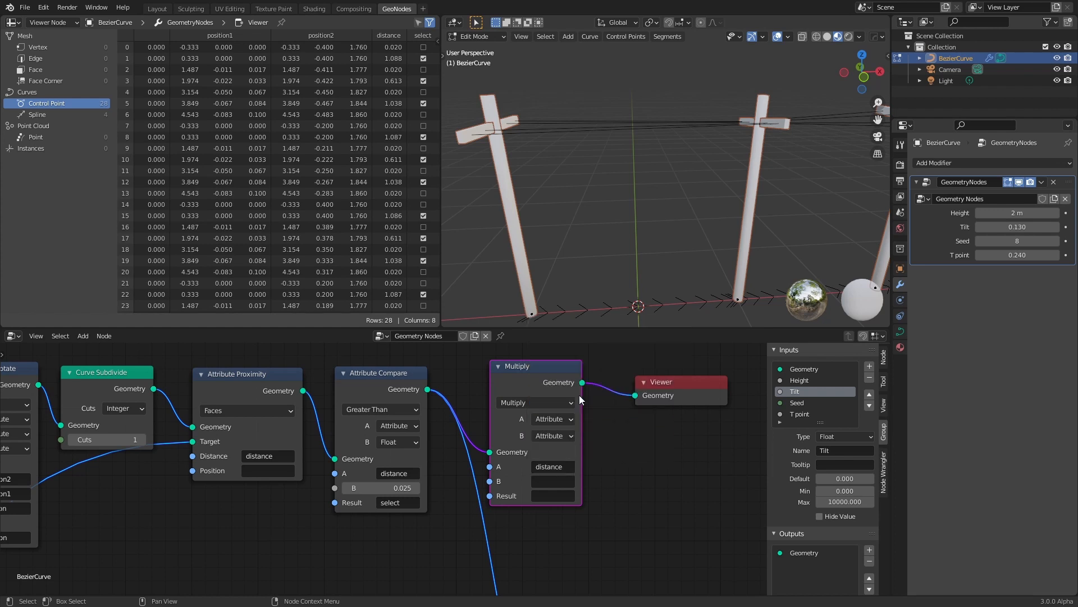
Set the Multiply node's input B to select and its result to distance, then nudge the node into line.
left_click(553, 481)
left_click(570, 459)
left_click(557, 496)
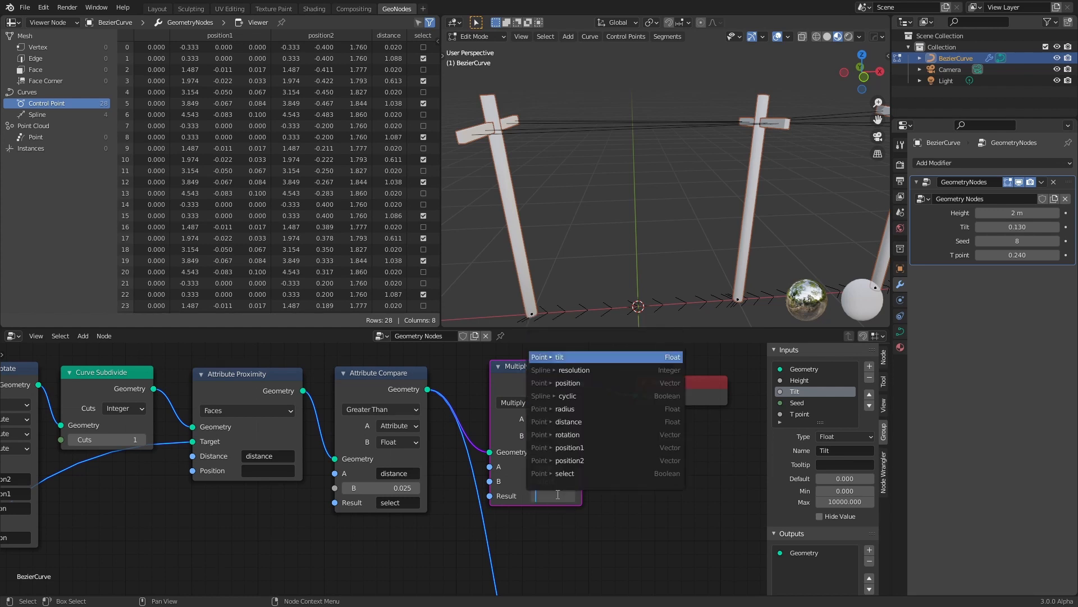
left_click(593, 421)
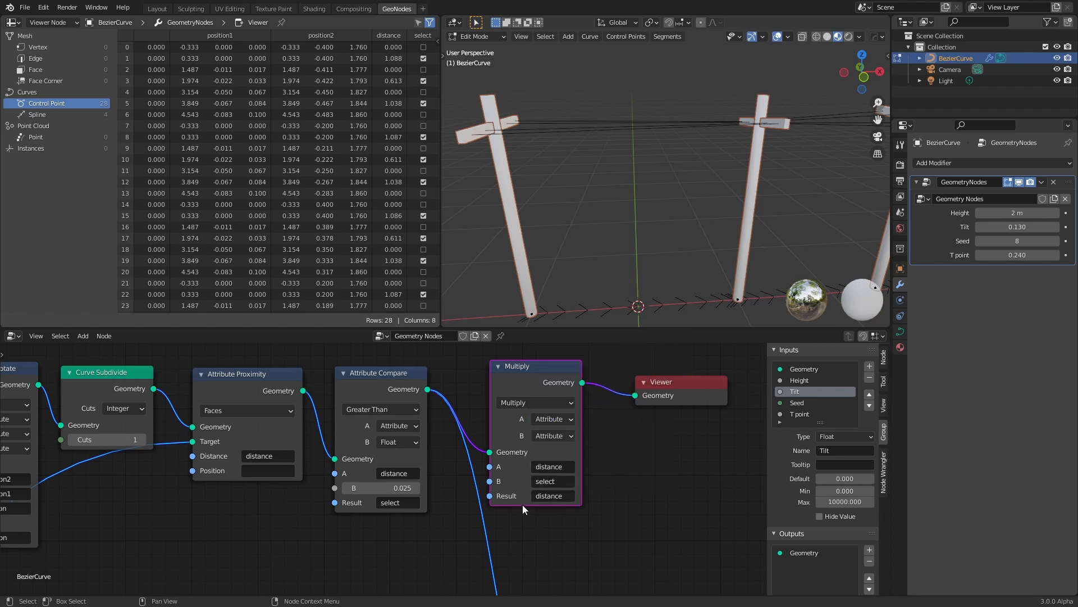
left_click_drag(528, 378, 524, 383)
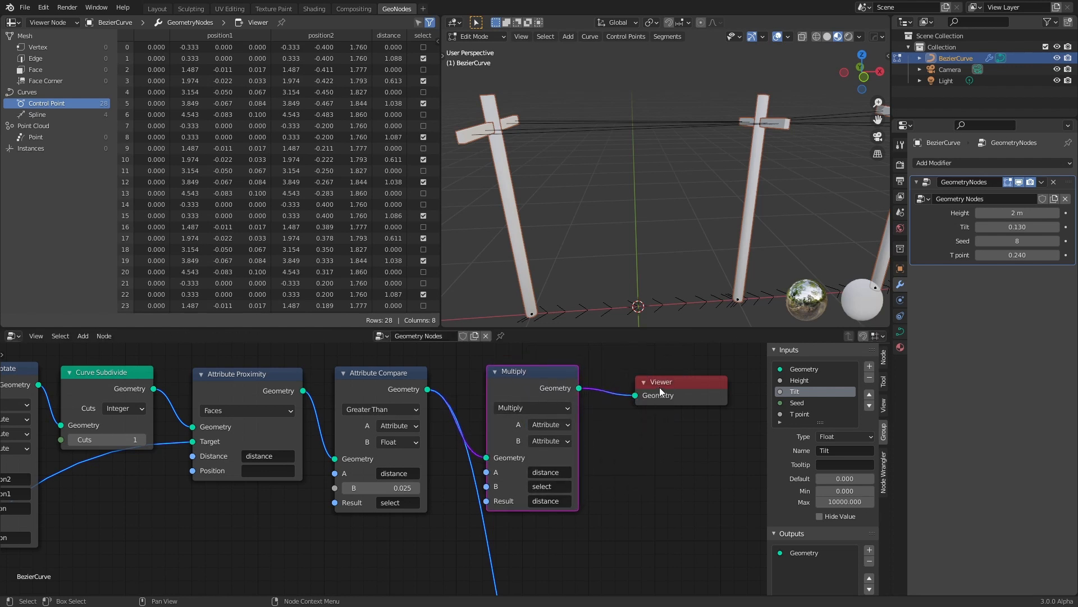
Compare the distance values before and after multiplication by viewing the Attribute Compare output and then the Multiply output.
middle_click_drag(457, 369, 447, 402)
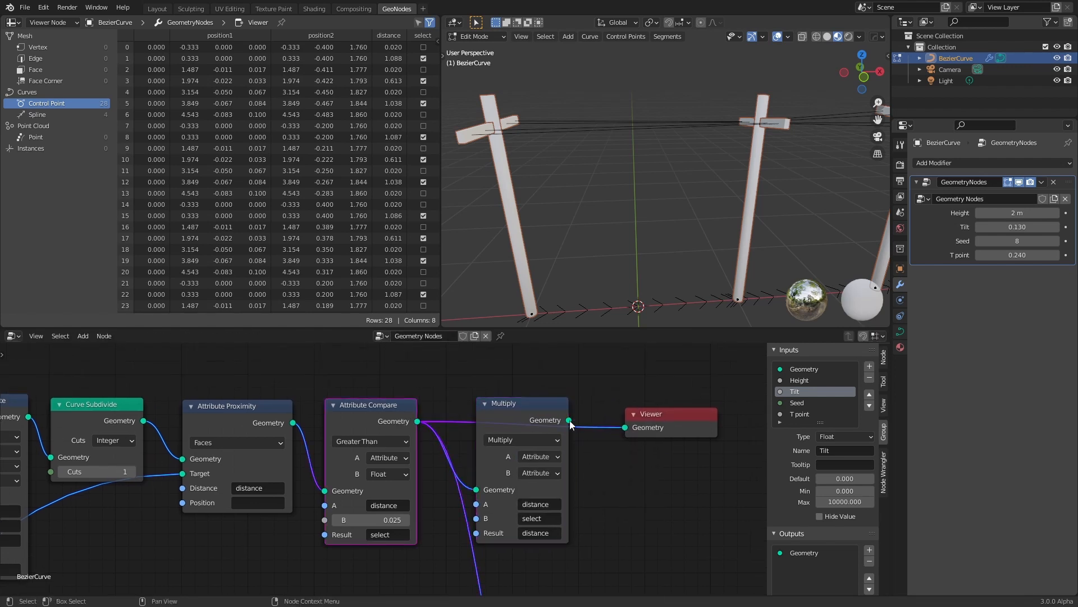
left_click_drag(646, 425, 512, 376)
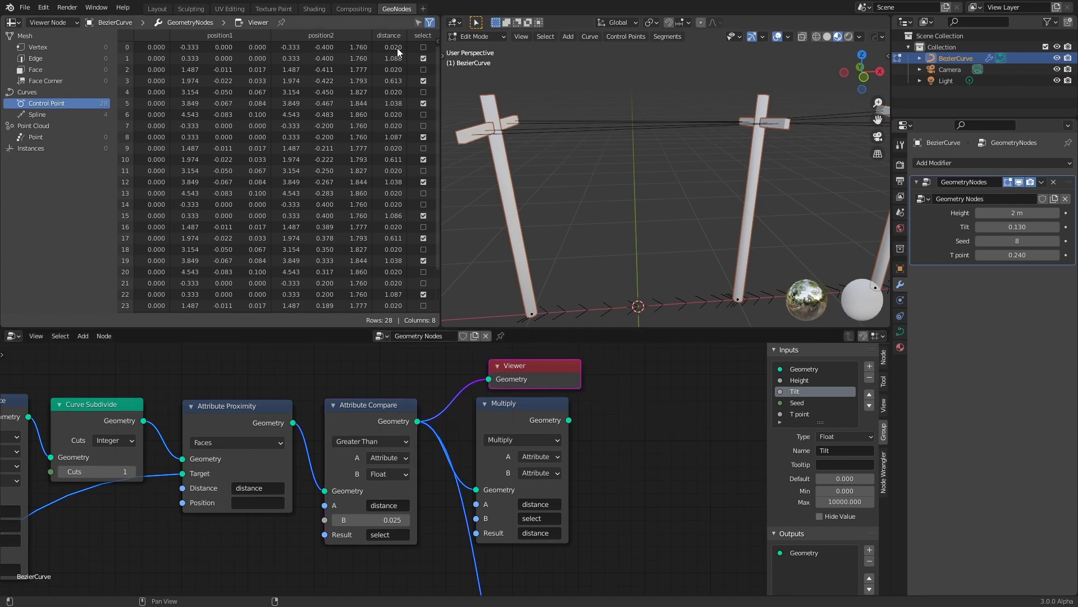
left_click(545, 409, "ctrl+shift")
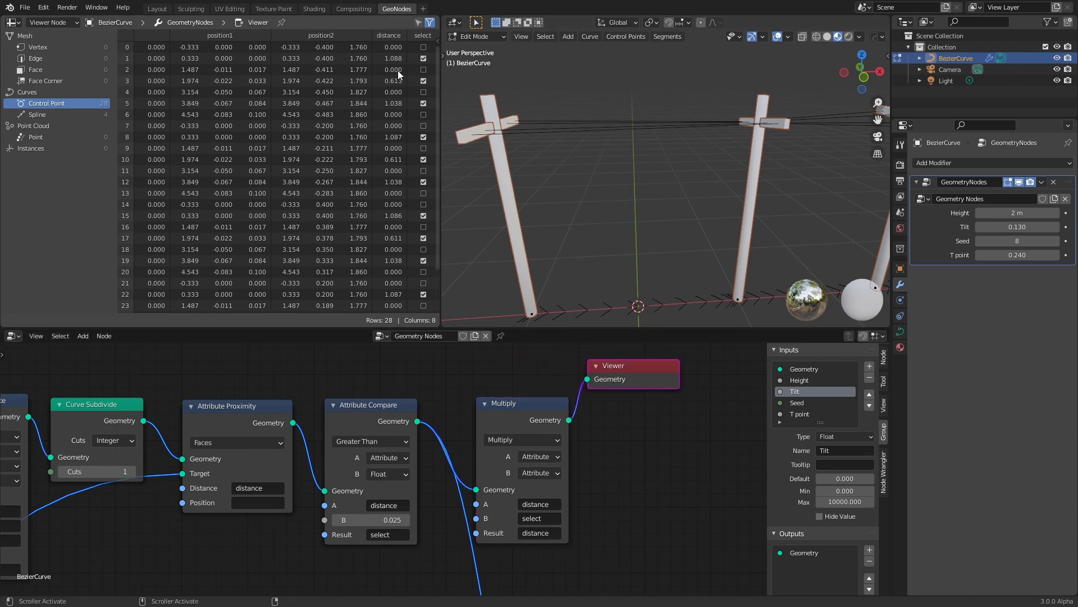
Move the Viewer farther out and insert a duplicate of the Multiply node between the first Multiply and the Viewer.
middle_click_drag(545, 381, 526, 371)
left_click_drag(534, 517, 527, 509)
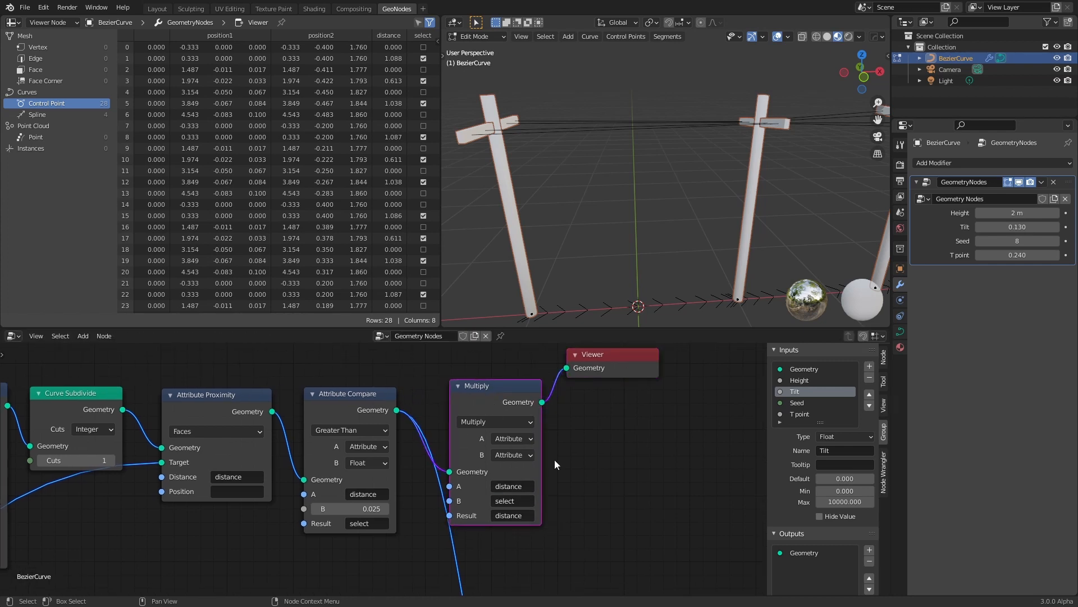
scroll(527, 457, "down", 1)
left_click_drag(463, 412, 464, 417)
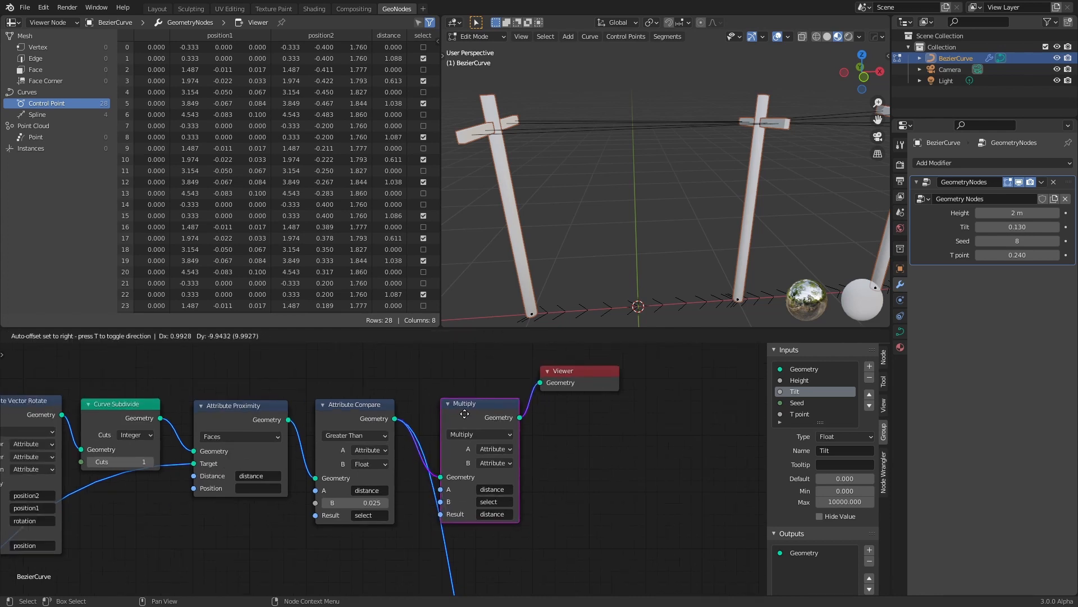
left_click_drag(575, 385, 633, 402)
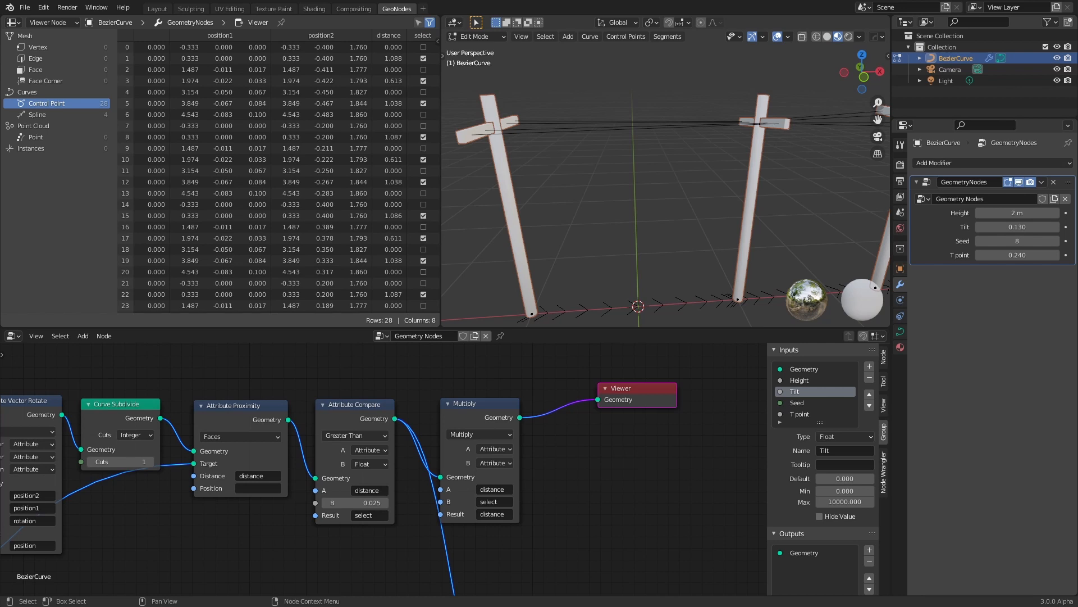
key("shift+d")
left_click(558, 407)
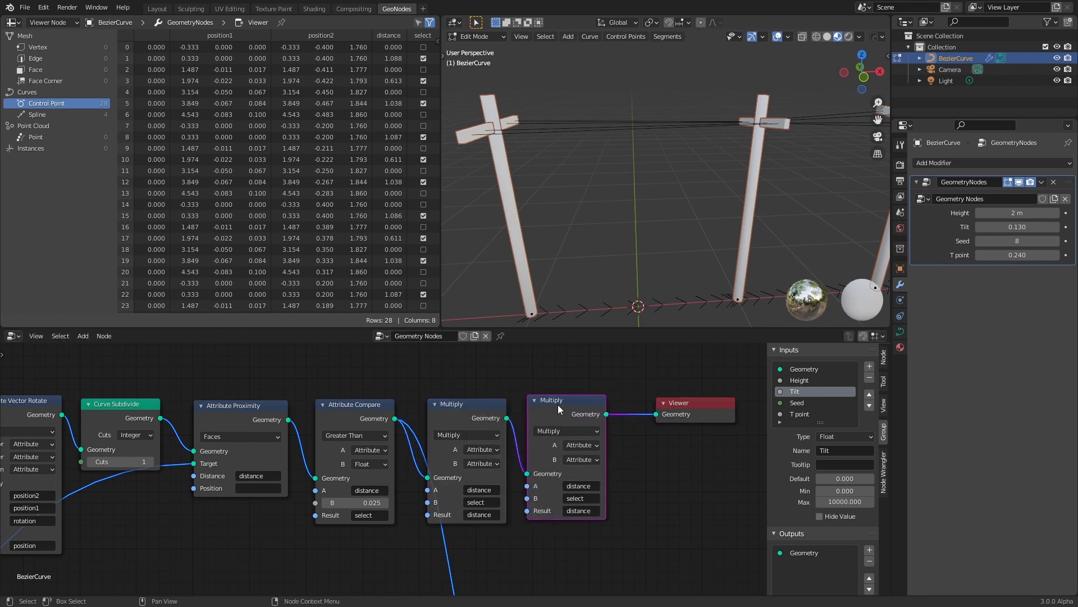
left_click_drag(573, 406, 581, 414)
Switch the second Multiply node's B input to Float, set it to 1.000, and move the node closer to the first.
scroll(571, 472, "up", 3)
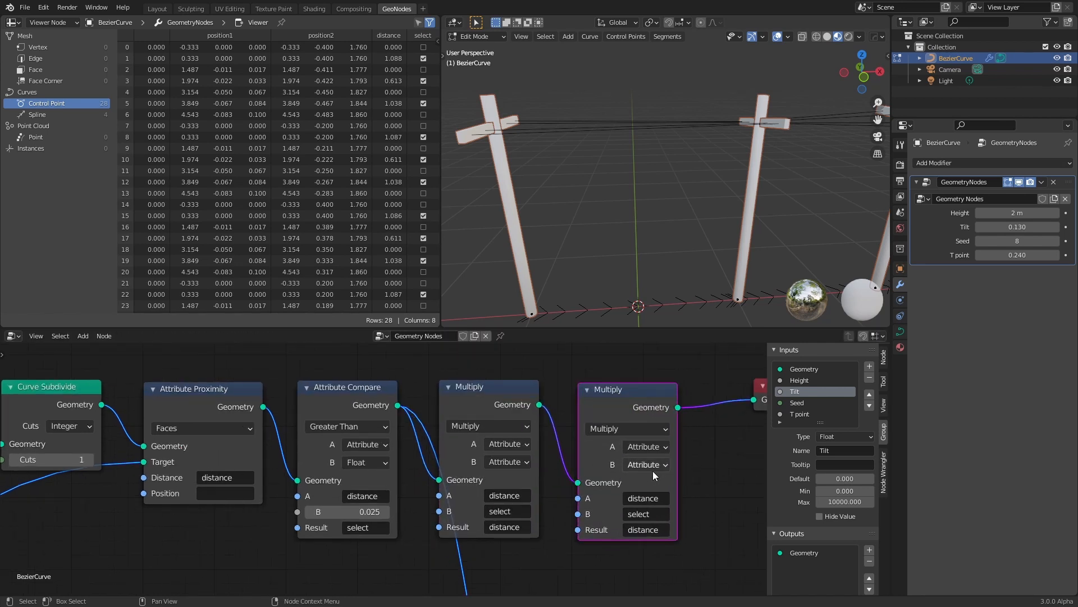
left_click(647, 464)
left_click(646, 497)
left_click(647, 512)
type("0.0")
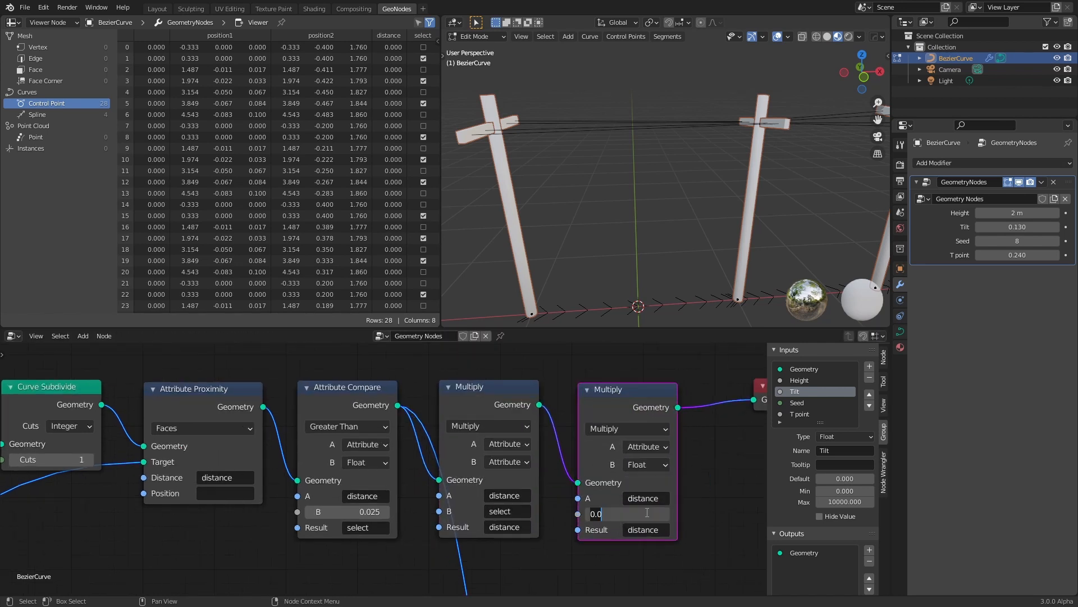
type("1")
key("Return")
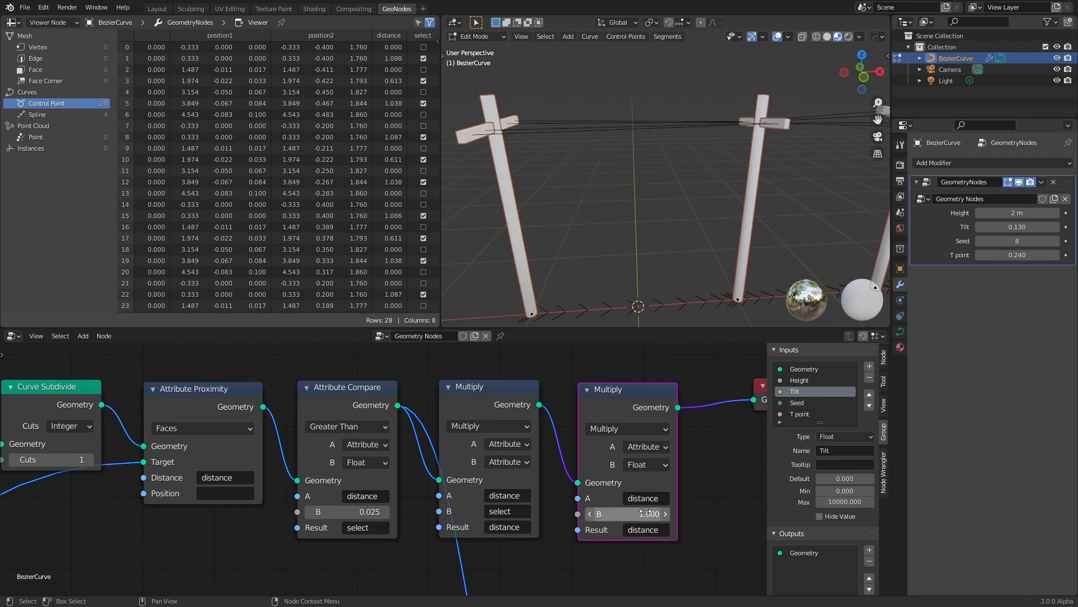
left_click_drag(618, 405, 604, 401)
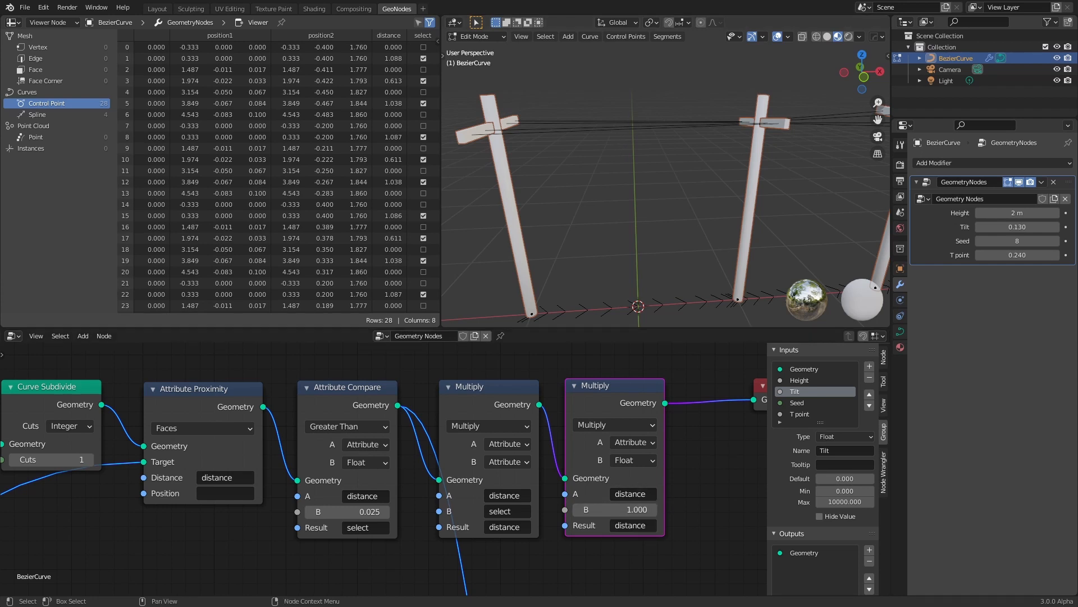
left_click_drag(633, 510, 613, 510, "shift")
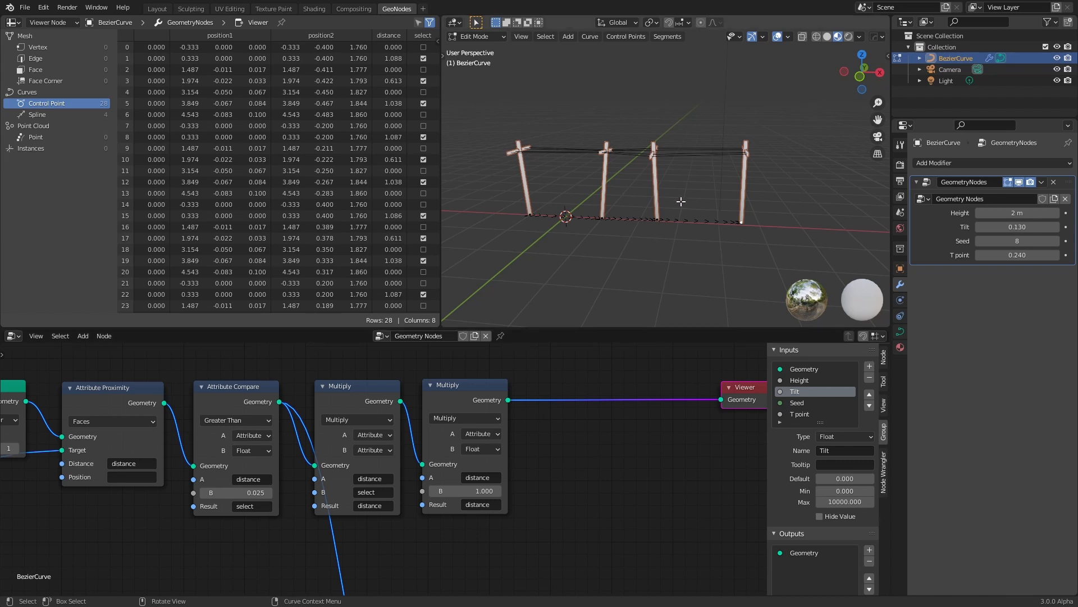
middle_click_drag(680, 202, 588, 159)
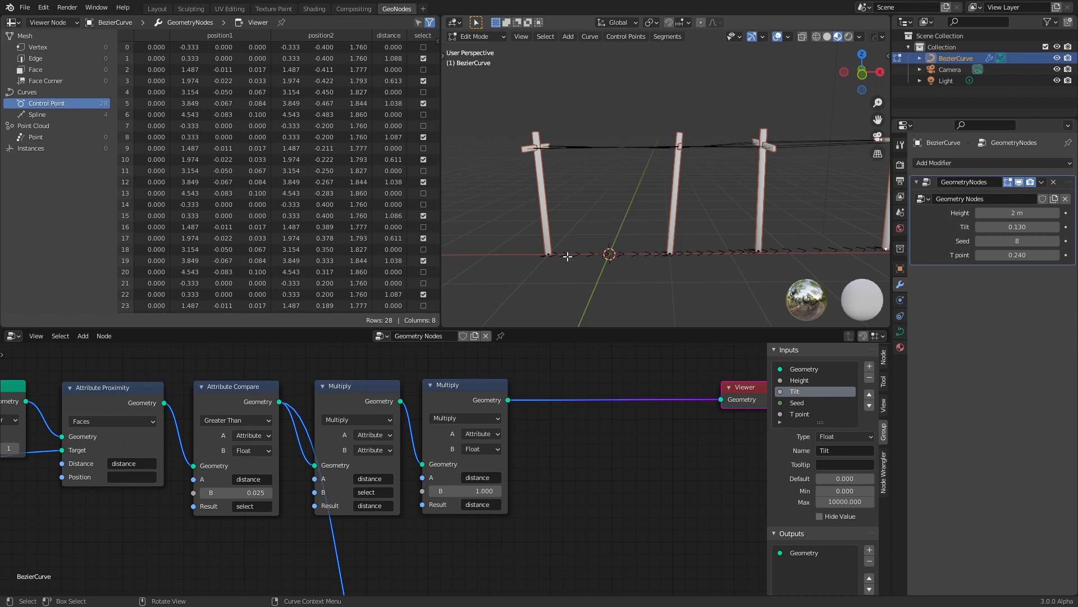
key("shift+a")
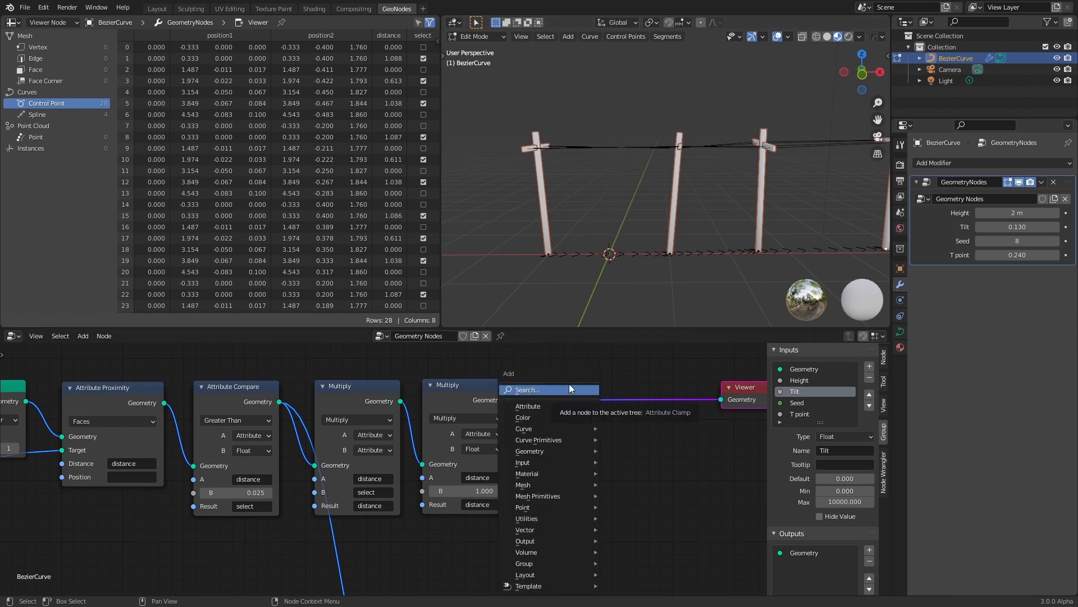
left_click(567, 389)
key("Escape")
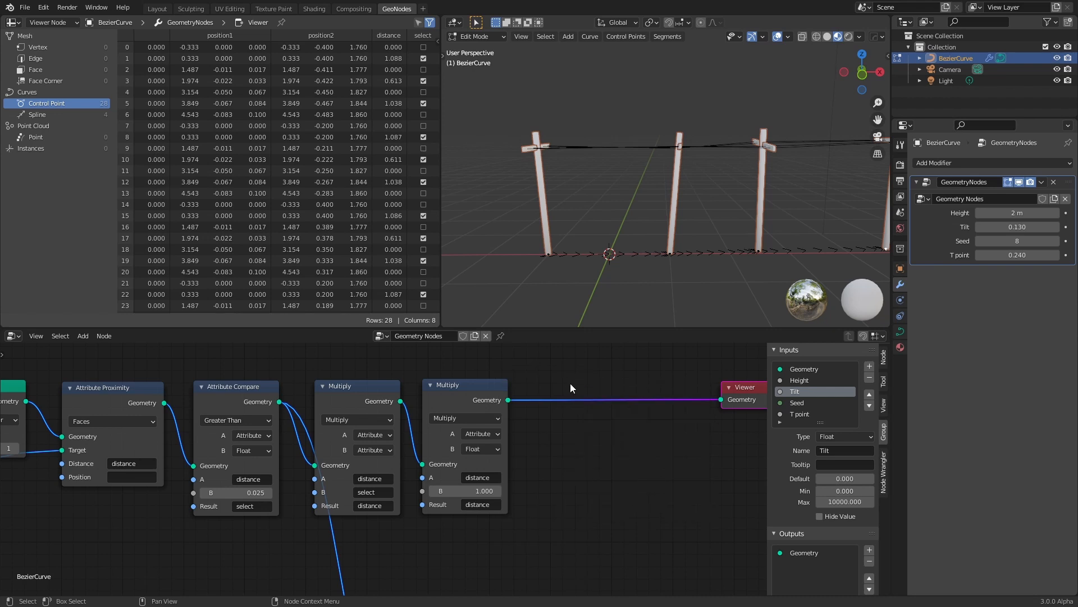
Insert a Vector Add attribute node between the second Multiply and the Viewer, and chain a duplicate of it right after.
key("shift+a")
left_click(594, 377)
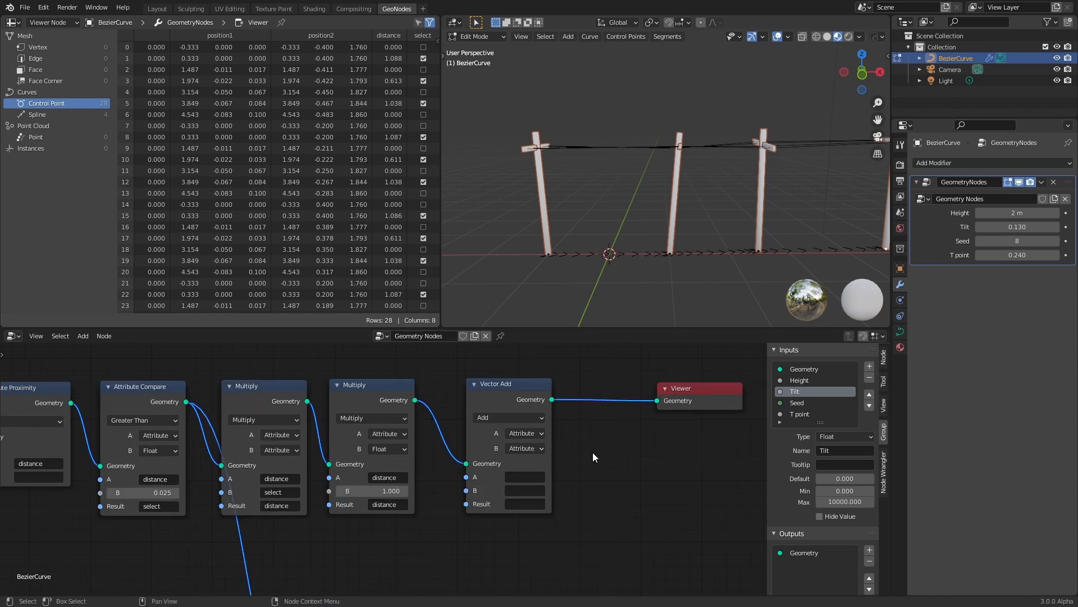
left_click(512, 398)
key("shift+d")
left_click(615, 402)
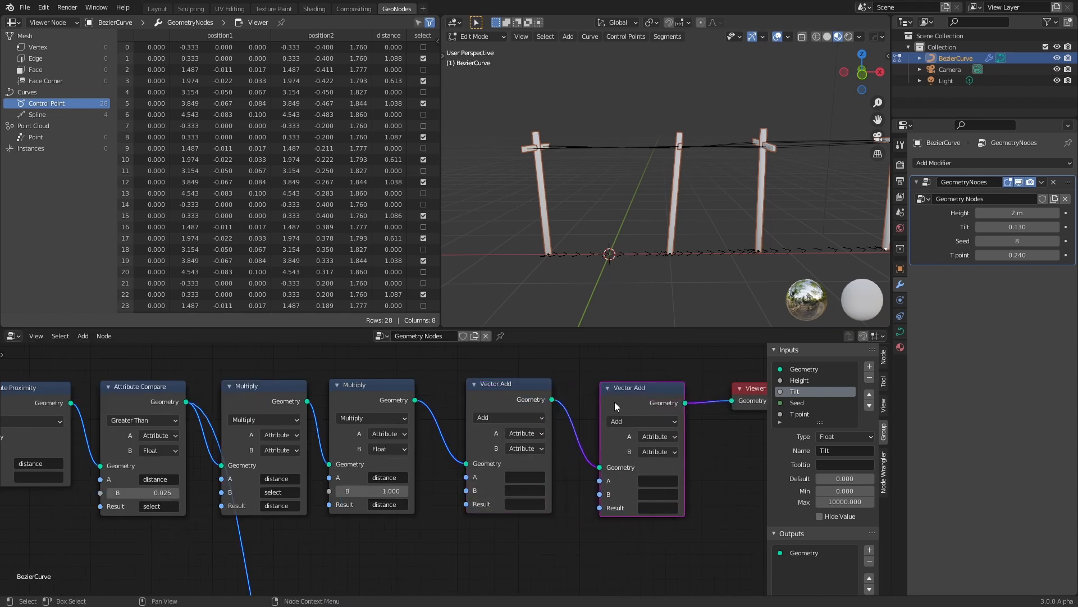
left_click_drag(686, 407, 671, 406)
Set the first Vector Add node's A to position and its B input to Vector with a Z value of -2.
middle_click_drag(451, 516, 424, 507)
left_click(498, 469)
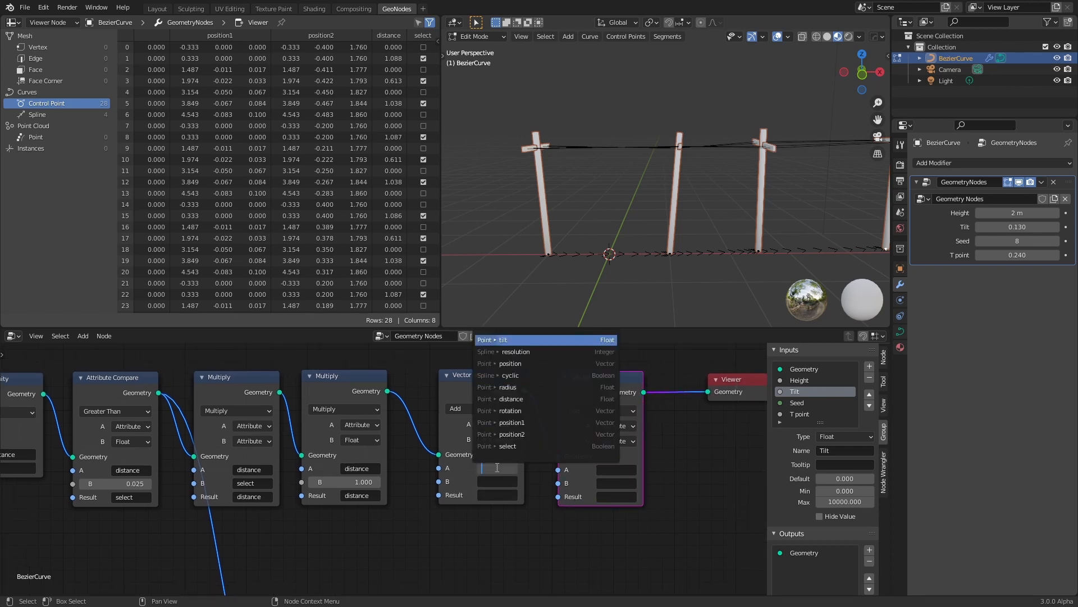
left_click(522, 363)
left_click(500, 440)
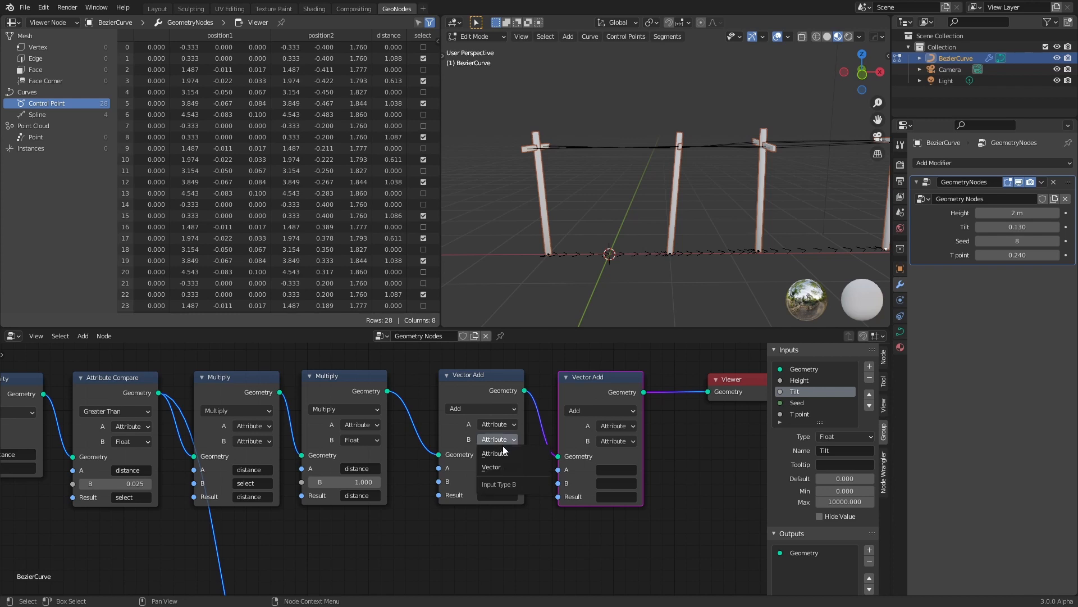
left_click(504, 466)
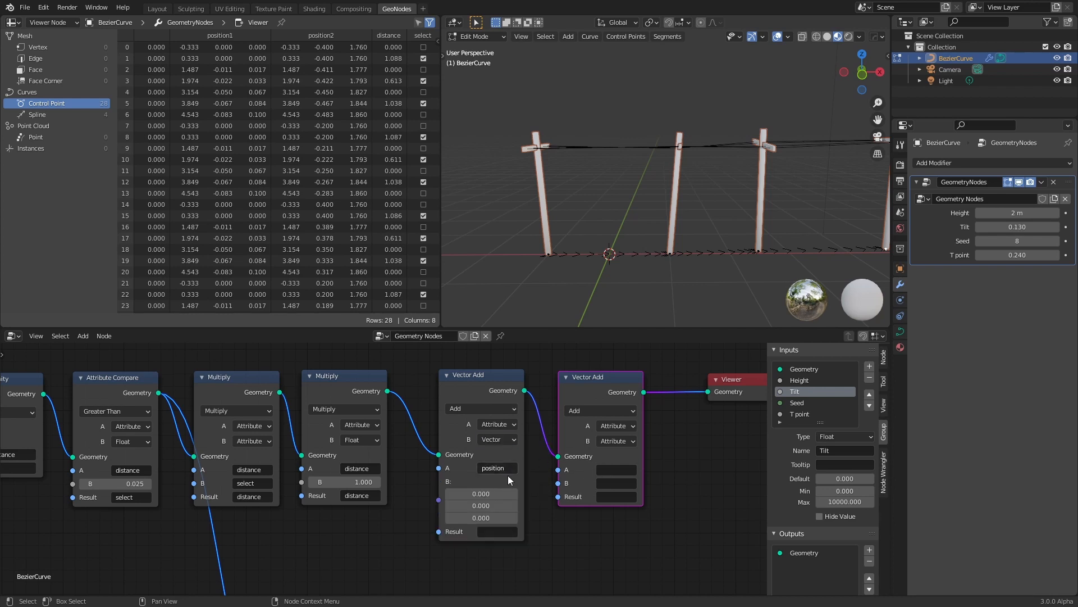
left_click(498, 518)
type("-2")
key("Return")
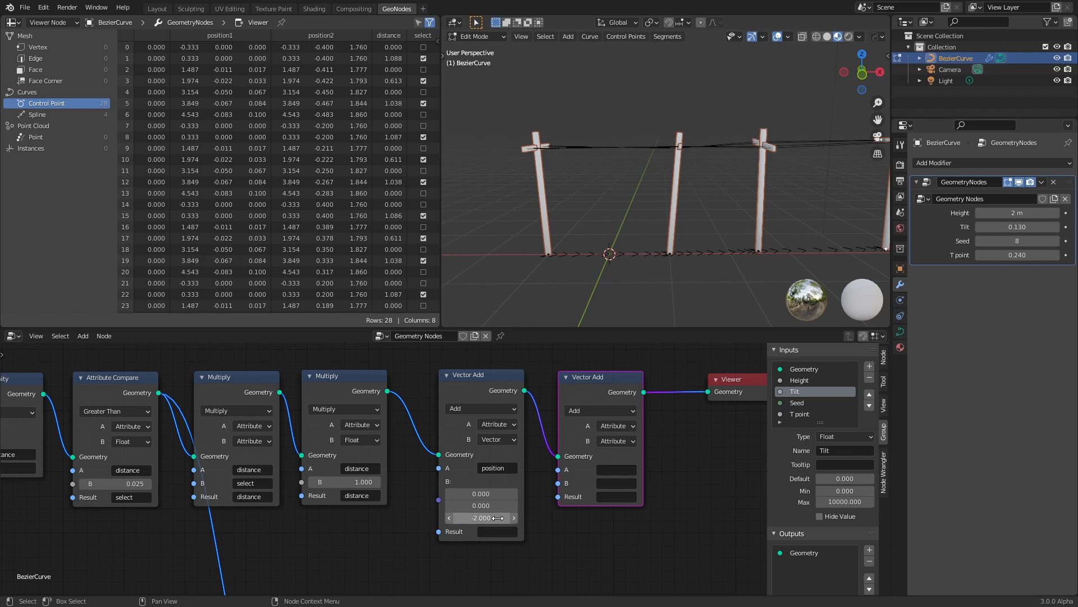
left_click(404, 528)
middle_click_drag(401, 528, 401, 484)
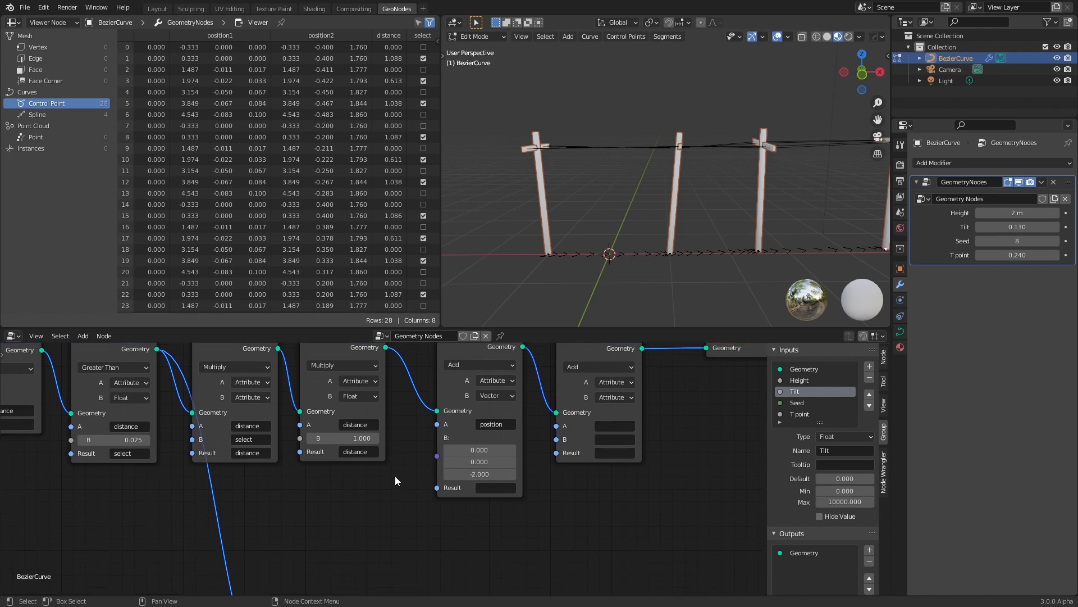
left_click_drag(436, 456, 399, 491)
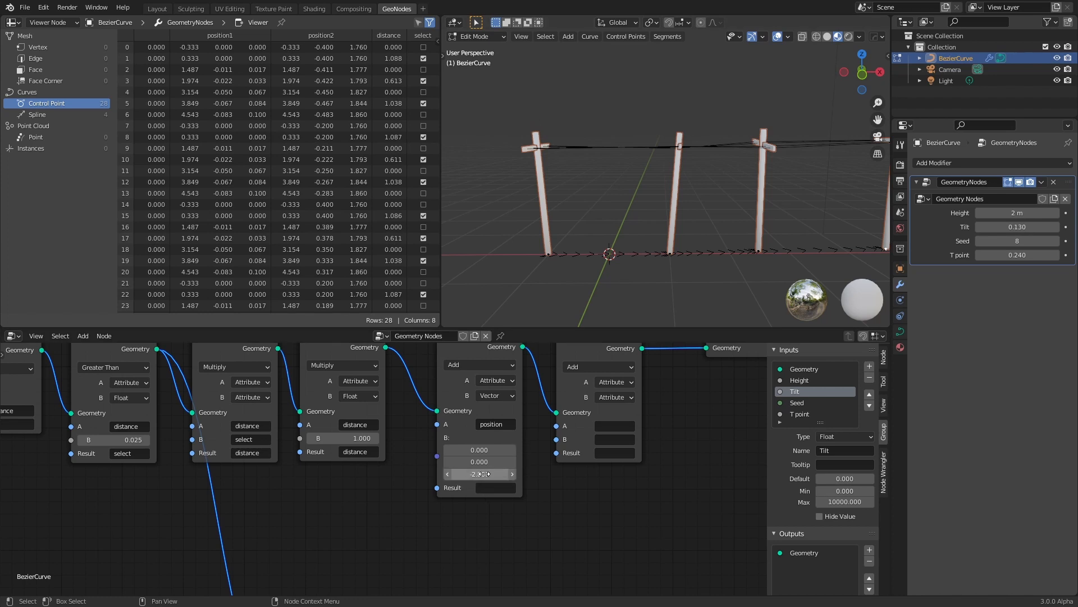
Move the second Vector Add node closer to the first and line the two up.
scroll(478, 474, "down", 2)
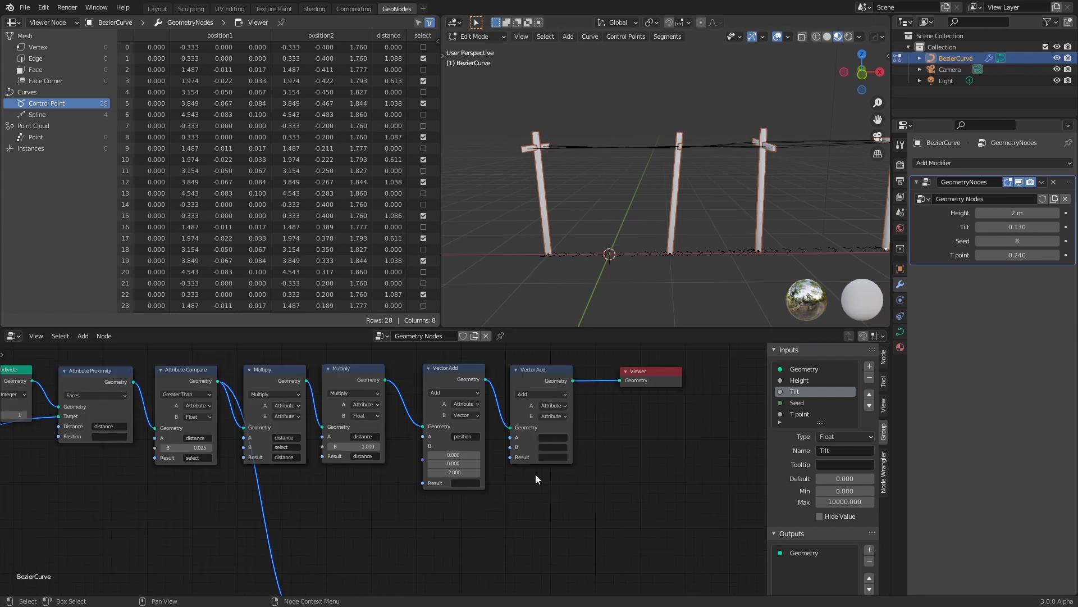
scroll(481, 493, "up", 3)
left_click_drag(486, 391, 494, 393)
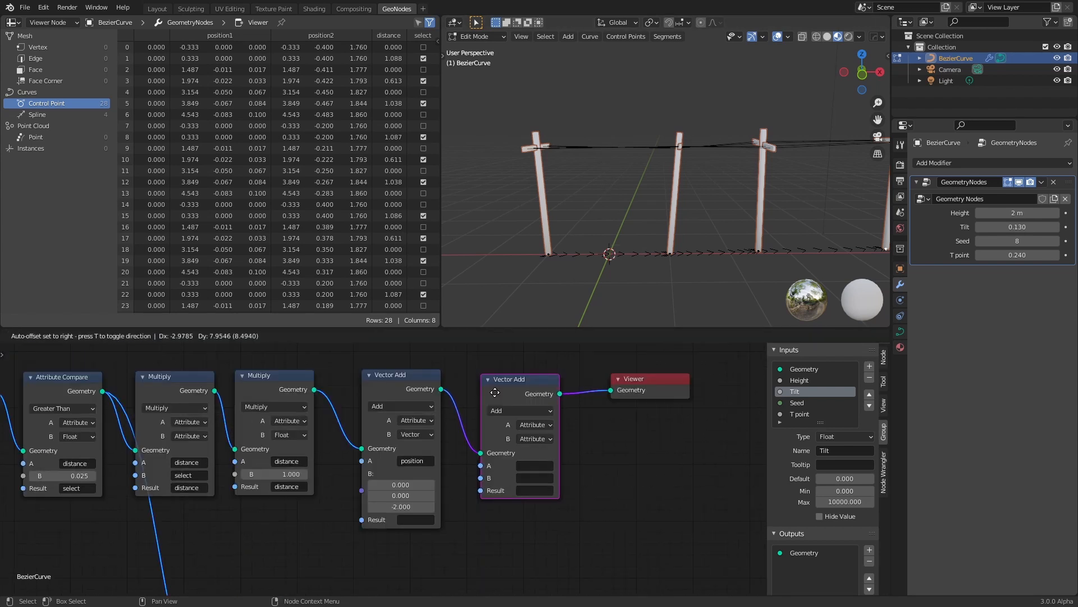
scroll(467, 459, "up", 3)
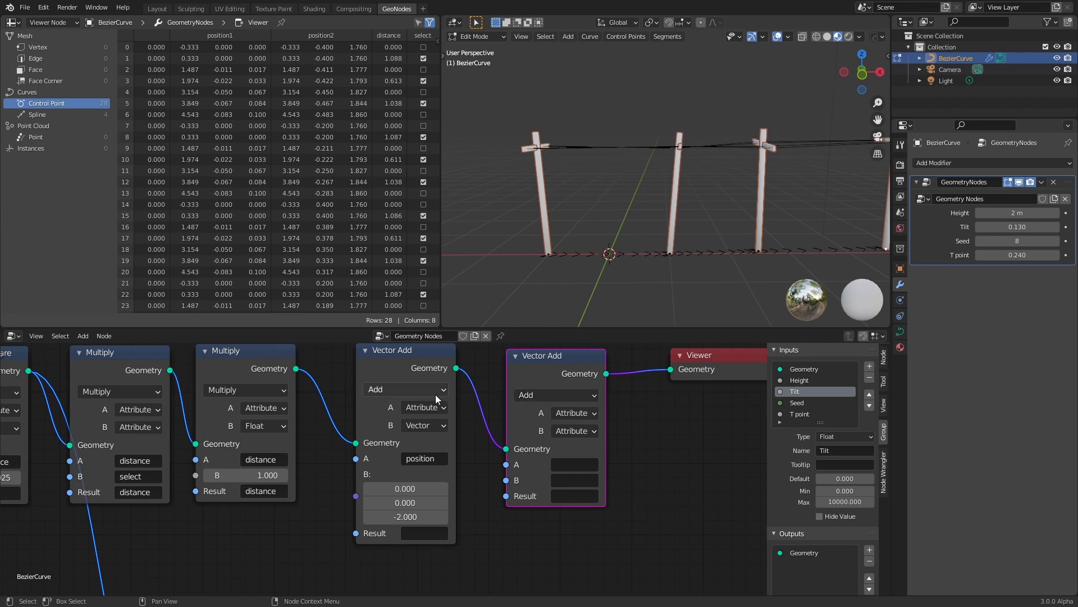
left_click_drag(579, 423, 575, 420)
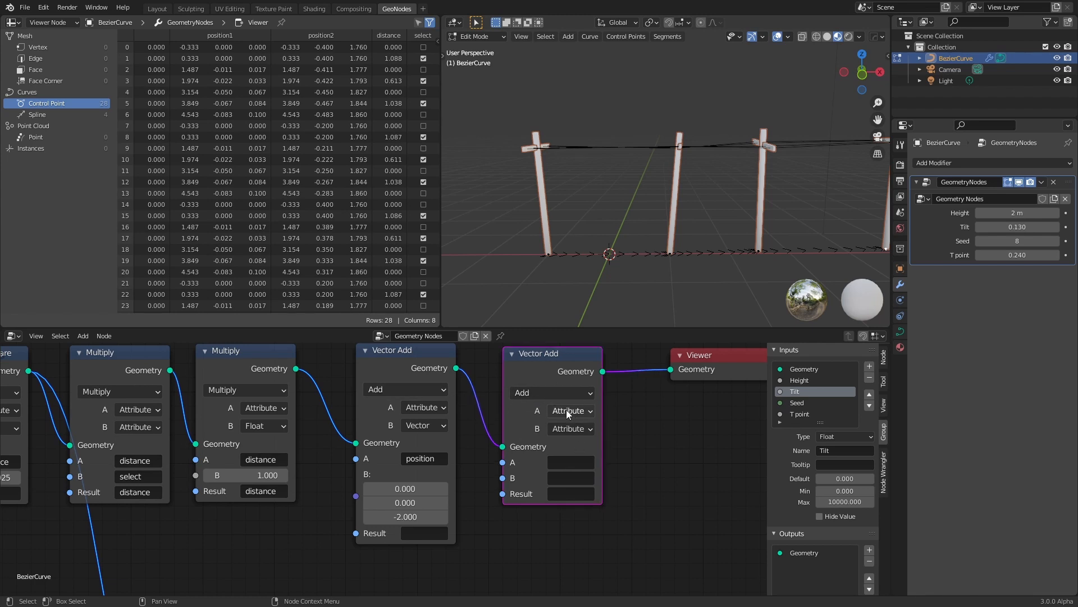
Set the second Vector Add node's A to position and its B input to Vector with a Z value of -0.100.
left_click(570, 460)
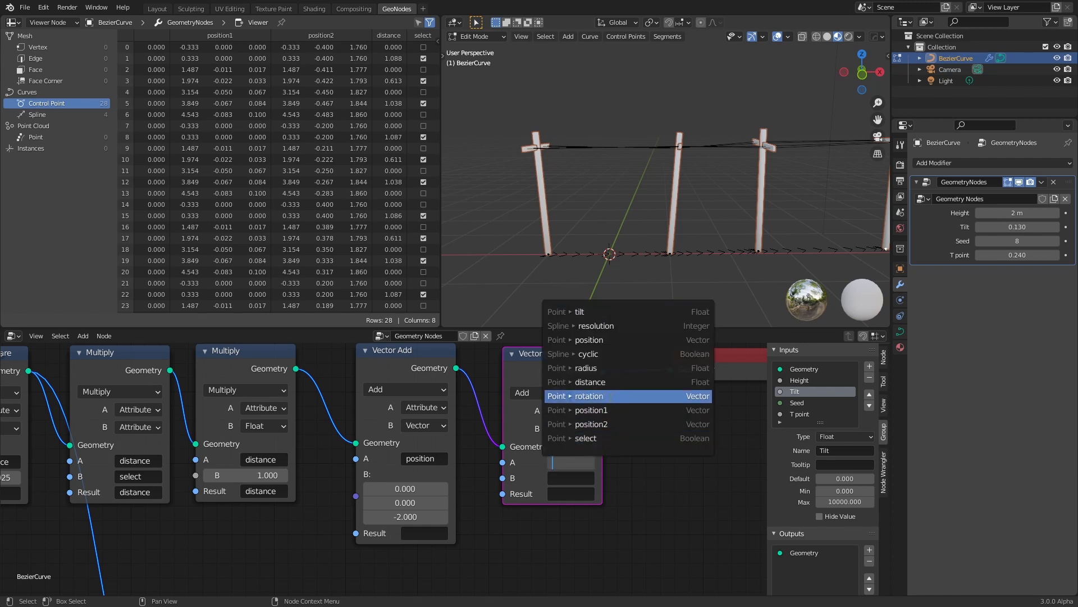
left_click(587, 339)
left_click(577, 412)
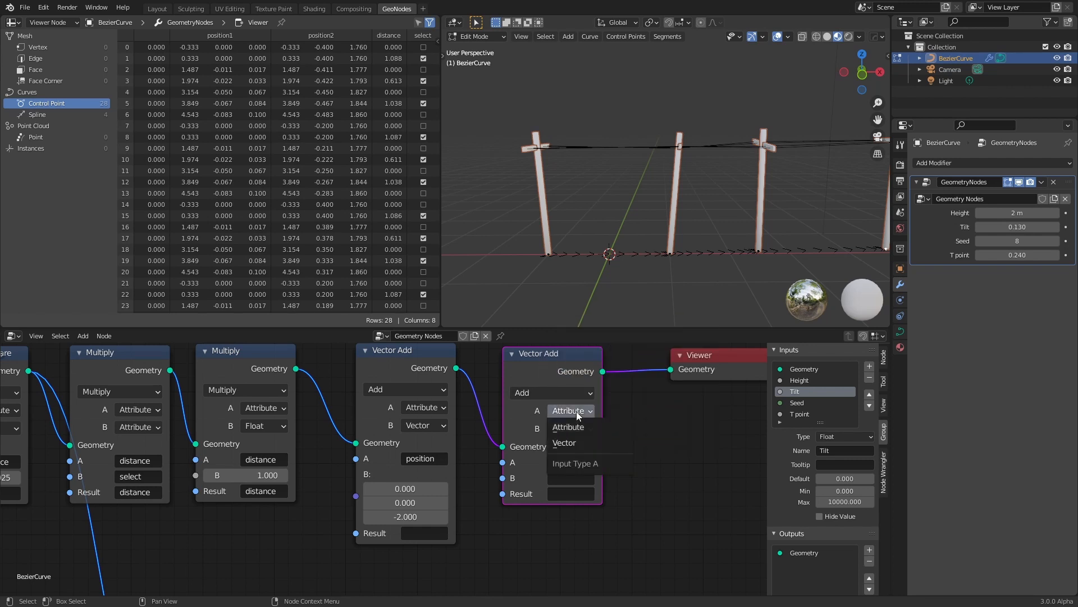
left_click(571, 427)
left_click(576, 430)
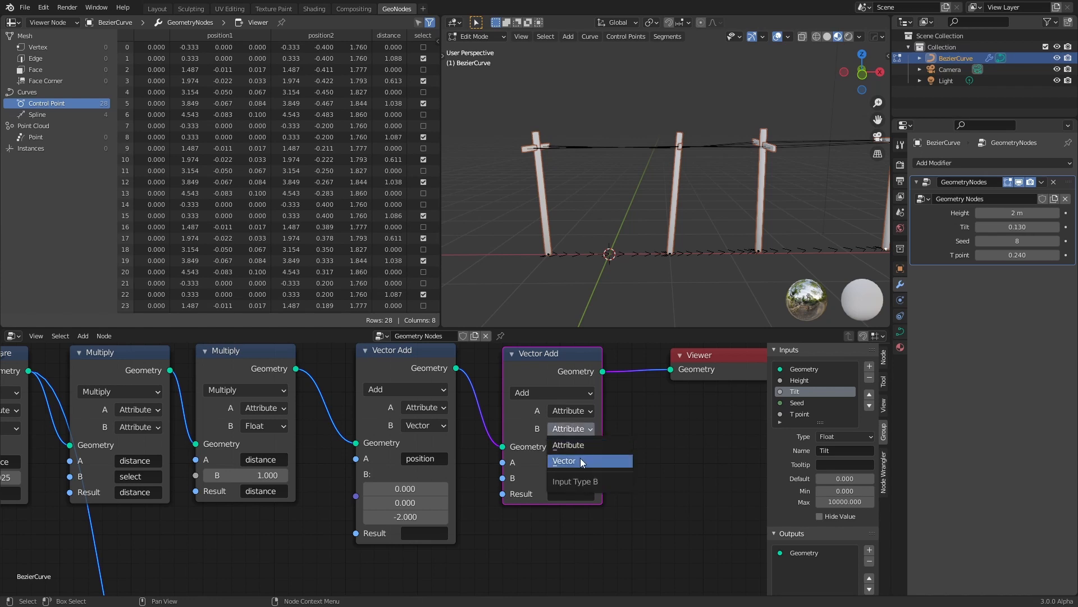
left_click(581, 457)
middle_click_drag(613, 520, 613, 441)
double_click(569, 486)
type("-0.100")
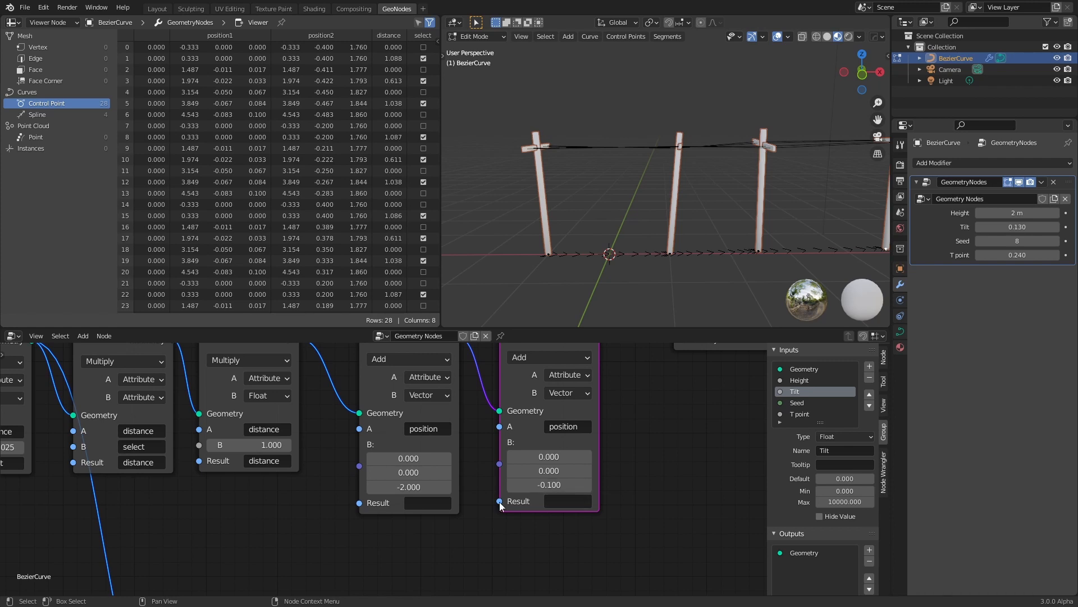
Store the first Vector Add node's result as pos1 and the second one's result as pos2.
left_click(419, 504)
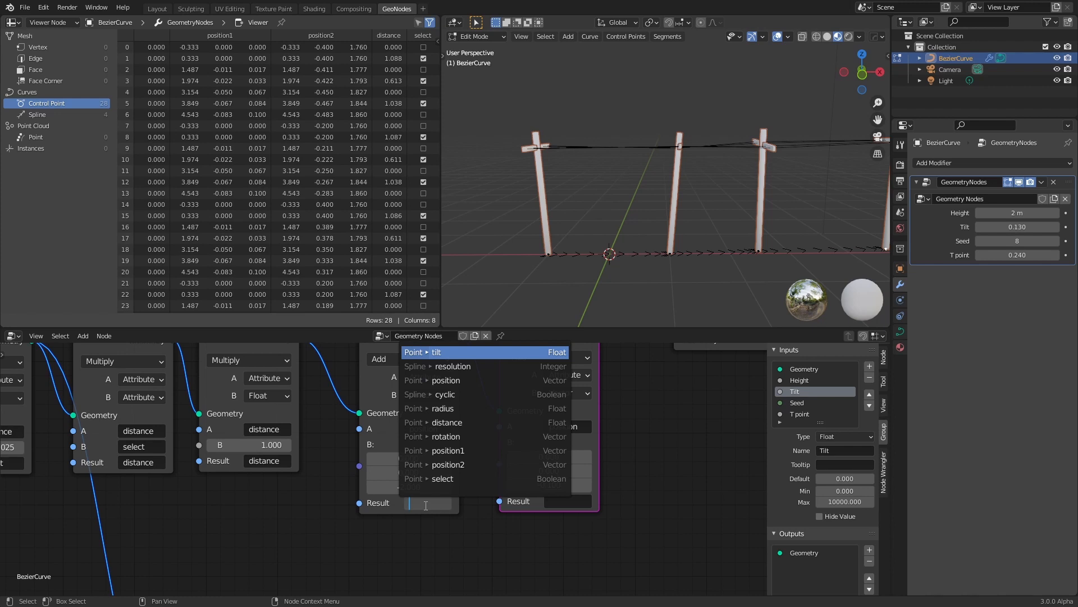
type("pos1")
key("Return")
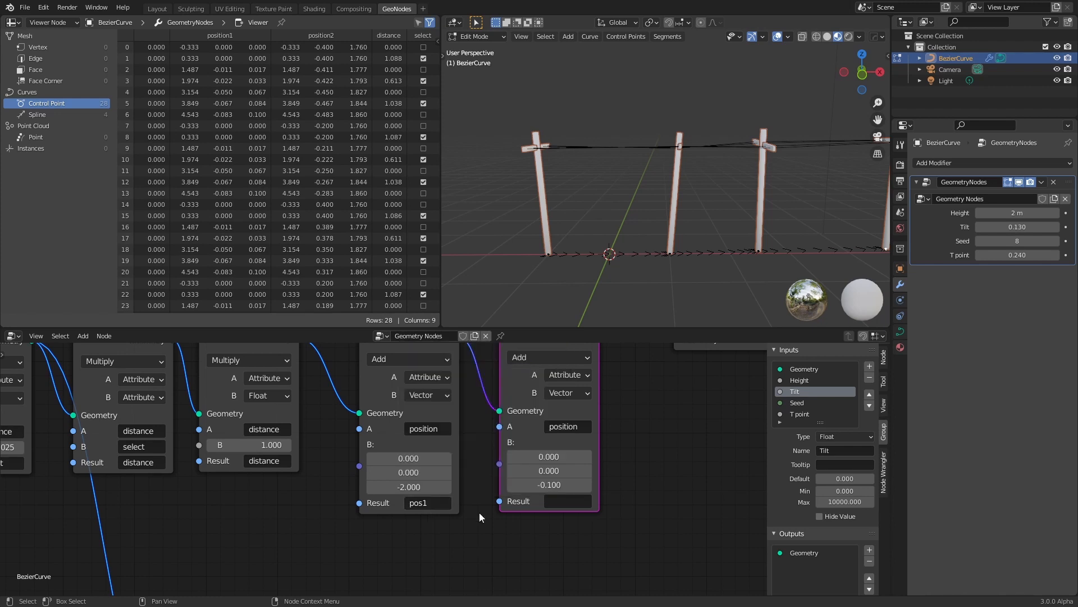
left_click(583, 502)
type("pos")
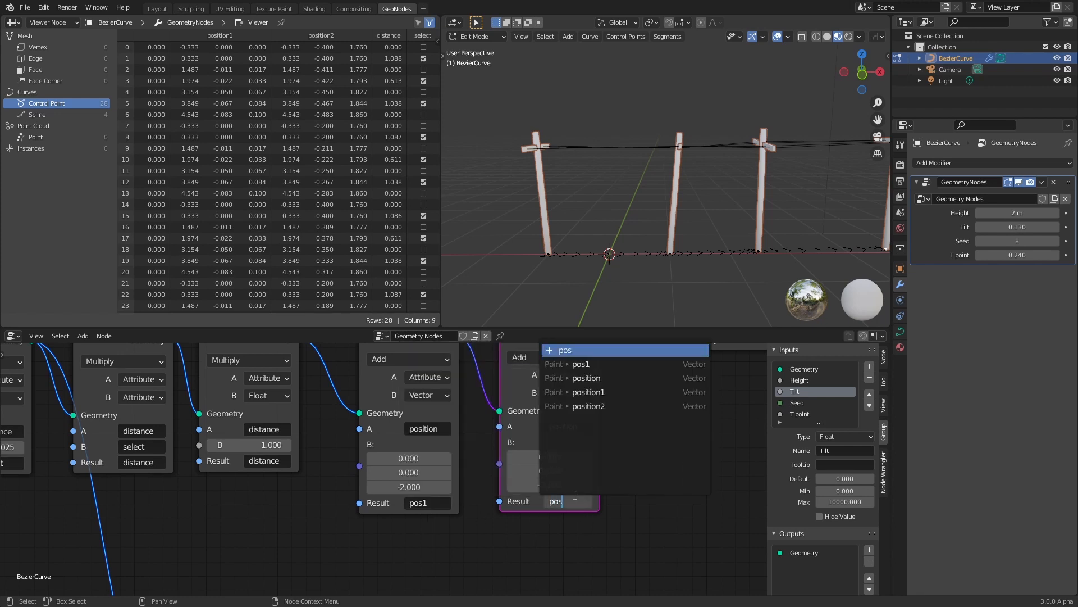
type("2")
key("Return")
Move the Viewer farther out and insert an Attribute Mix node between the second Vector Add and the Viewer.
key("Home")
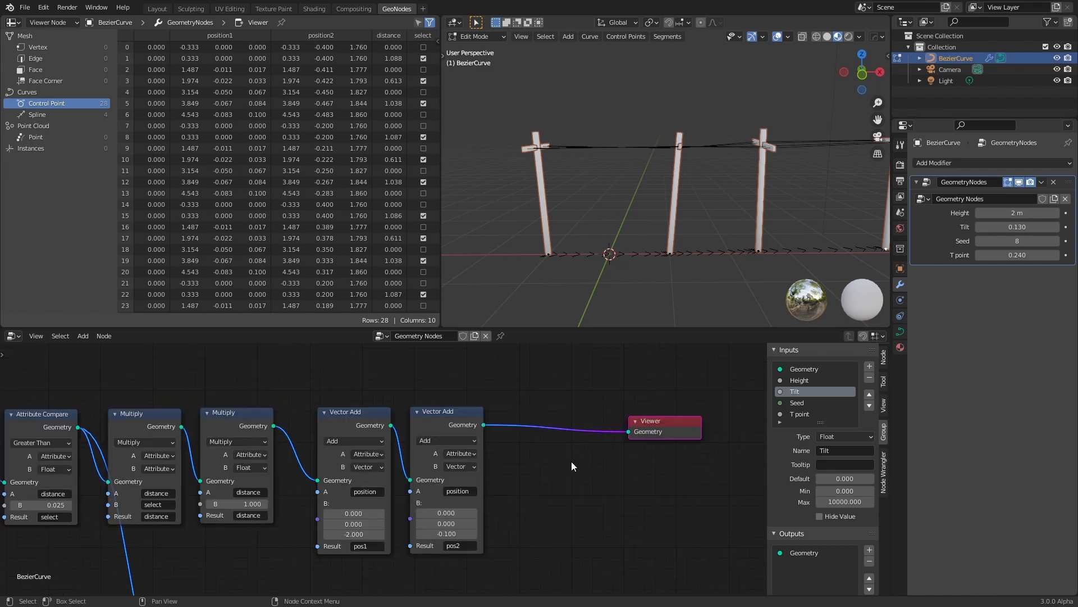
middle_click_drag(576, 448, 550, 432)
left_click_drag(642, 412, 685, 406)
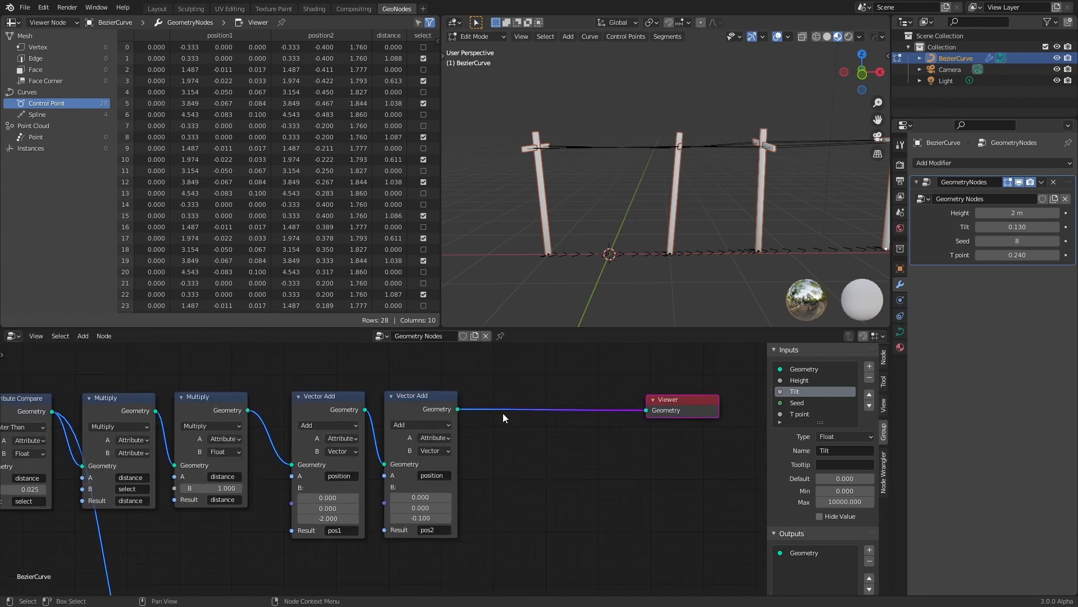
key("shift+a")
left_click(574, 392)
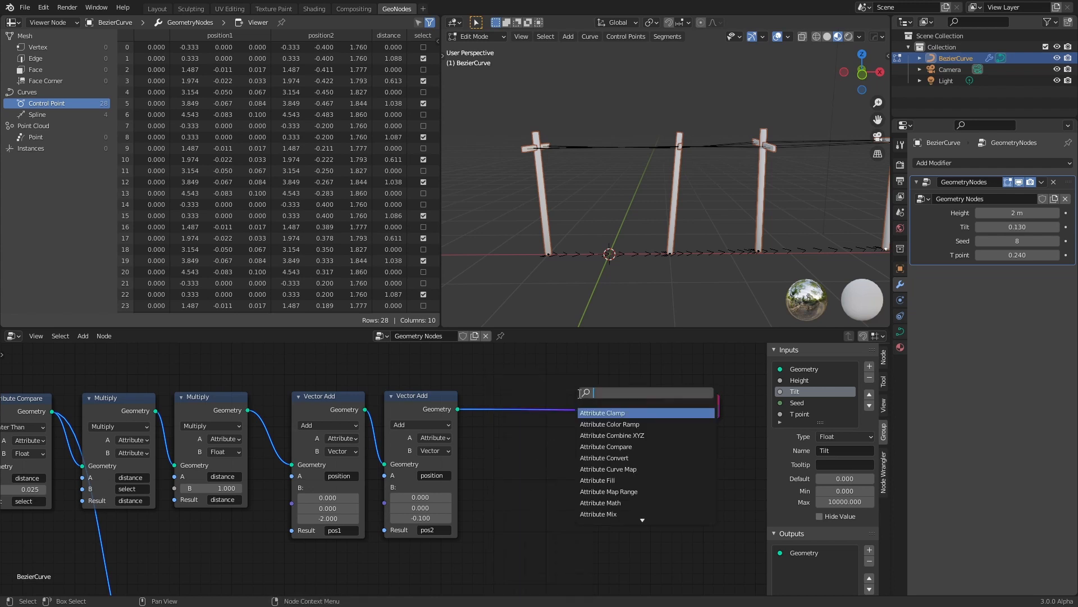
type("mix")
key("Down")
key("Down")
key("Up")
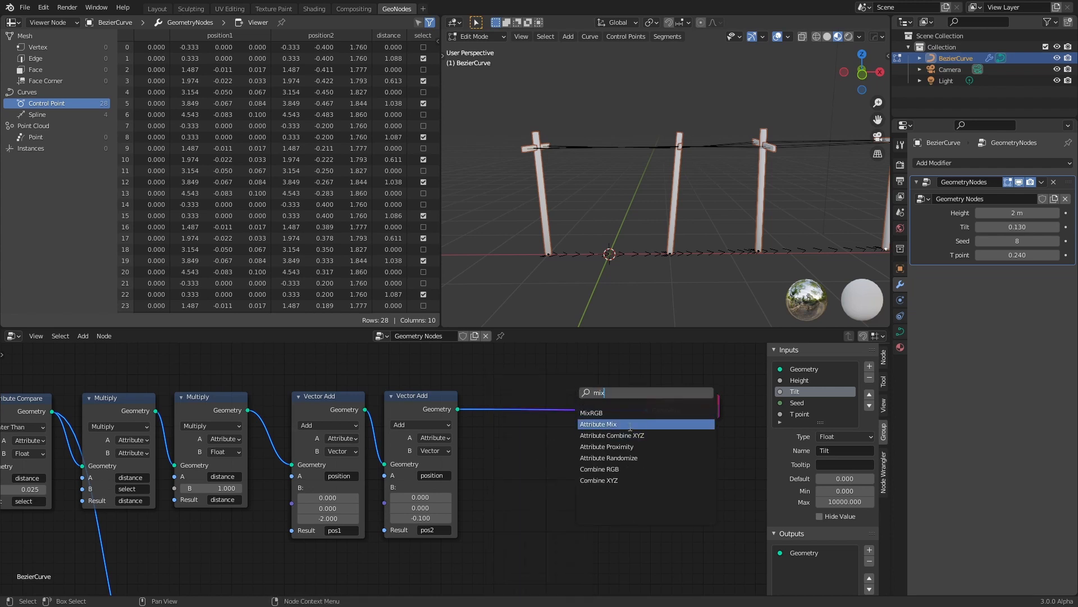
key("Return")
left_click(544, 418)
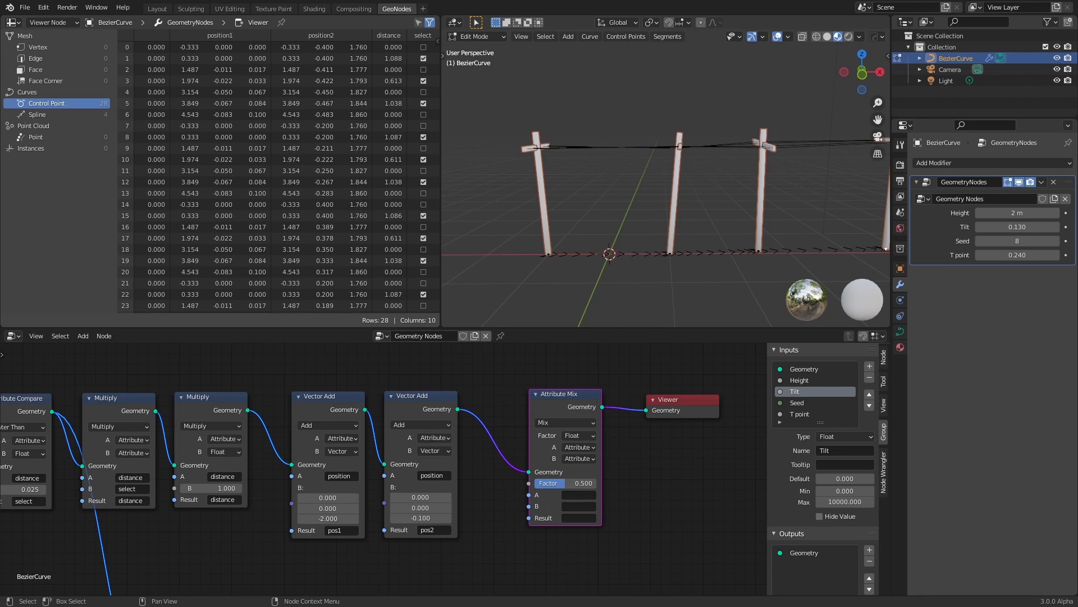
Switch the Attribute Mix node's Factor to Attribute, set it to distance, and move the node closer to the second Vector Add.
scroll(564, 447, "up", 1)
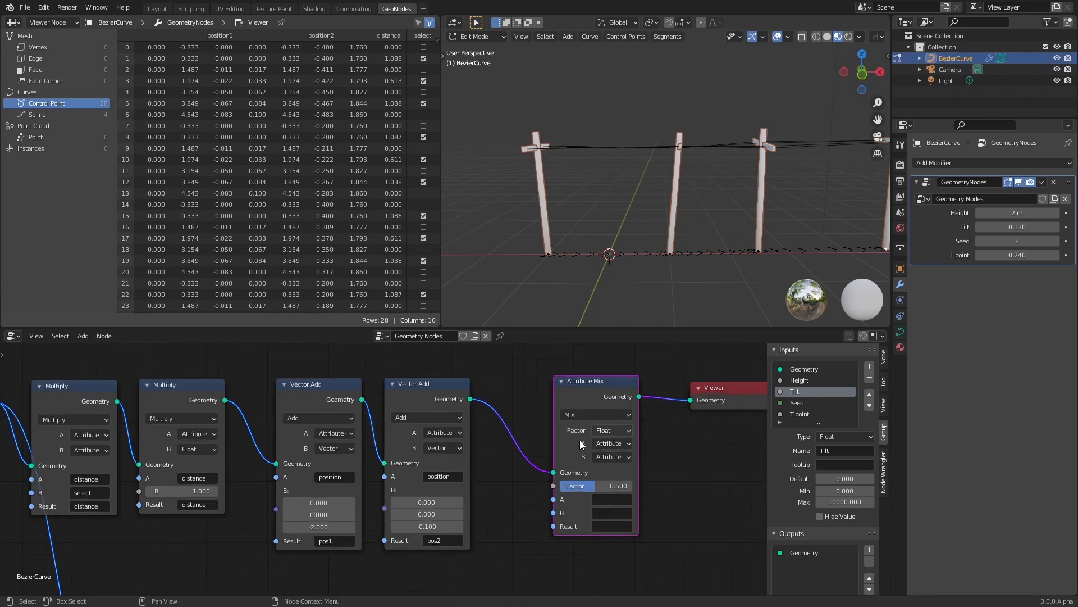
left_click(614, 430)
left_click(619, 443)
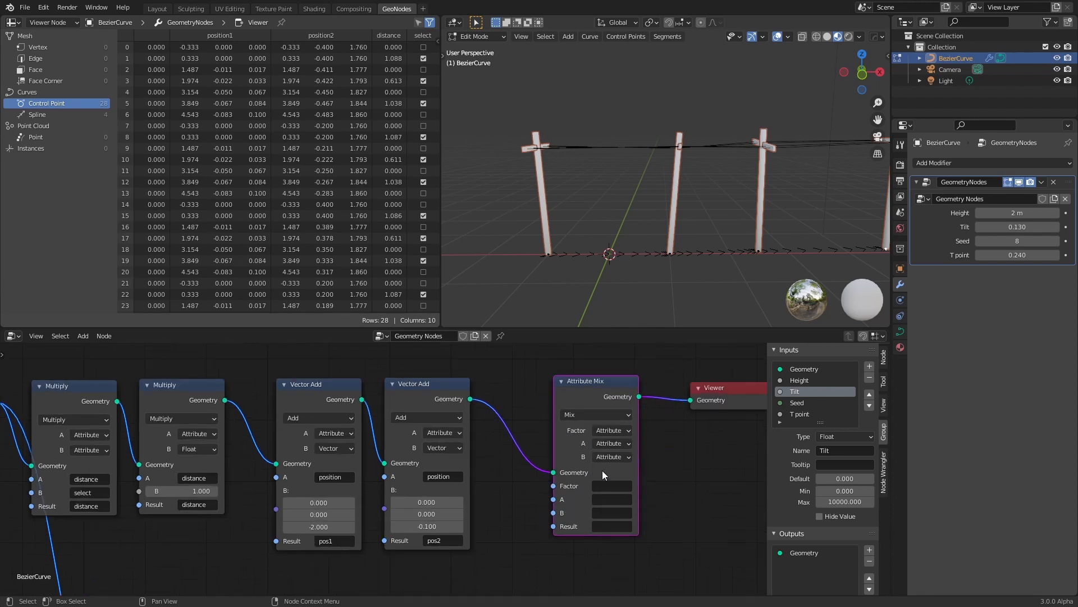
left_click(608, 485)
left_click(625, 417)
left_click_drag(596, 394, 574, 393)
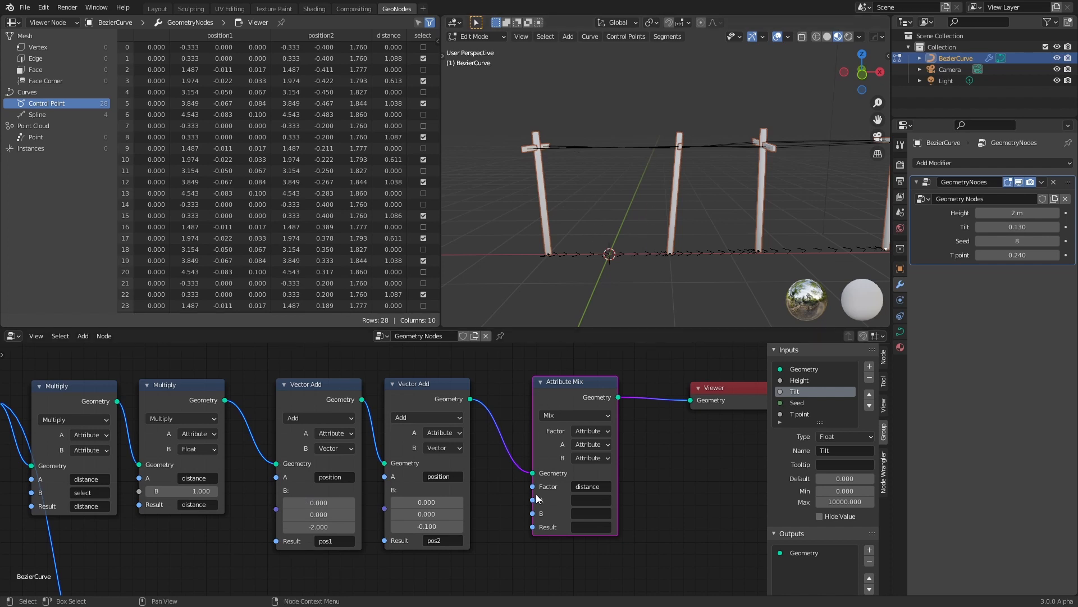
Set the Attribute Mix node's A input to pos1 and its B input to position2.
middle_click_drag(654, 524, 642, 498)
left_click(580, 475)
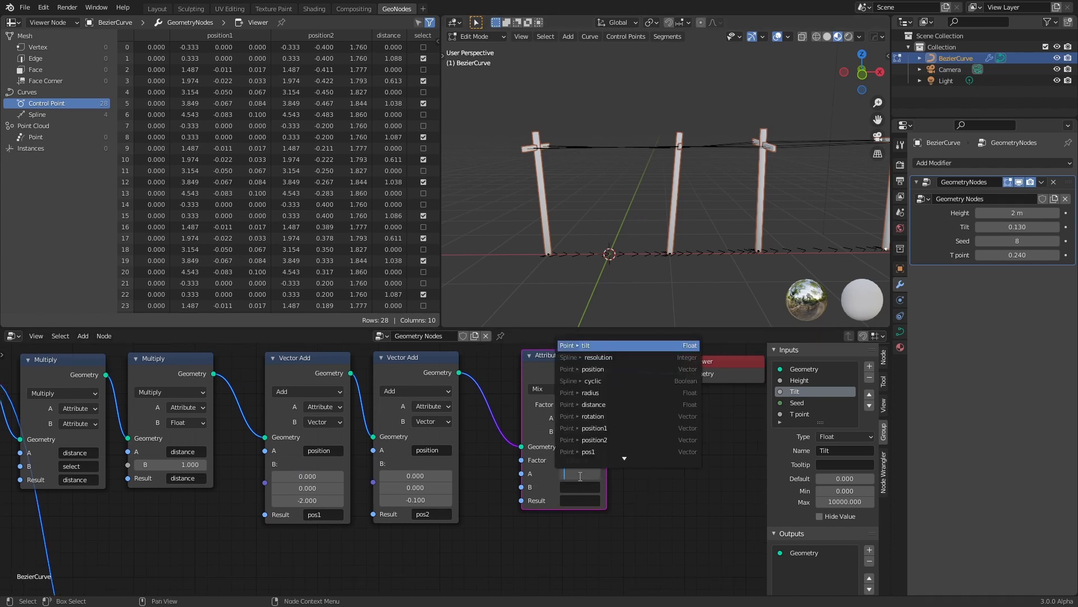
type("pos")
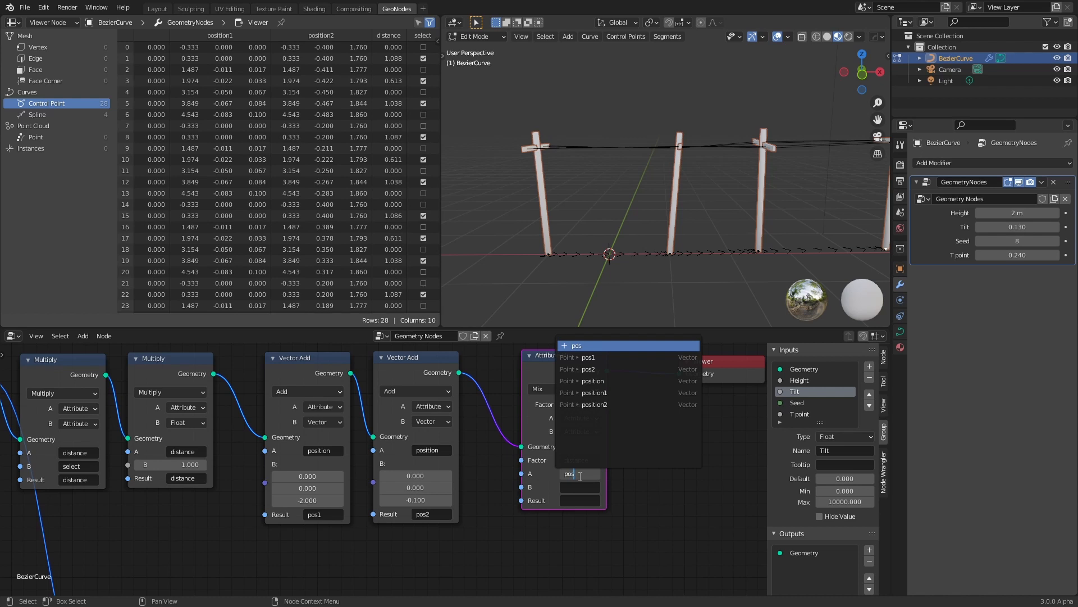
key("Down")
key("Down")
key("Up")
key("Return")
left_click(584, 486)
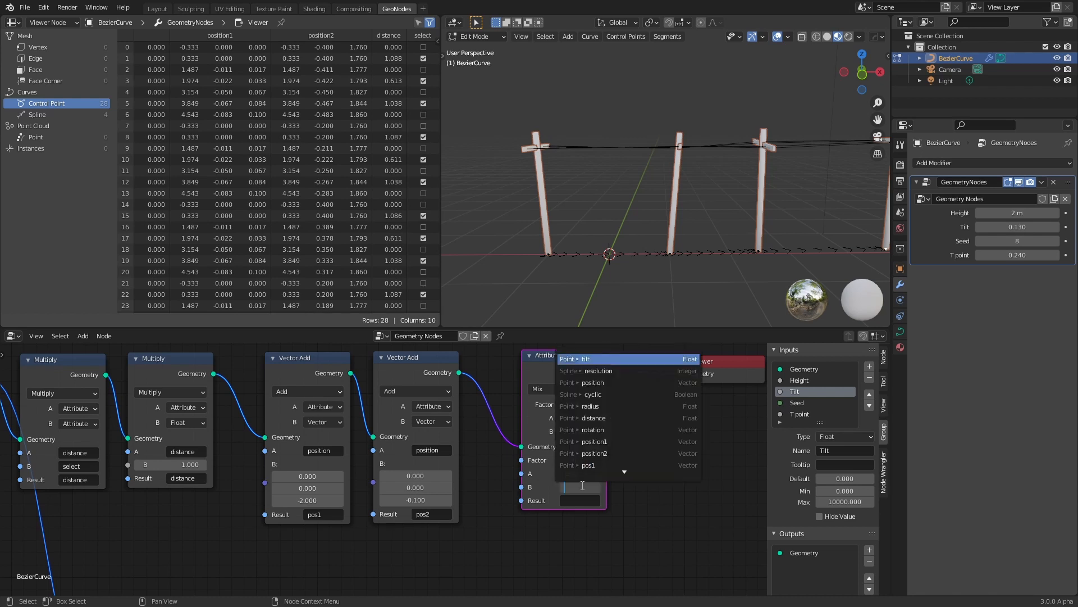
left_click(609, 453)
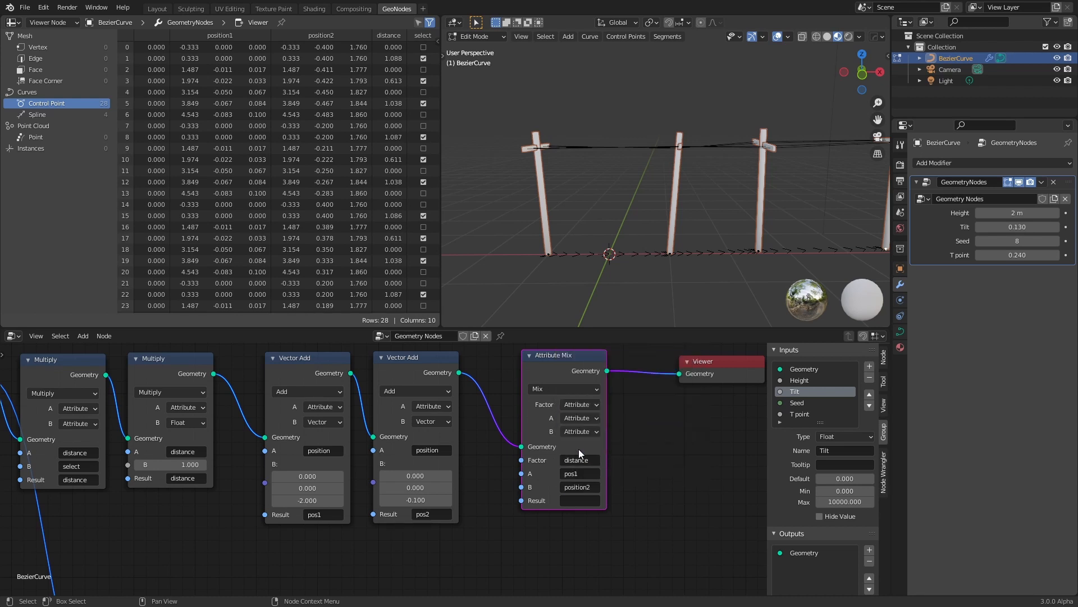
Change the Attribute Mix node's B input to pos2 and store its result as curve.
left_click(571, 490)
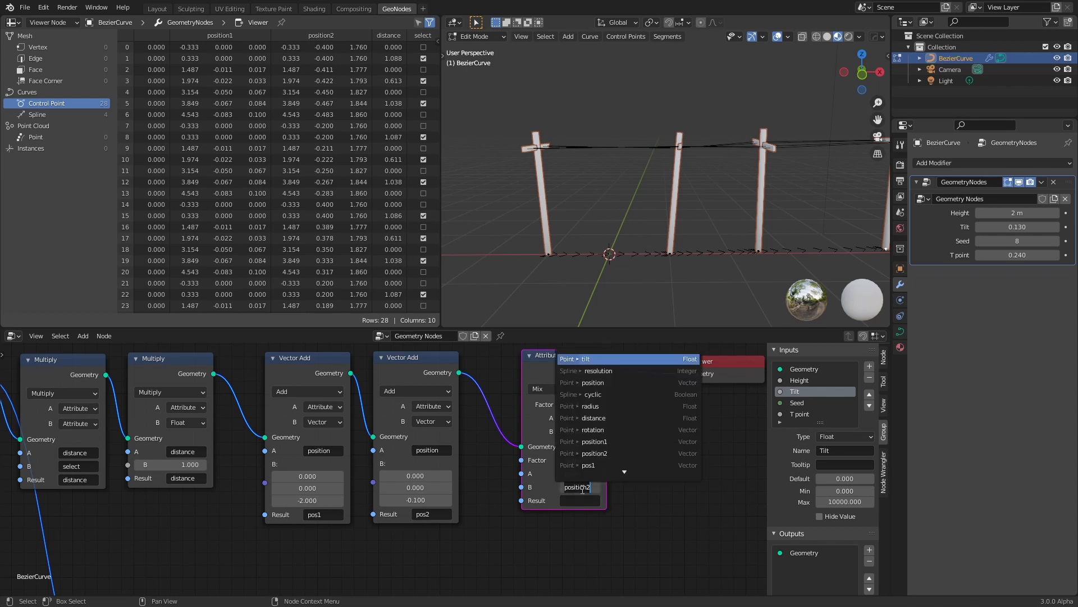
scroll(614, 469, "down", 1)
left_click(613, 466)
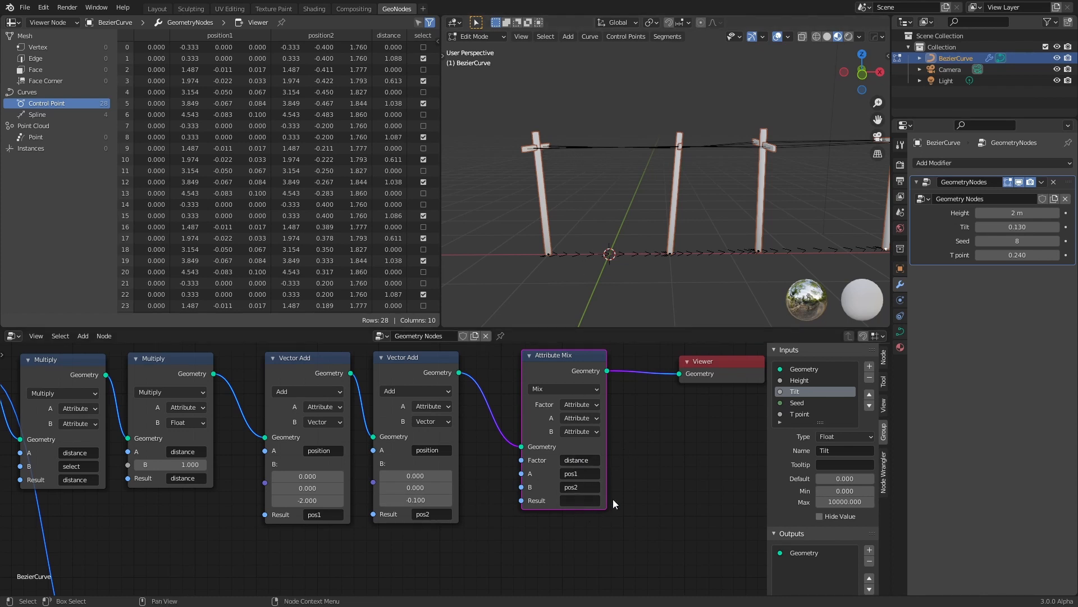
left_click(581, 501)
type("c")
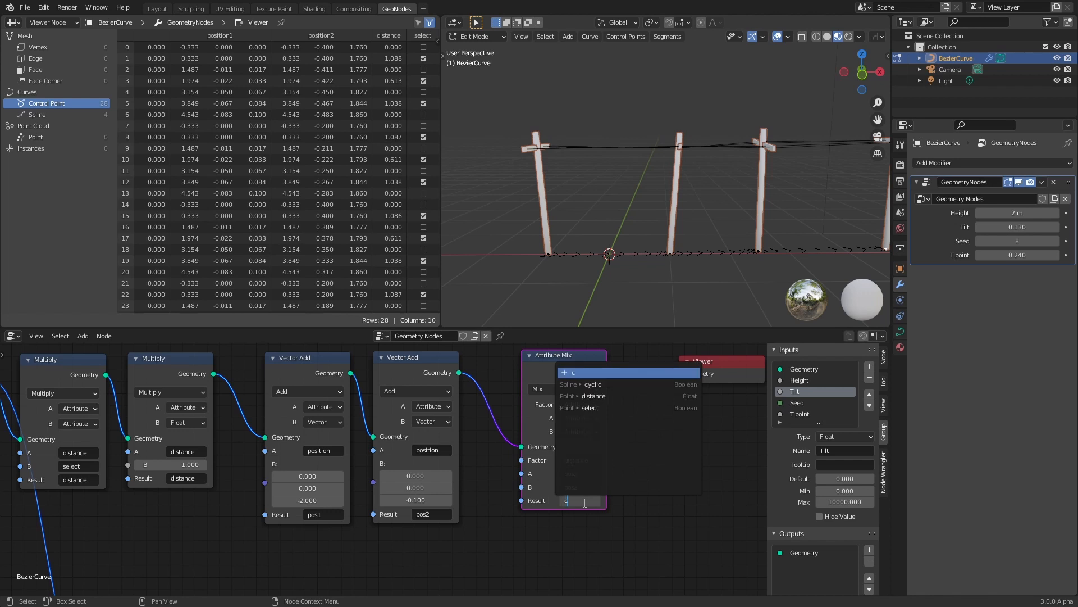
type("urve")
key("Return")
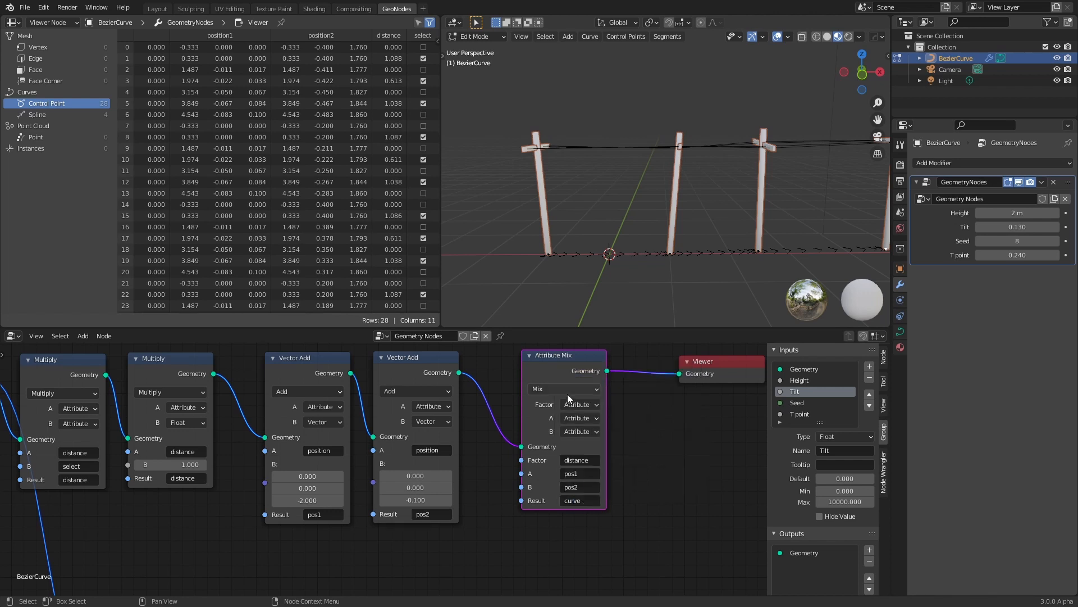
Spread the Attribute Mix and Viewer nodes apart to make room for another node between them.
left_click_drag(566, 373, 557, 373)
middle_click_drag(671, 430, 532, 453)
left_click_drag(577, 395, 619, 390)
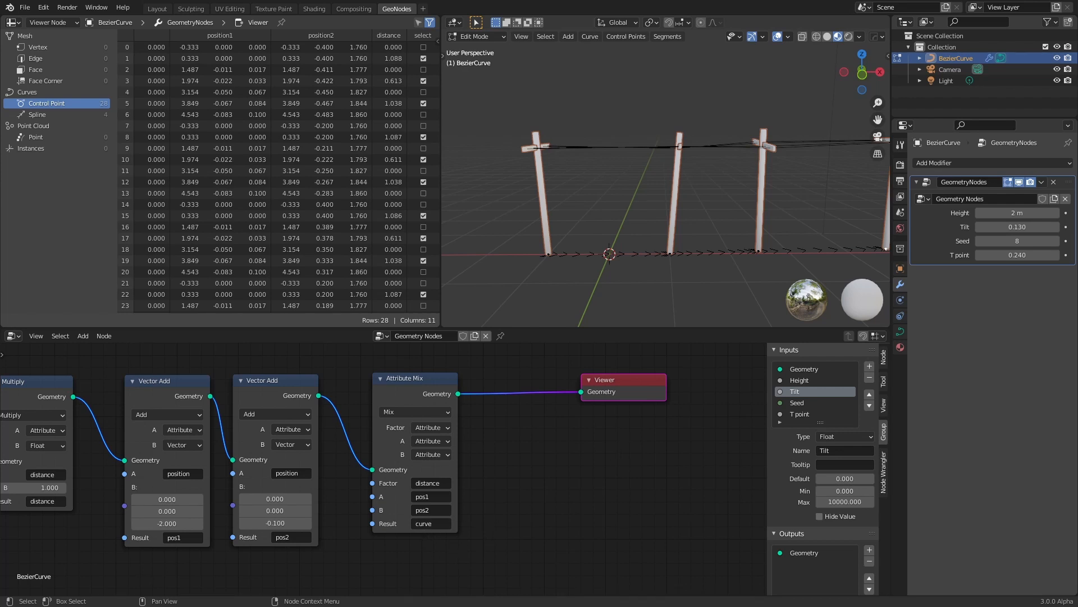
left_click_drag(614, 401, 632, 401)
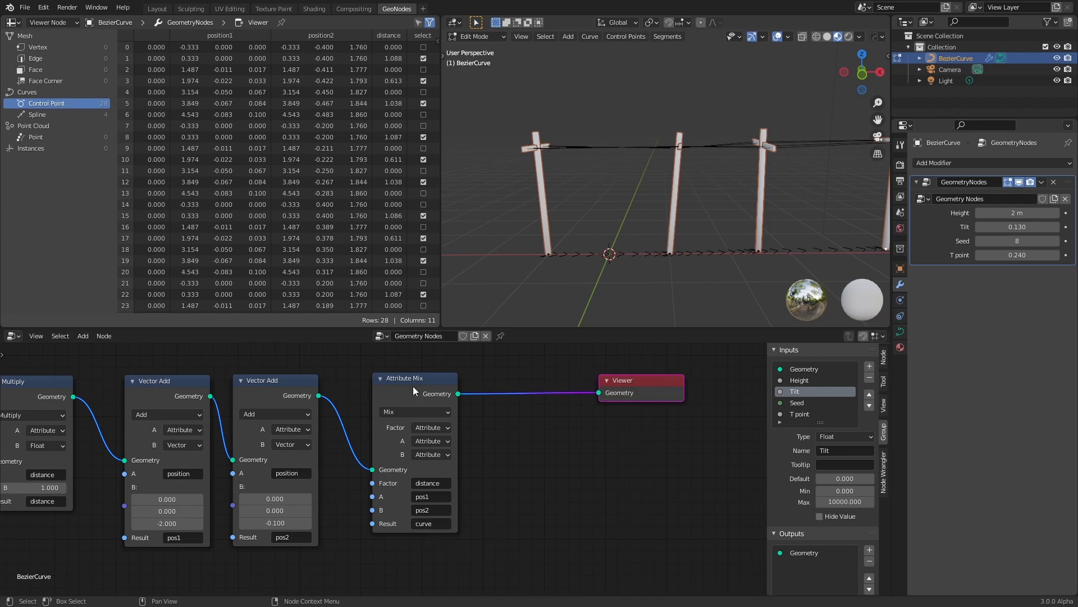
left_click_drag(412, 385, 396, 386)
Insert an Attribute Randomize node between the Attribute Mix and the Viewer.
middle_click_drag(570, 200, 695, 154)
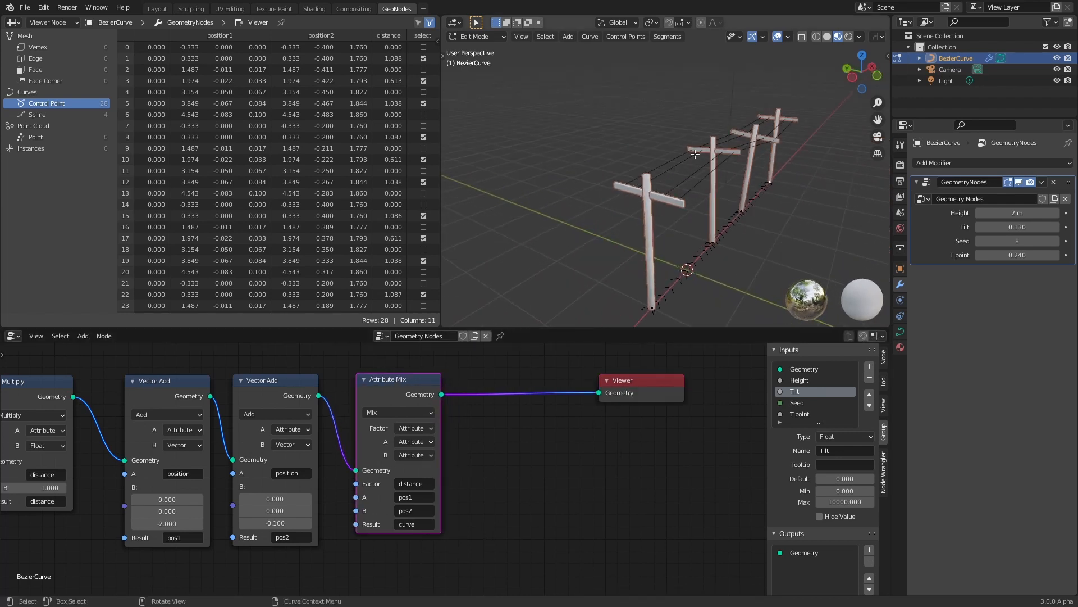
middle_click_drag(719, 189, 664, 159)
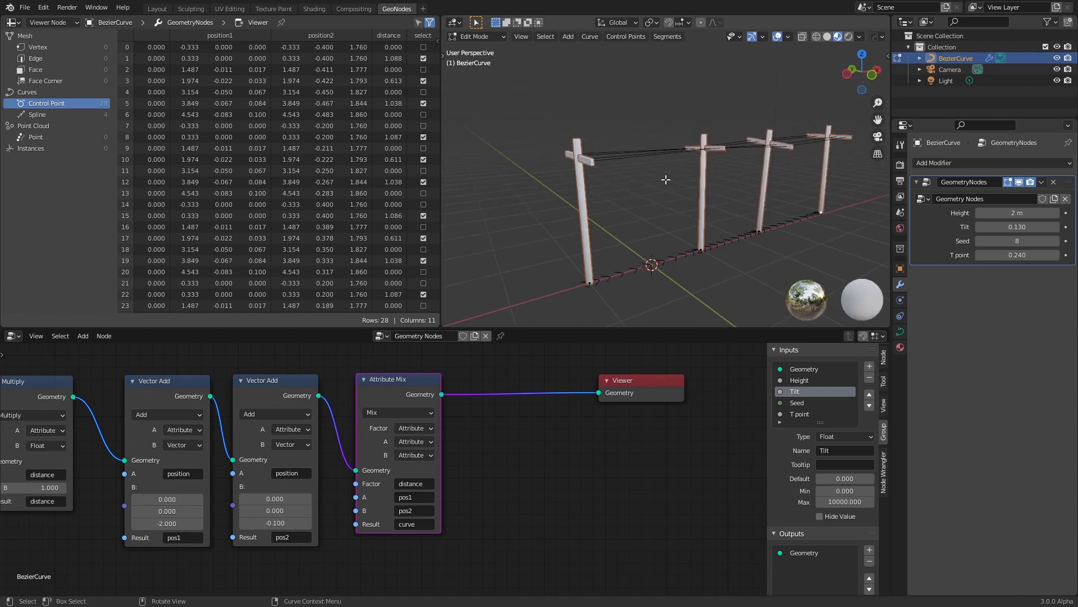
middle_click_drag(665, 174, 612, 247)
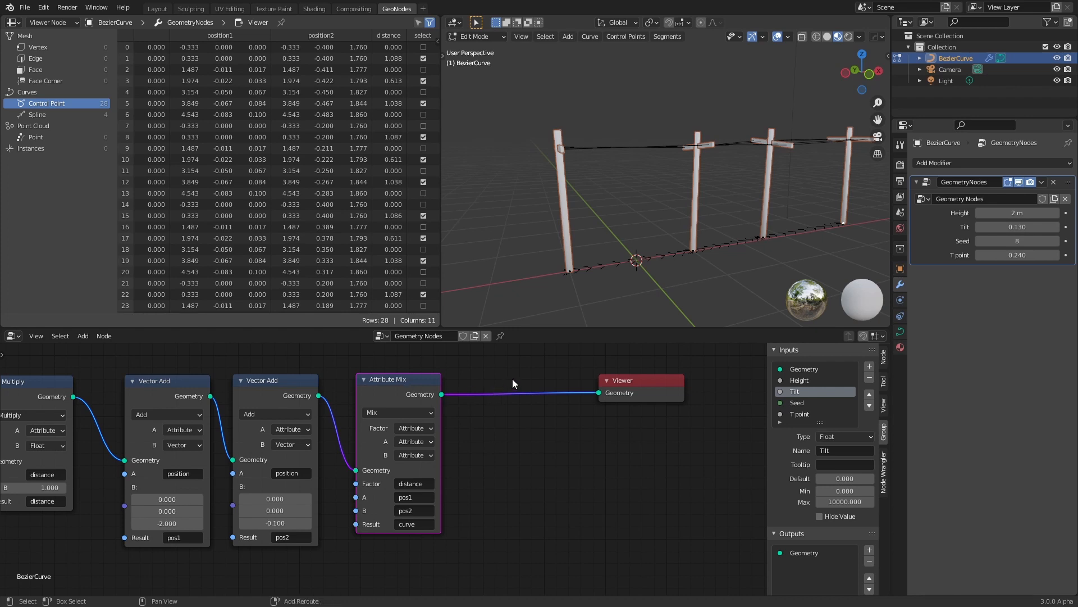
key("shift+a")
type("ra")
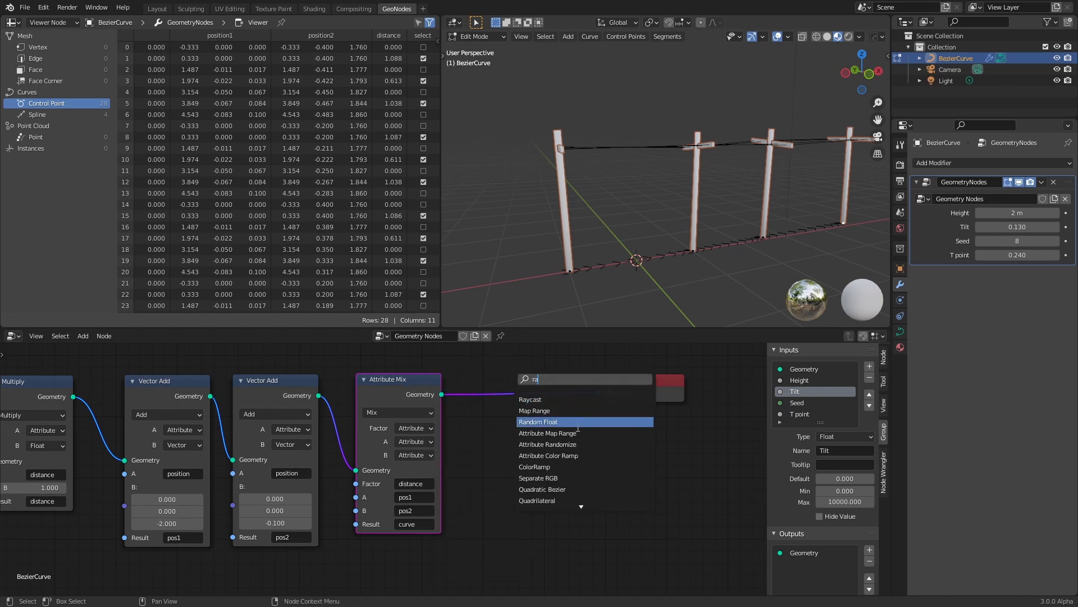
left_click(546, 444)
left_click(512, 413)
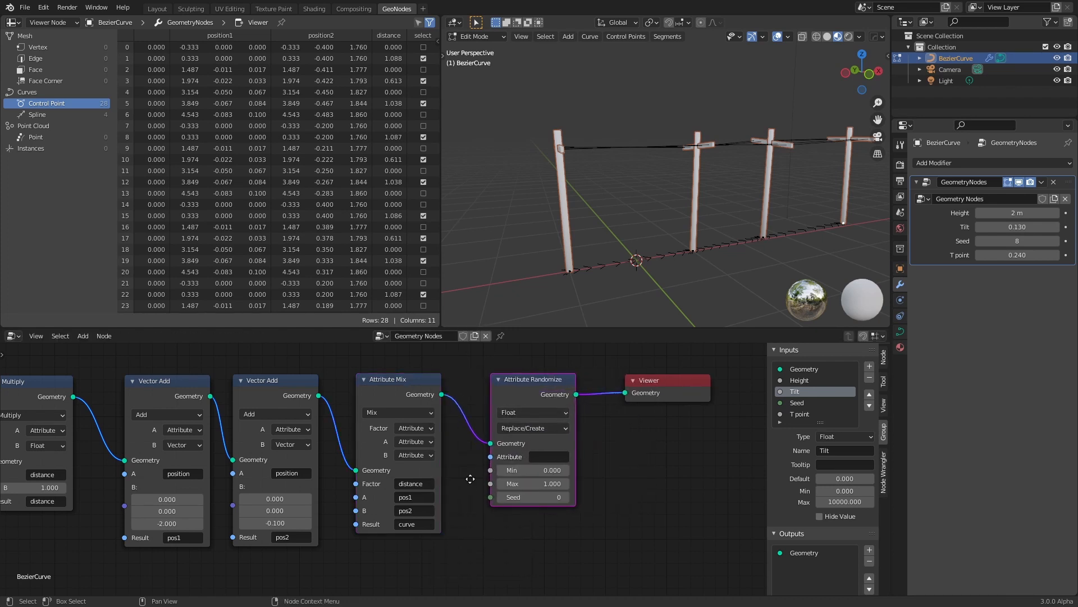
middle_click_drag(470, 479, 478, 456)
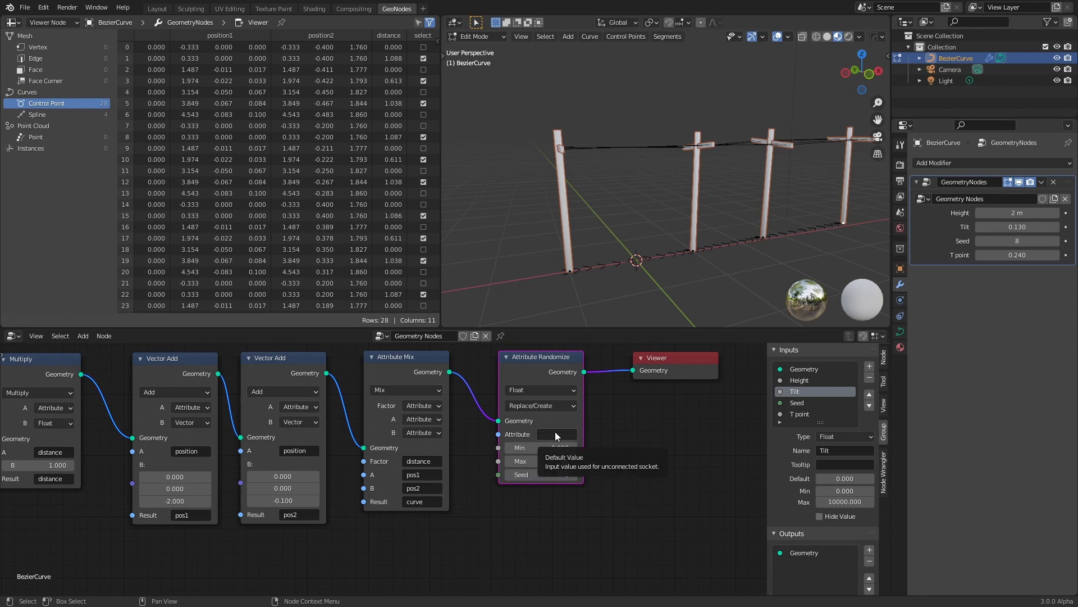
Set the Attribute Randomize node's attribute to curve and its operation to Add.
left_click(556, 434)
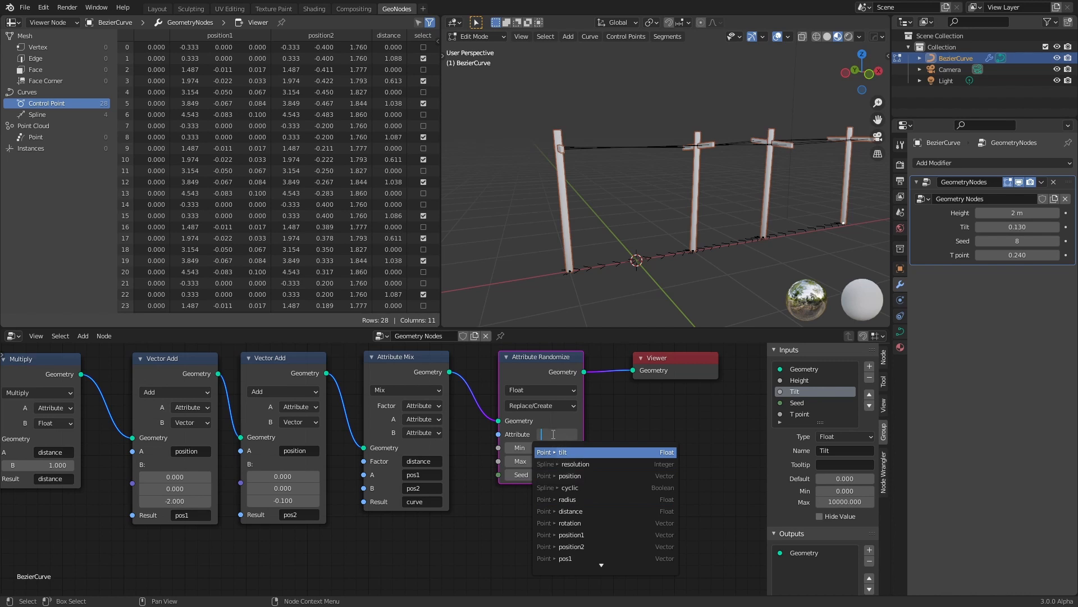
left_click(581, 557)
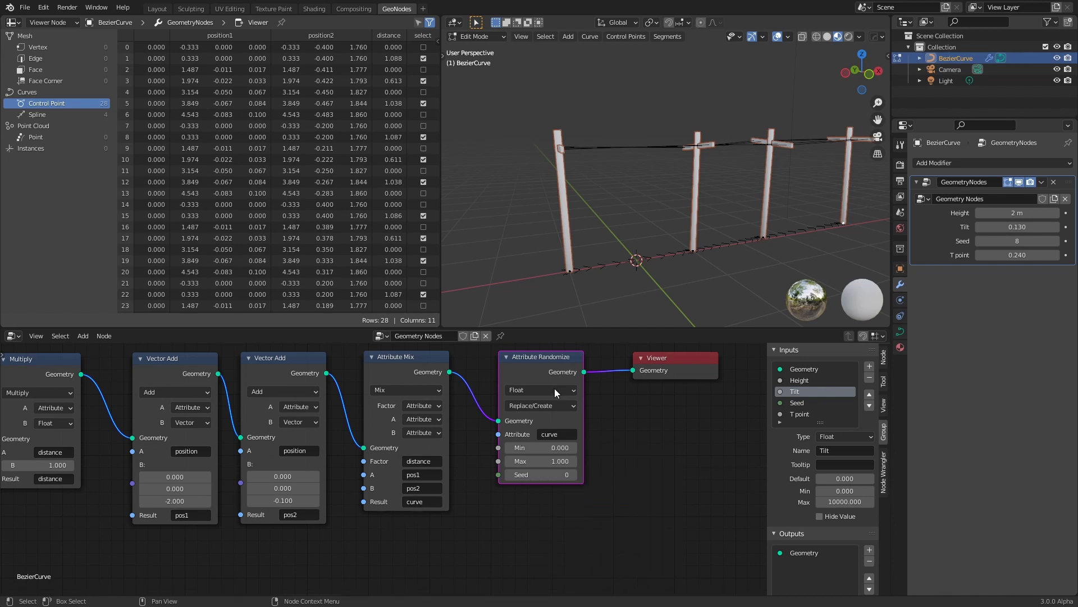
left_click_drag(533, 361, 523, 363)
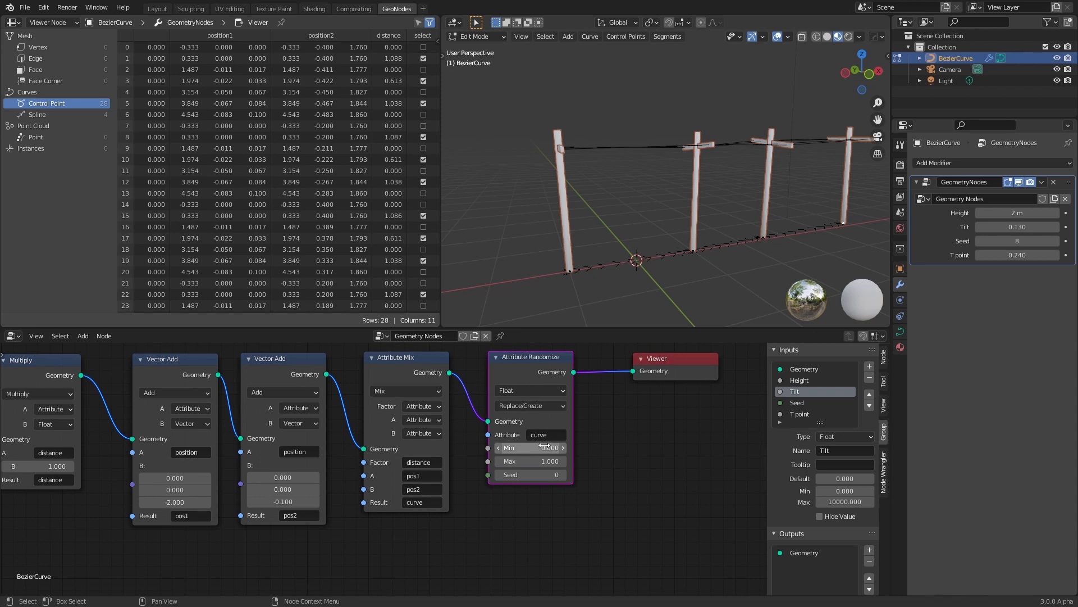
left_click(538, 405)
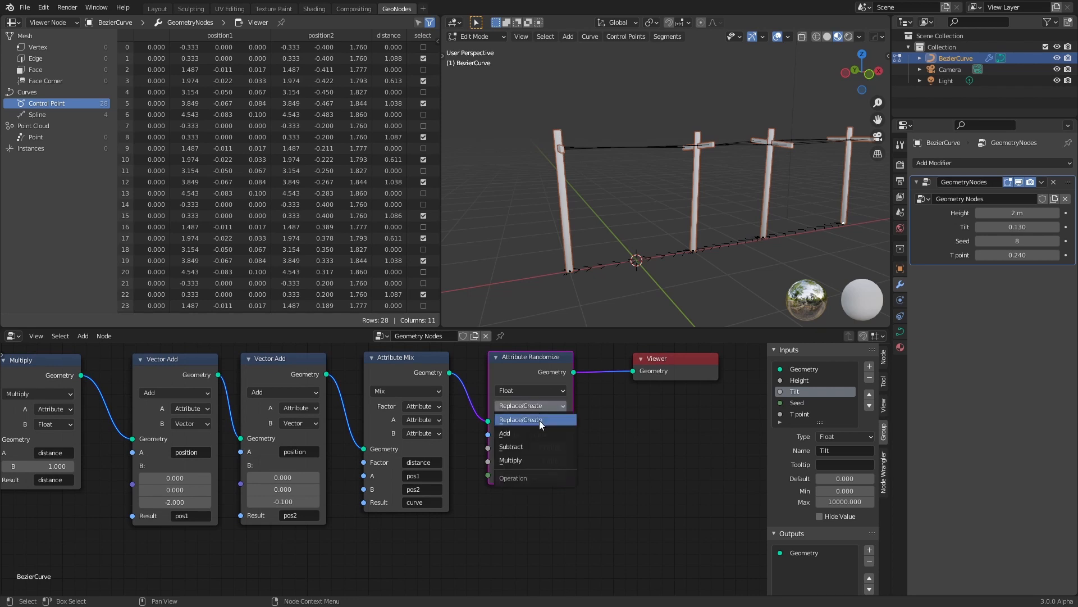
left_click(525, 433)
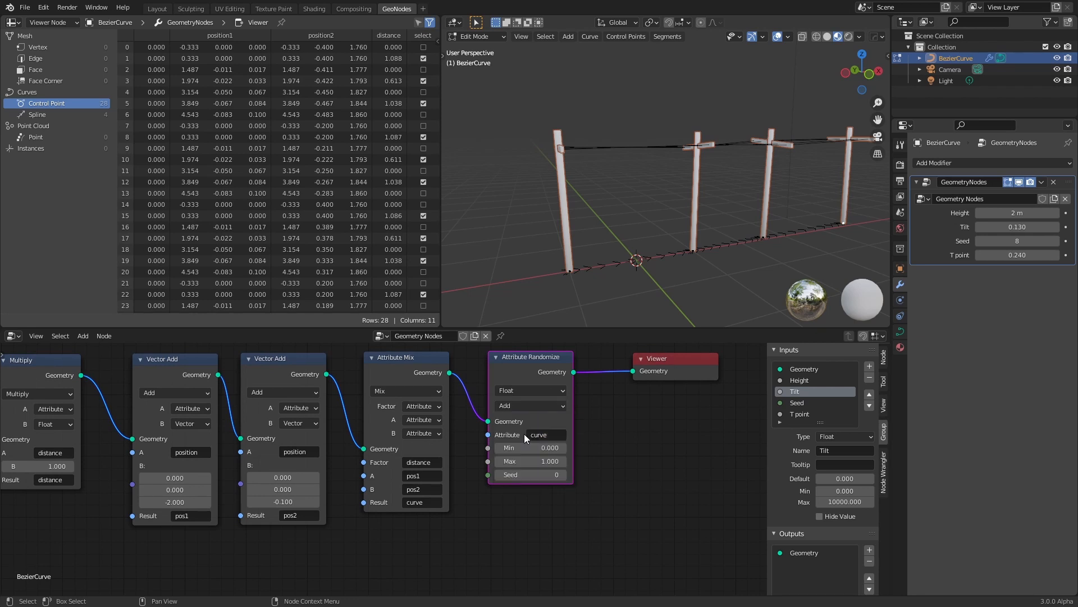
Set the Attribute Randomize node's Max to -0.3 and Seed to -21, and check the wires in the viewport.
left_click(538, 461)
key("BackSpace")
type("-0.3")
key("Return")
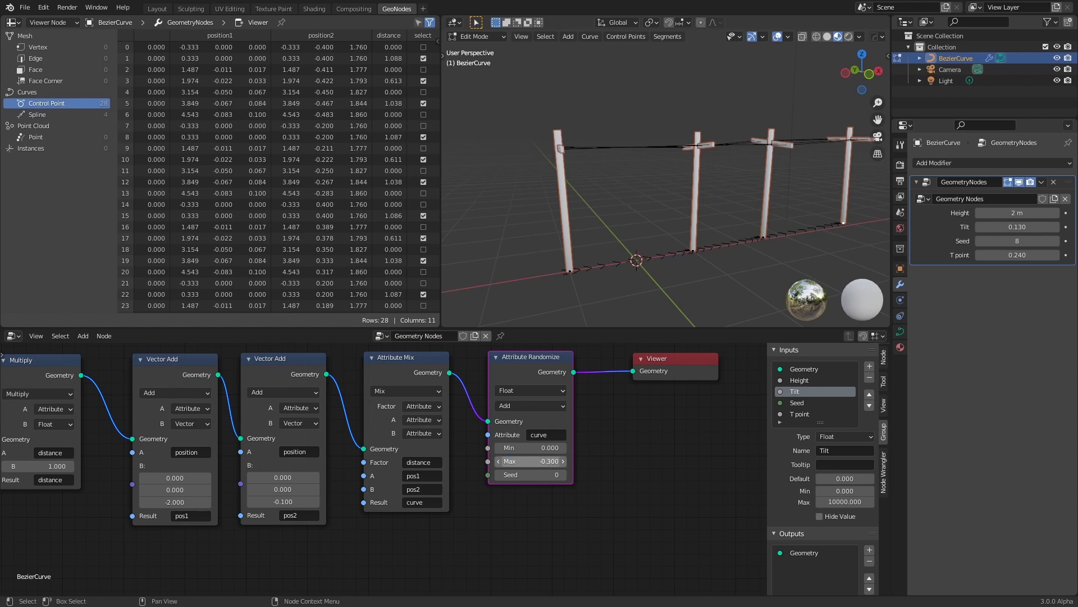
key("g")
left_click(530, 500)
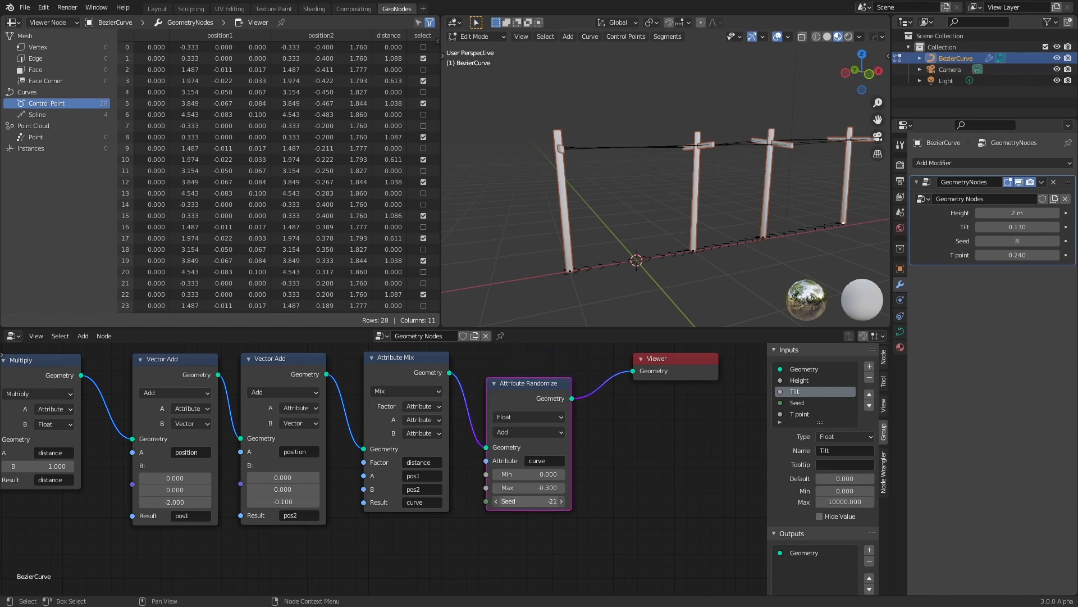
middle_click_drag(589, 150, 660, 150)
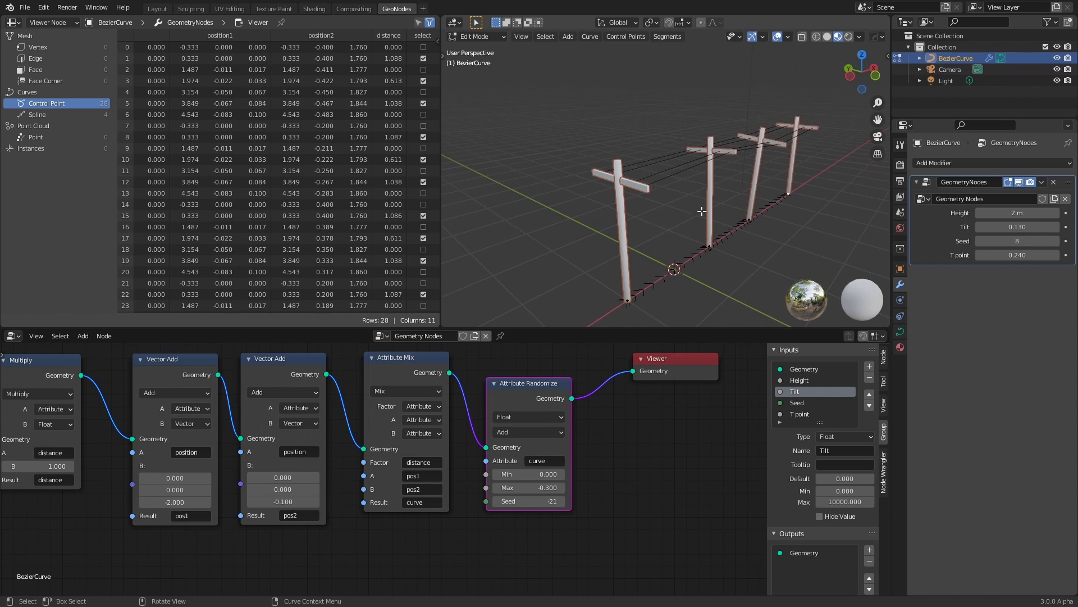
middle_click_drag(713, 207, 654, 160)
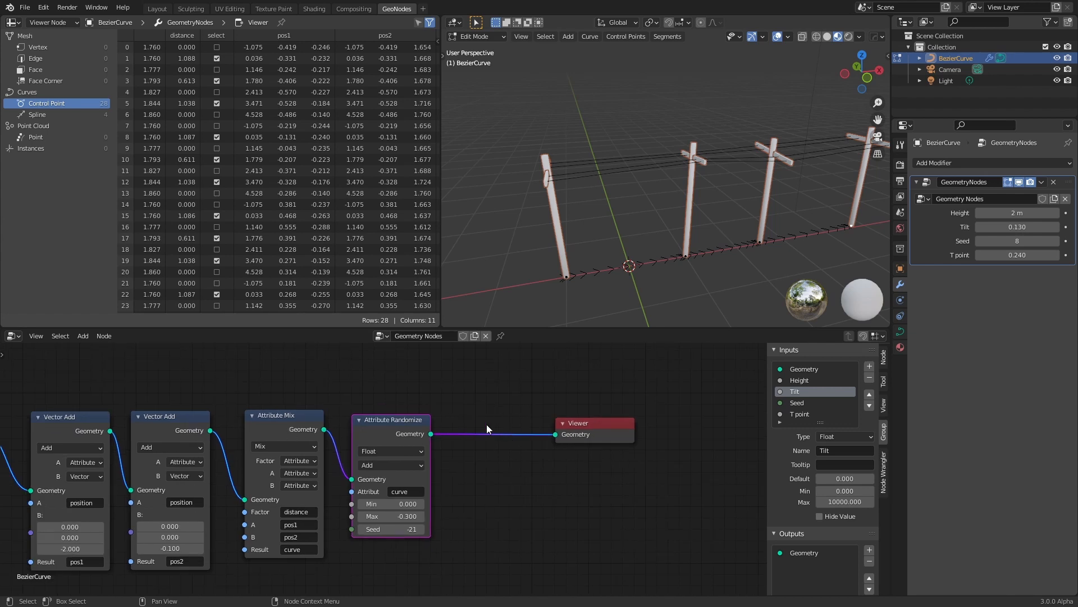
Insert a second Attribute Mix node between the Attribute Randomize and the Viewer.
key("shift+a")
left_click(504, 397)
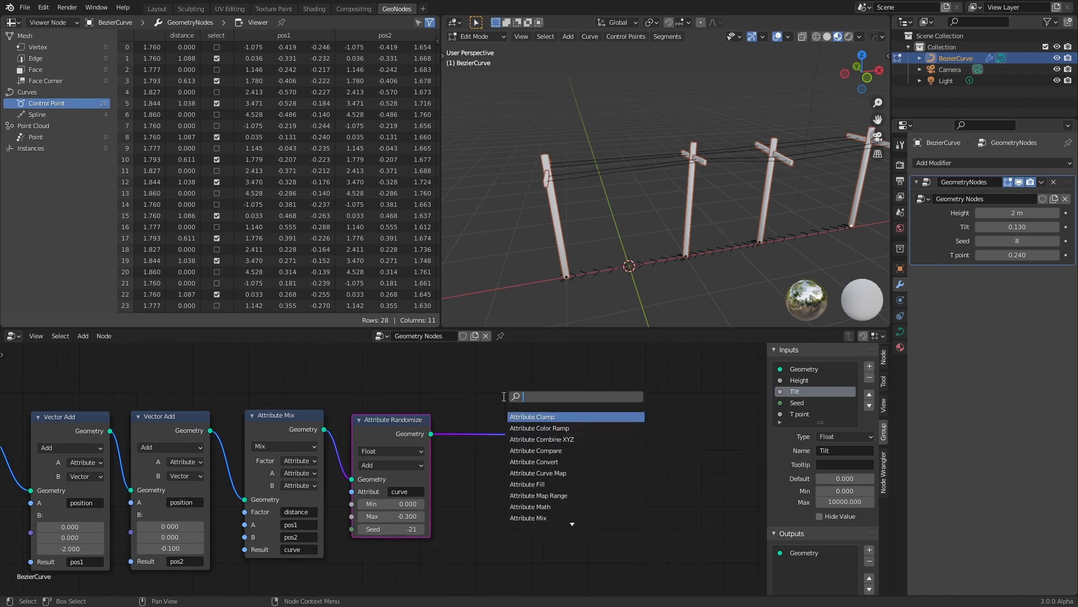
type("mix")
key("Down")
key("Return")
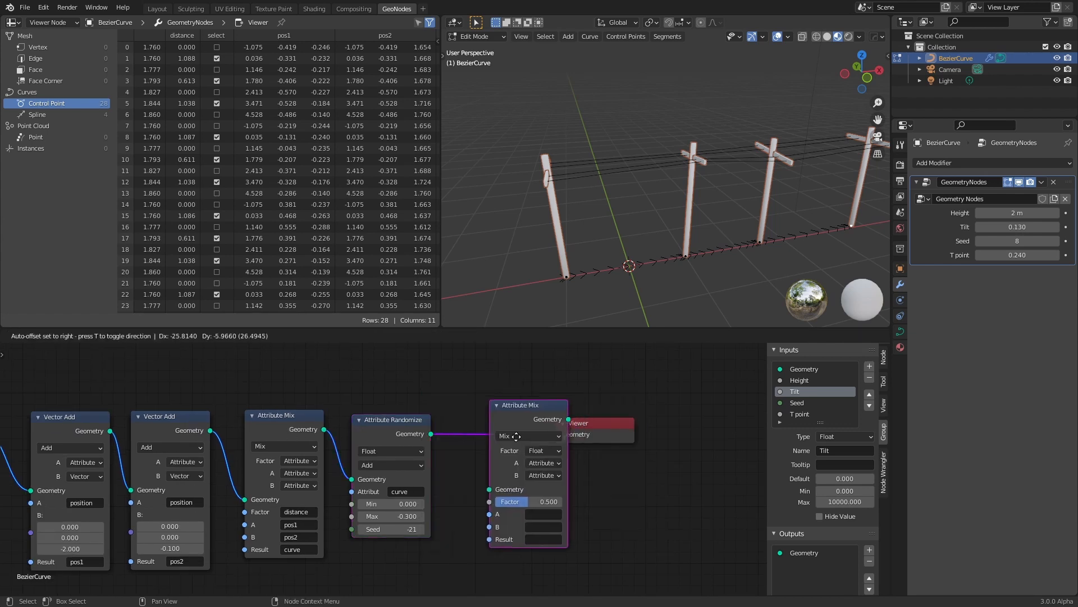
left_click(503, 437)
left_click_drag(524, 422, 513, 436)
middle_click_drag(578, 419, 587, 389)
scroll(571, 410, "up", 2)
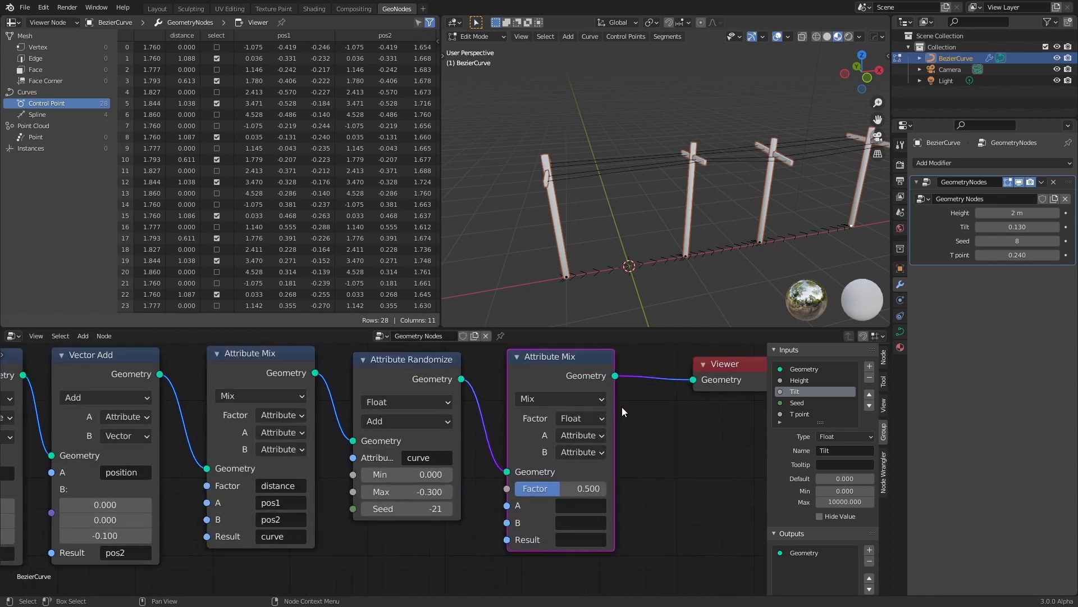
Switch the new Attribute Mix node's Factor to Attribute and set it to select.
left_click(590, 416)
left_click(571, 418)
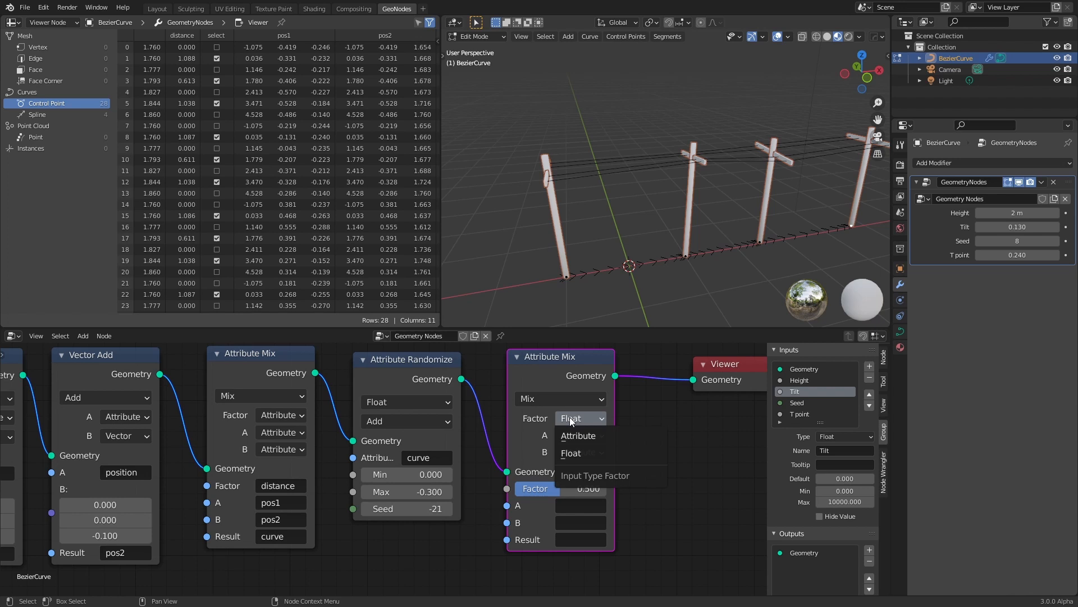
left_click(593, 436)
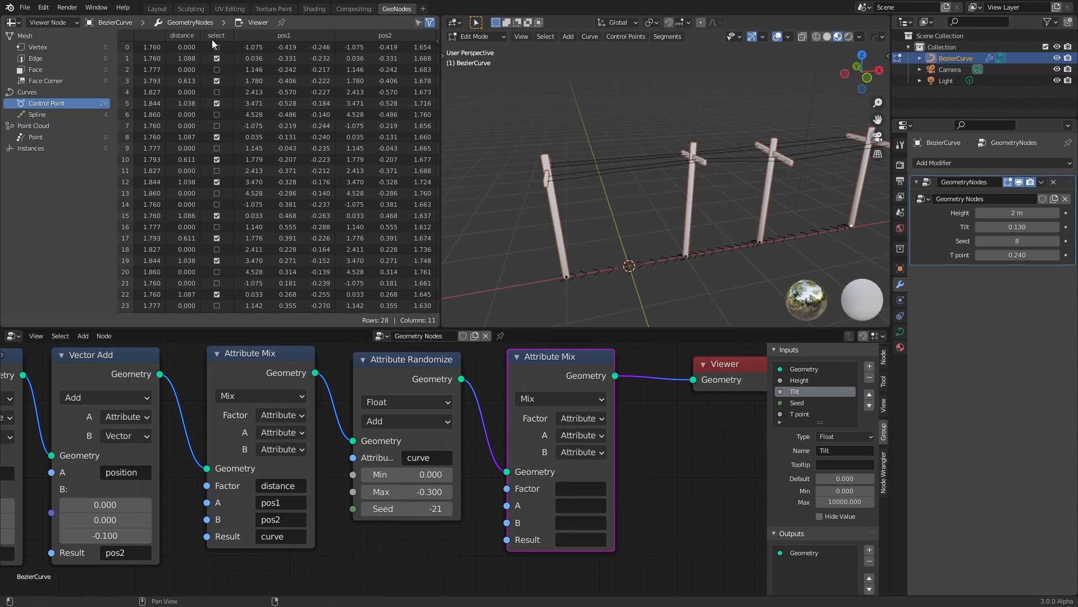
left_click(576, 488)
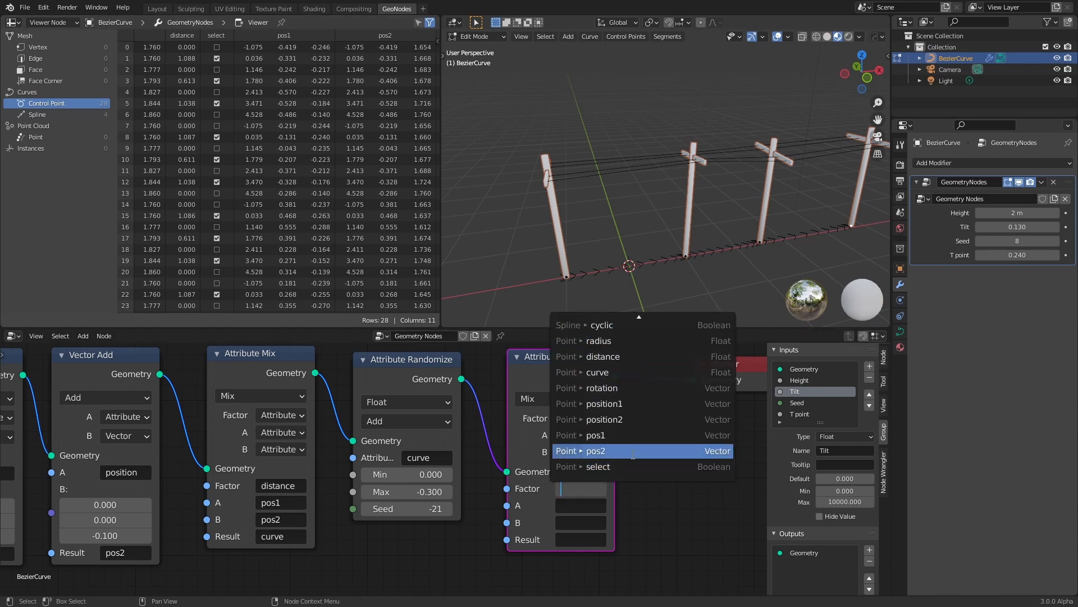
left_click(622, 447)
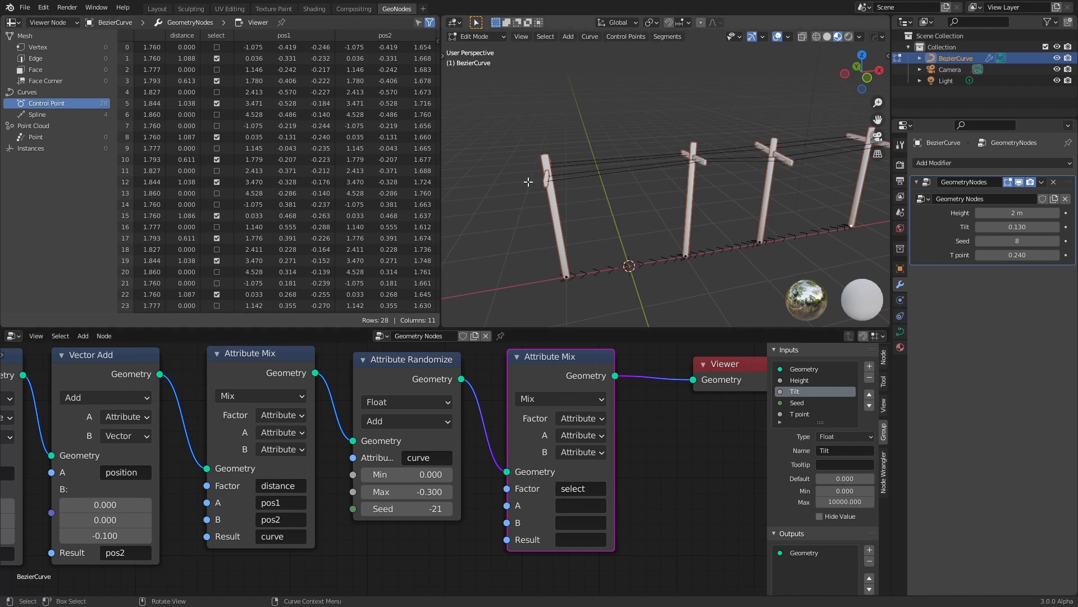
middle_click_drag(670, 495, 669, 481)
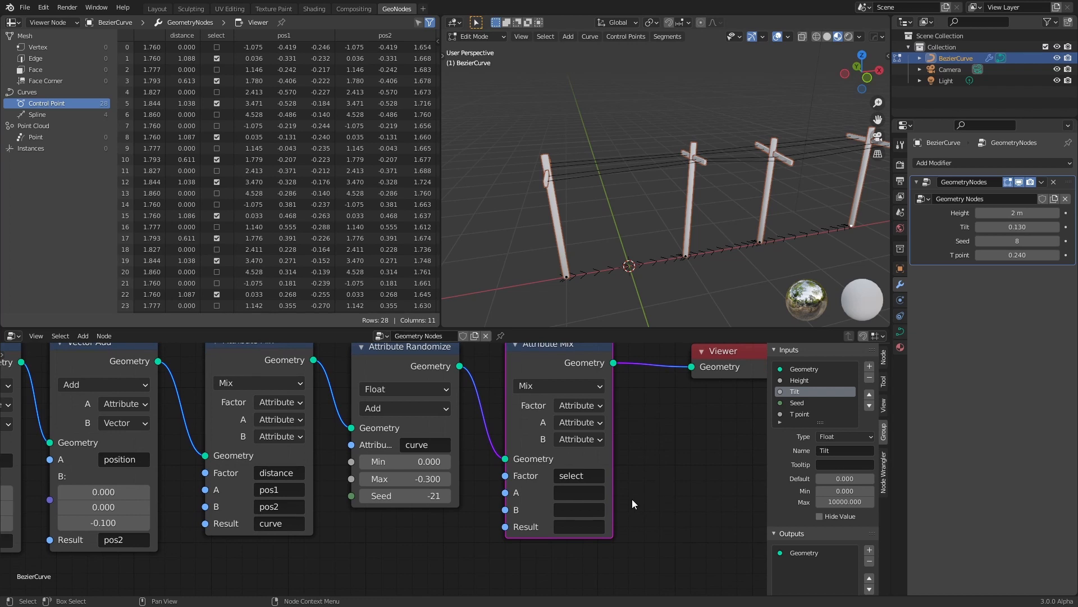
Set the new Attribute Mix node's A input to position, B input to curve and Result to position.
left_click(589, 492)
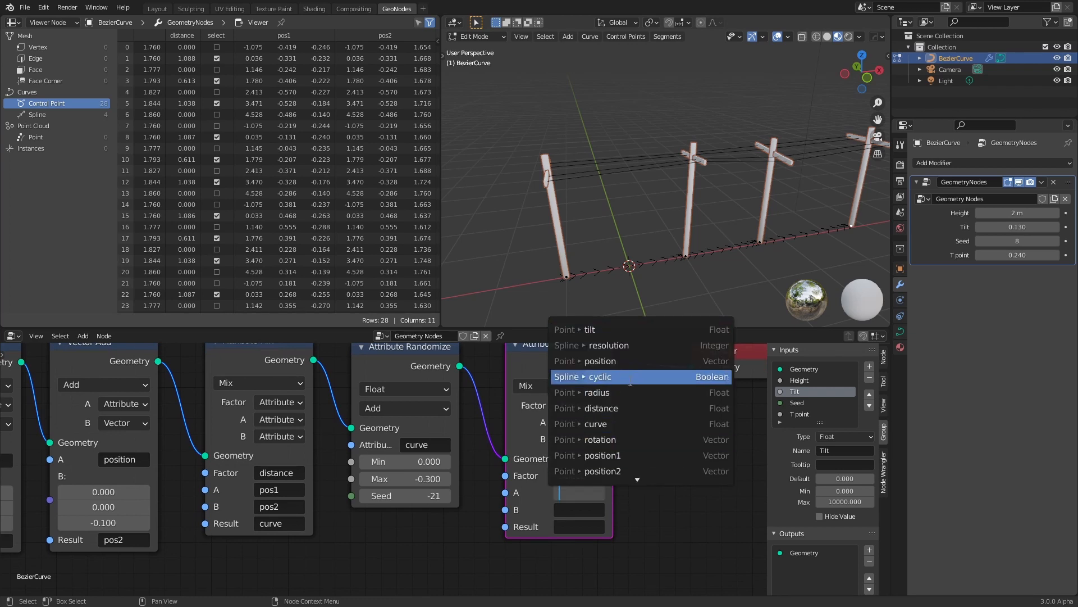
left_click(630, 361)
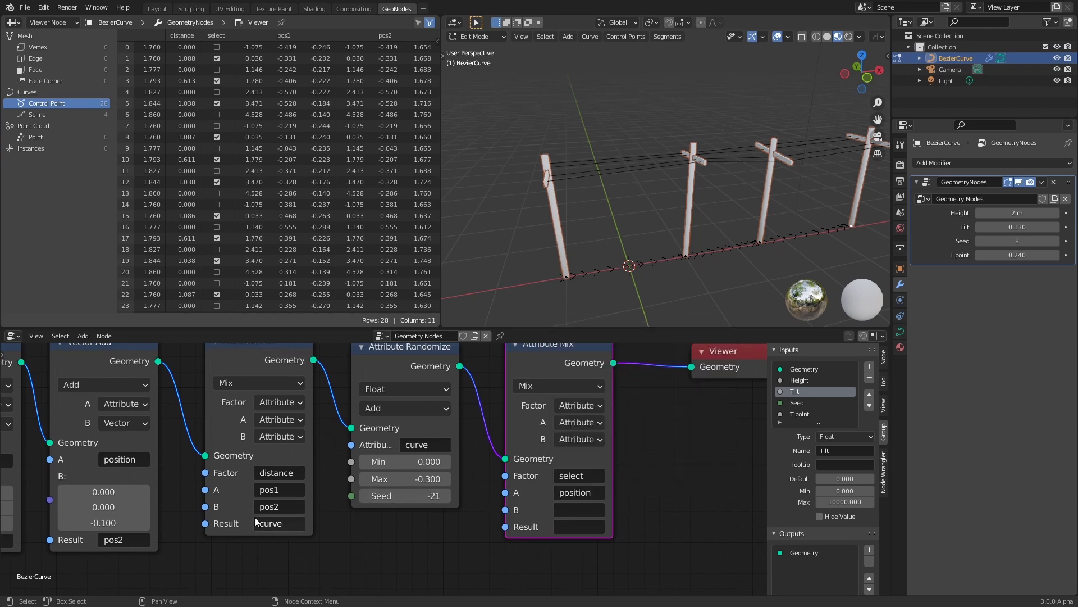
left_click(605, 510)
left_click(584, 441)
left_click(589, 526)
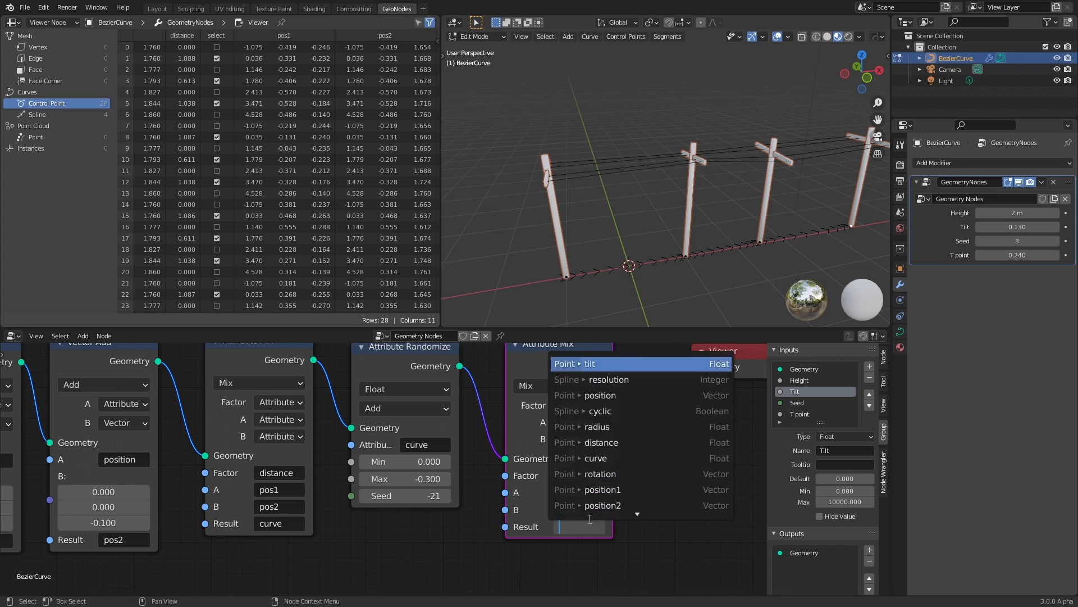
left_click(619, 395)
scroll(655, 439, "down", 2)
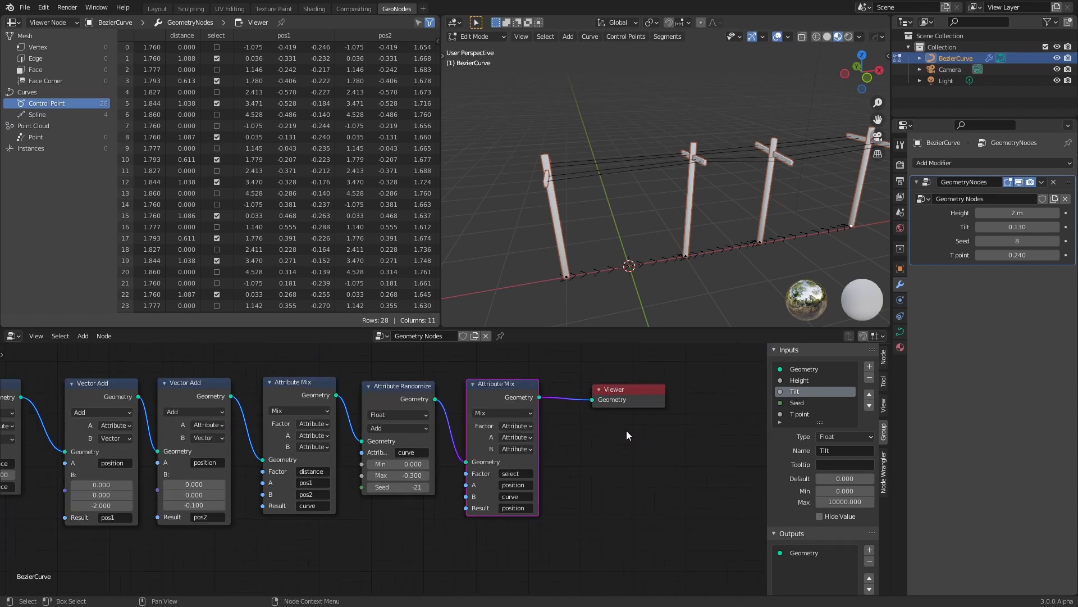
Move the Join Geometry and Group Output nodes over to the end of the node chain, below the Viewer.
scroll(624, 433, "down", 14)
middle_click_drag(527, 487, 627, 423)
scroll(459, 470, "up", 4)
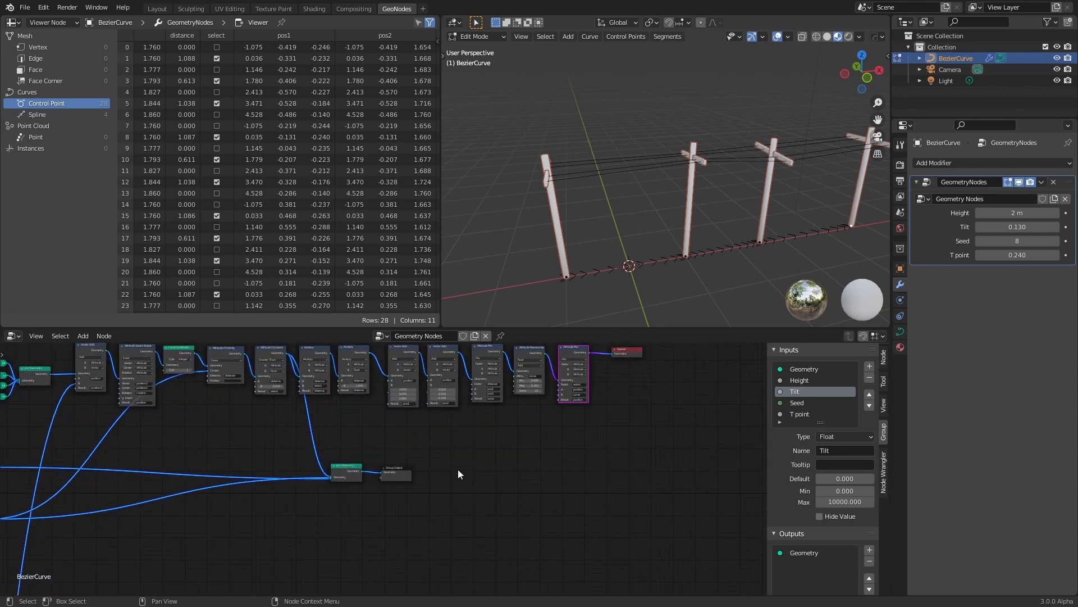
left_click_drag(278, 434, 602, 481)
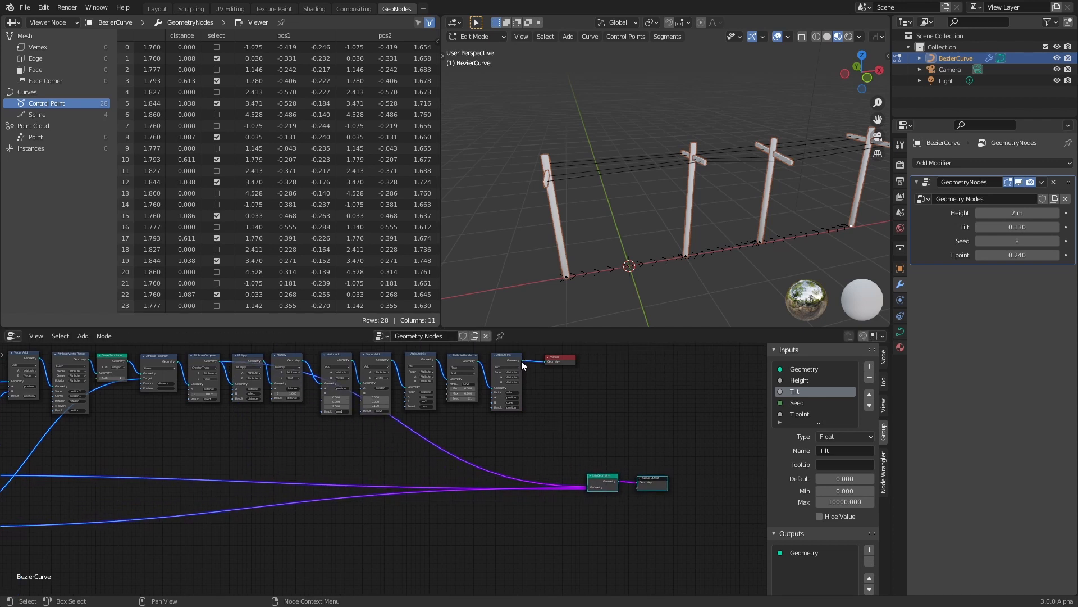
Connect the last Attribute Mix node's Geometry output to Join Geometry and cut the older wire link running from the earlier Vector Add node.
left_click_drag(521, 360, 589, 485)
right_click_drag(439, 453, 453, 433, "ctrl")
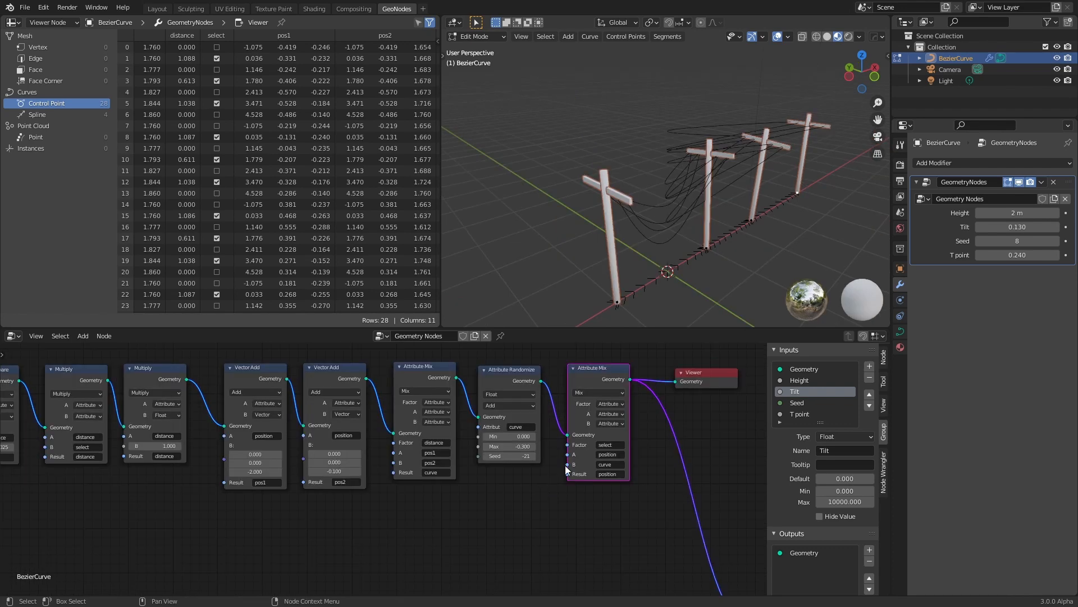
middle_click_drag(646, 185, 702, 169)
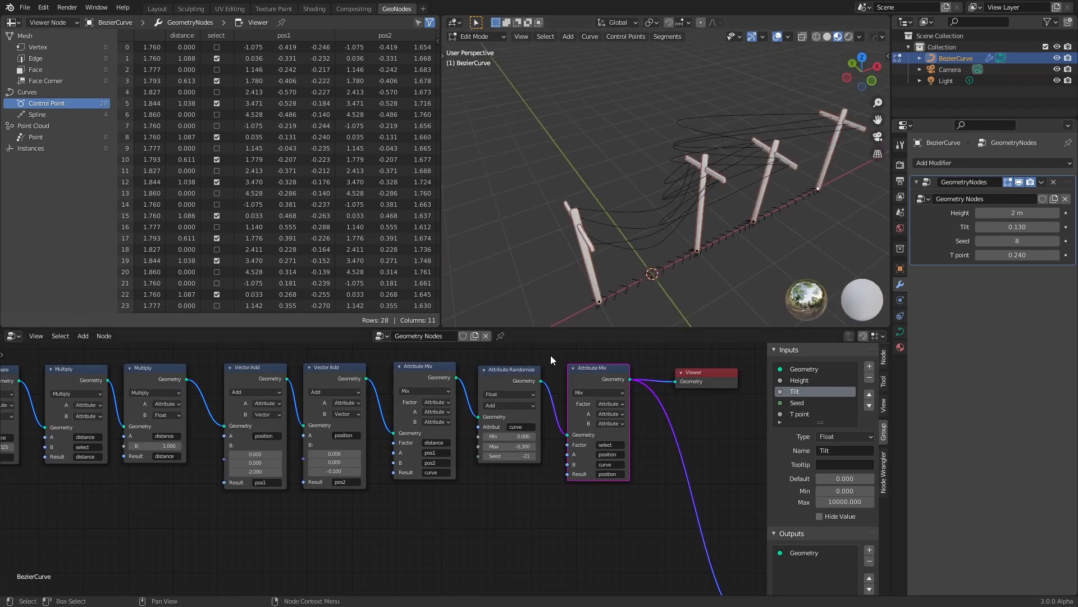
scroll(528, 386, "up", 4)
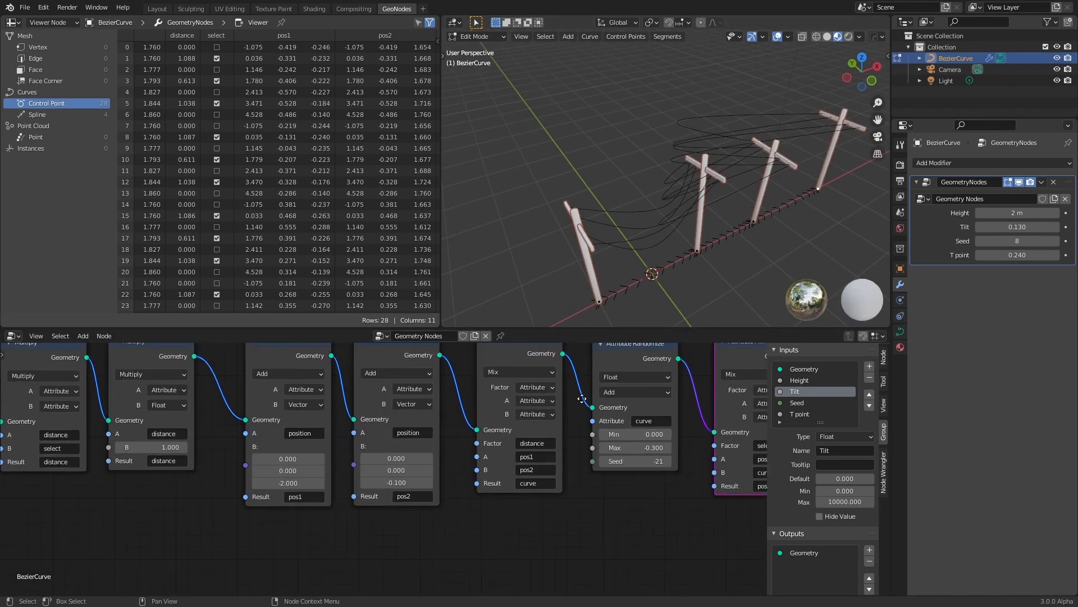
Change the Attribute Randomize node's data type to Vector.
left_click(611, 387)
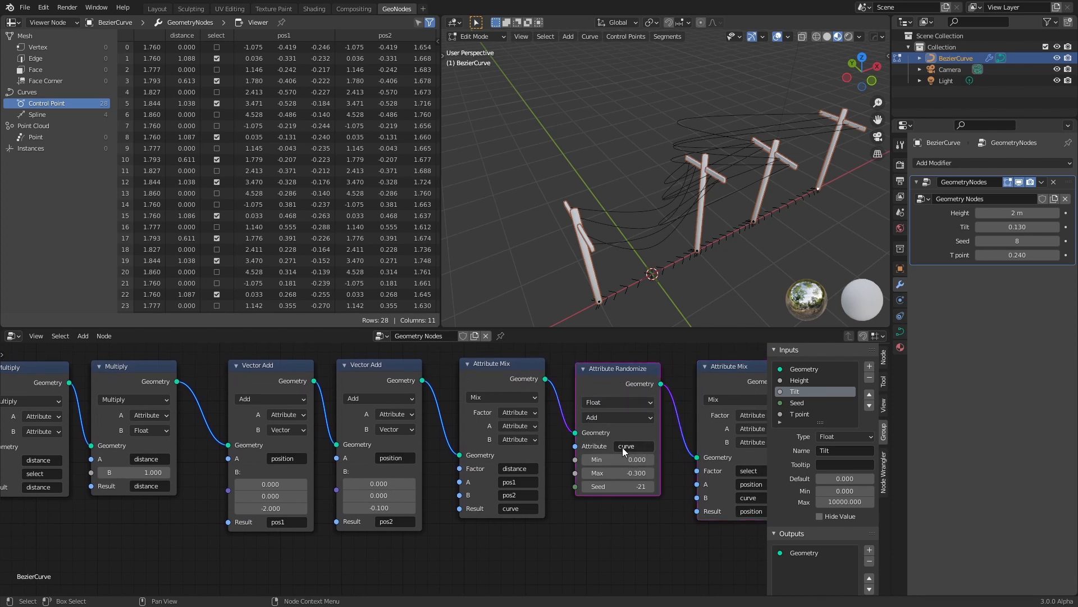
left_click(612, 401)
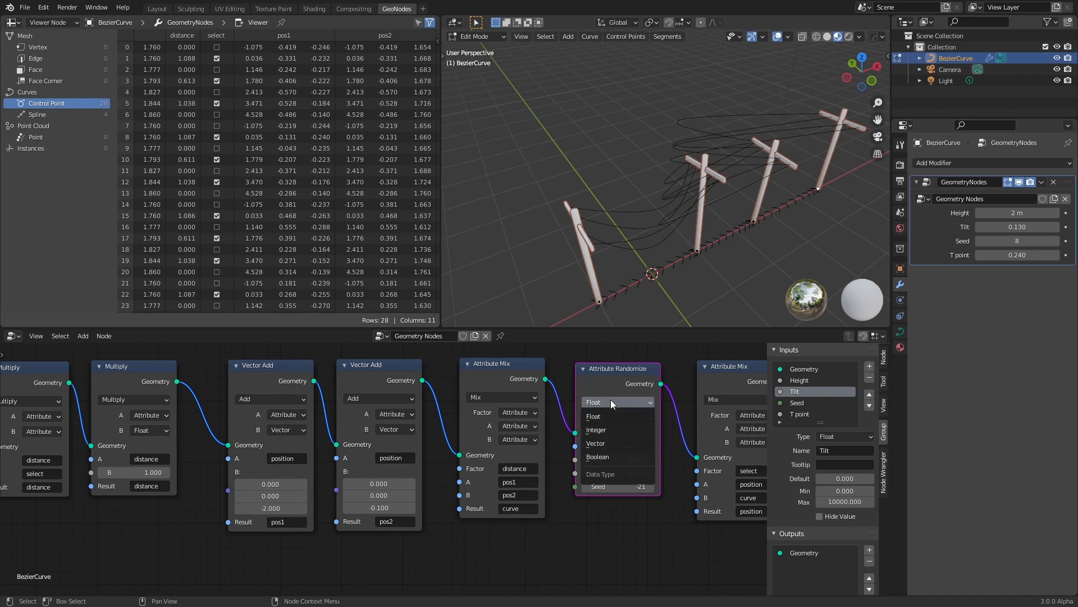
left_click(616, 445)
middle_click_drag(732, 250, 667, 215)
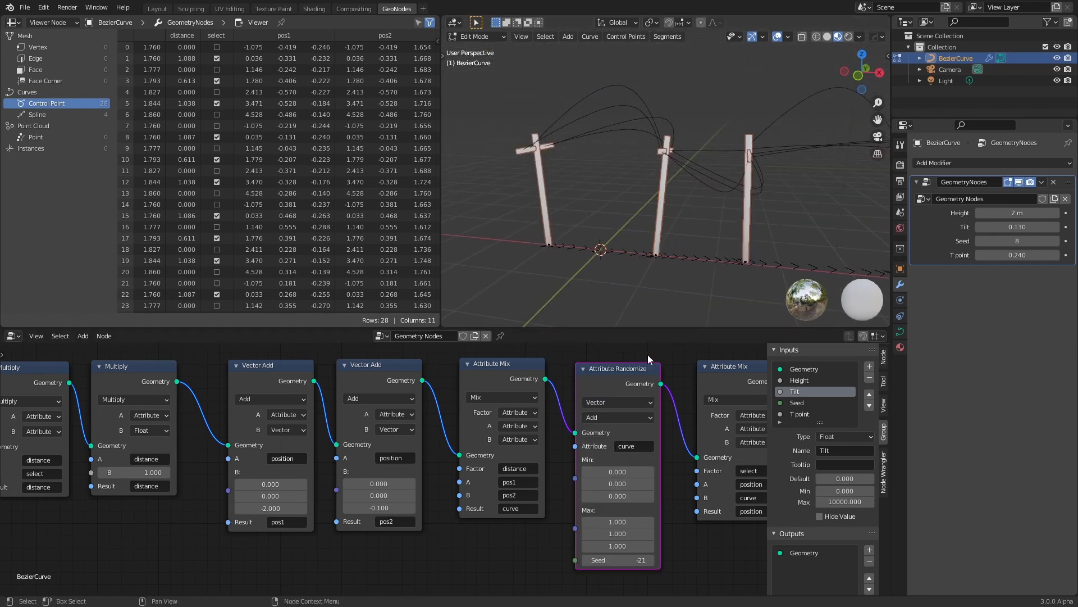
middle_click_drag(736, 236, 674, 253)
middle_click_drag(667, 523, 617, 469)
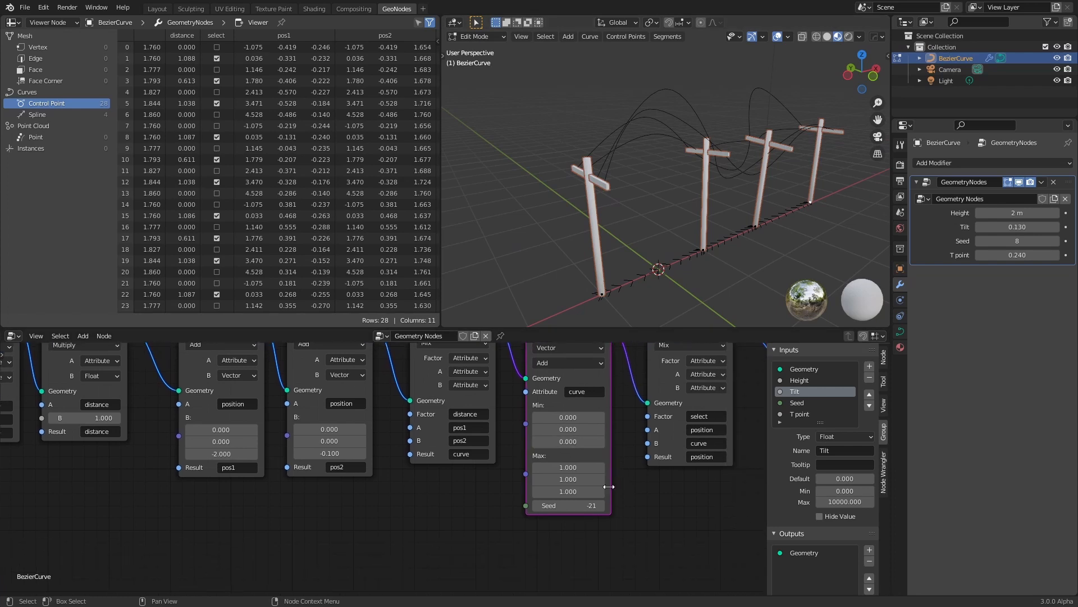
Set the Attribute Randomize node's Max vector to 0, 0, -0.3.
left_click_drag(567, 466, 655, 479)
type("0")
key("Return")
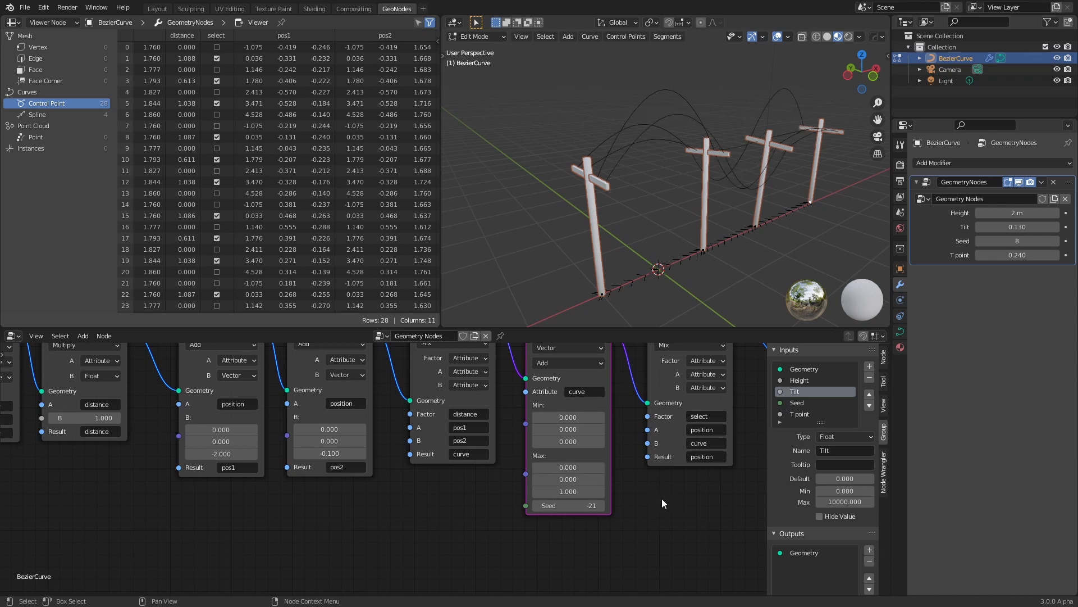
left_click(575, 492)
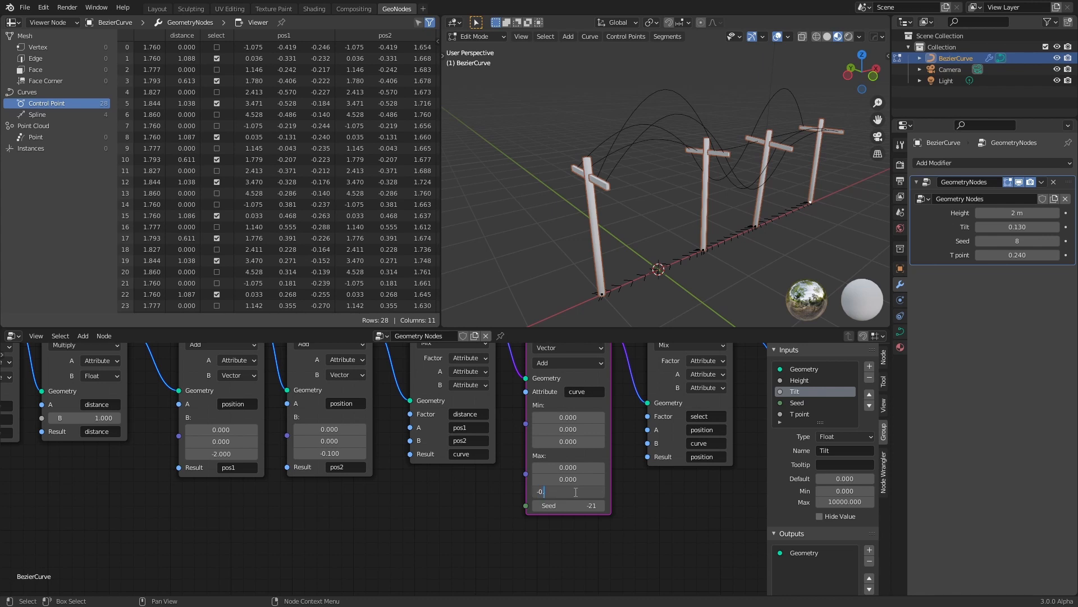
key("Return")
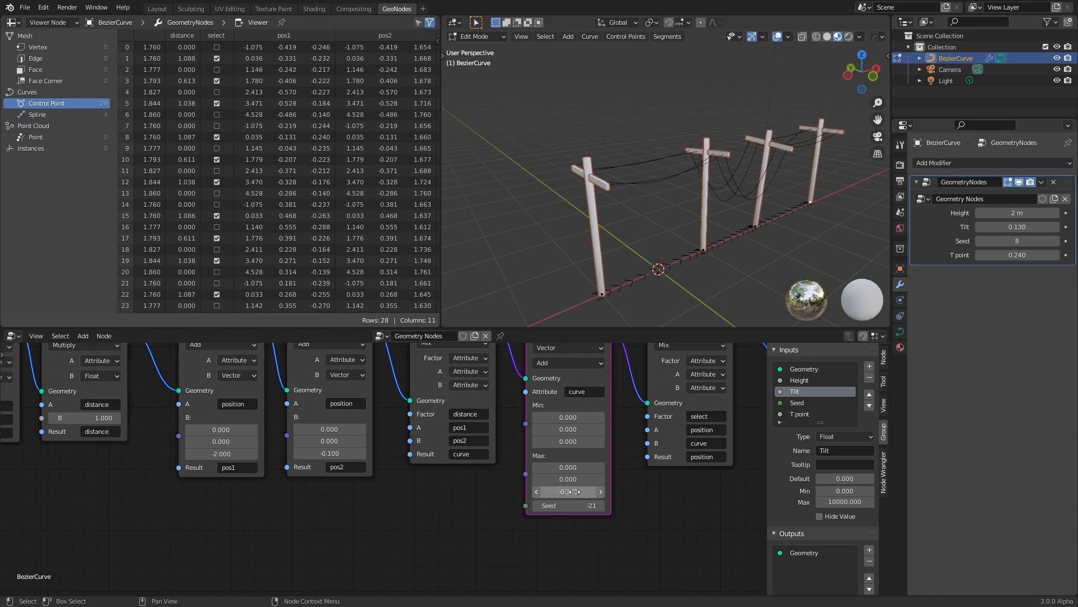
middle_click_drag(764, 213, 733, 214)
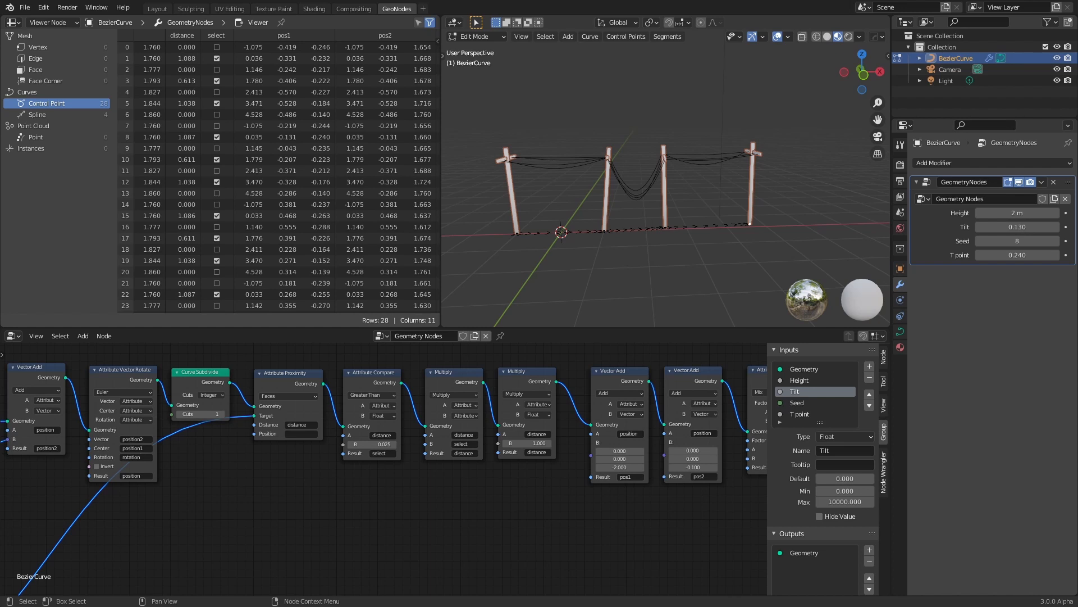
Shift the five nodes from the first Vector Add to the last Attribute Mix along the chain, leaving a gap after the second Multiply.
scroll(555, 454, "down", 4)
middle_click_drag(587, 468, 428, 469)
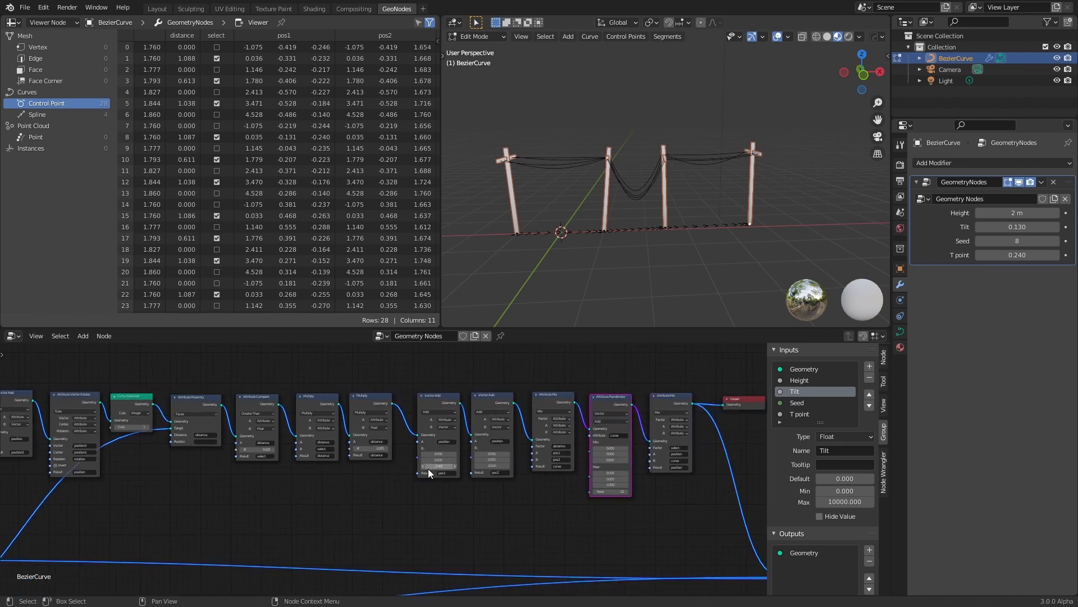
left_click_drag(420, 369, 691, 509)
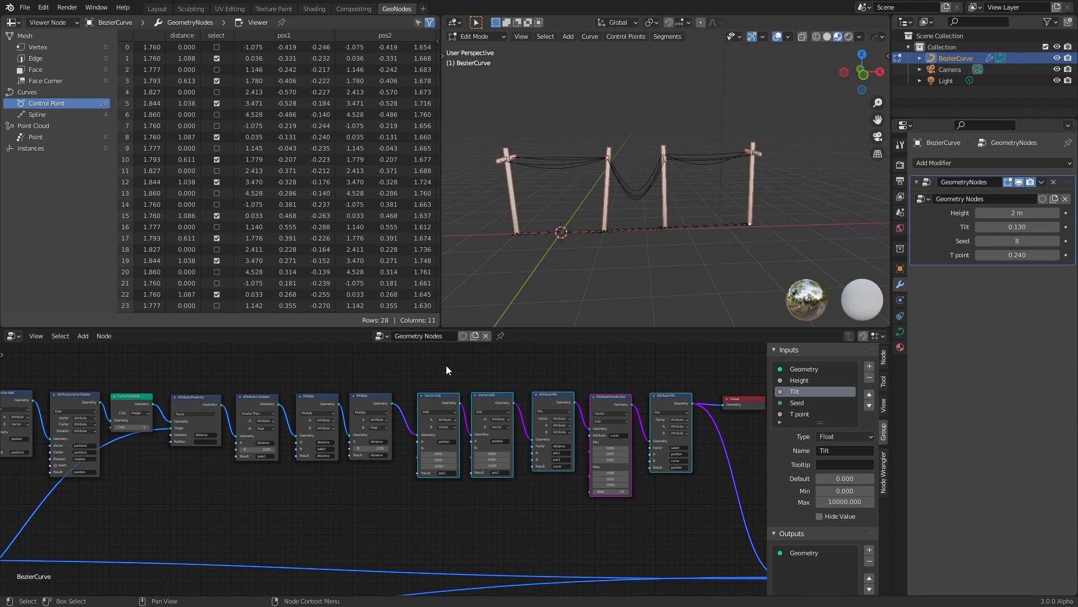
left_click_drag(431, 366, 743, 522)
left_click_drag(432, 404, 497, 399)
Insert an Attribute Clamp node between the second Multiply and the first Vector Add.
scroll(440, 429, "up", 6)
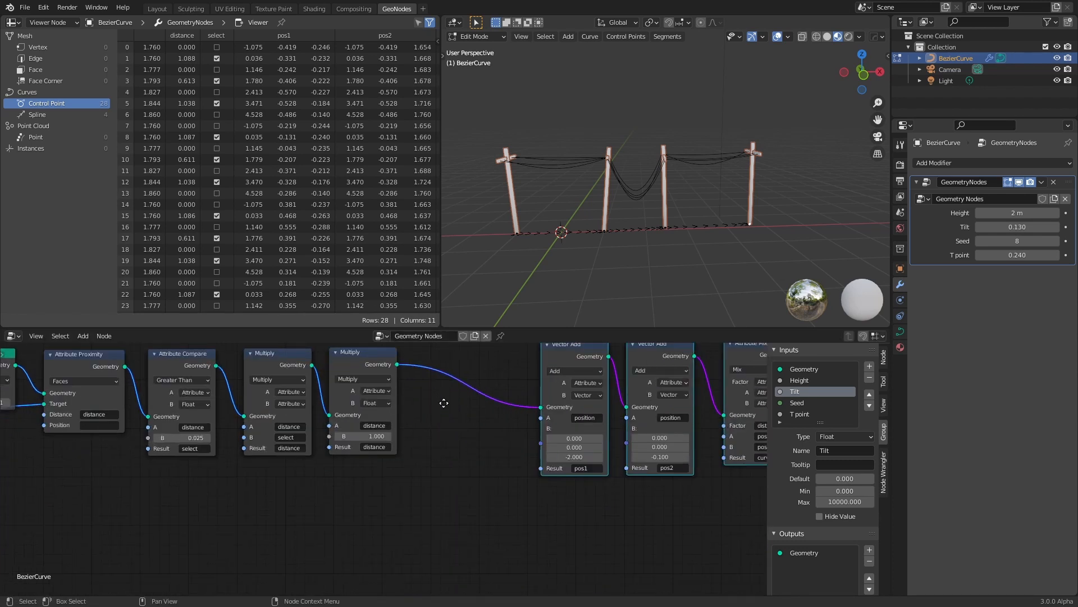
middle_click_drag(441, 399, 456, 430)
scroll(456, 430, "up", 2)
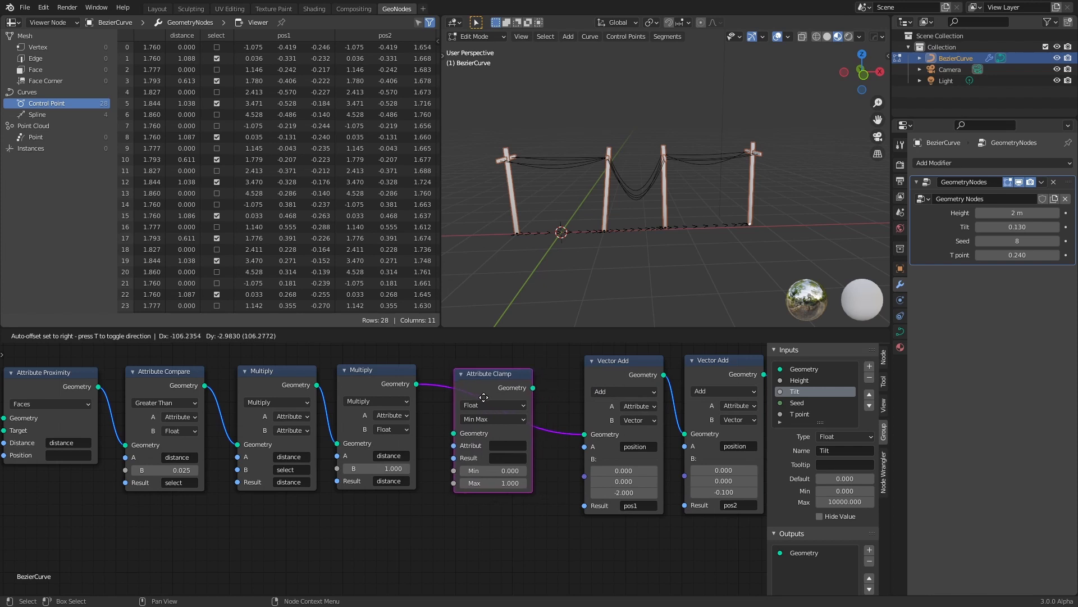
left_click(477, 396)
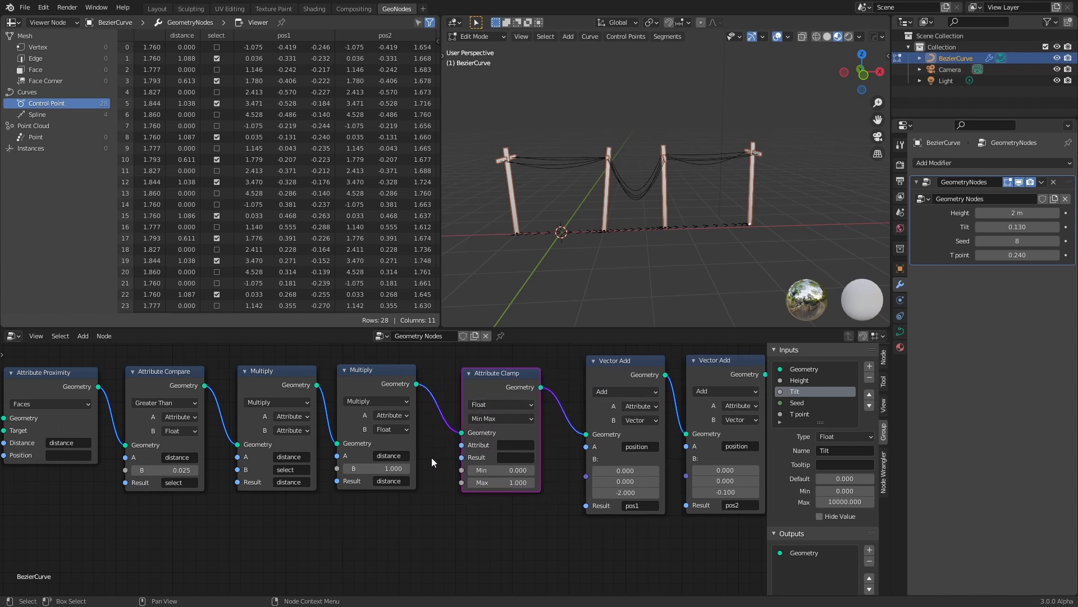
Set the Attribute Clamp node's Attribute and Result to distance and reposition the node closer to the second Multiply.
left_click(505, 445)
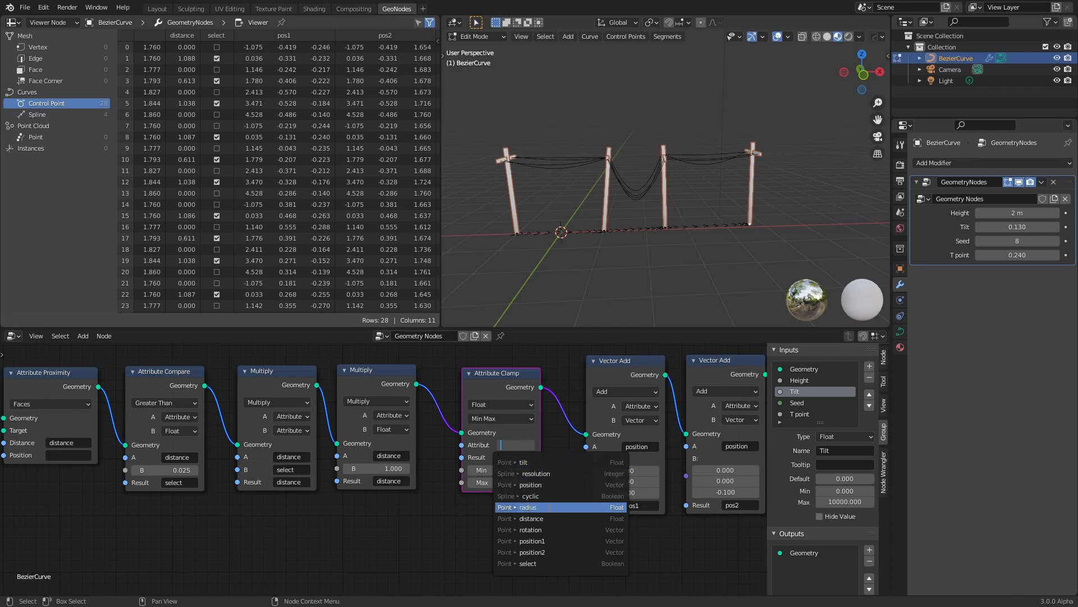
left_click(550, 517)
left_click(516, 457)
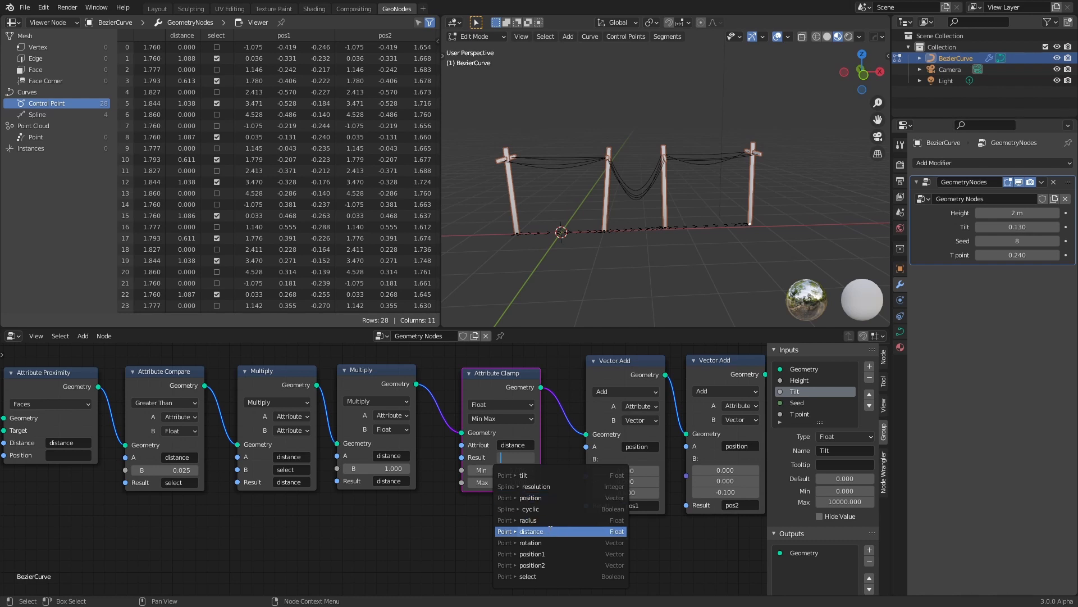
left_click(549, 531)
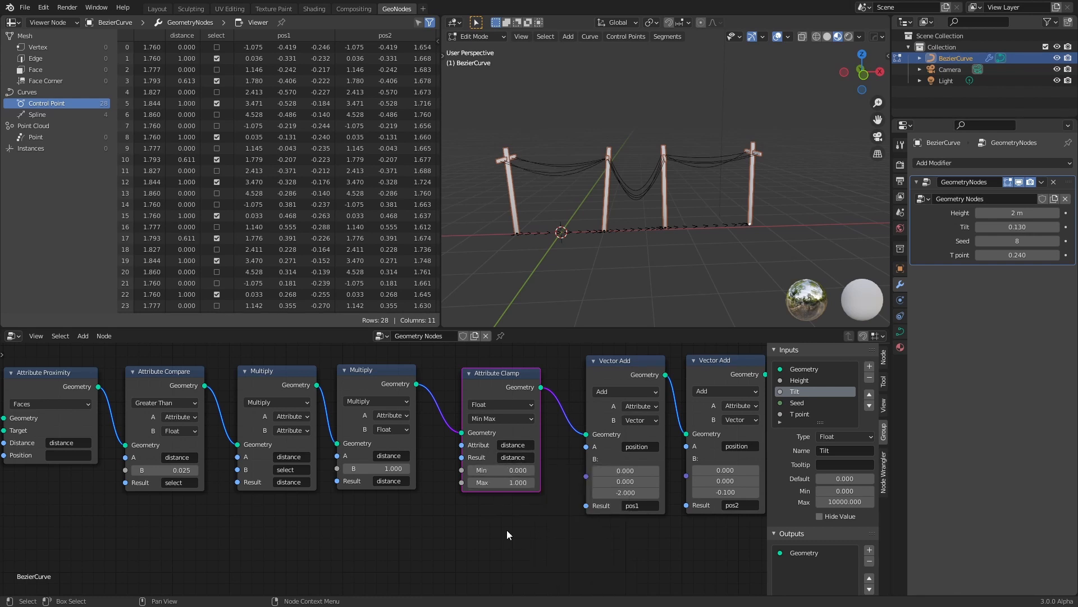
scroll(506, 530, "up", 3)
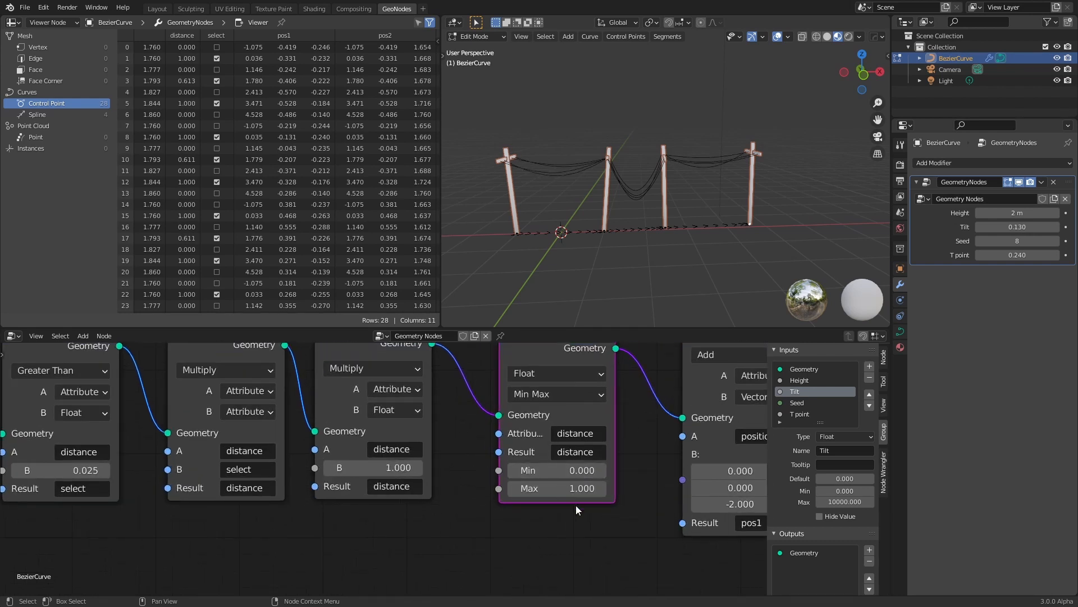
left_click_drag(538, 363, 520, 383)
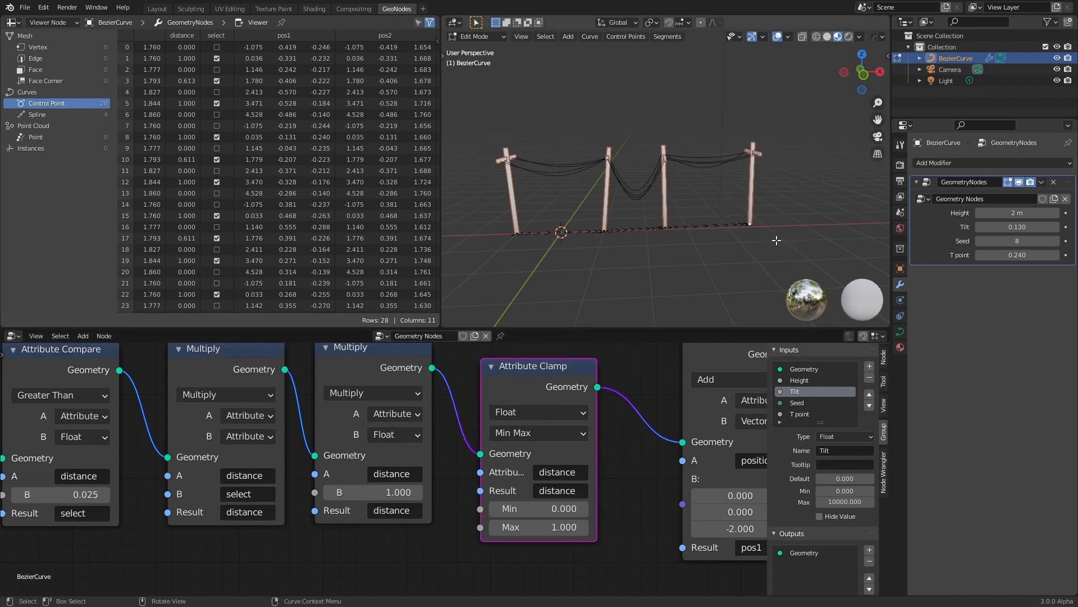
Try moving the end pole's control point outward with the Attribute Clamp node active, and cancel the move.
middle_click_drag(770, 228, 741, 229)
key("g")
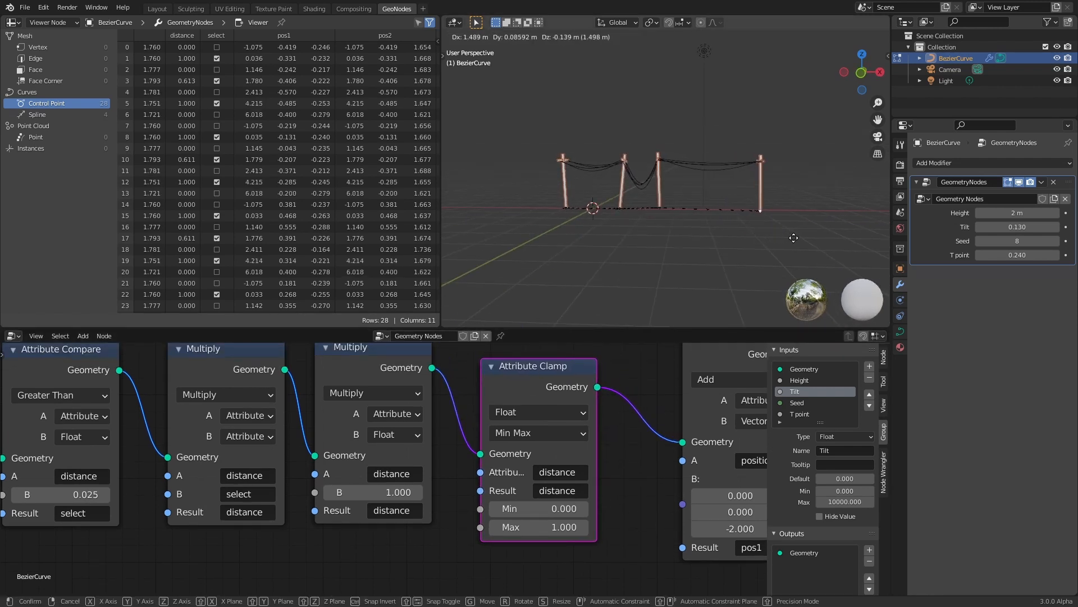
right_click(824, 232)
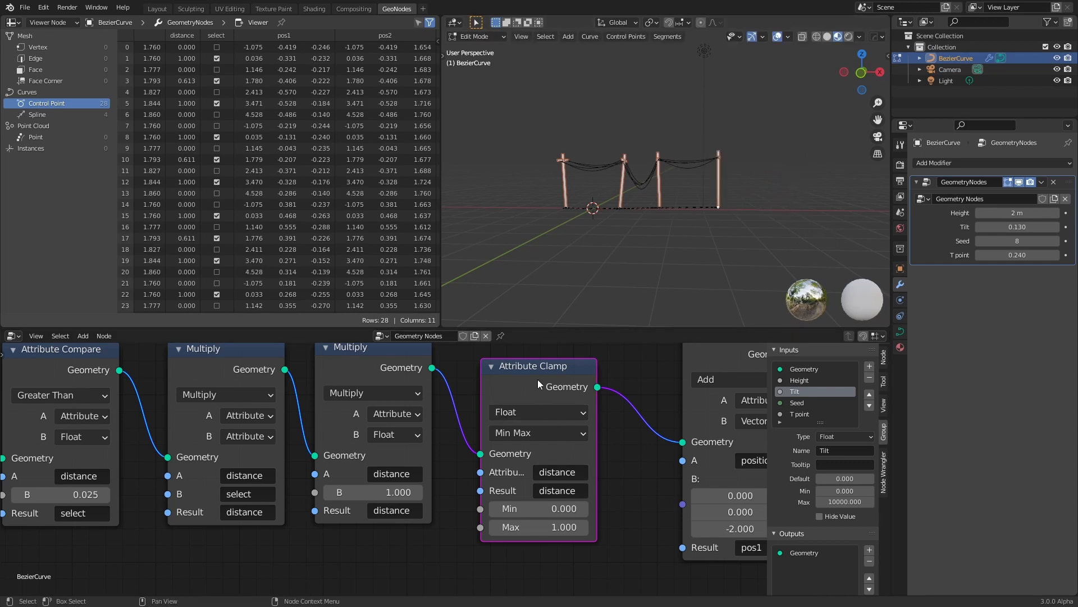
Try moving the end pole's control point with the Attribute Clamp node muted and again with it re-enabled.
key("m")
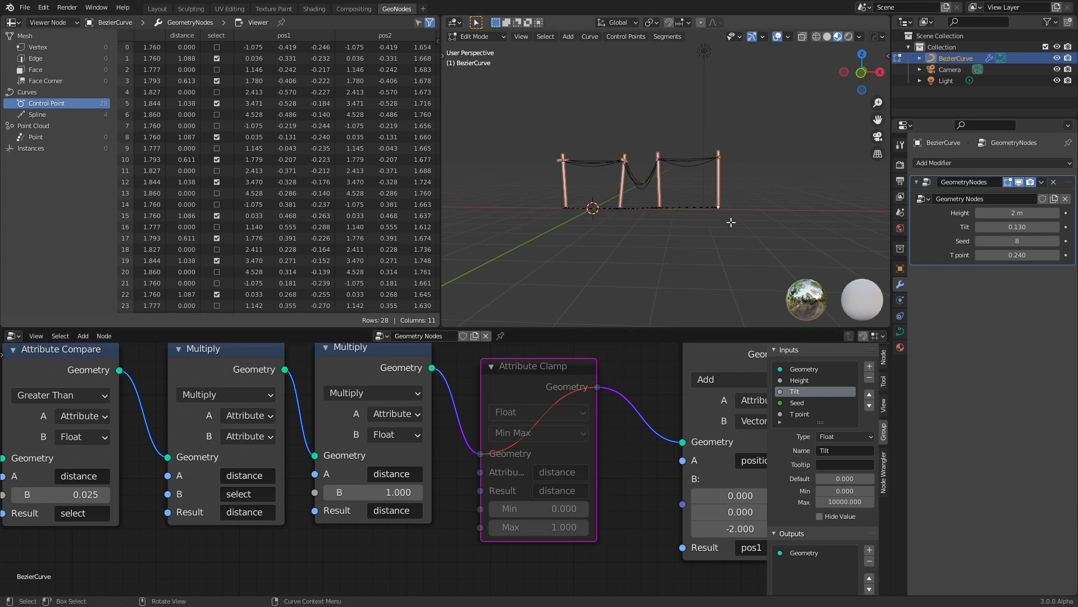
key("g")
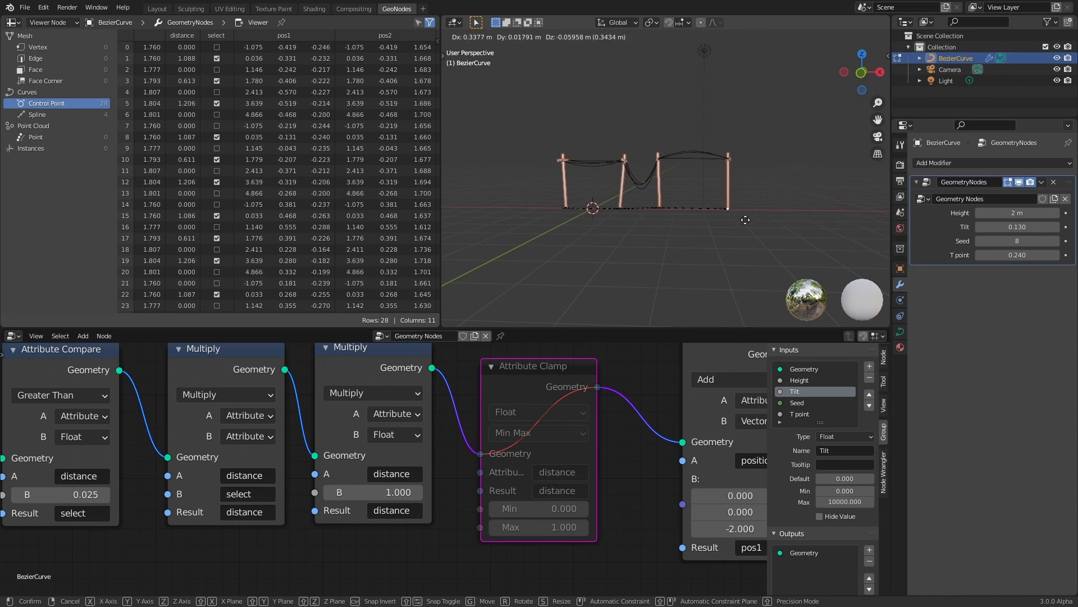
left_click(724, 219)
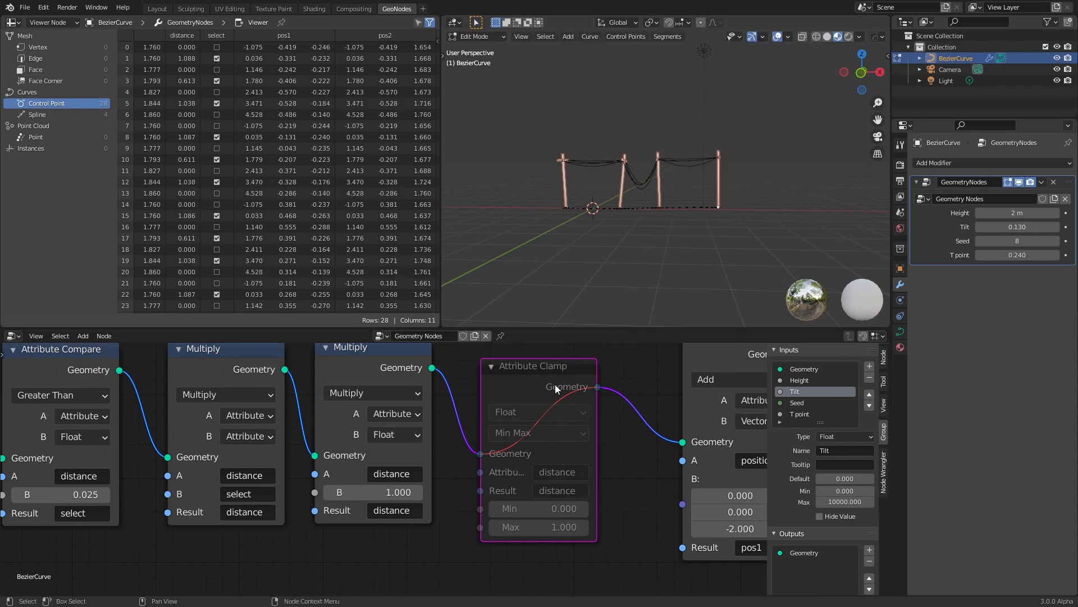
key("m")
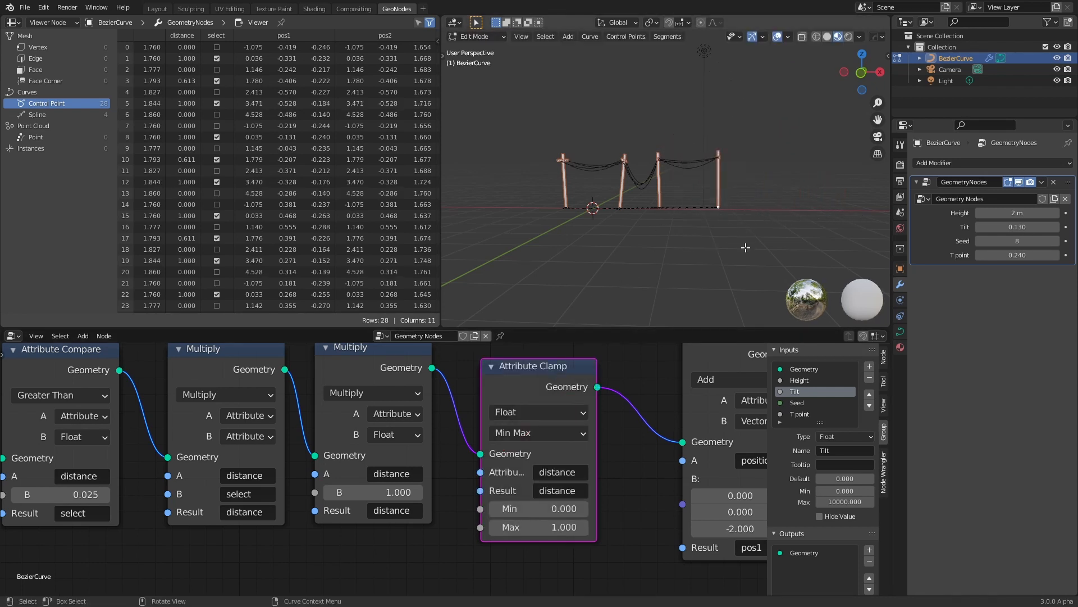
scroll(618, 435, "down", 3)
middle_click_drag(617, 447, 431, 414)
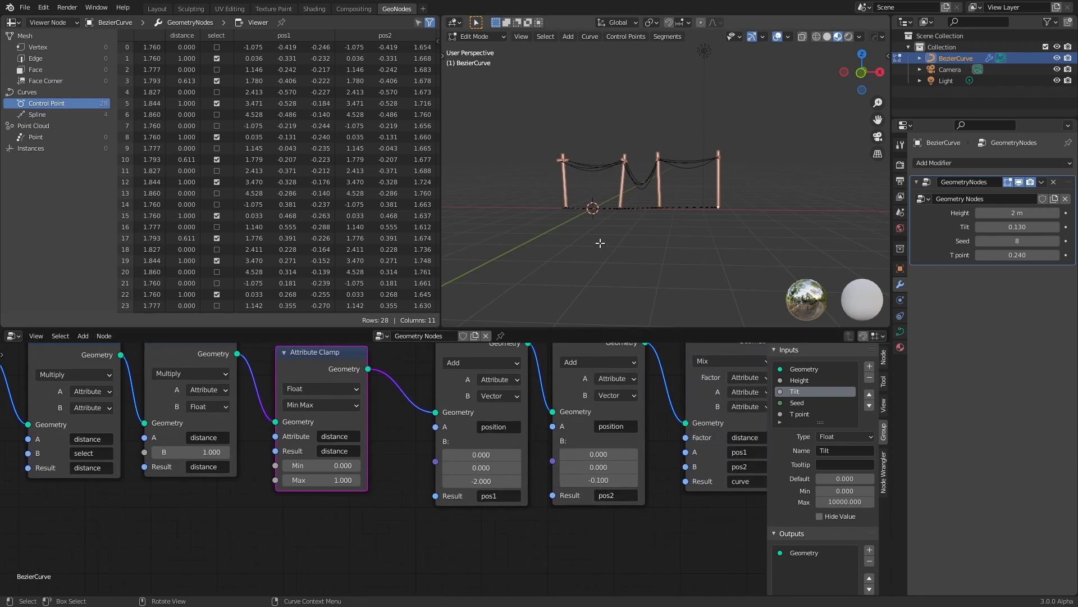
key("g")
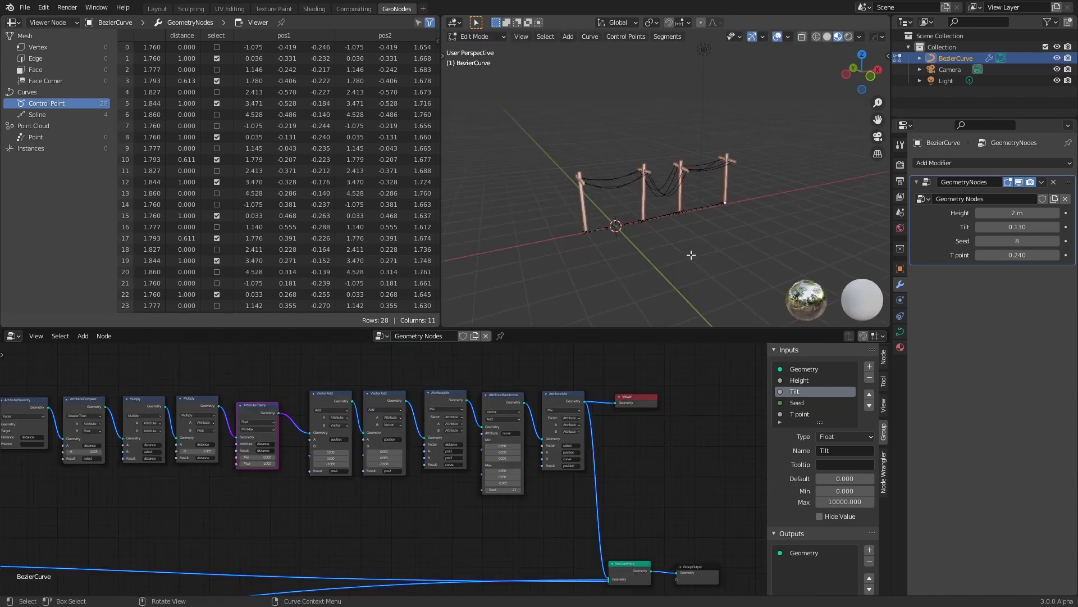
Set the second Multiply node's B value to 0.5.
scroll(478, 506, "up", 4)
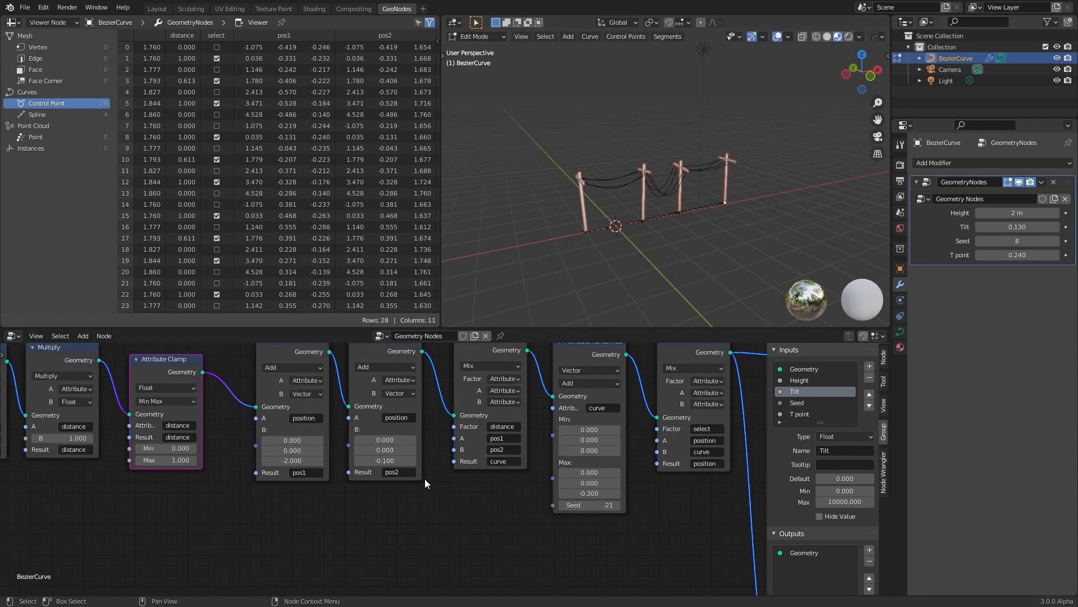
middle_click_drag(328, 494, 504, 497)
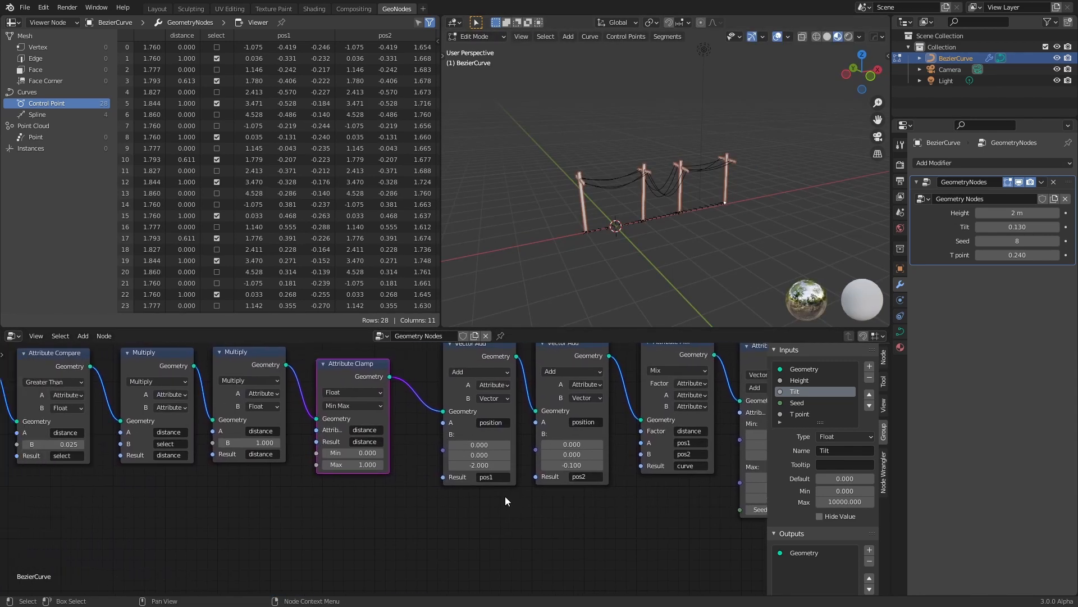
middle_click_drag(304, 497, 489, 512)
left_click_drag(427, 453, 429, 452)
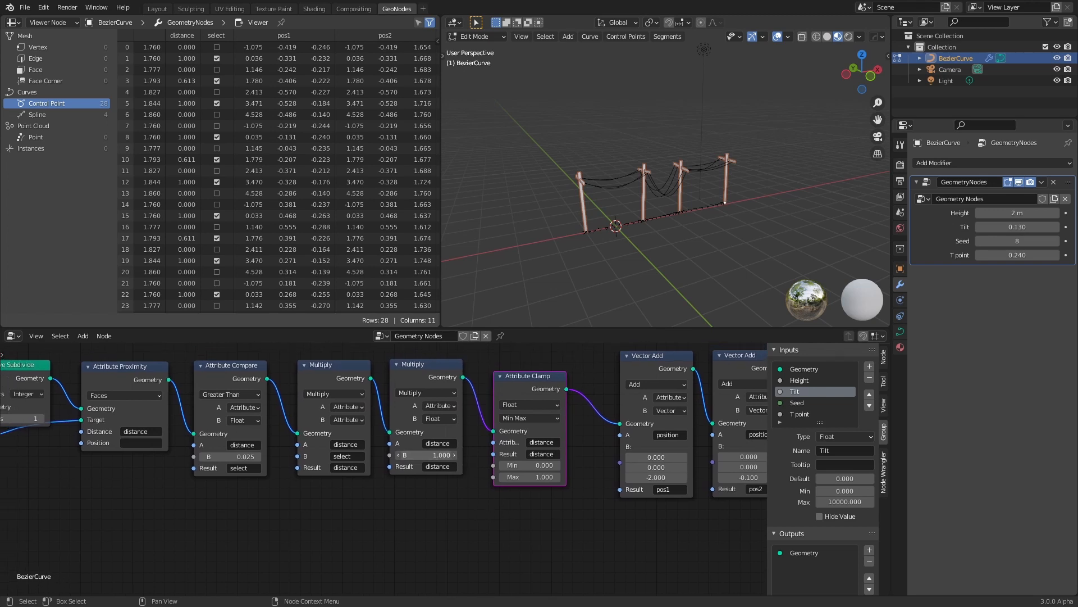
type("0.5")
key("Return")
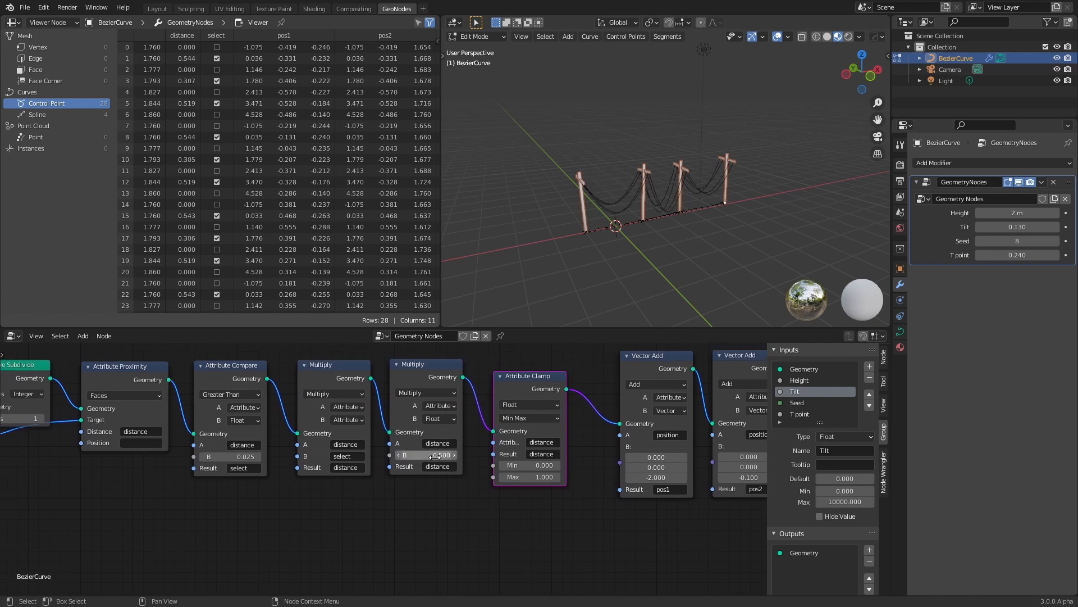
Move the end pole's control point outward along the line to widen the last span.
middle_click_drag(568, 168, 710, 195)
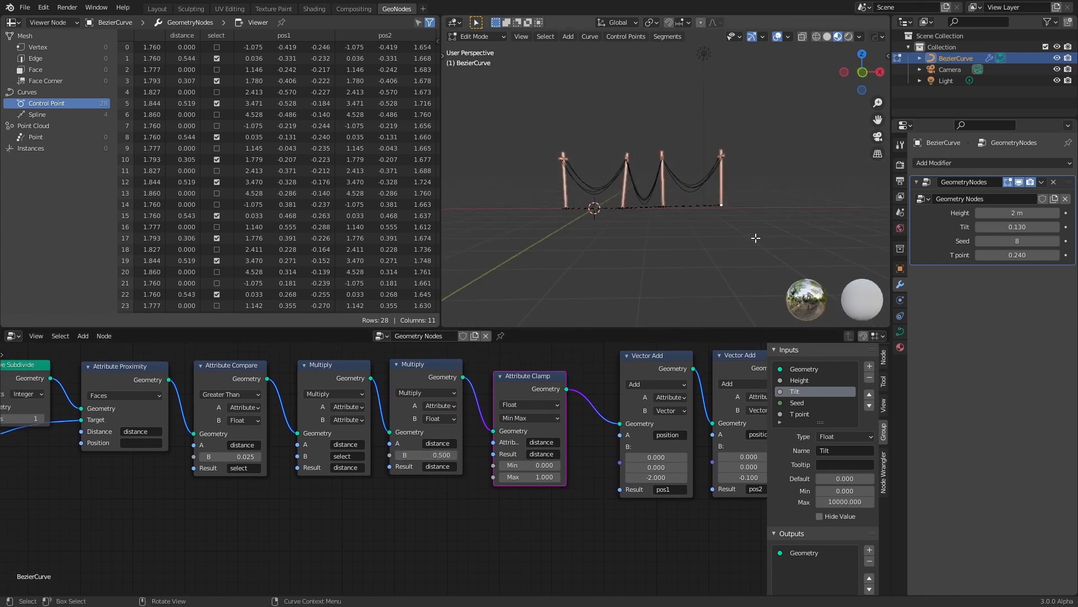
key("g")
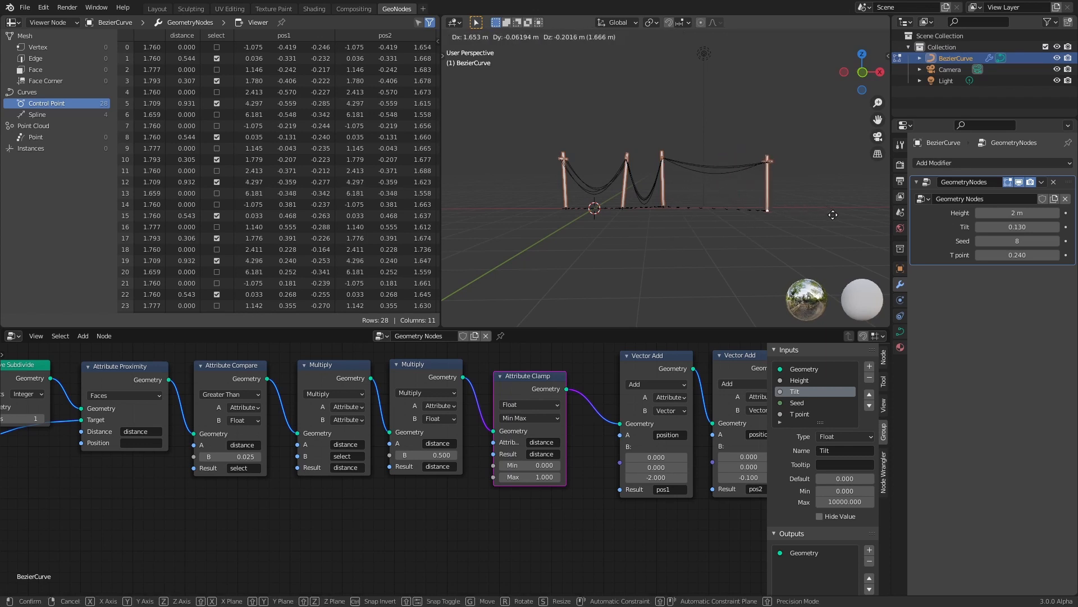
left_click(827, 208)
middle_click_drag(742, 211, 733, 215)
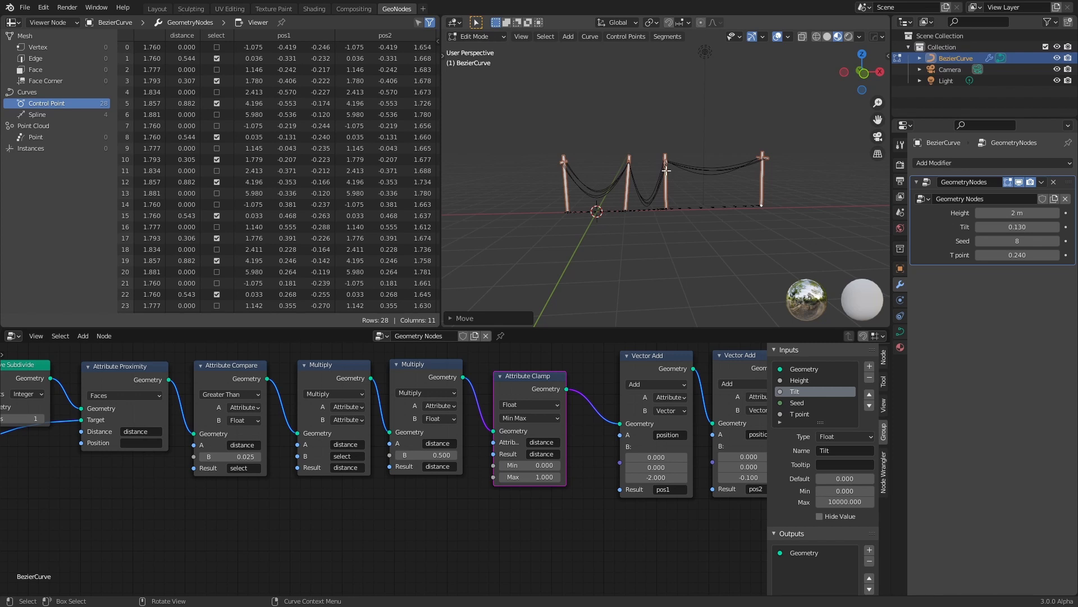
Box-select the first two poles' control points and move them about 2.8 m away from the remaining poles.
left_click_drag(509, 127, 646, 257)
key("g")
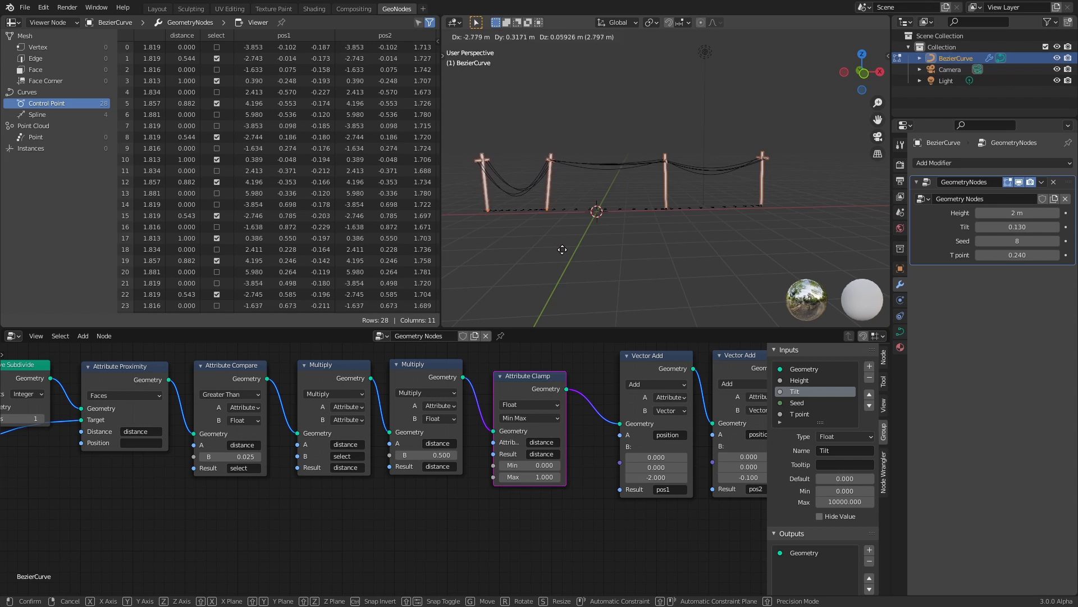
left_click(562, 250)
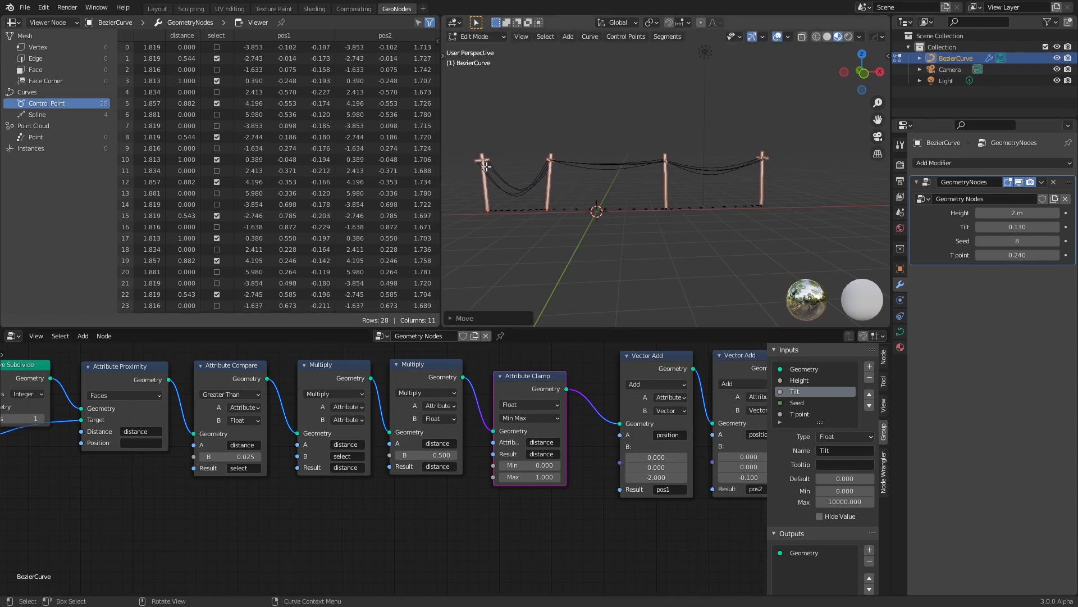
Try a B value of 1 on the second Multiply node, return it to 0.5, and inspect the wires.
left_click_drag(433, 455, 452, 455)
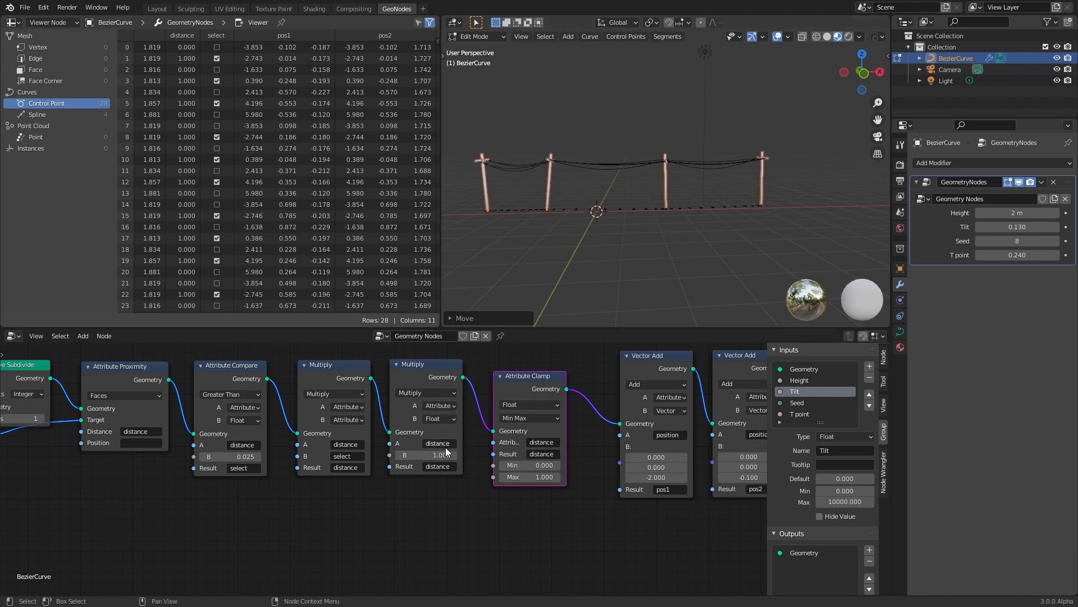
left_click_drag(433, 454, 427, 455)
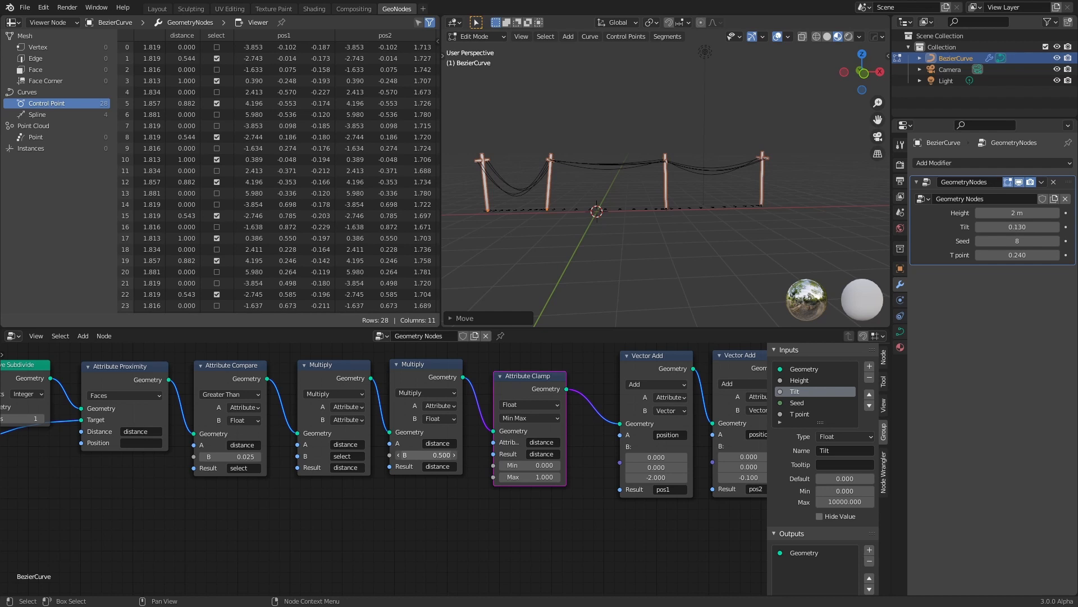
middle_click_drag(634, 245, 699, 243)
Move the Join Geometry and Group Output nodes farther along the tree to make room after the last Attribute Mix.
scroll(541, 499, "down", 7)
middle_click_drag(575, 516, 462, 487)
scroll(421, 472, "up", 4)
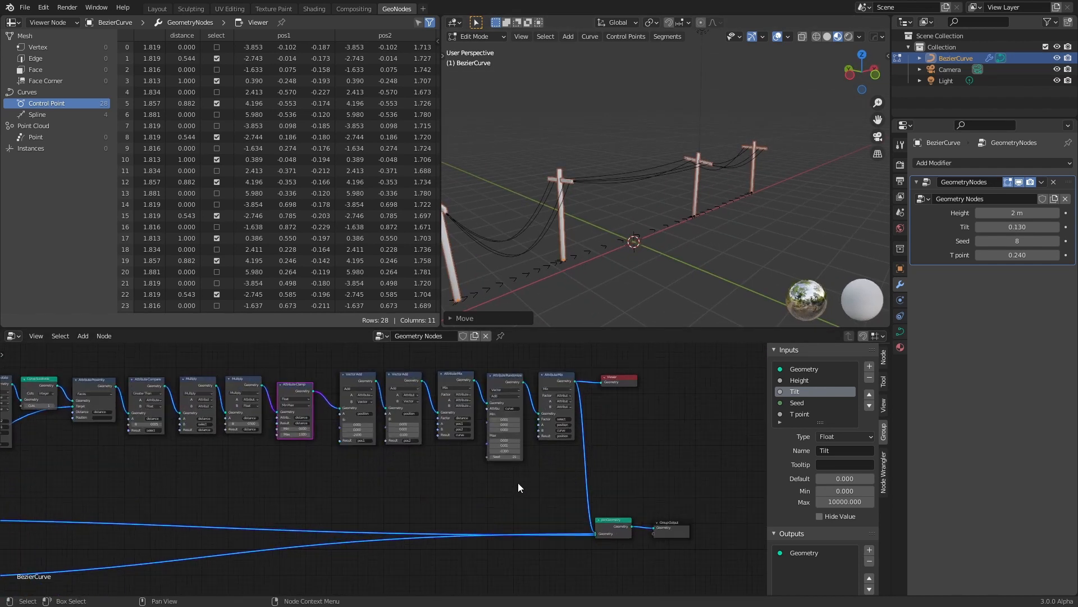
left_click_drag(516, 477, 725, 563)
scroll(611, 525, "down", 2)
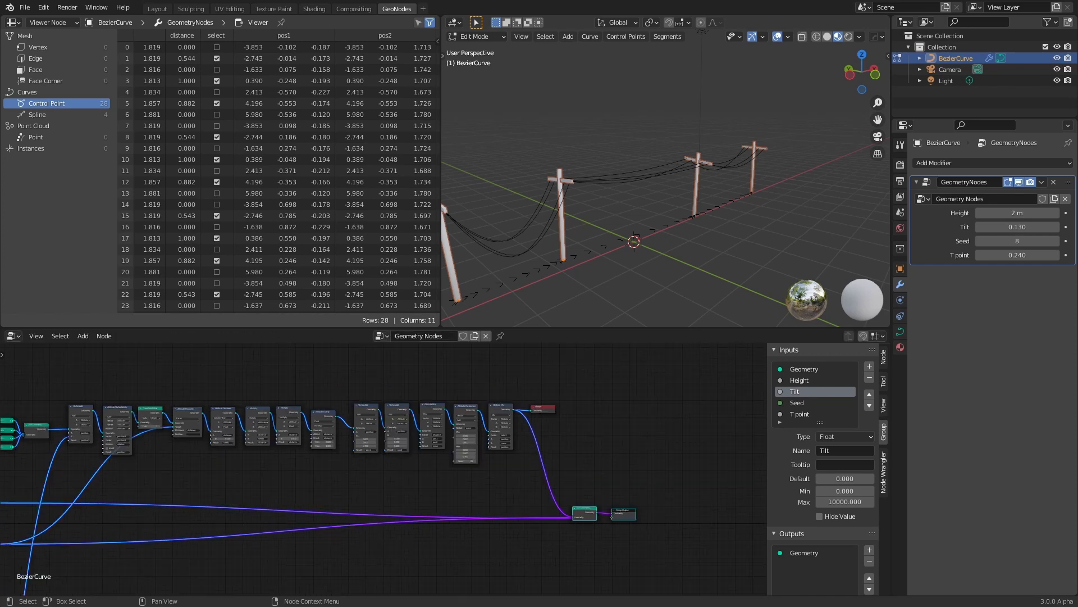
scroll(591, 464, "up", 4)
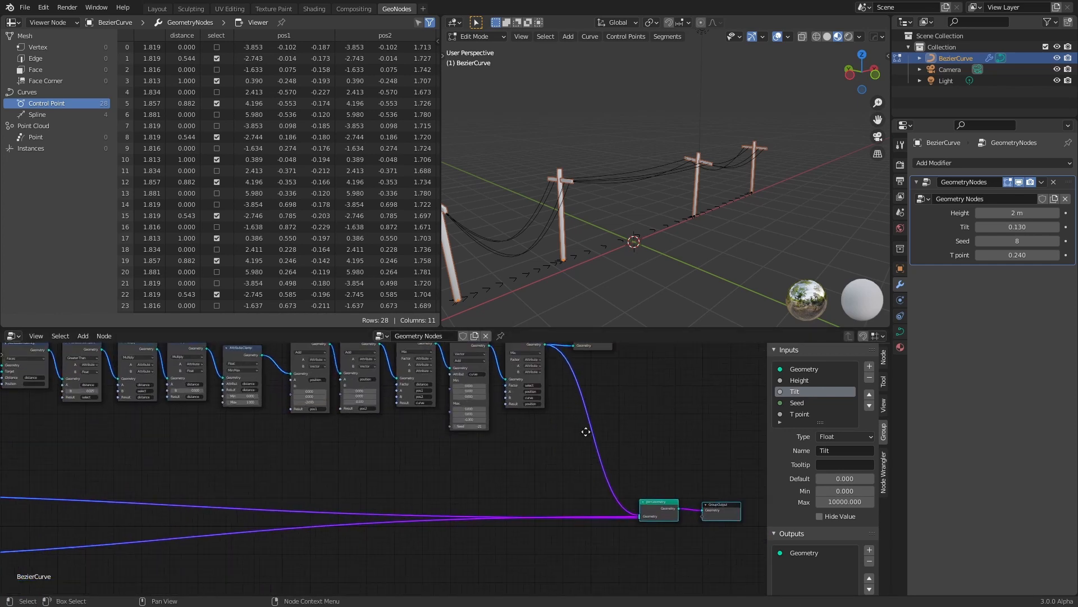
scroll(396, 455, "down", 3)
middle_click_drag(397, 456, 454, 514)
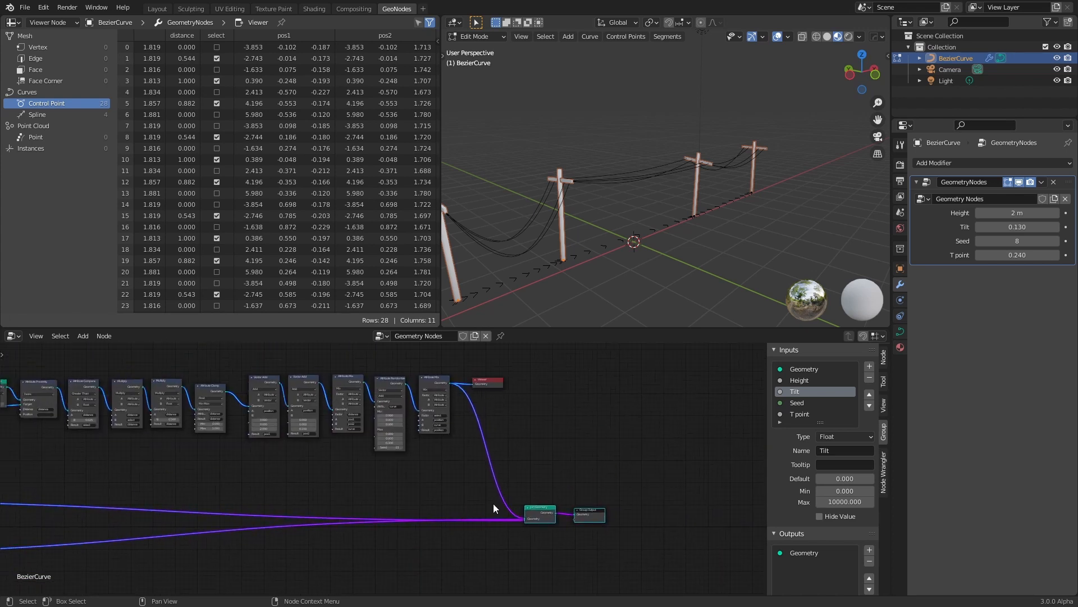
Add a Curve to Mesh node and insert it on the link between the last Attribute Mix and Join Geometry.
scroll(558, 518, "up", 6)
middle_click_drag(630, 493, 592, 495)
key("shift+a")
mouse_move(577, 431)
left_click(611, 463)
left_click(595, 447)
scroll(508, 400, "up", 1)
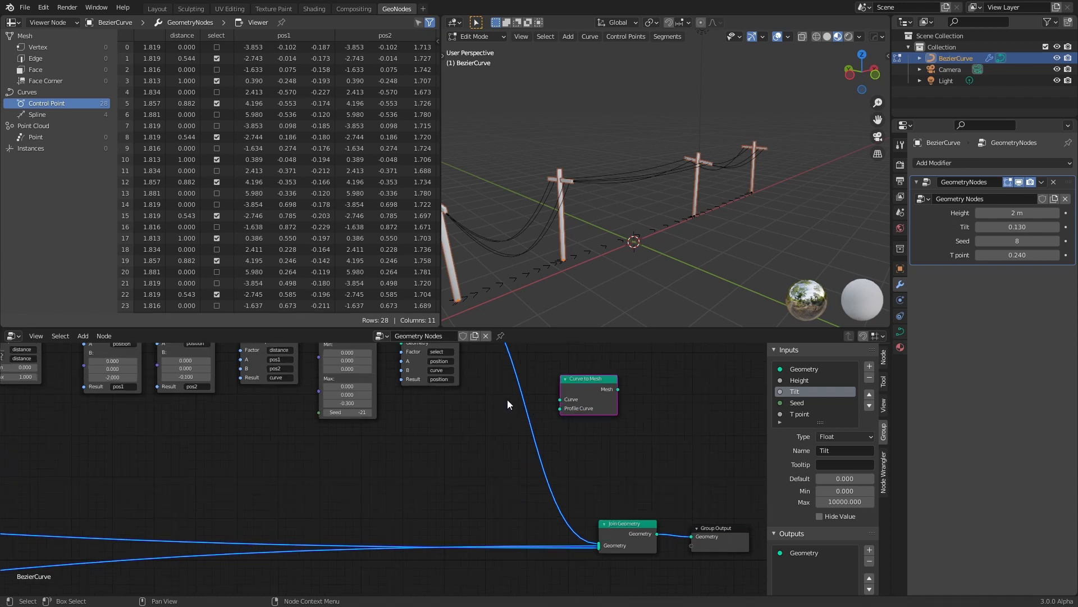
middle_click_drag(507, 400, 520, 447)
left_click_drag(599, 433, 556, 449)
middle_click_drag(475, 490, 463, 471)
scroll(646, 441, "up", 1)
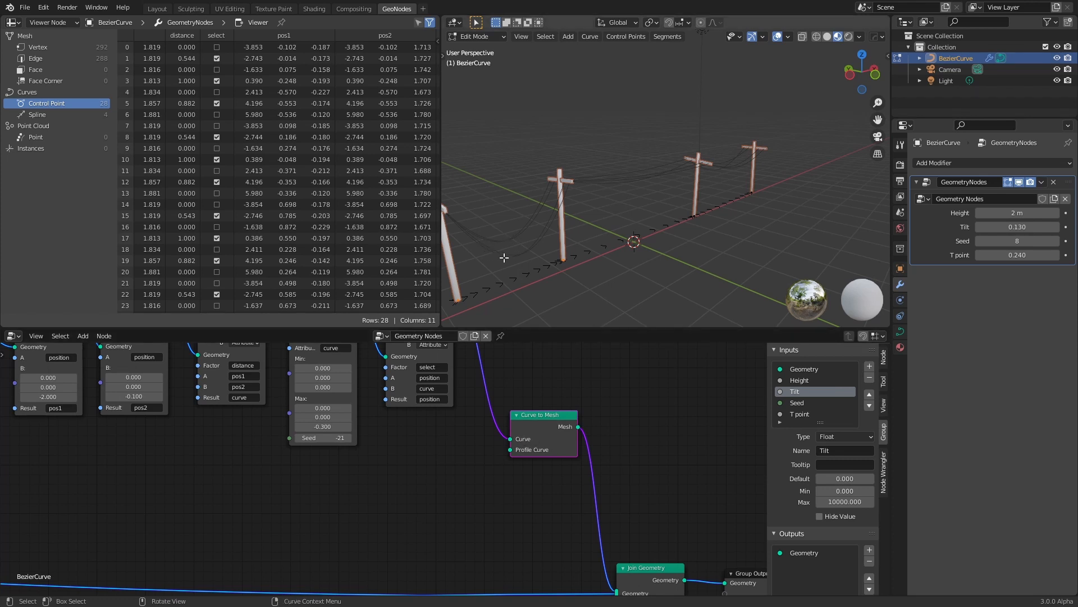
Search for and add a Curve Circle node, placing it beside the Curve to Mesh node.
middle_click_drag(482, 479, 569, 432)
key("shift+a")
left_click(544, 394)
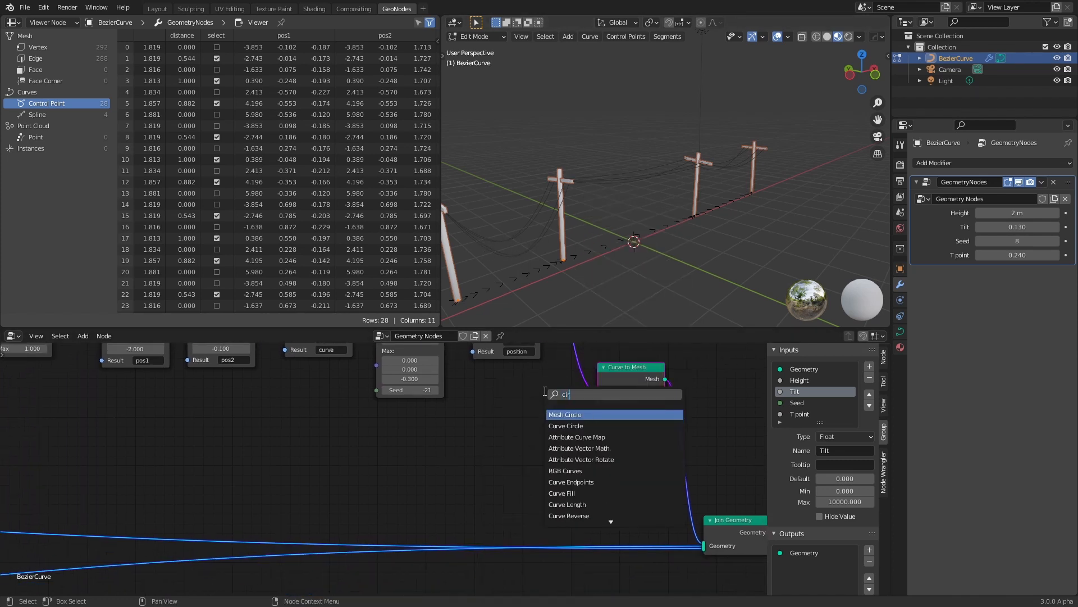
type("circ")
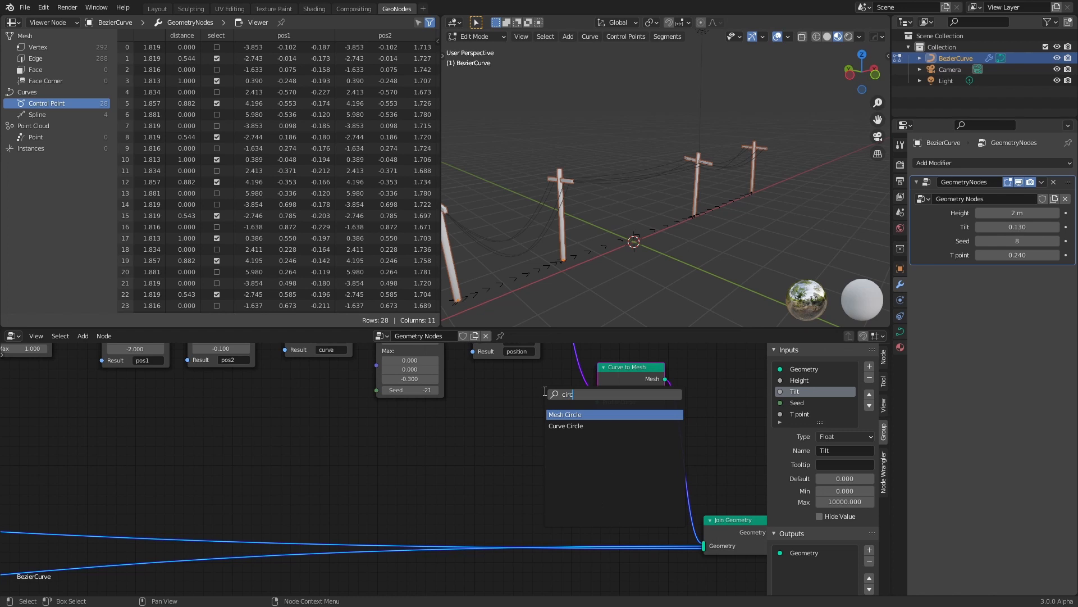
left_click(573, 425)
scroll(617, 444, "up", 4)
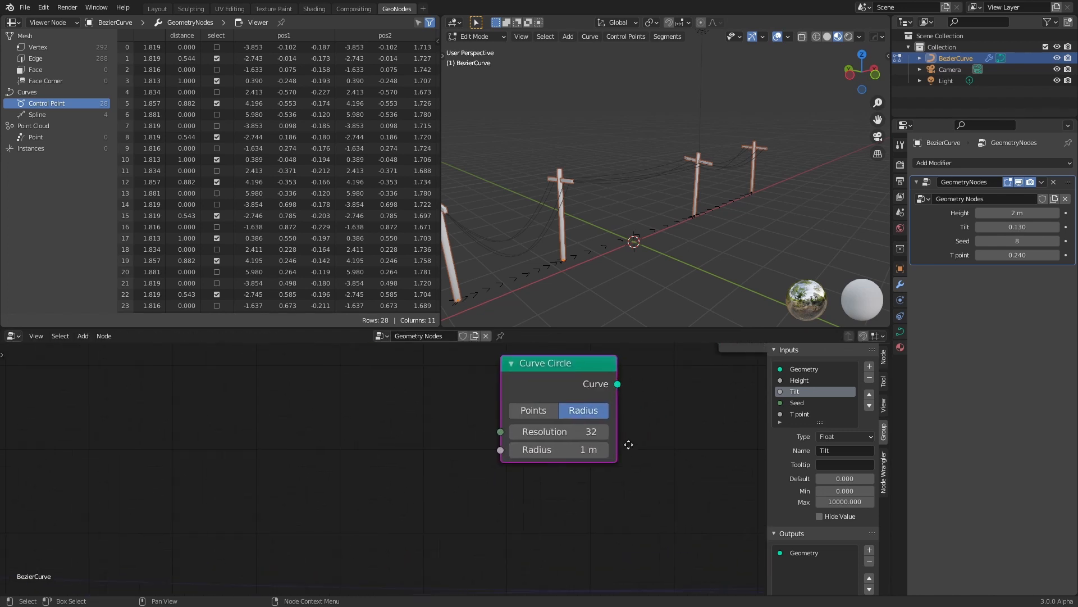
left_click(546, 437)
Set the Curve Circle's Radius to 0.005 m and its Resolution to 6.
left_click(502, 445)
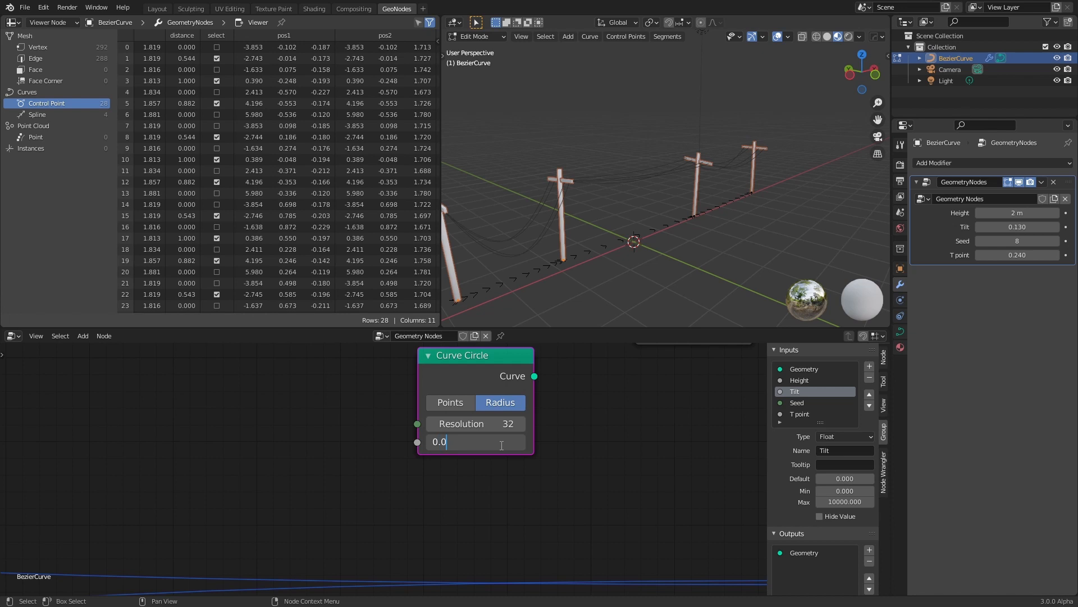
key("Return")
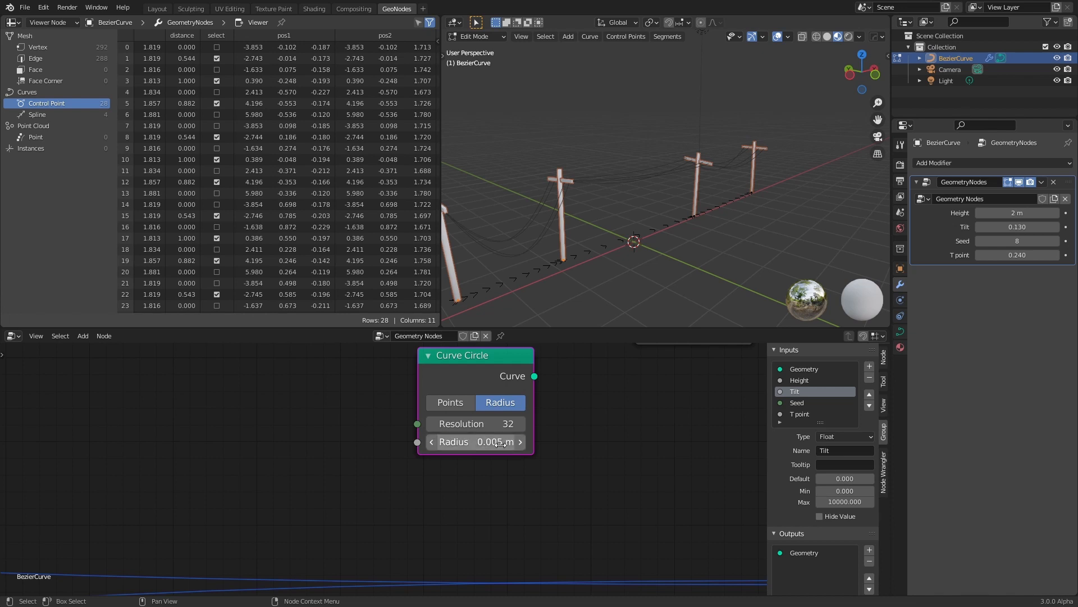
left_click(501, 423)
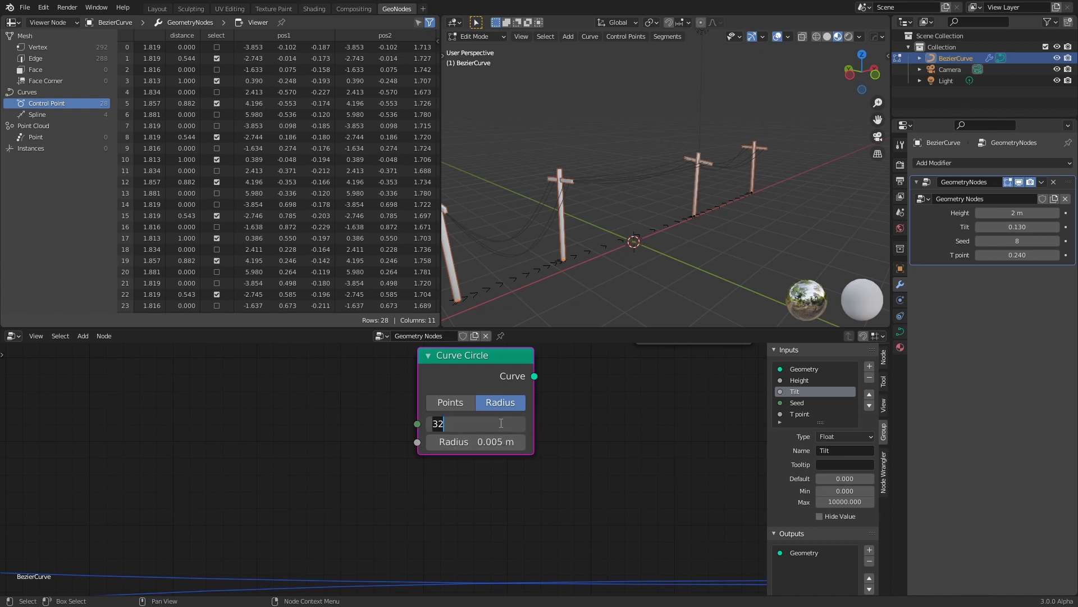
type("6")
key("Return")
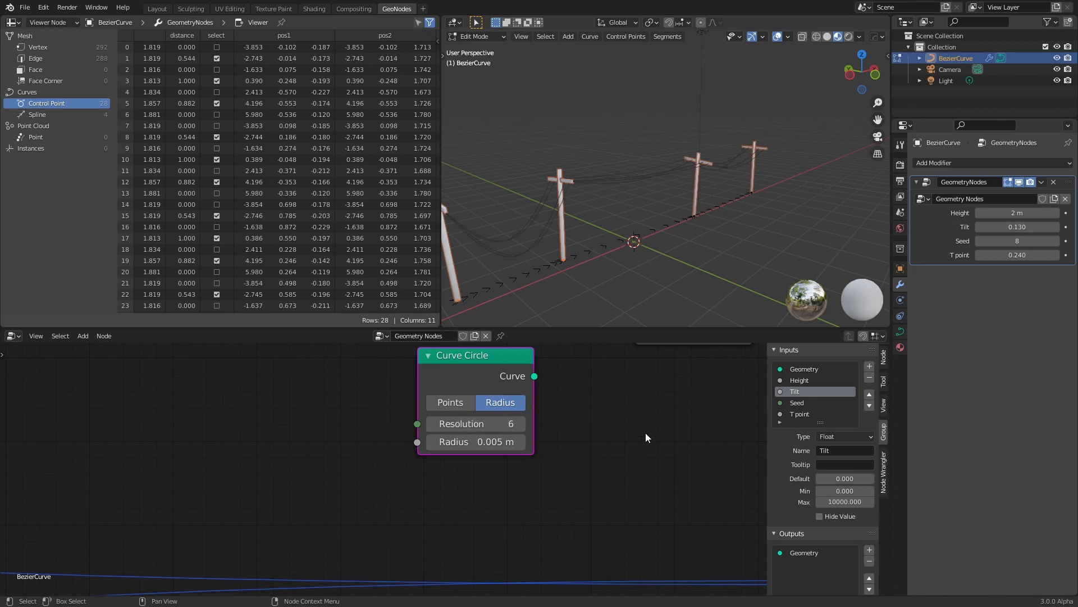
Connect the Curve Circle's Curve output to the Profile Curve input of Curve to Mesh and inspect the wires.
scroll(618, 433, "down", 2)
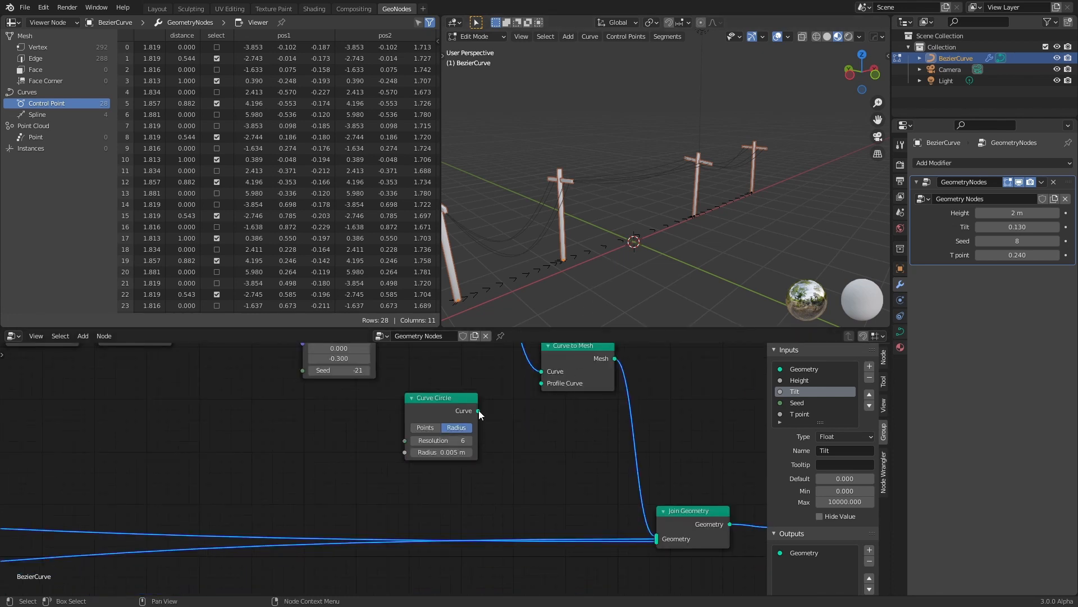
left_click_drag(478, 411, 542, 402)
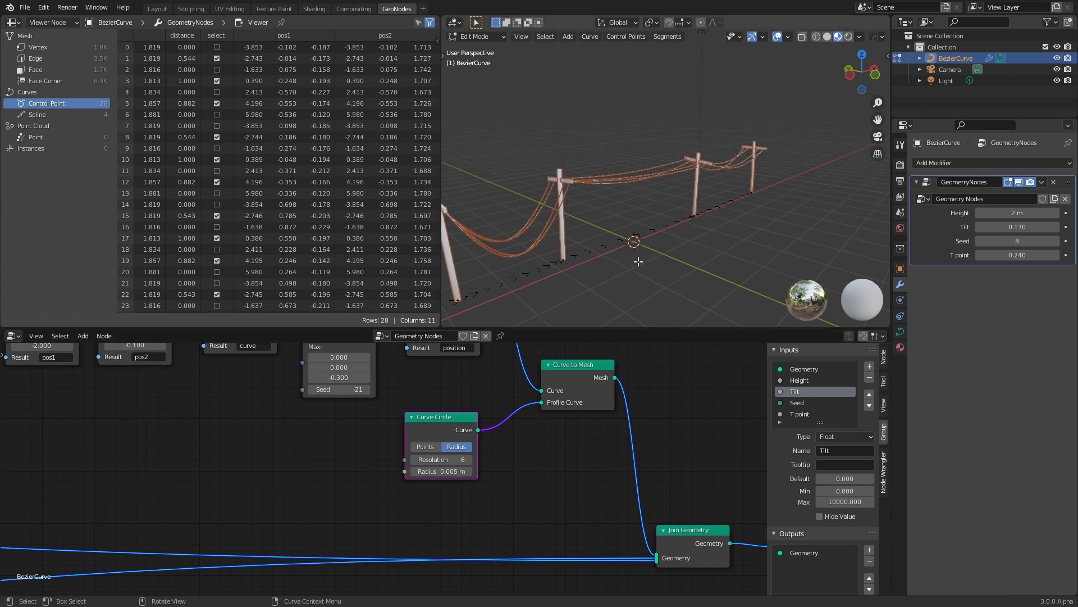
middle_click_drag(638, 261, 739, 224)
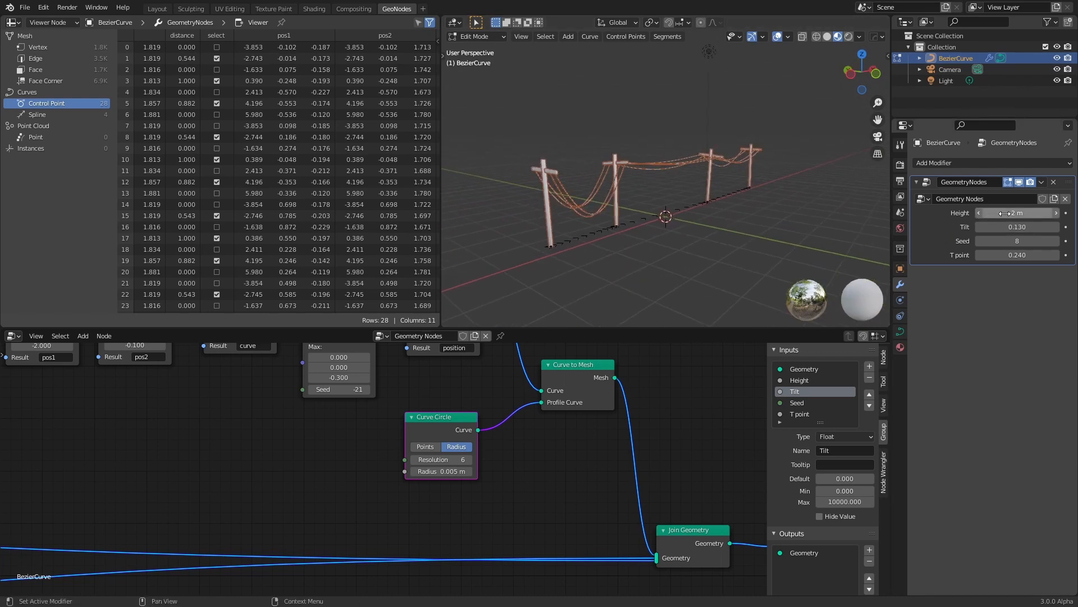
Leave Edit Mode and set the modifier's Height to 2.45 m, Tilt to 0.220 and Seed to 7.
left_click_drag(1005, 213, 1045, 213)
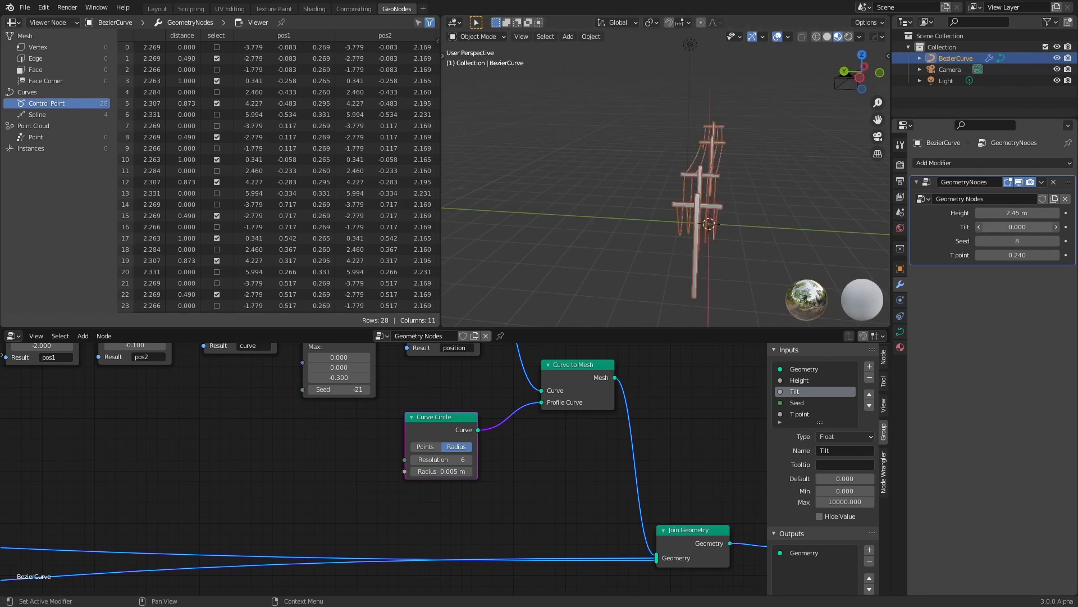
mouse_move(1017, 226)
left_mouse_down()
mouse_move(1042, 227)
mouse_move(1026, 227)
mouse_move(1039, 227)
mouse_move(1028, 242)
mouse_move(1039, 242)
mouse_move(1029, 241)
left_mouse_up()
middle_click_drag(783, 225, 722, 215)
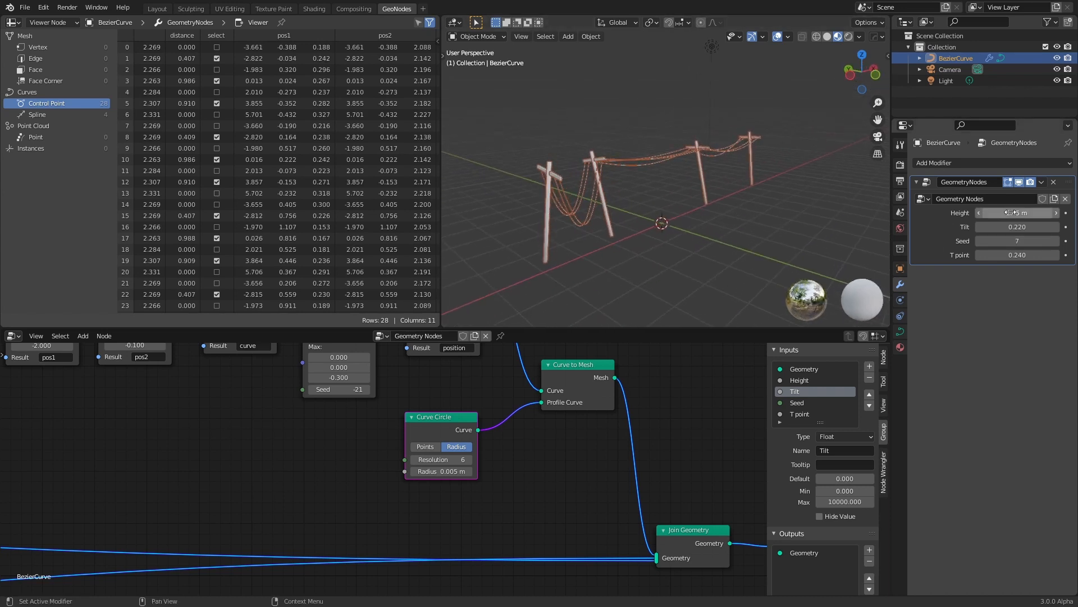
Set the modifier's Tilt to 0.040 and T point to 0.310, checking the poles from the side.
left_click_drag(1021, 227, 1017, 257)
middle_click_drag(777, 238, 746, 190)
middle_click_drag(828, 221, 806, 222)
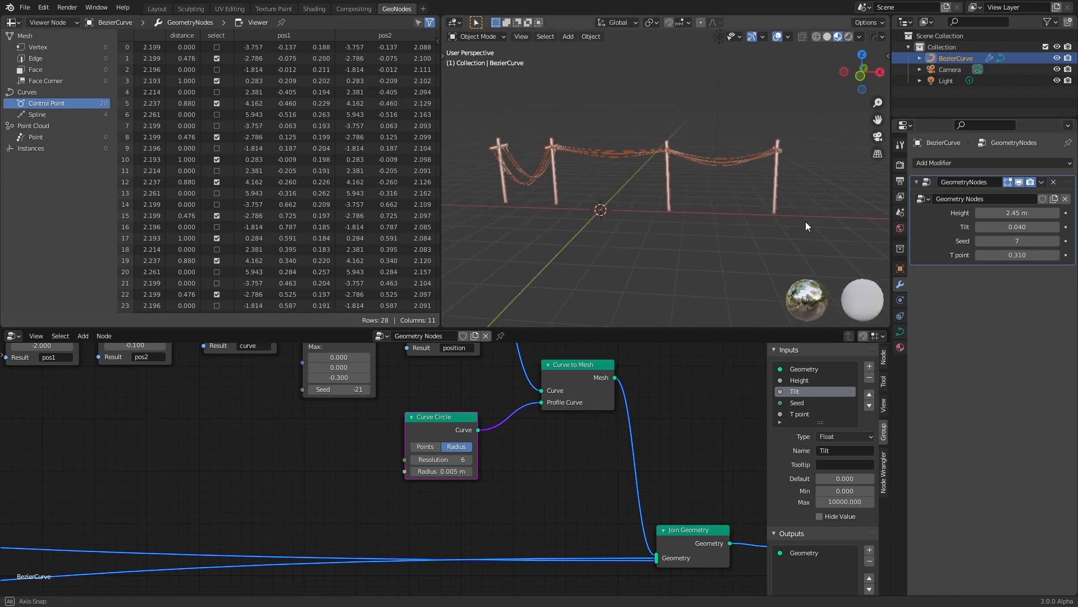
Enter Edit Mode and repeatedly extrude the curve's end control point along the line to add further poles with wires.
key("Tab")
scroll(825, 235, "down", 2)
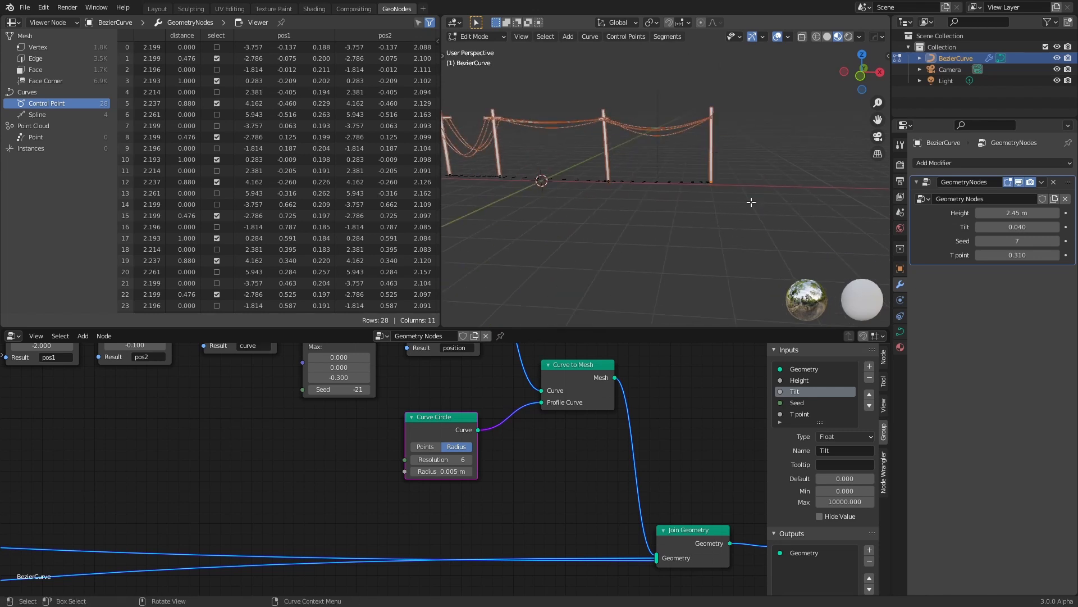
scroll(741, 200, "down", 2)
key("e")
left_click(815, 202)
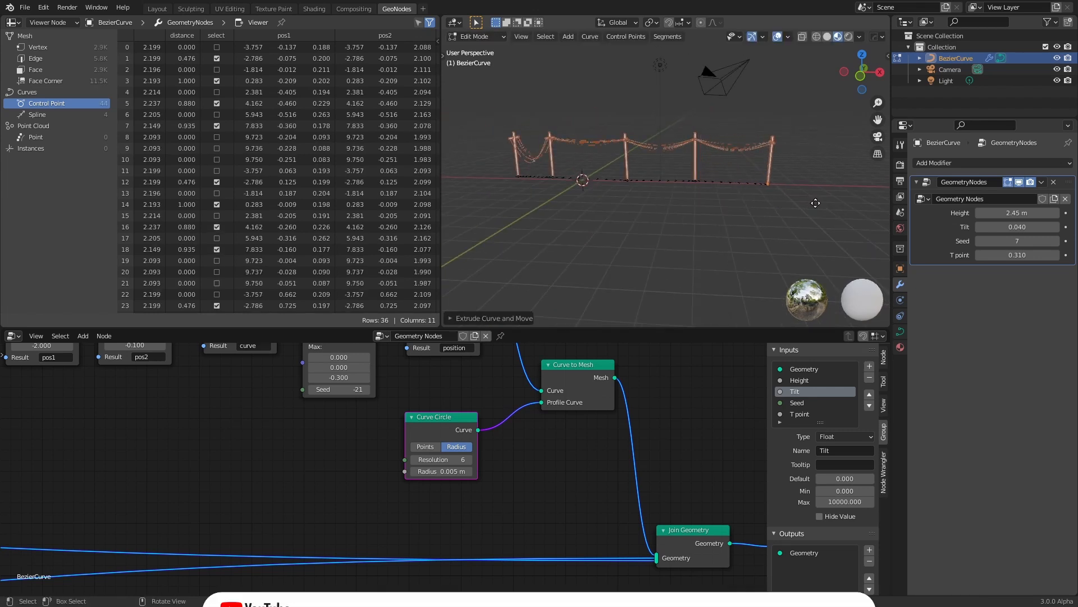
key("e")
left_click(831, 202)
scroll(657, 218, "down", 3)
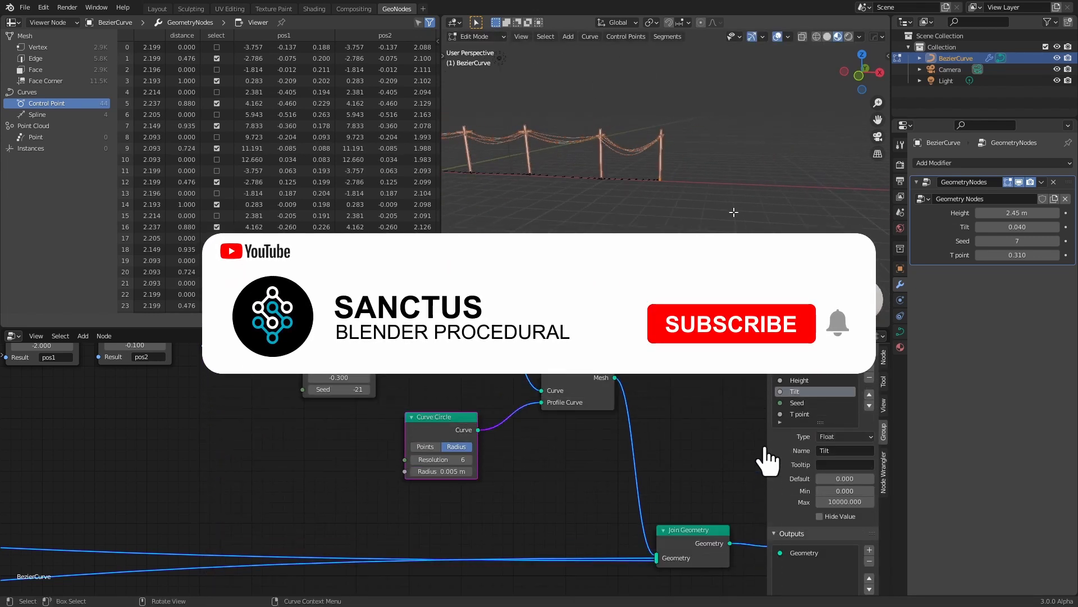
middle_click_drag(657, 218, 713, 246)
scroll(715, 248, "up", 3)
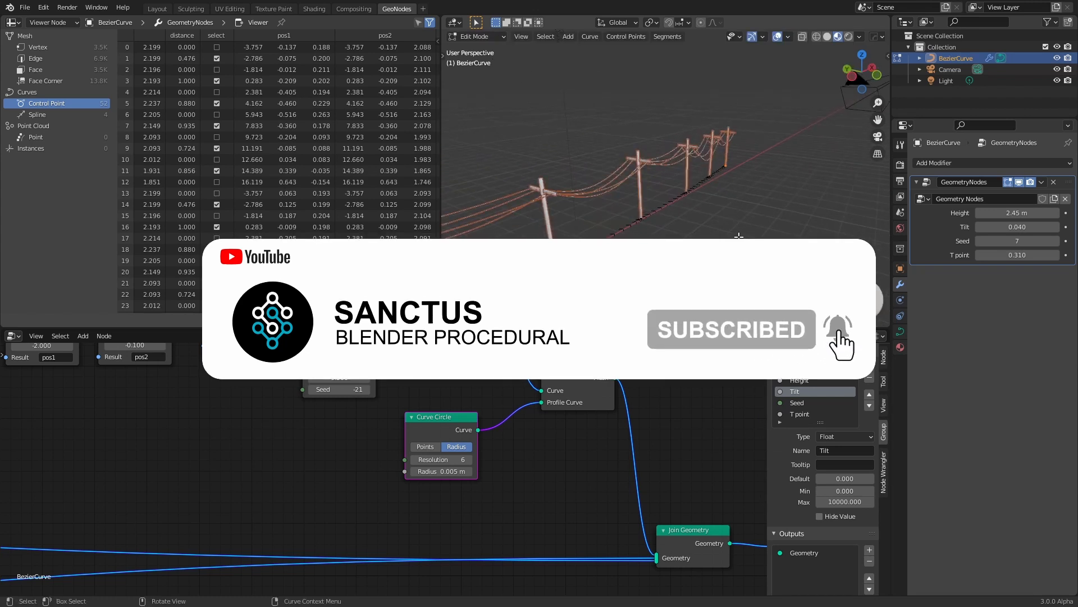